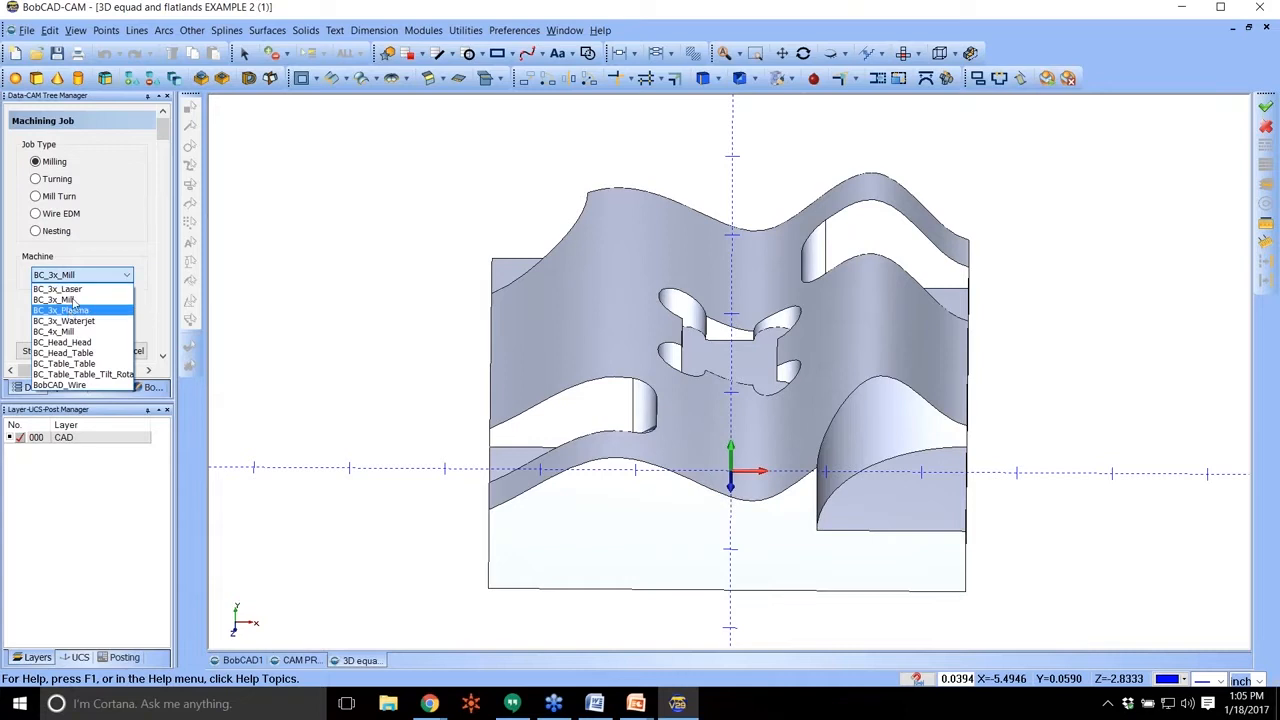
# Set up the milling job on the BC_3x_Mill machine with rectangular stock from the automatic workspace bounding box.
pyautogui.click(60, 352)
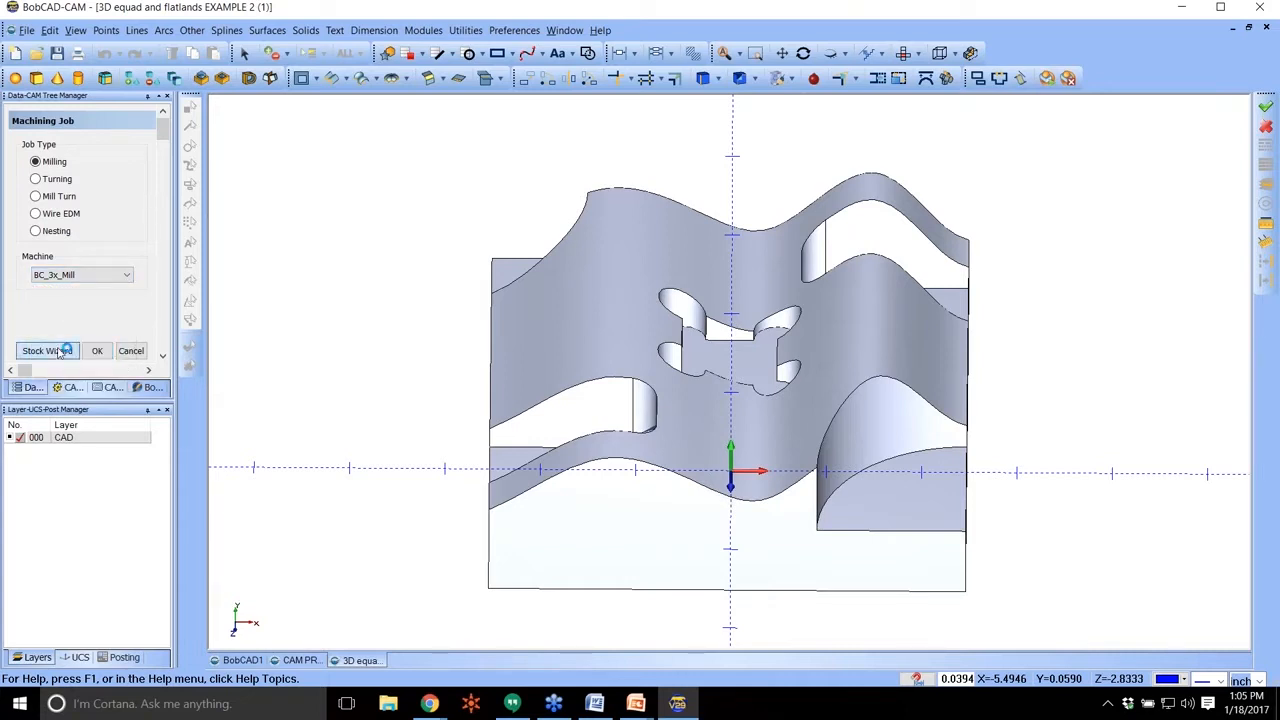
pyautogui.click(112, 282)
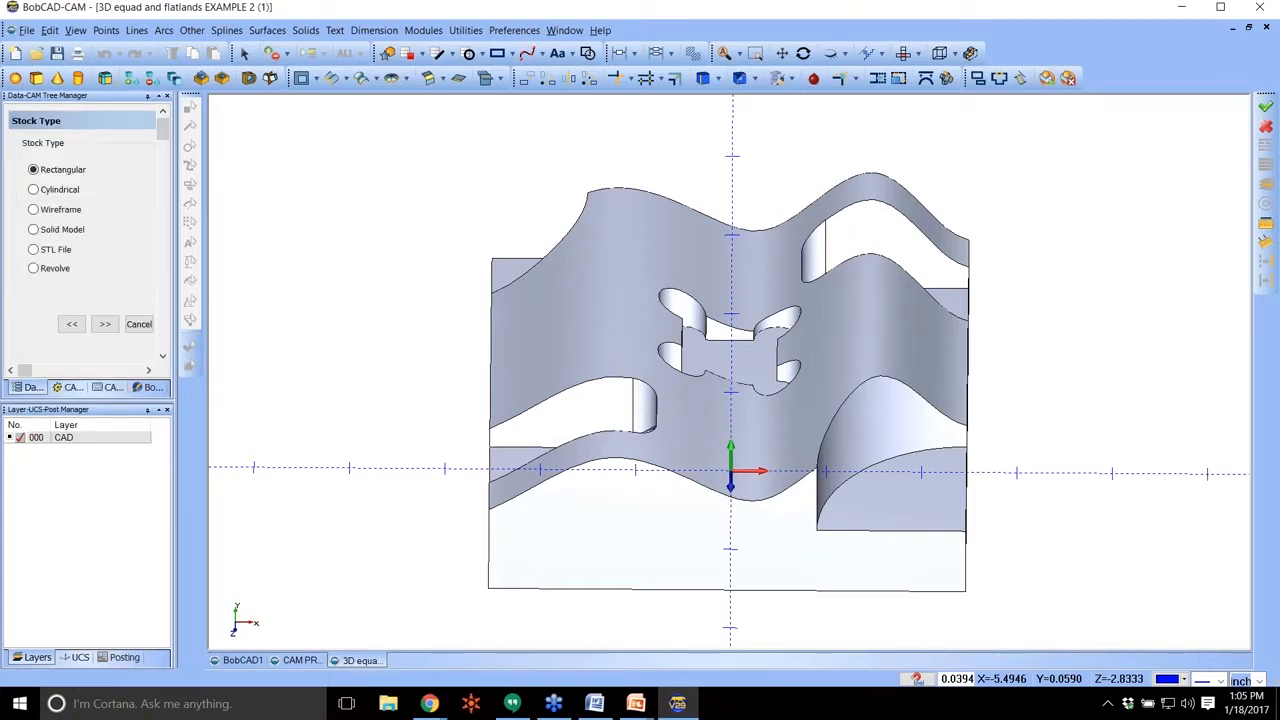
pyautogui.scroll(-2, 113, 285)
pyautogui.click(105, 237)
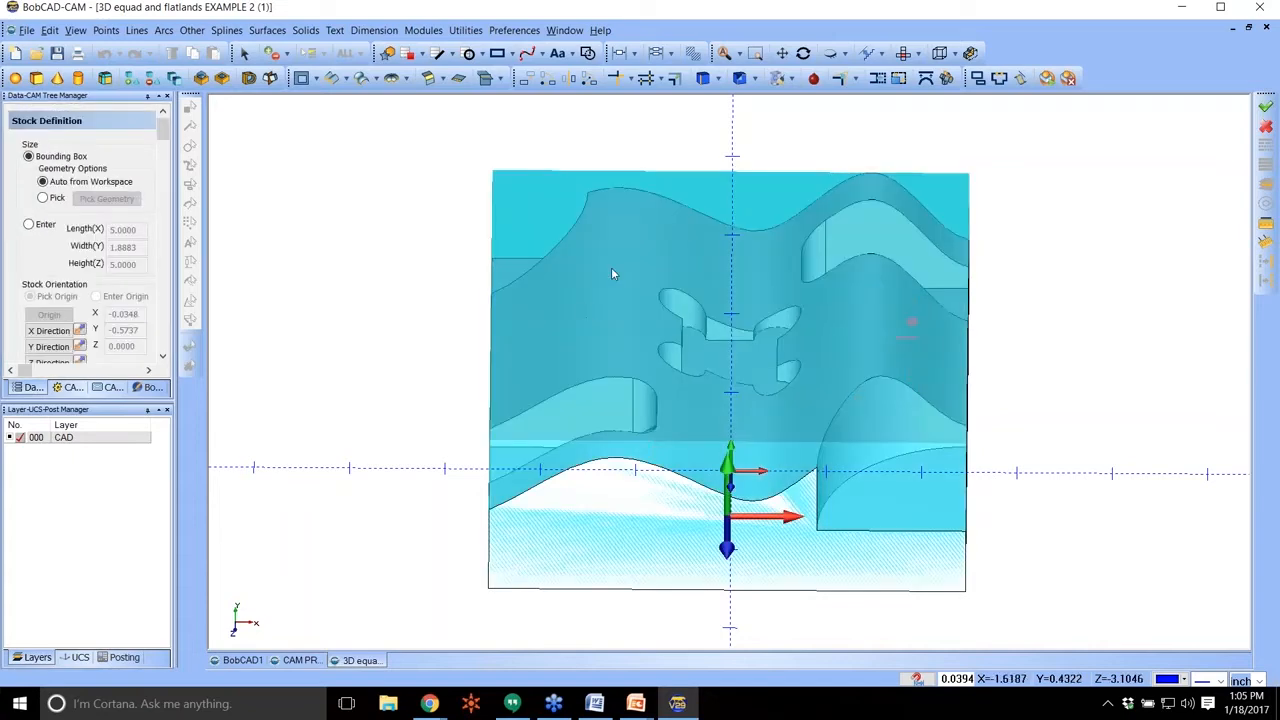
pyautogui.moveTo(611, 274); pyautogui.dragTo(631, 257, button='middle')
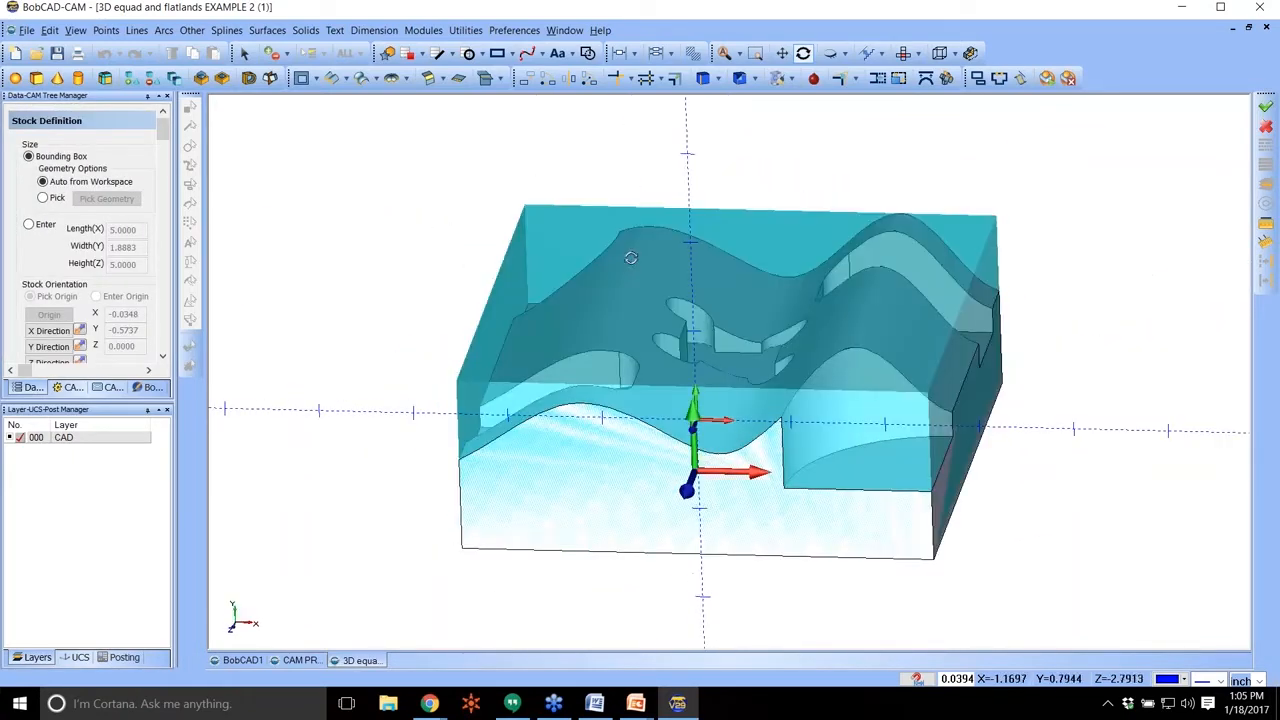
pyautogui.scroll(-5, 72, 246)
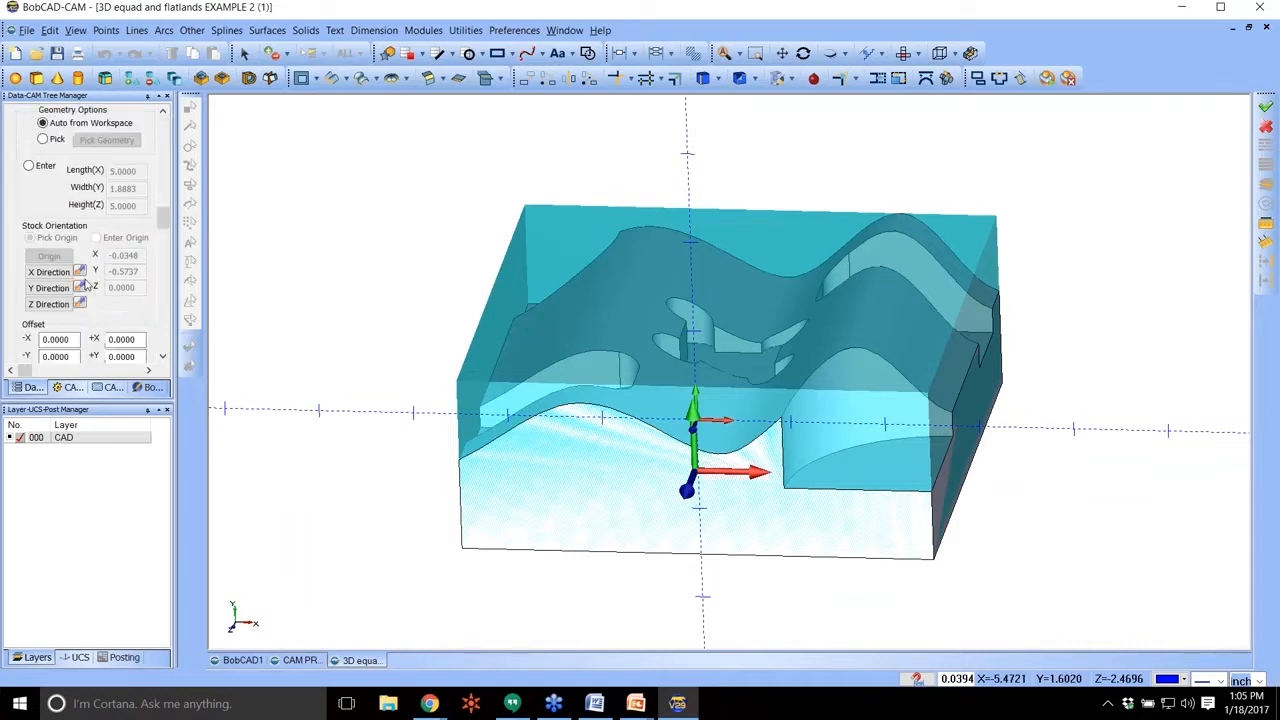
pyautogui.click(93, 318)
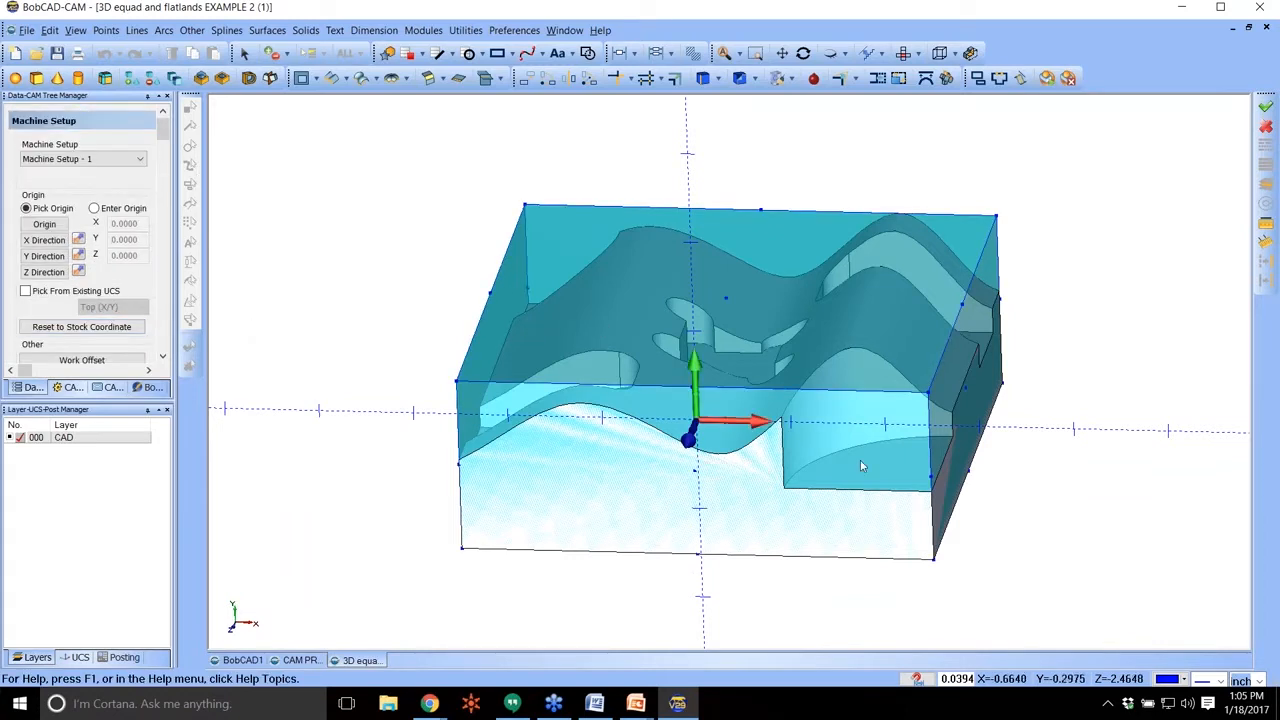
# Place the machining origin on the stock's upper front-left corner, align its Y direction with the adjoining top side edge, and finish the setup.
pyautogui.click(45, 225)
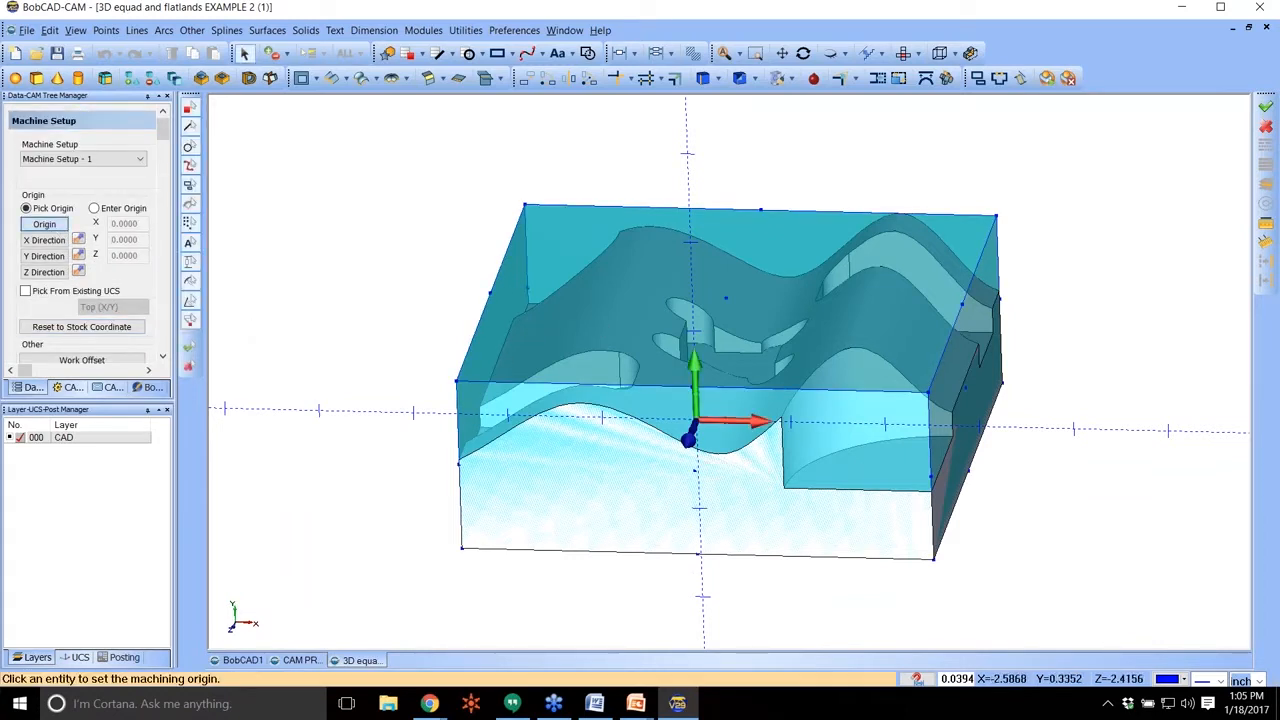
pyautogui.click(457, 381)
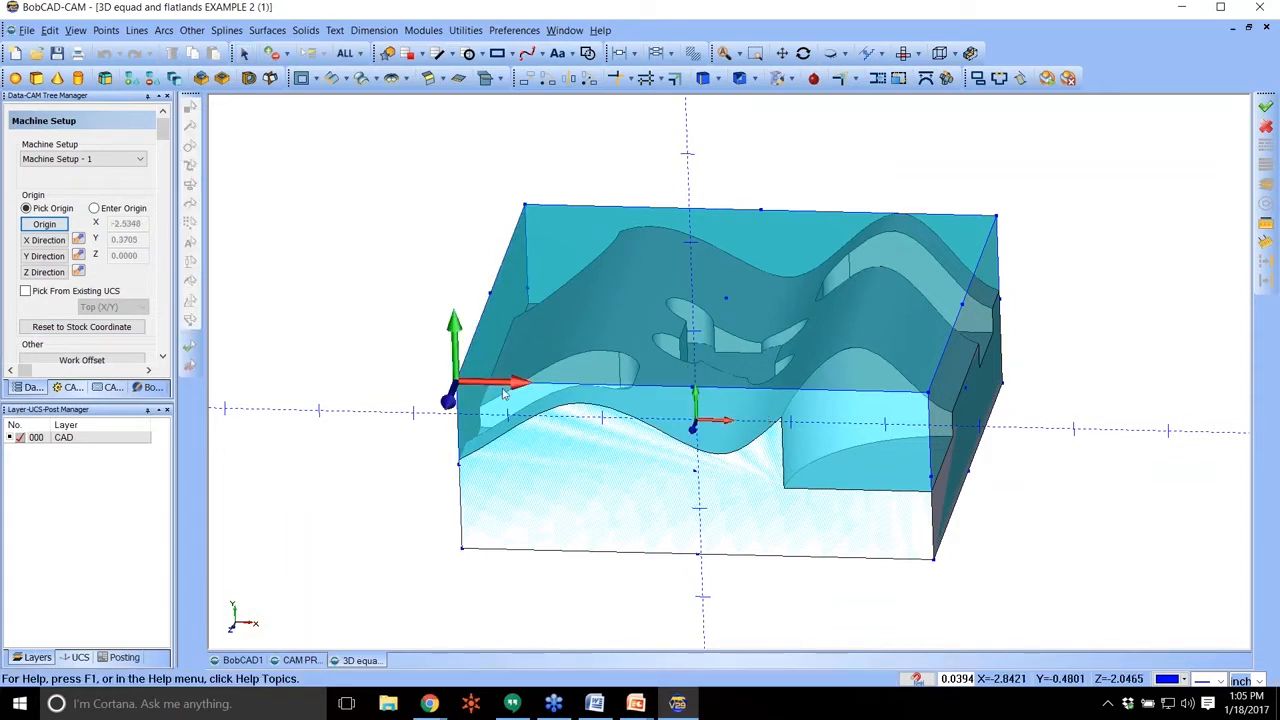
pyautogui.click(44, 256)
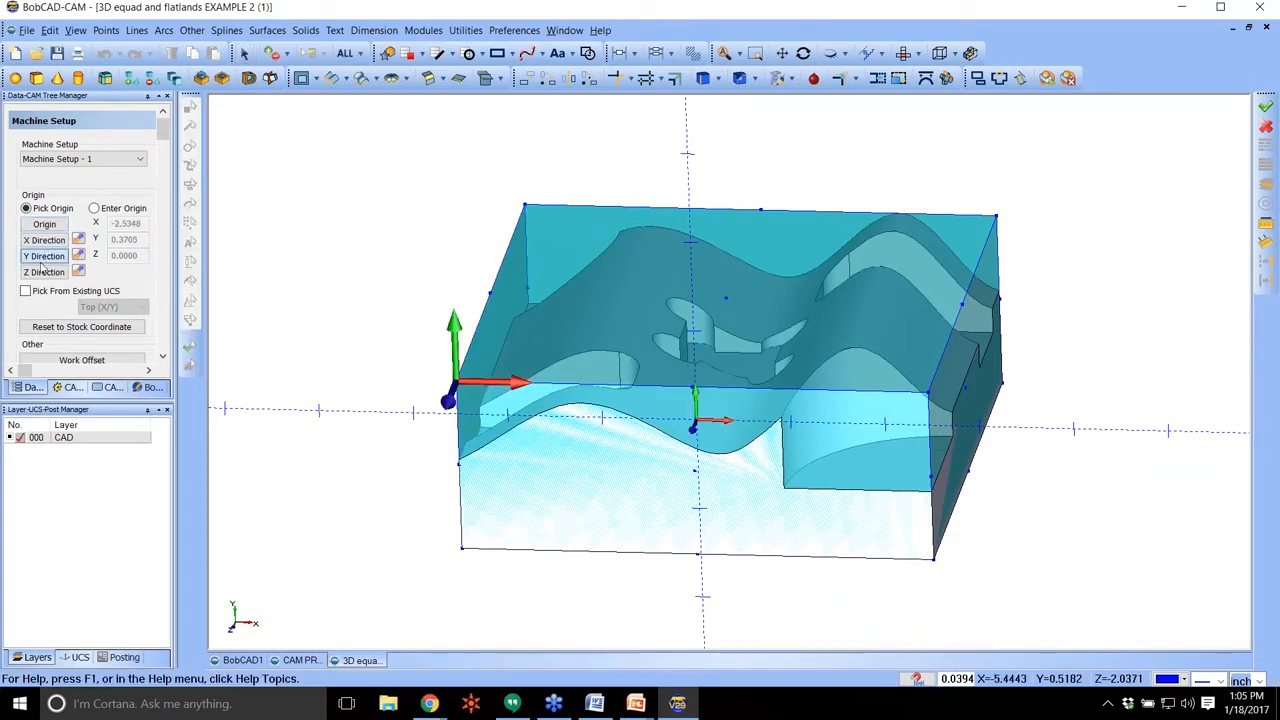
pyautogui.click(481, 320)
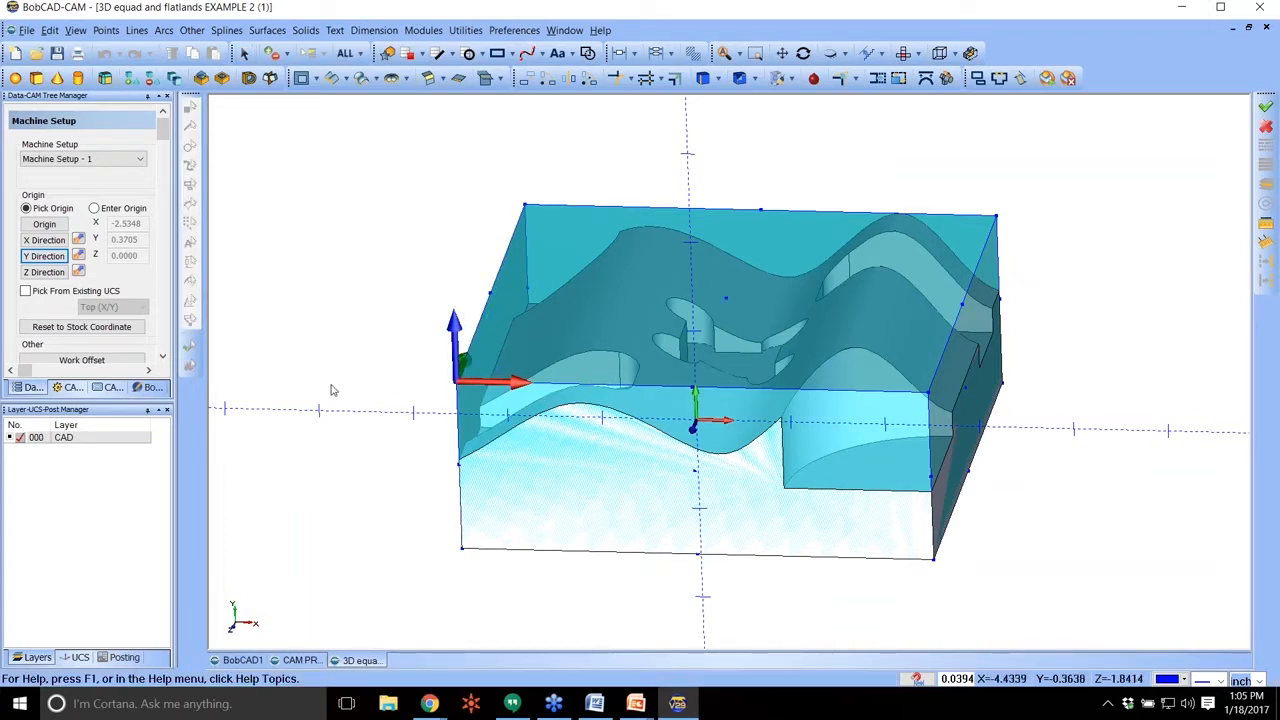
pyautogui.moveTo(530, 372); pyautogui.dragTo(640, 425, button='middle')
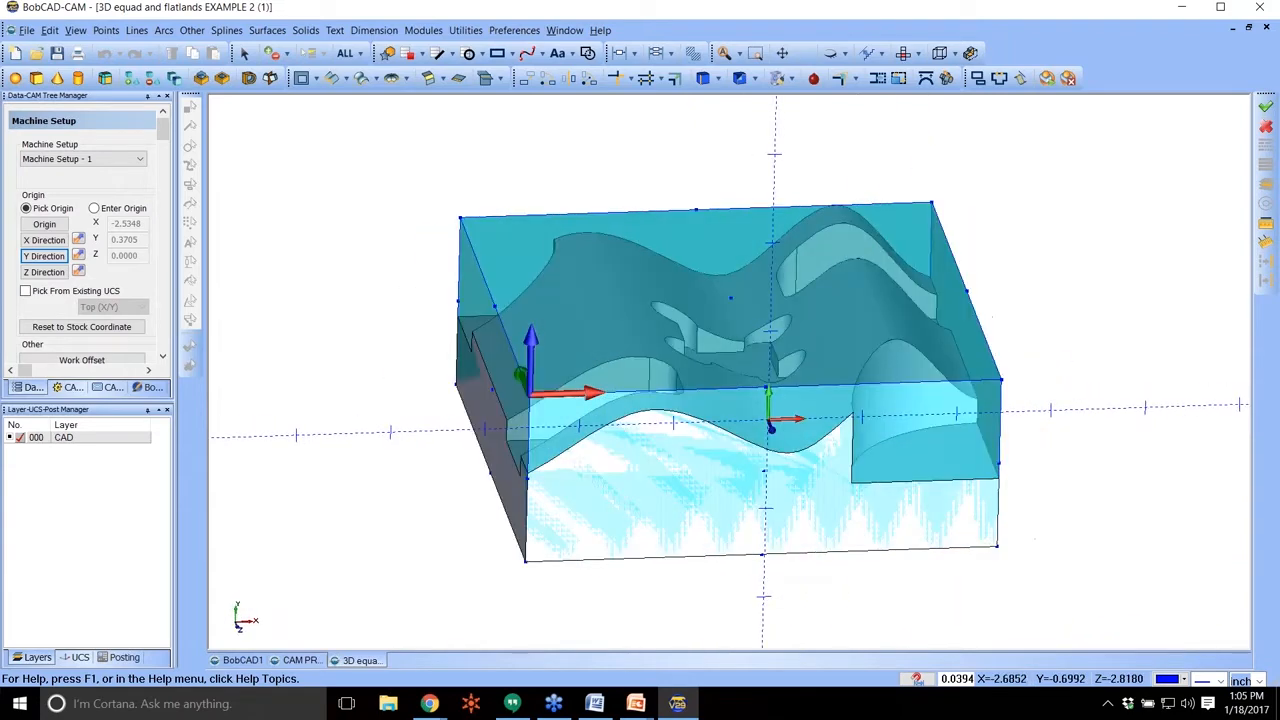
pyautogui.scroll(-3, 107, 355)
pyautogui.click(104, 329)
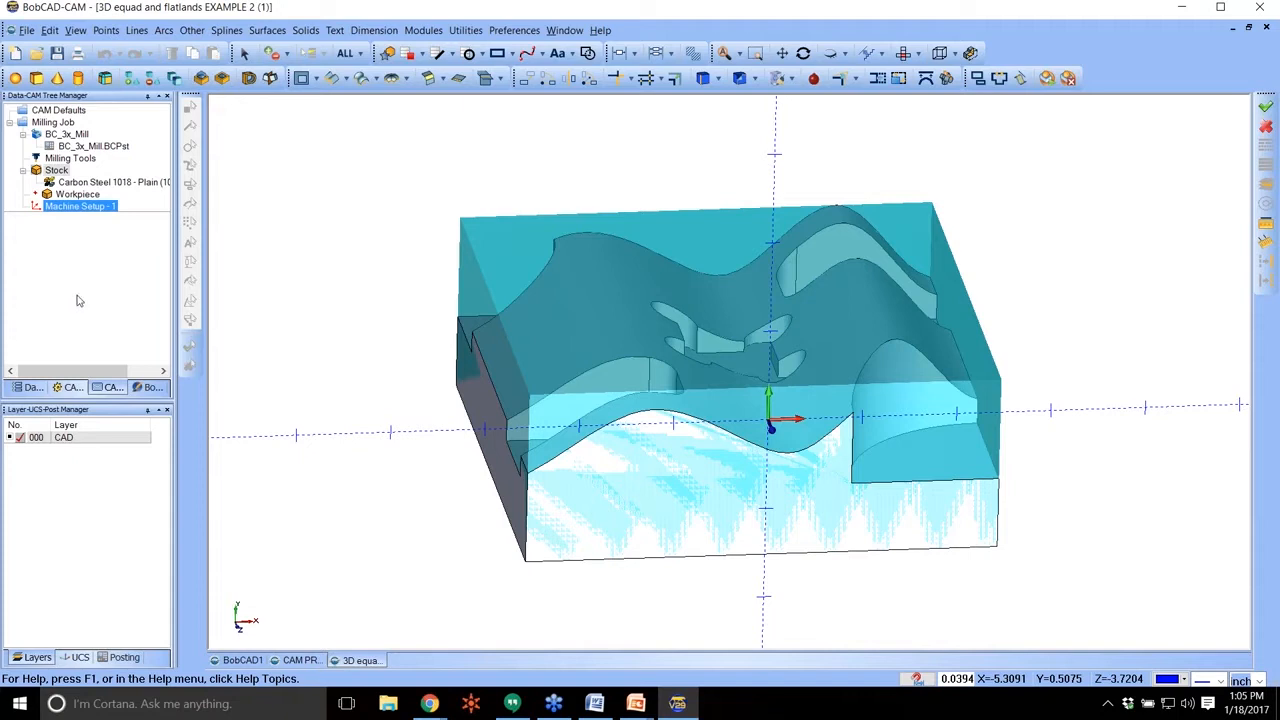
# Hide the stock and start a Mill 3 Axis feature under Machine Setup - 1 with the whole part selected as geometry.
pyautogui.rightClick(52, 170)
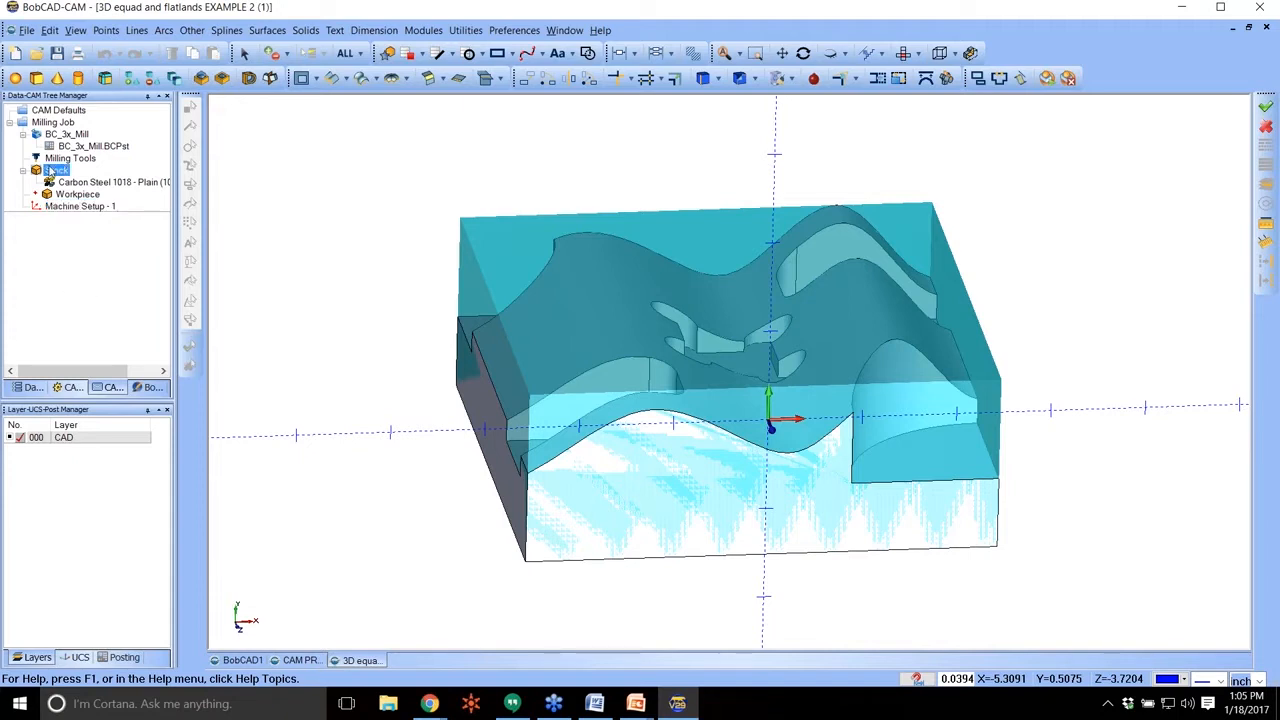
pyautogui.click(86, 230)
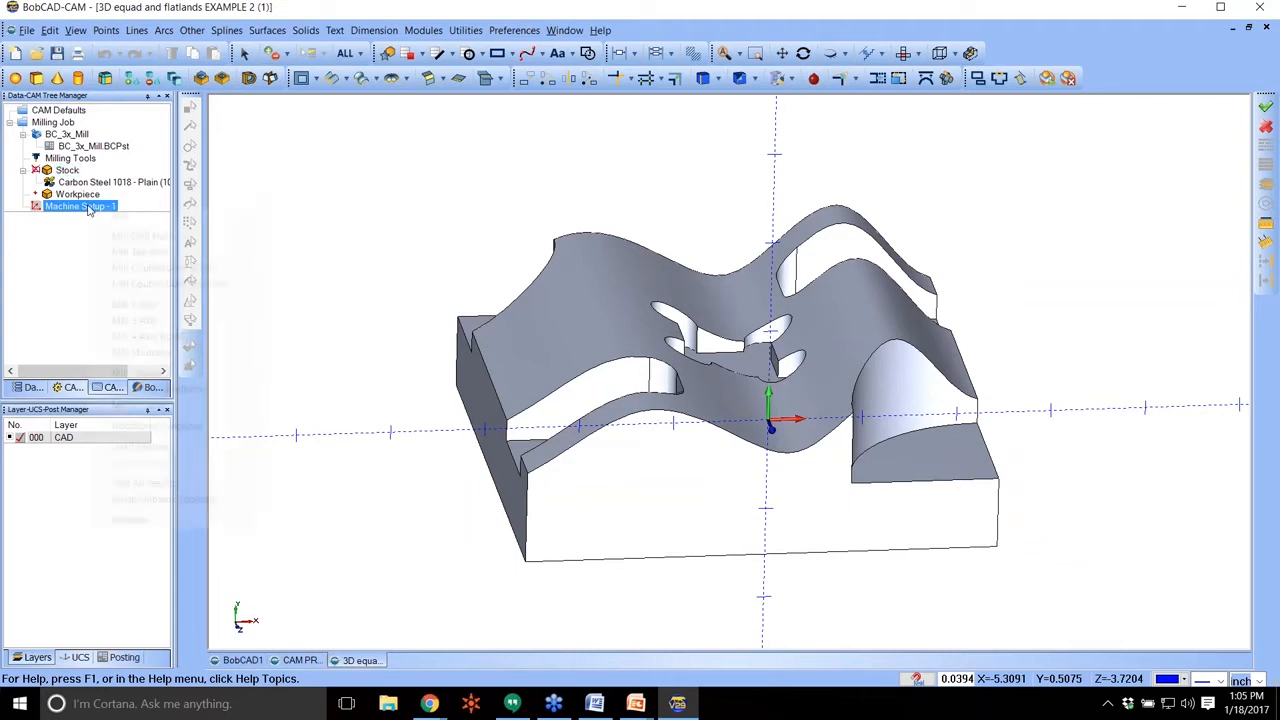
pyautogui.rightClick(87, 207)
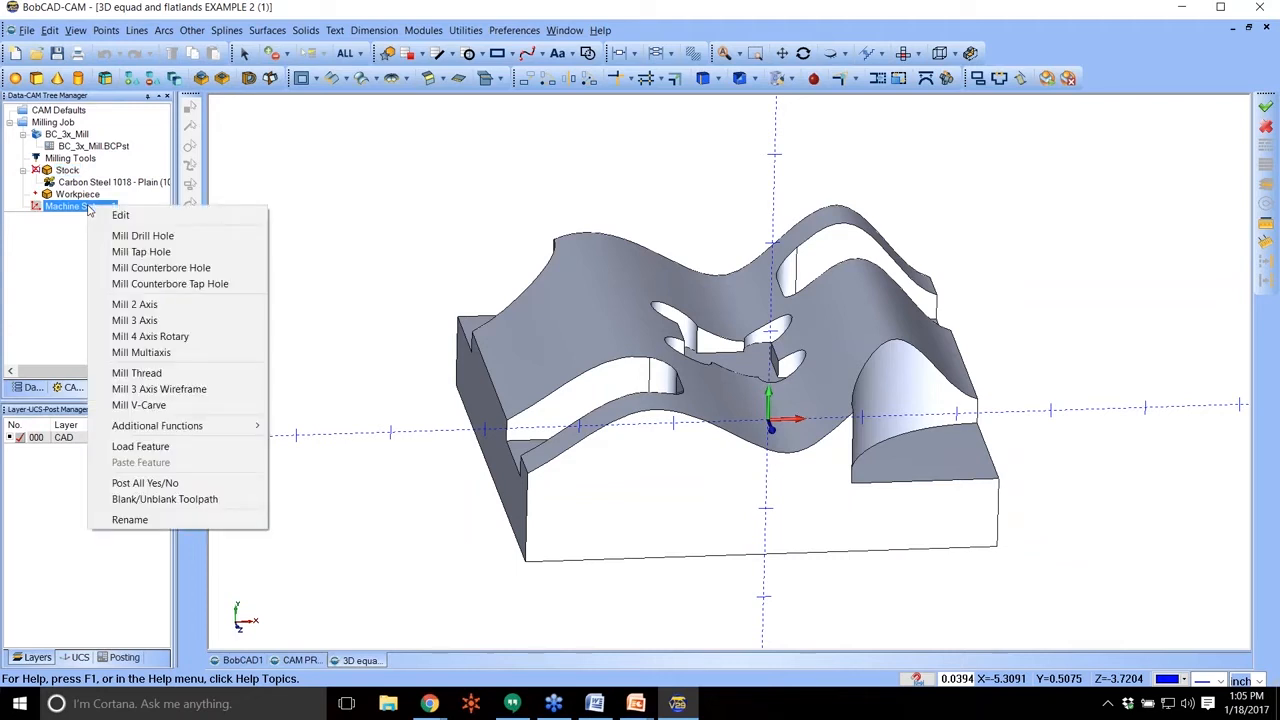
pyautogui.click(138, 322)
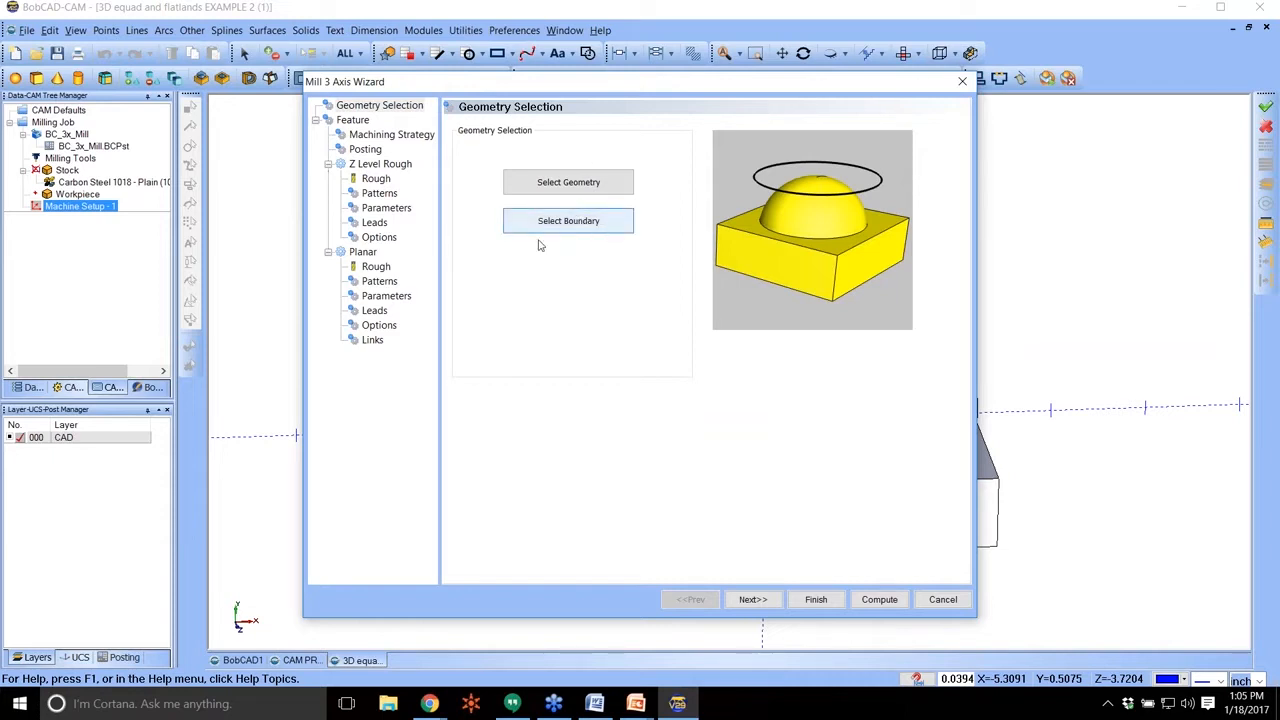
pyautogui.click(569, 183)
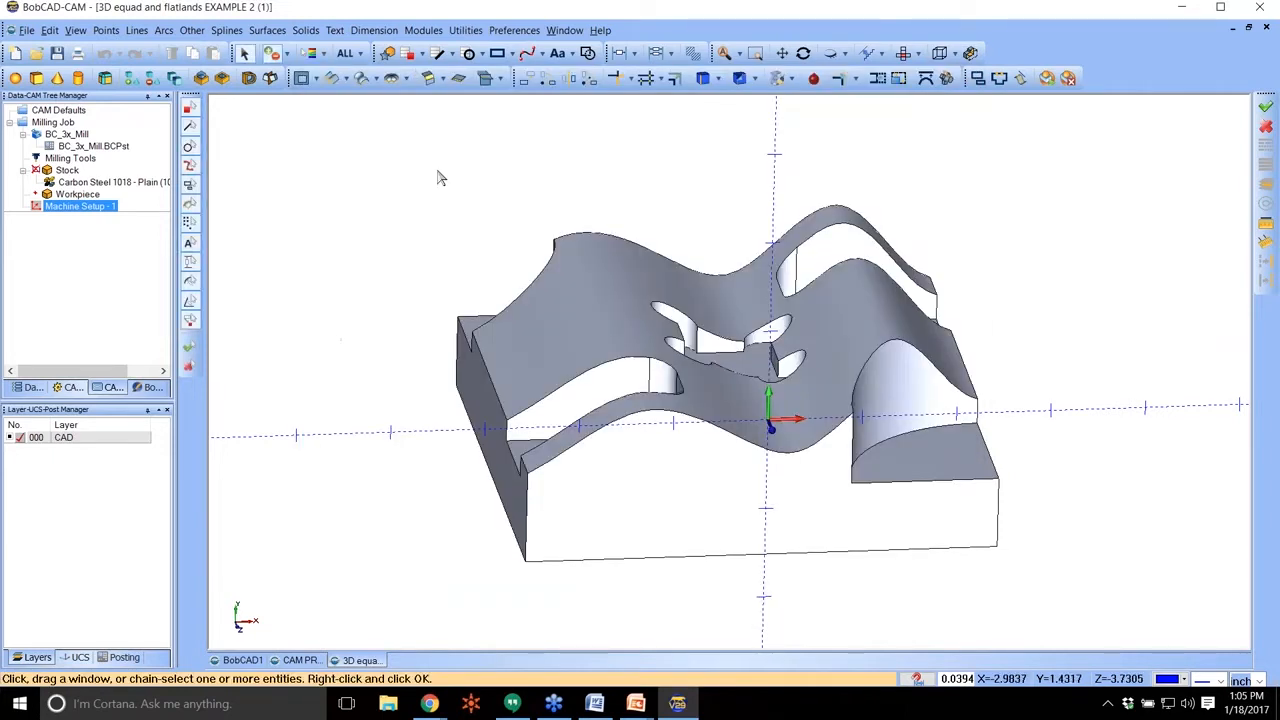
pyautogui.click(506, 343)
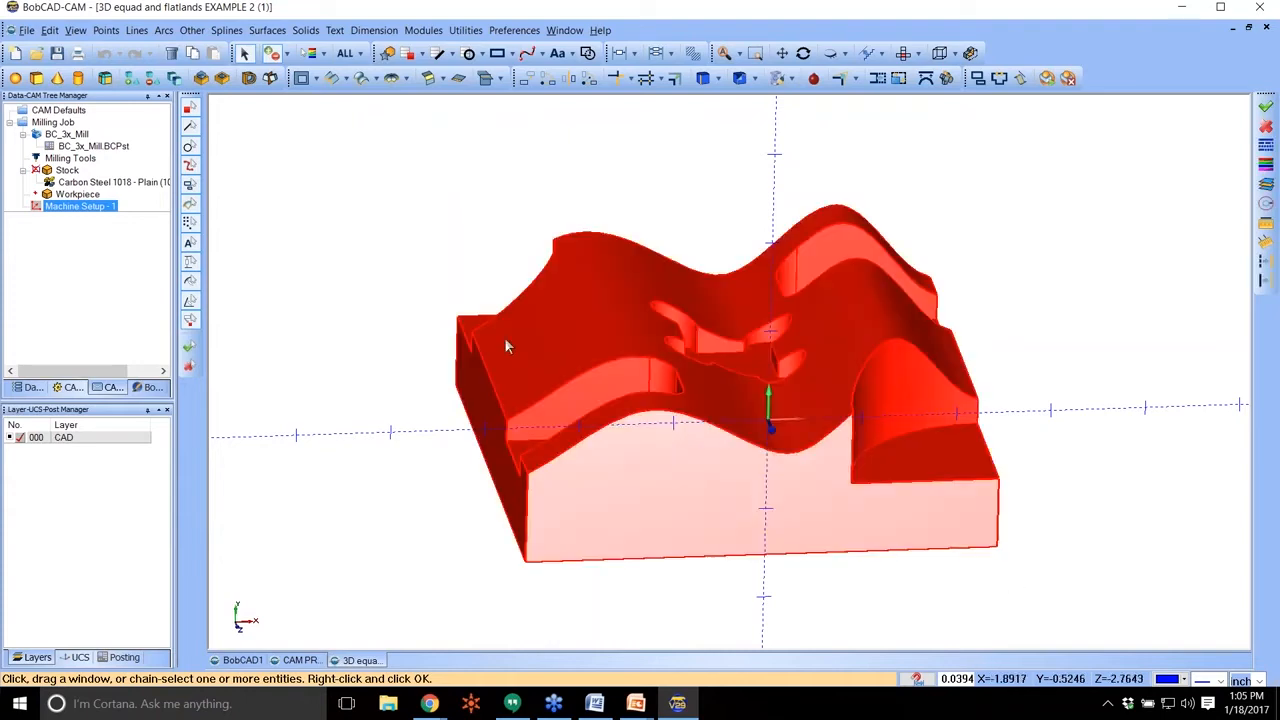
pyautogui.rightClick(423, 214)
pyautogui.click(447, 222)
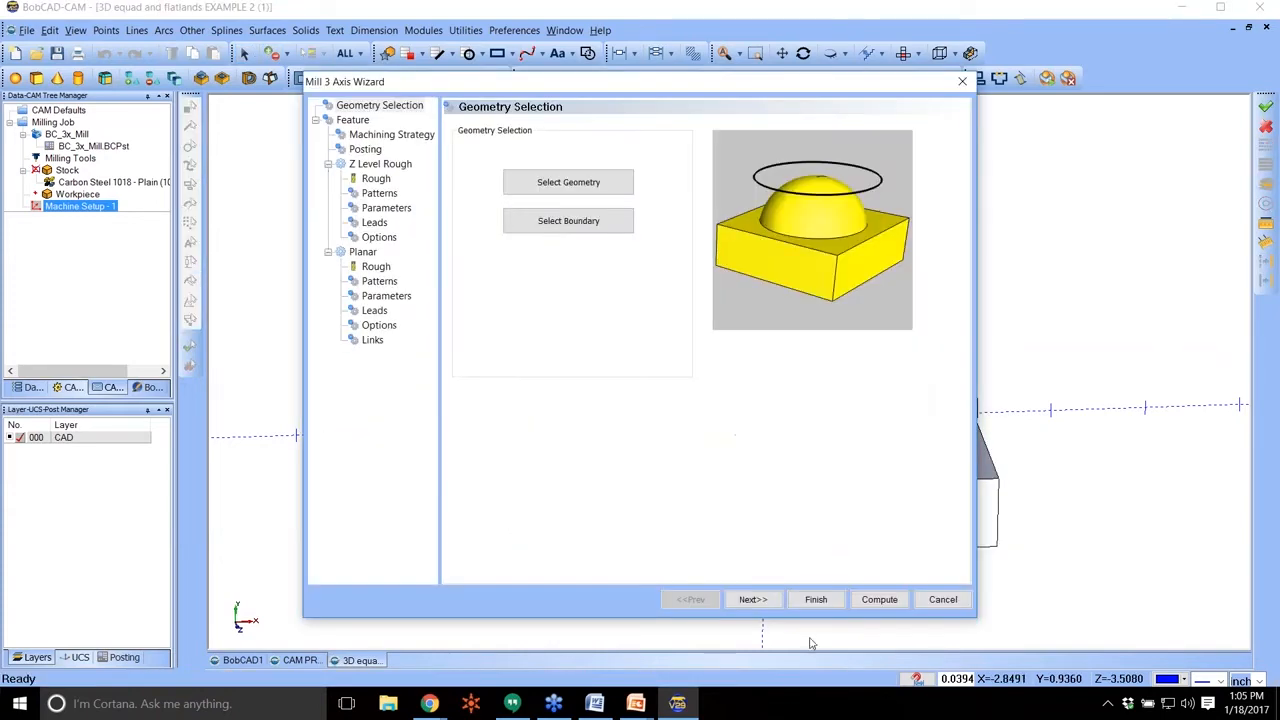
# Keep the default feature heights and choose Advanced Rough as the machining strategy.
pyautogui.click(753, 600)
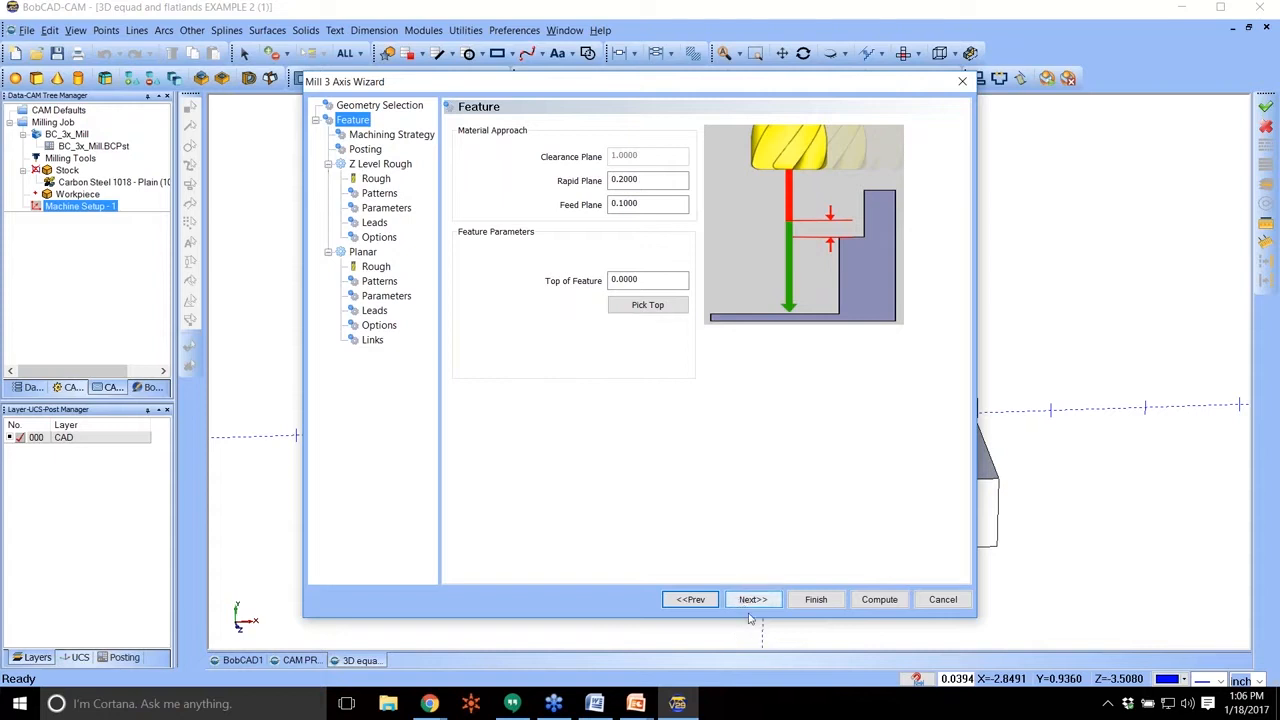
pyautogui.click(753, 600)
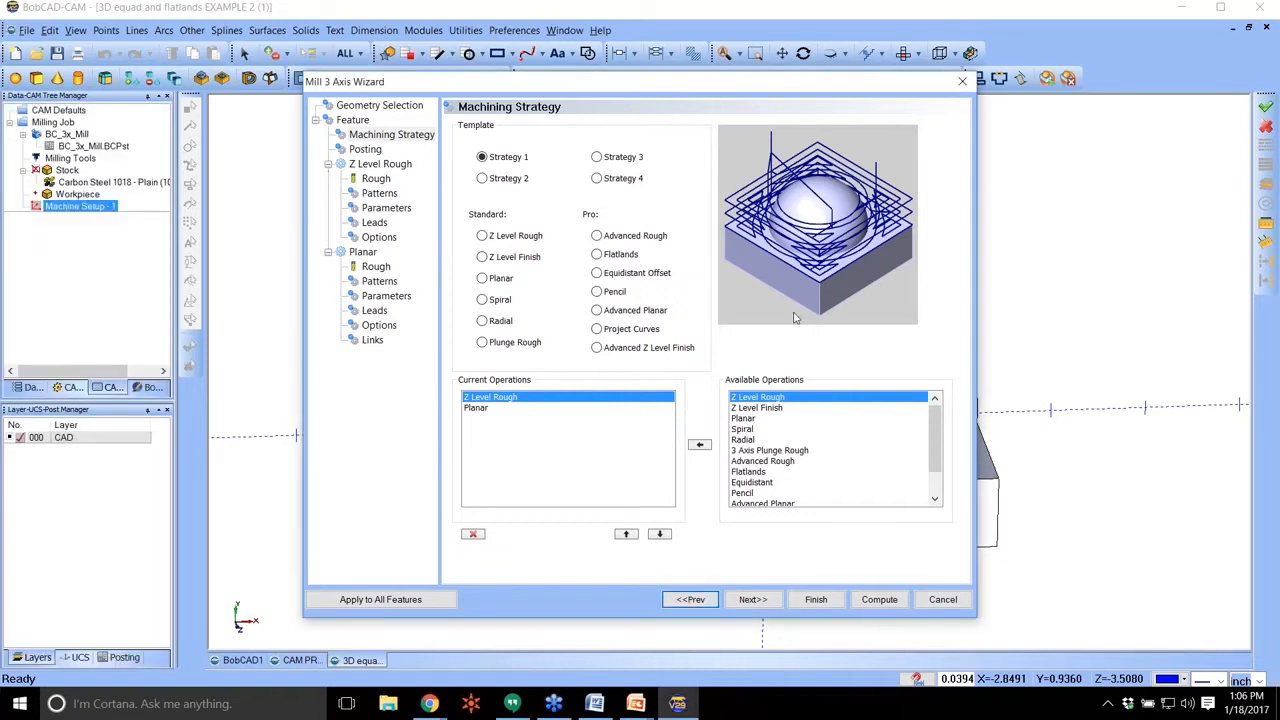
pyautogui.click(597, 236)
pyautogui.click(751, 420)
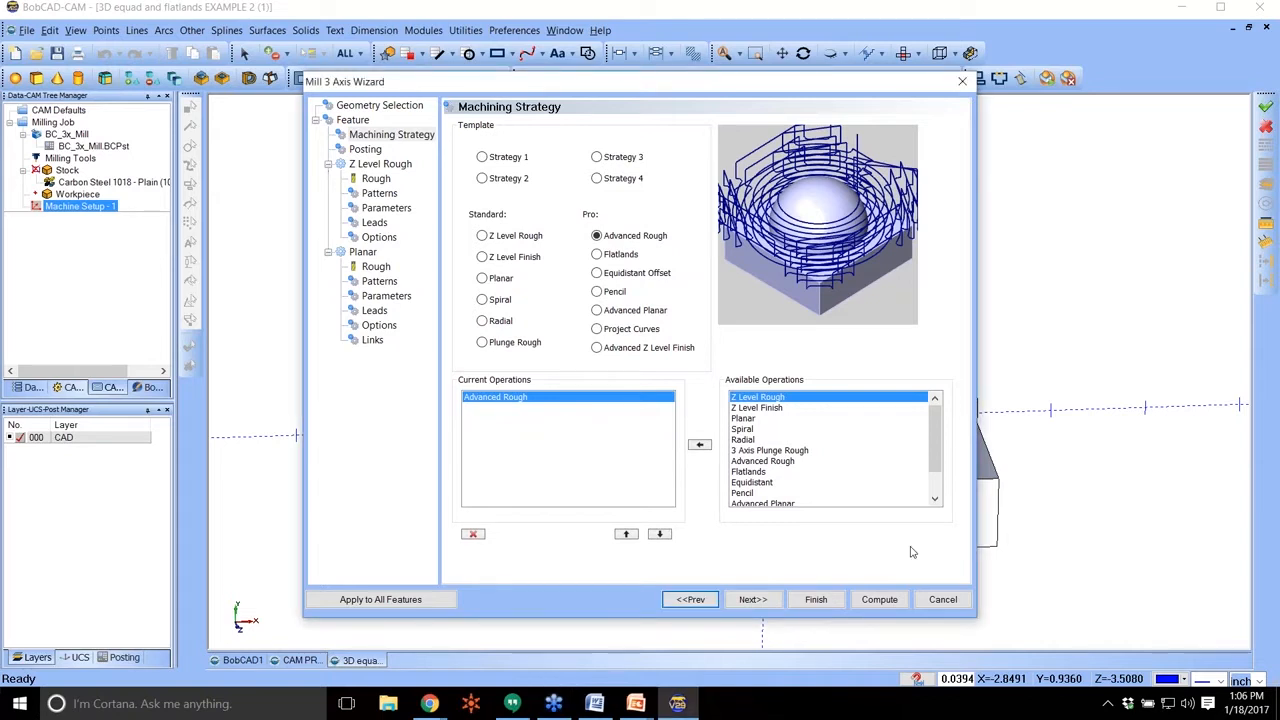
pyautogui.click(754, 600)
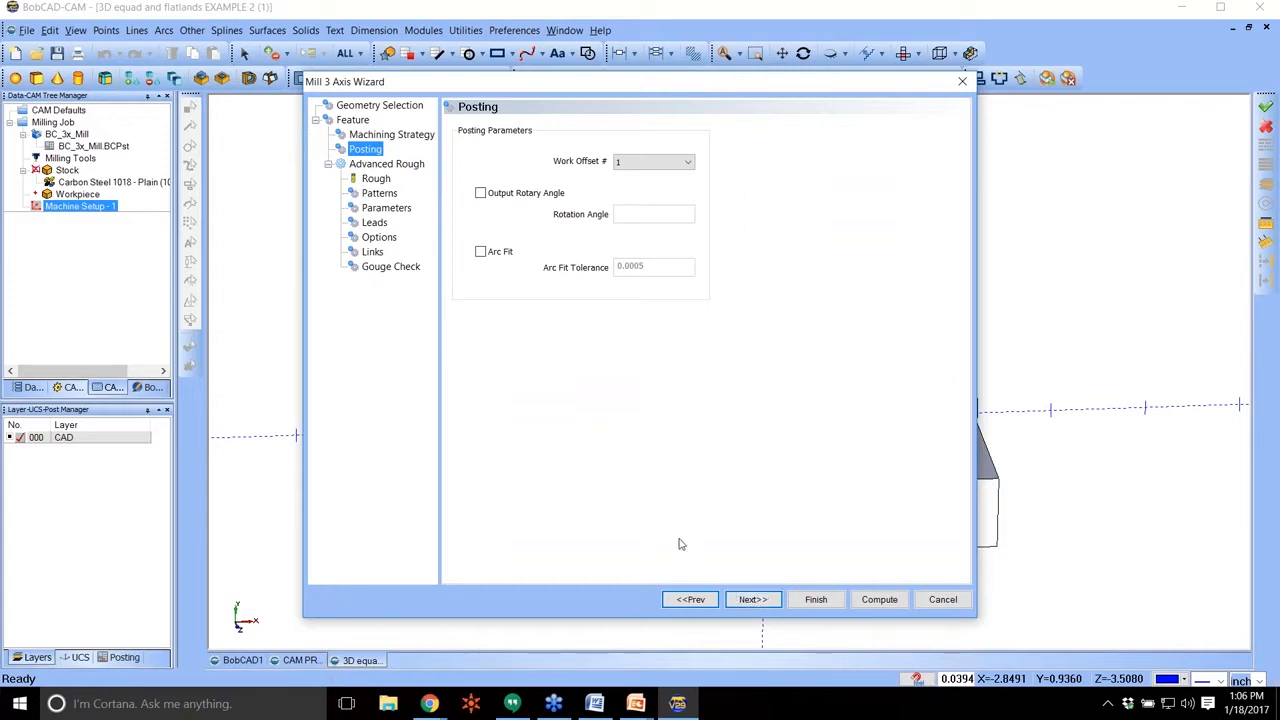
# Set the corner radius of the 0.5 diameter roughing tool to 0.
pyautogui.click(375, 179)
pyautogui.press('Tab')
pyautogui.press('Tab')
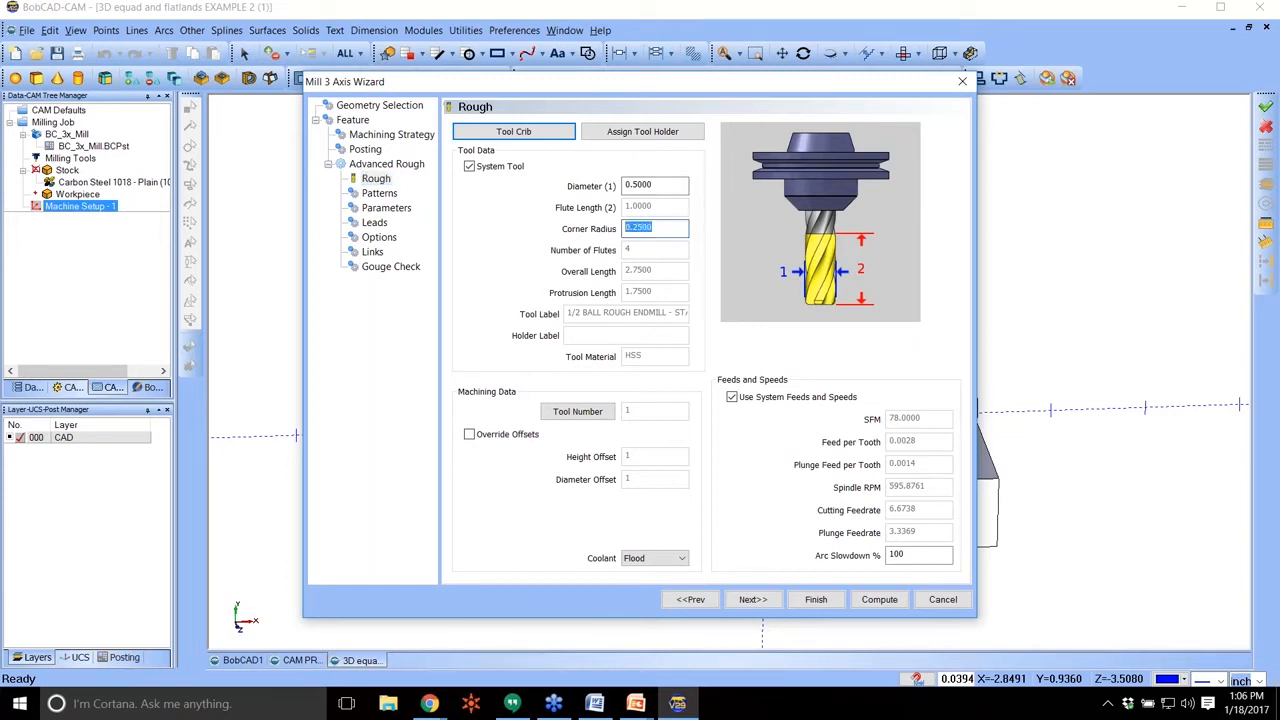
pyautogui.write('0')
# Compare the Parallel and Adaptive Roughing cut patterns, and set the roughing pattern to Offset with the Zig Zag method.
pyautogui.click(381, 193)
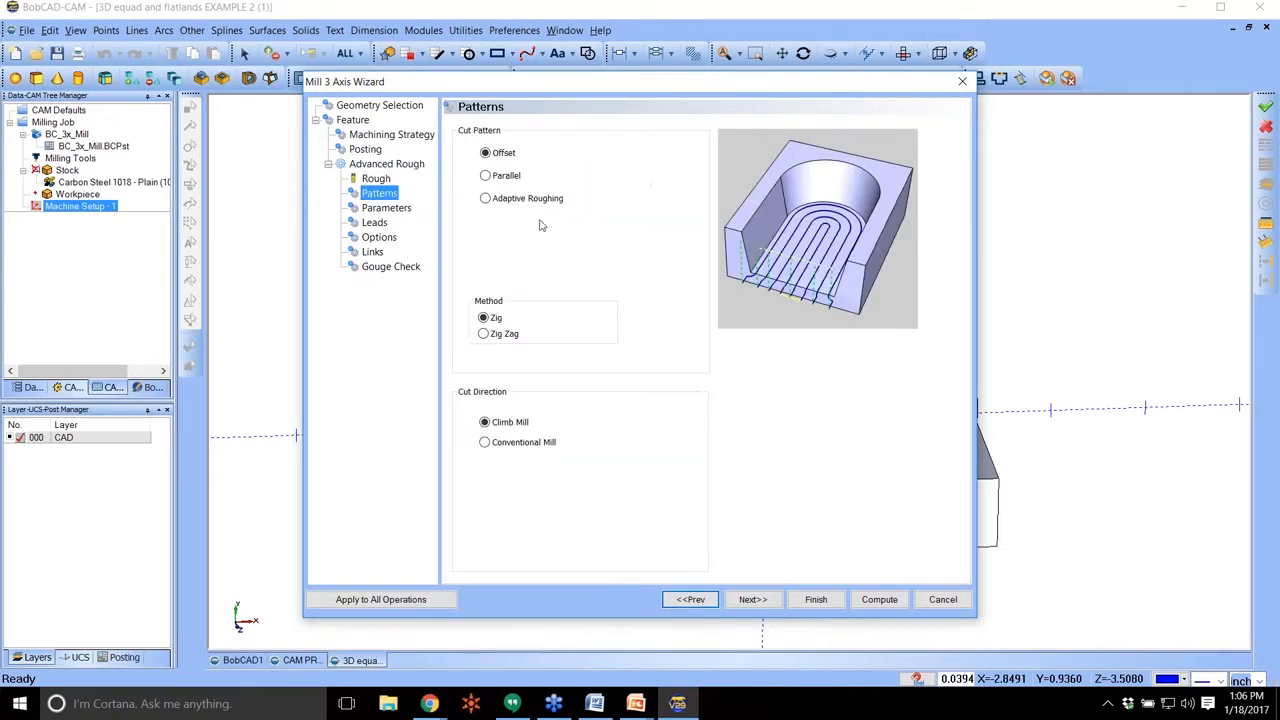
pyautogui.click(486, 175)
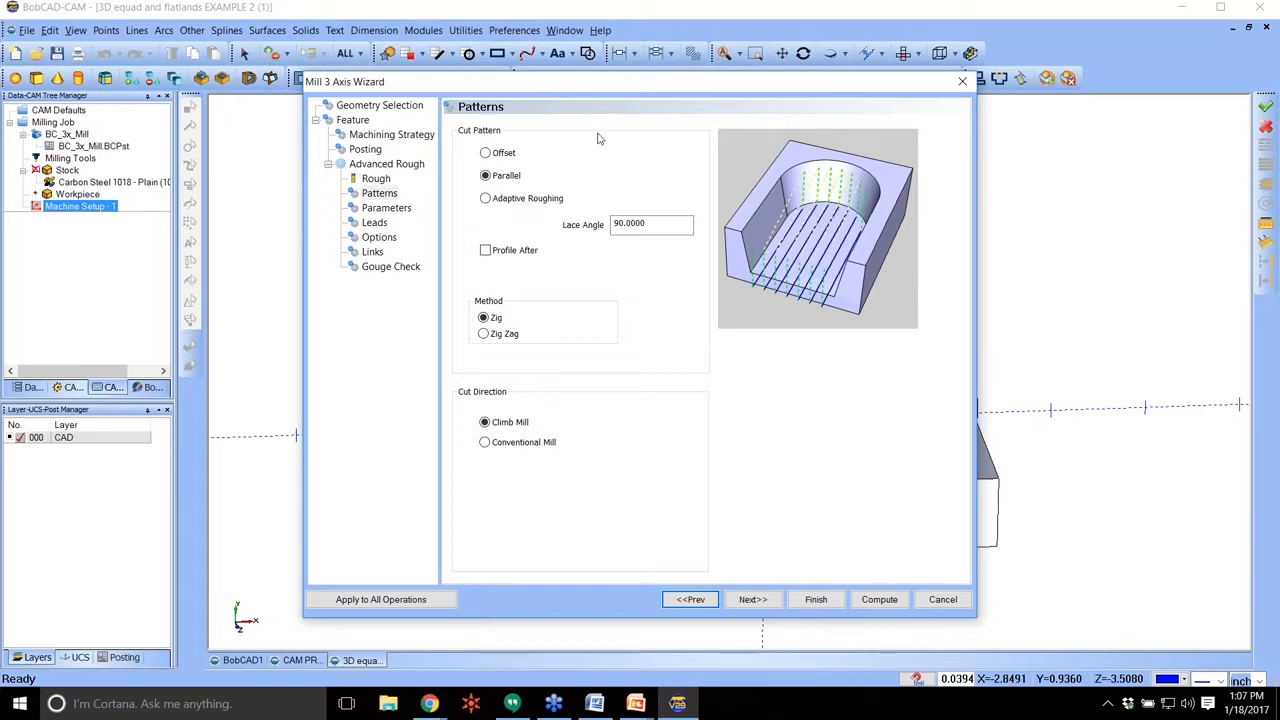
pyautogui.click(514, 196)
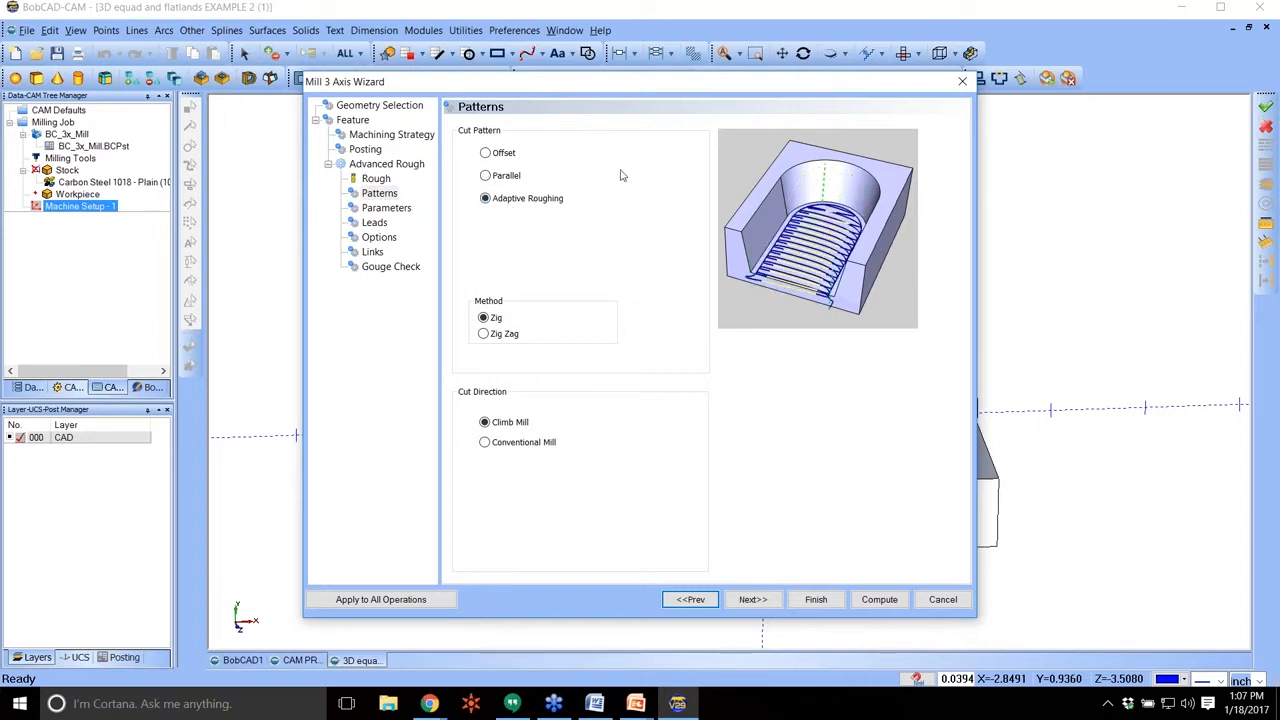
pyautogui.click(512, 155)
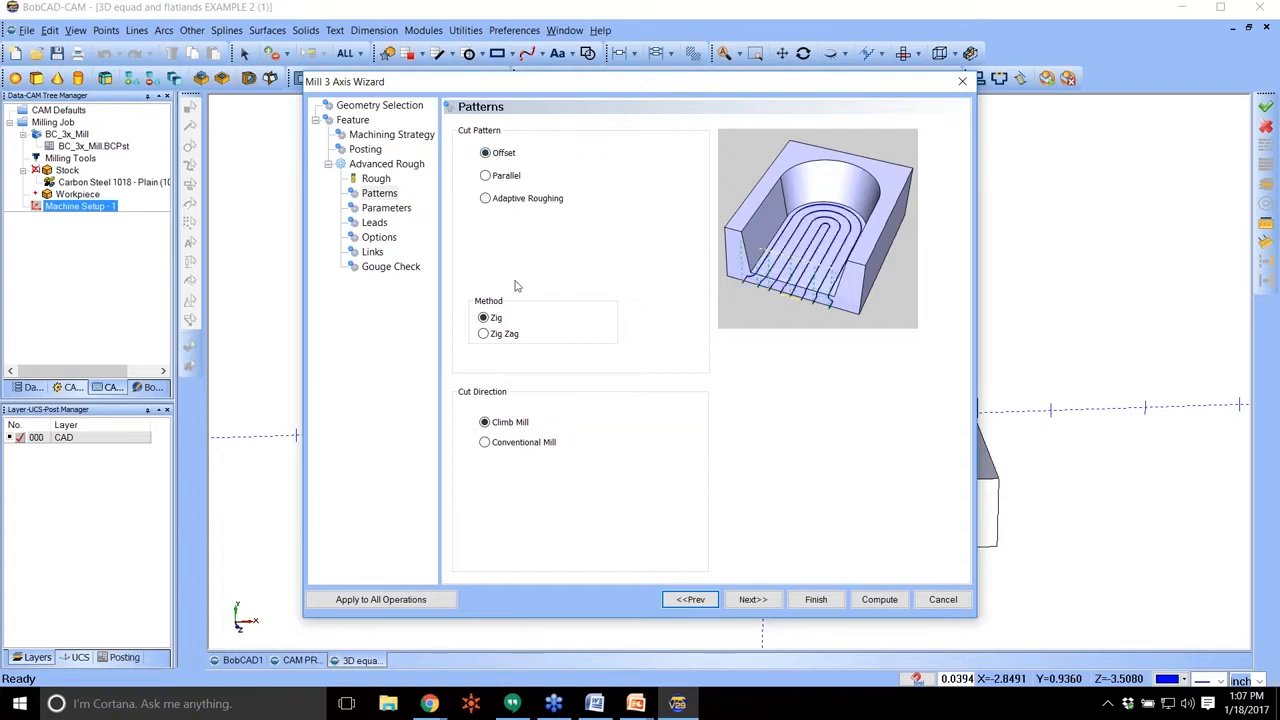
pyautogui.click(484, 333)
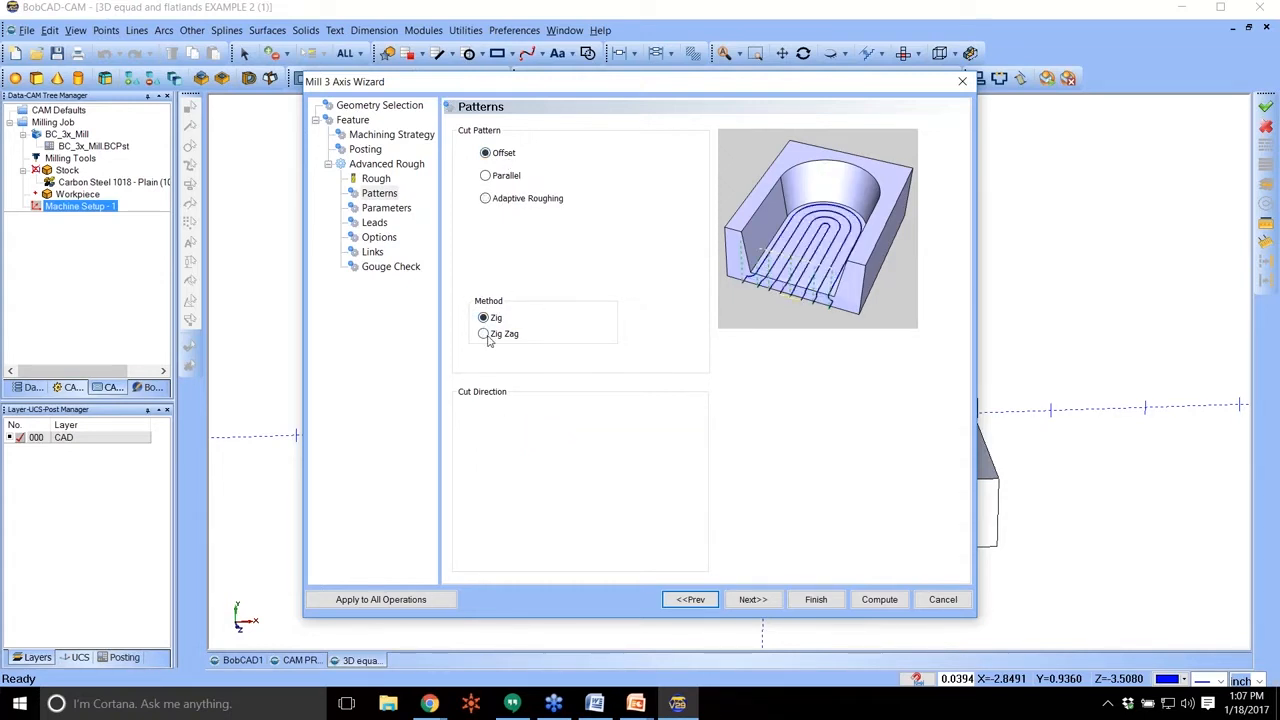
# Set the roughing depth of cut and stepover both to 0.25.
pyautogui.click(752, 600)
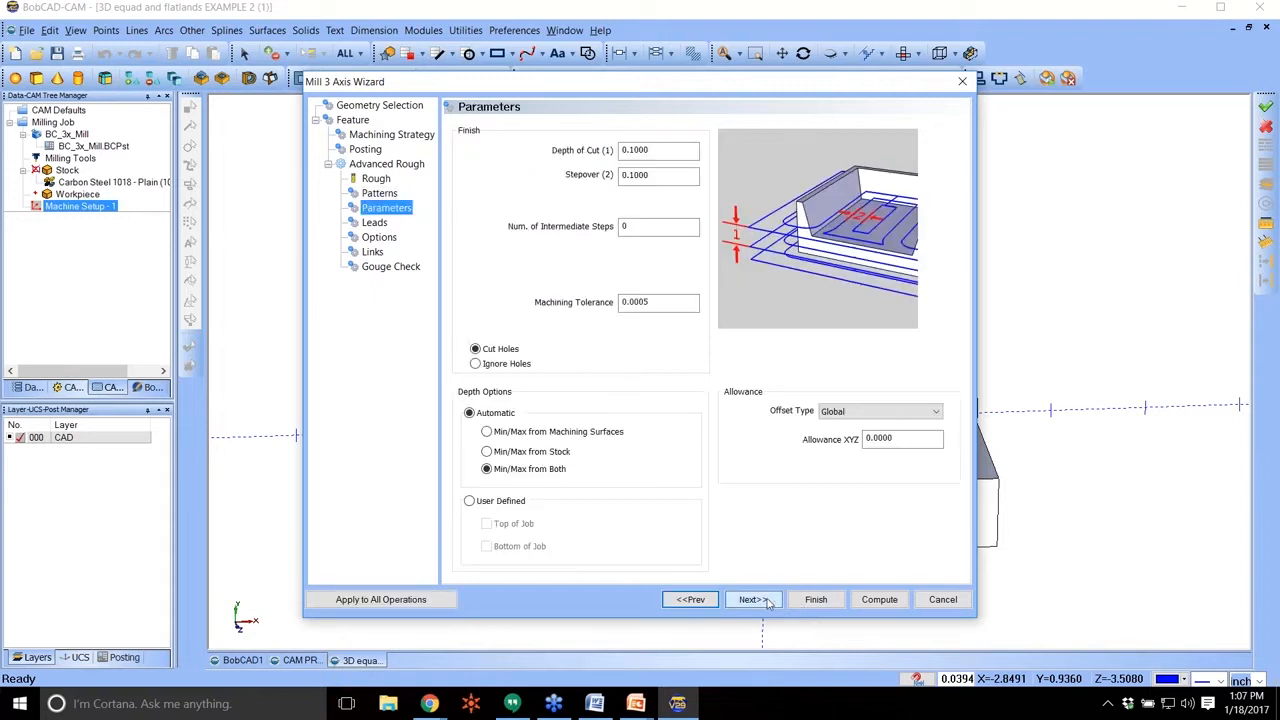
pyautogui.doubleClick(635, 150)
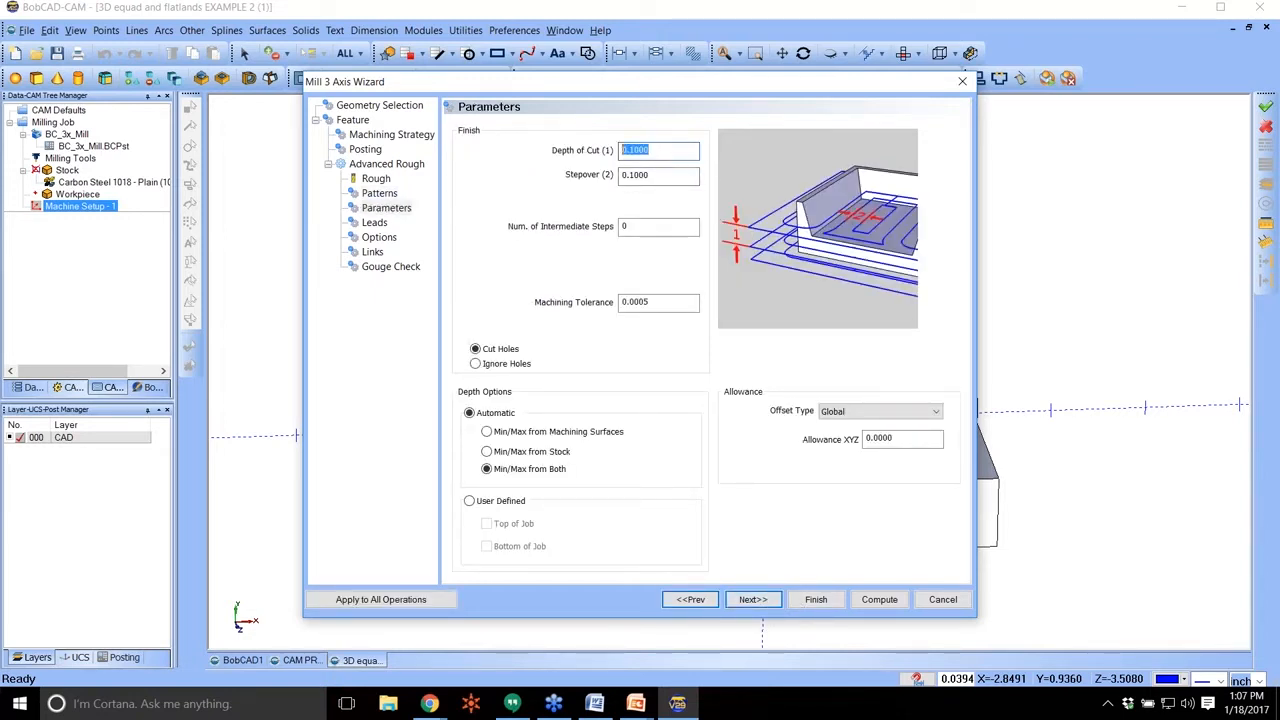
pyautogui.write('25')
pyautogui.press('Tab')
pyautogui.write('.2')
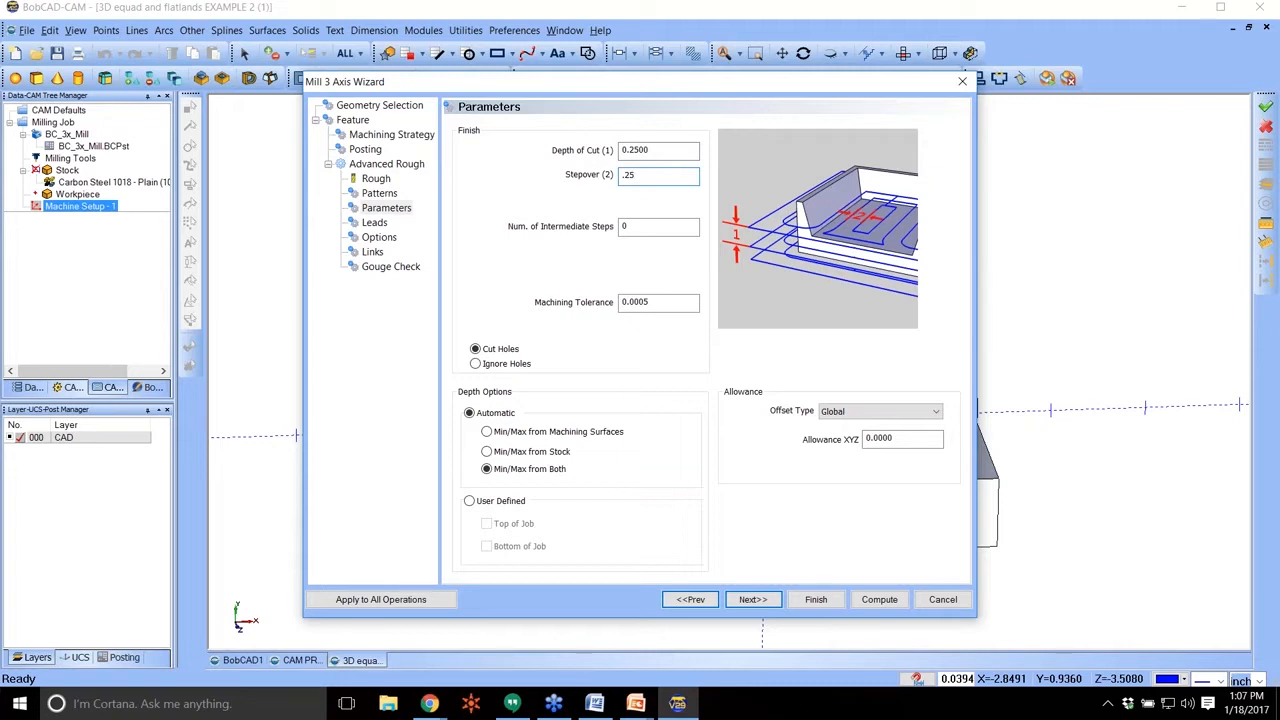
# Set the XYZ allowance to .01, keep the Plunge entry, and compute the Advanced Rough toolpath.
pyautogui.press('Tab')
pyautogui.write('.01')
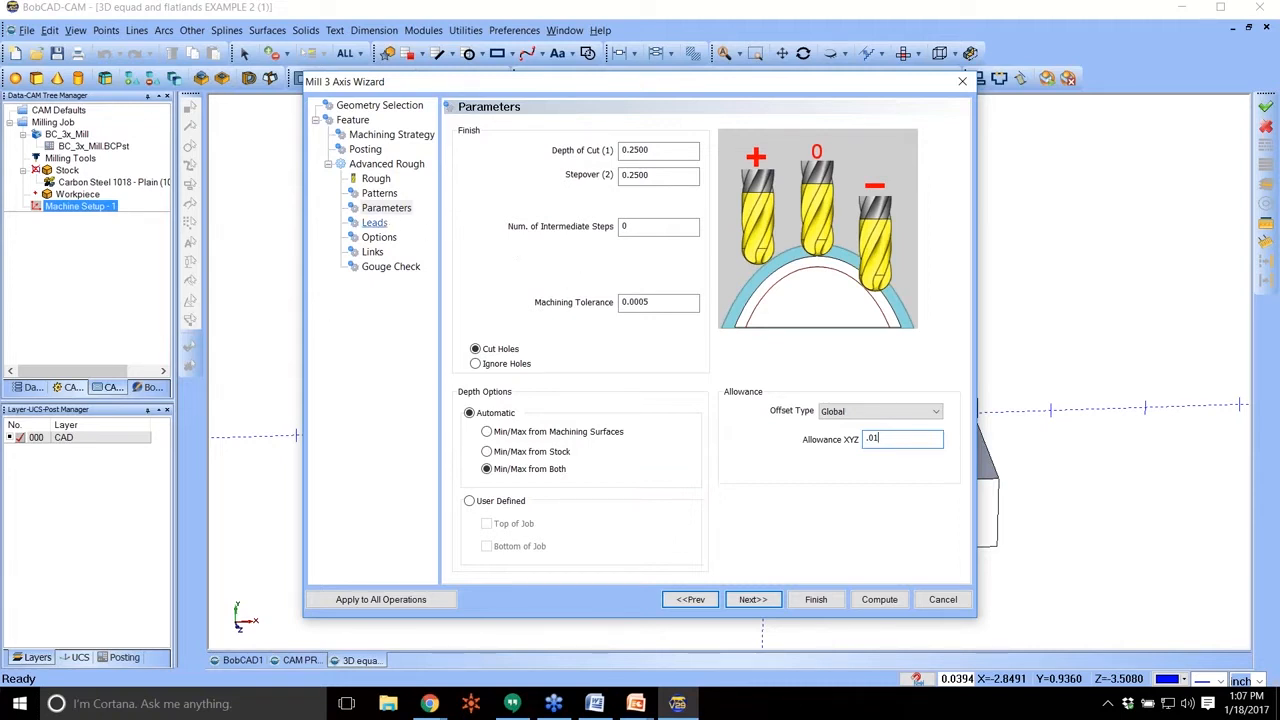
pyautogui.click(385, 222)
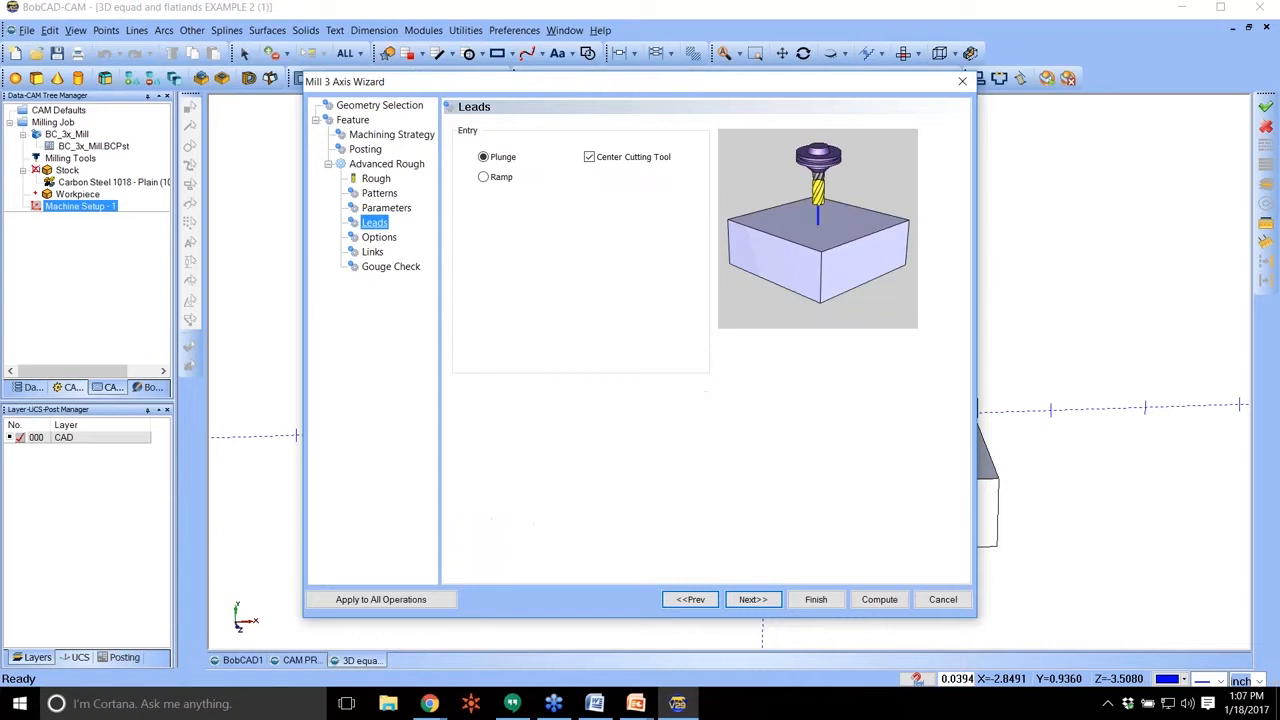
pyautogui.click(879, 599)
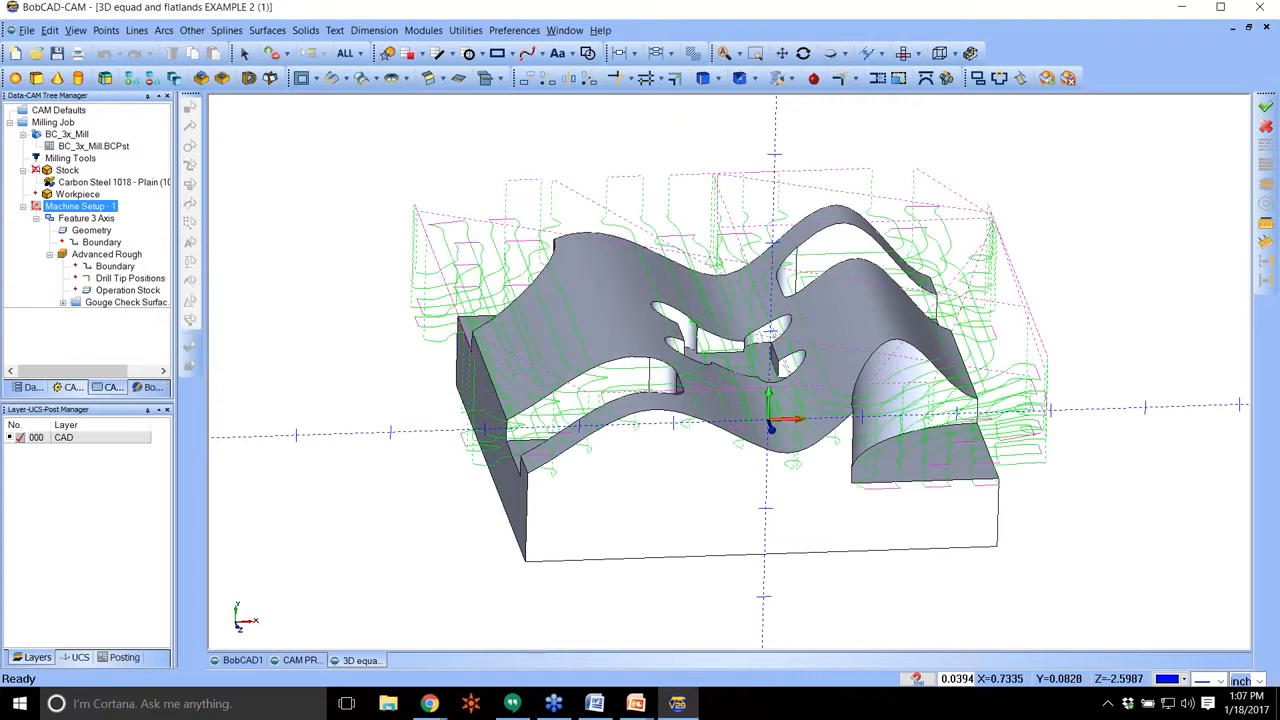
# Examine the computed Advanced Rough toolpath over the wavy part from the bottom, the top and an angled view.
pyautogui.moveTo(820, 283); pyautogui.dragTo(802, 369, button='middle')
pyautogui.press('Down')
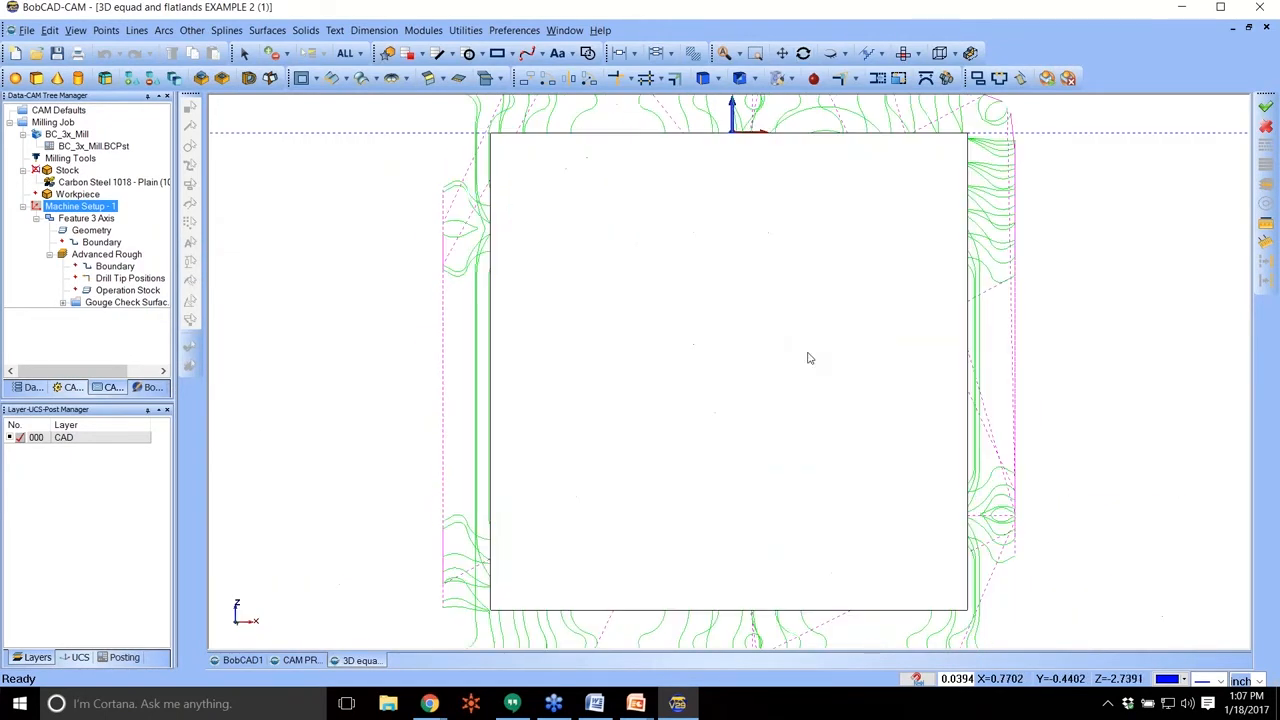
pyautogui.press('Up')
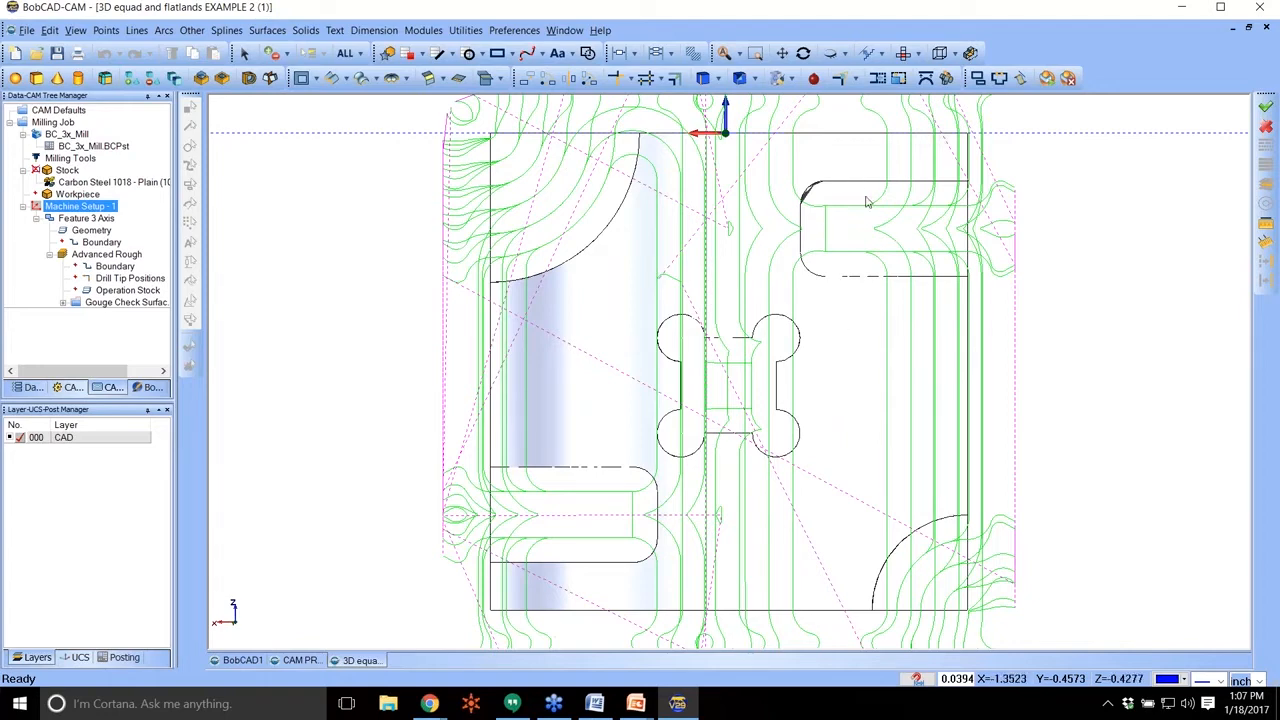
pyautogui.moveTo(906, 251); pyautogui.dragTo(906, 601, button='middle')
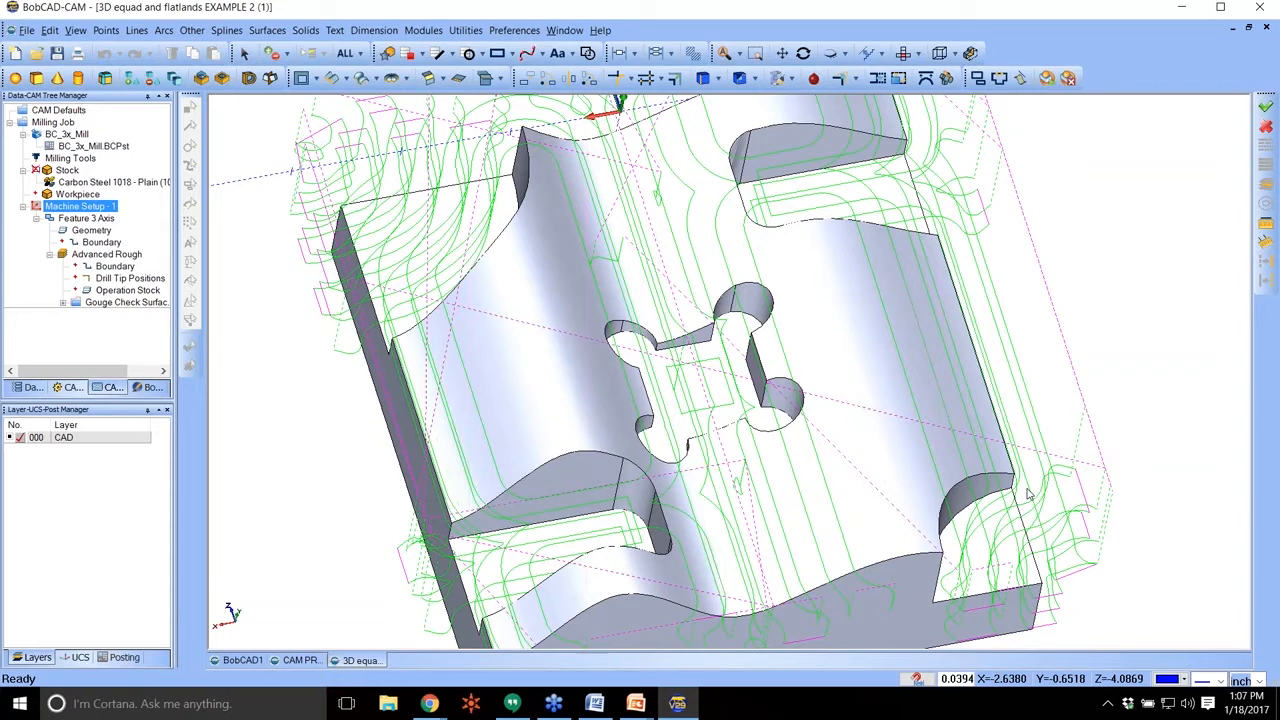
pyautogui.scroll(2, 694, 385)
pyautogui.scroll(-3, 694, 385)
# Simulate the milling job with the toolpath display hidden and a faster run speed, and inspect the roughed stock.
pyautogui.rightClick(50, 122)
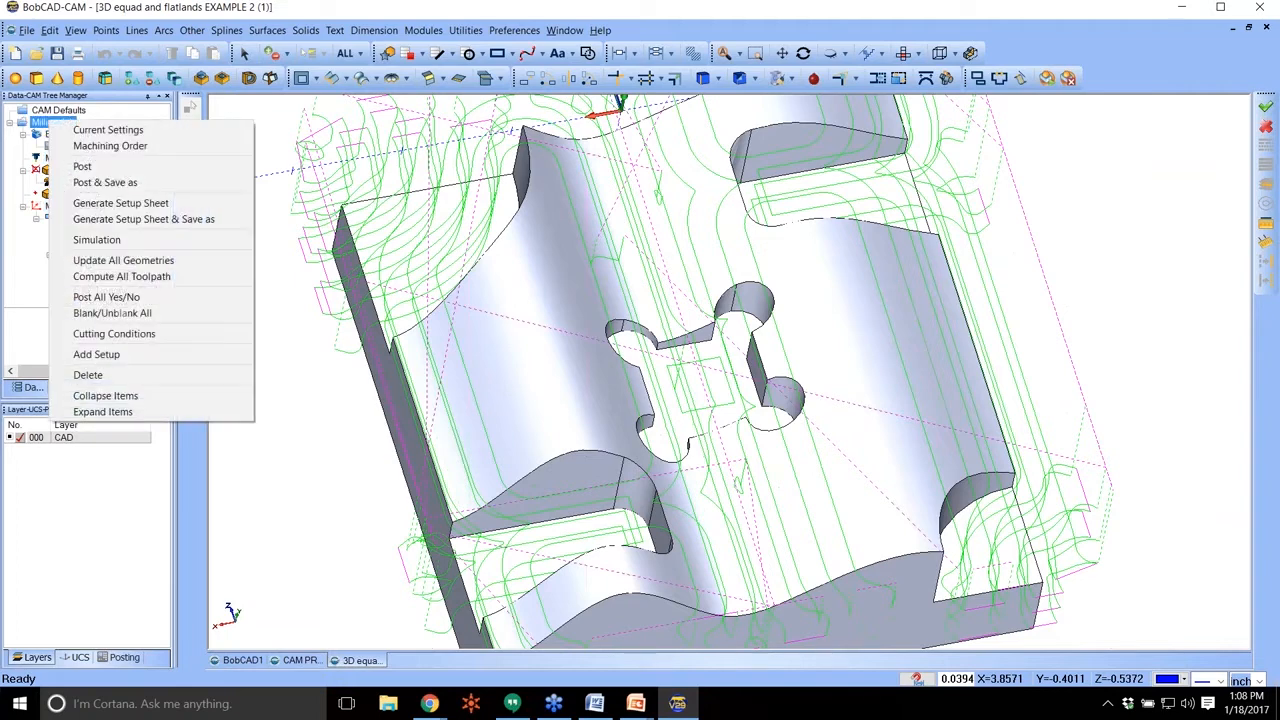
pyautogui.click(96, 239)
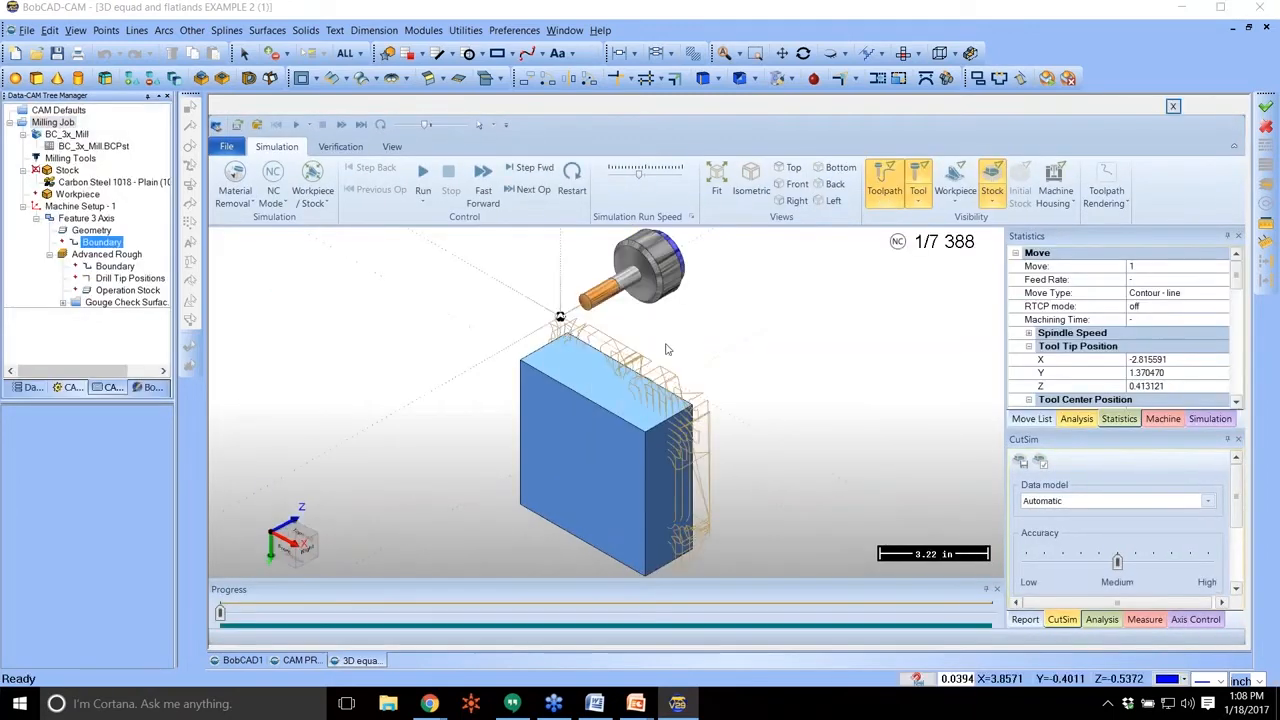
pyautogui.moveTo(787, 383); pyautogui.dragTo(517, 323, button='middle')
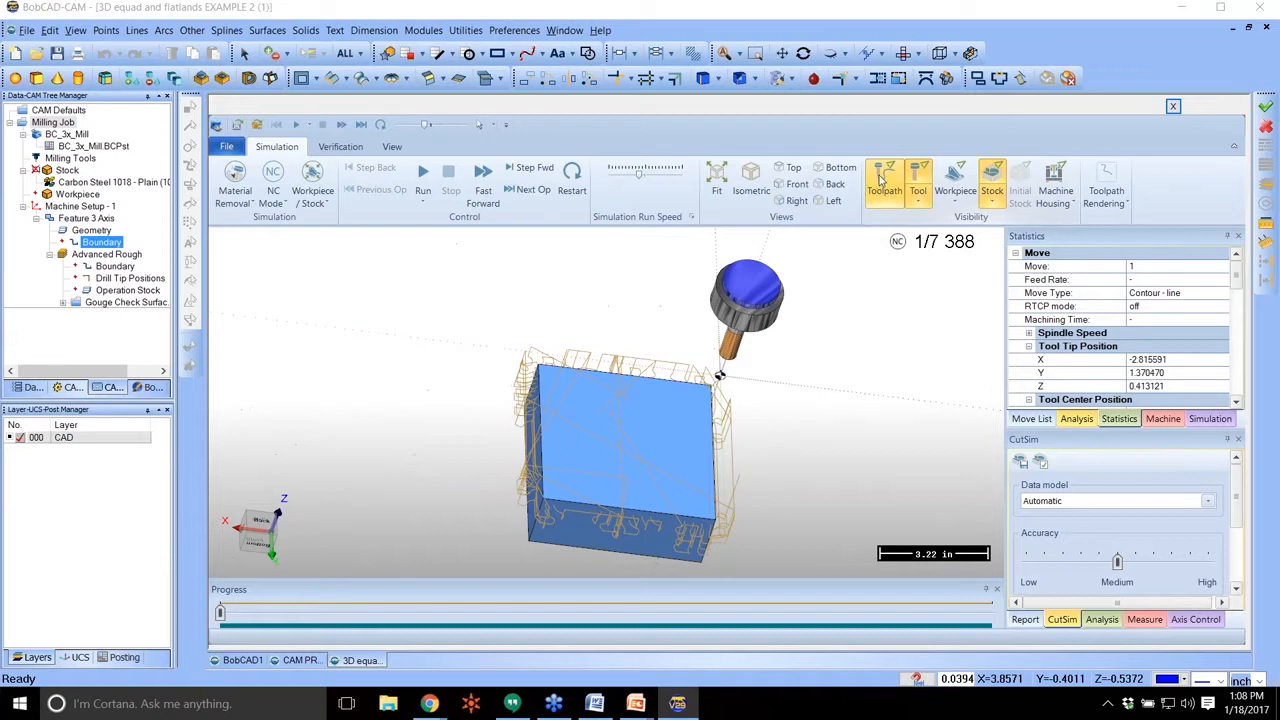
pyautogui.click(882, 182)
pyautogui.click(423, 175)
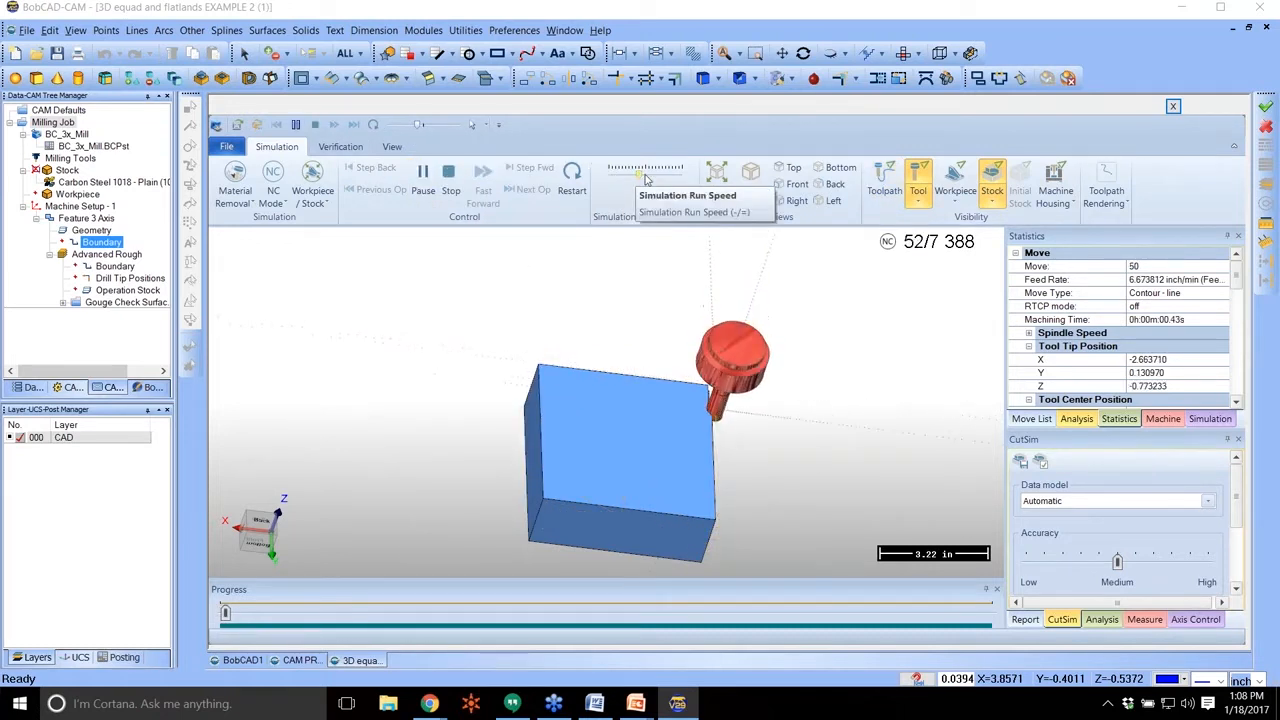
pyautogui.moveTo(641, 178); pyautogui.dragTo(666, 178)
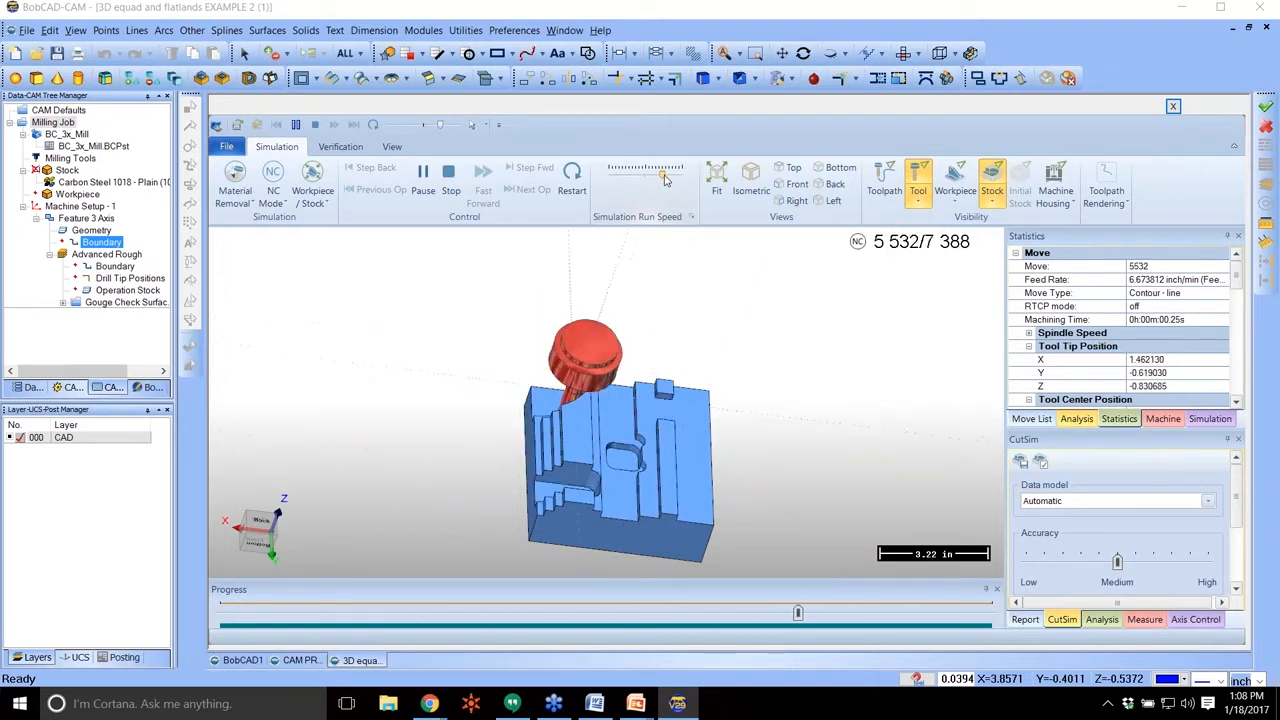
pyautogui.moveTo(664, 176)
pyautogui.mouseDown()
pyautogui.moveTo(647, 176)
pyautogui.moveTo(666, 172)
pyautogui.mouseUp()
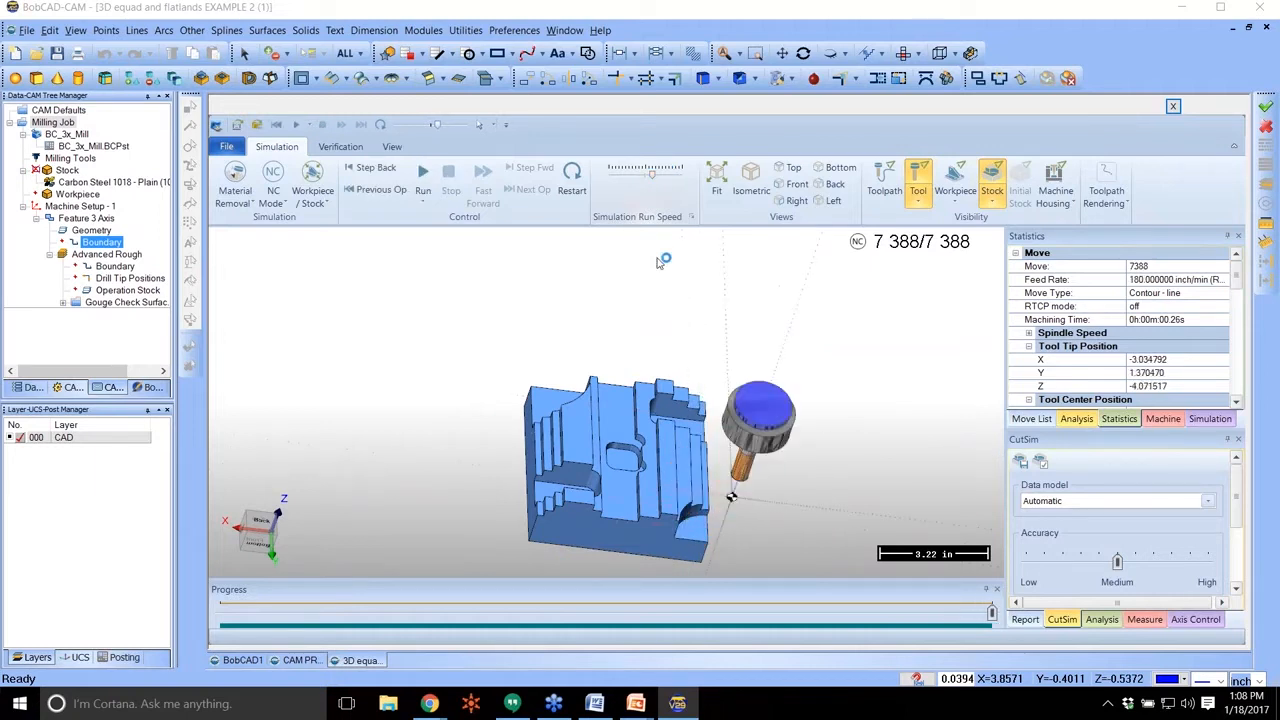
pyautogui.moveTo(638, 380); pyautogui.dragTo(601, 430, button='middle')
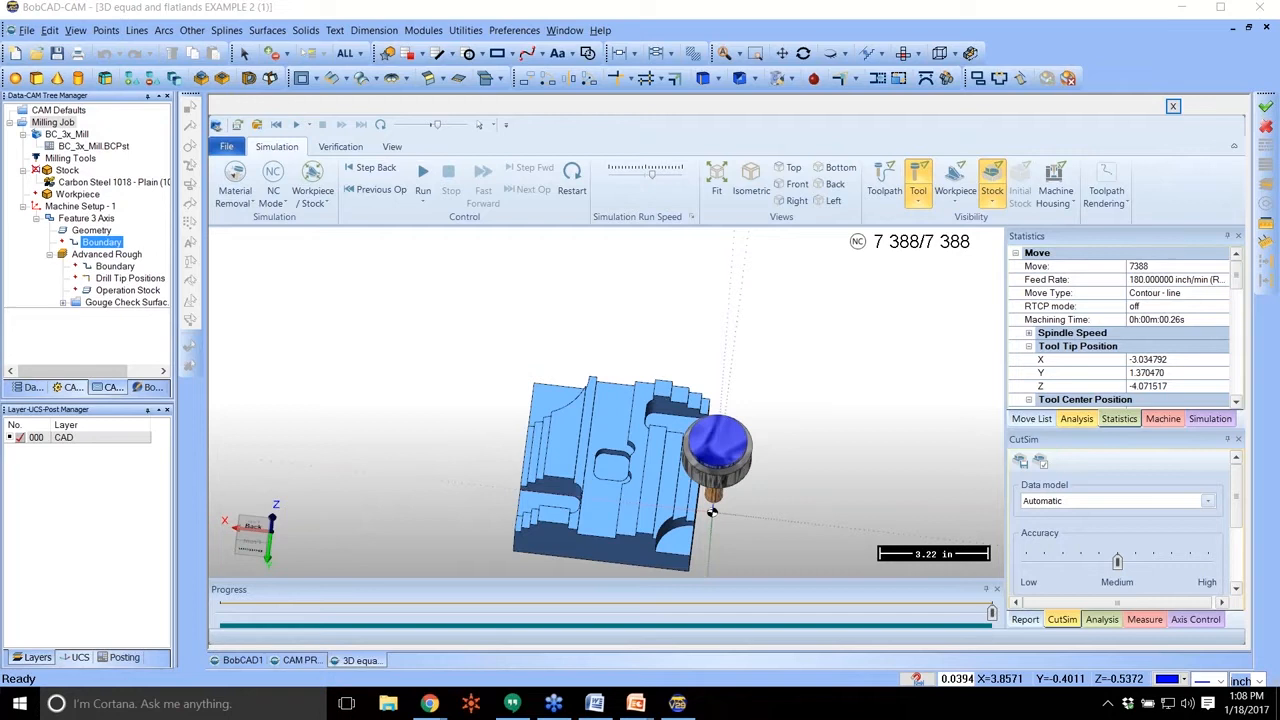
# Leave the simulation, edit the 3 Axis feature and add a second Advanced Rough operation to its machining strategy.
pyautogui.click(91, 230)
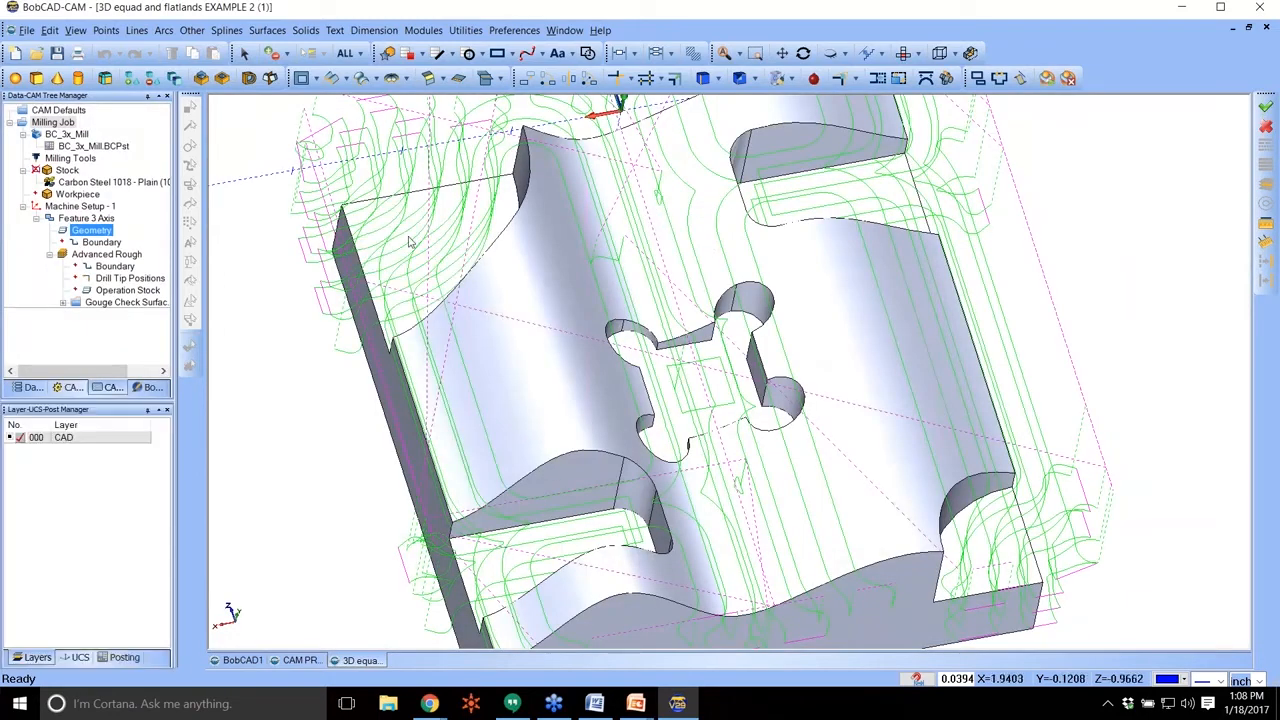
pyautogui.click(80, 206)
pyautogui.click(97, 217)
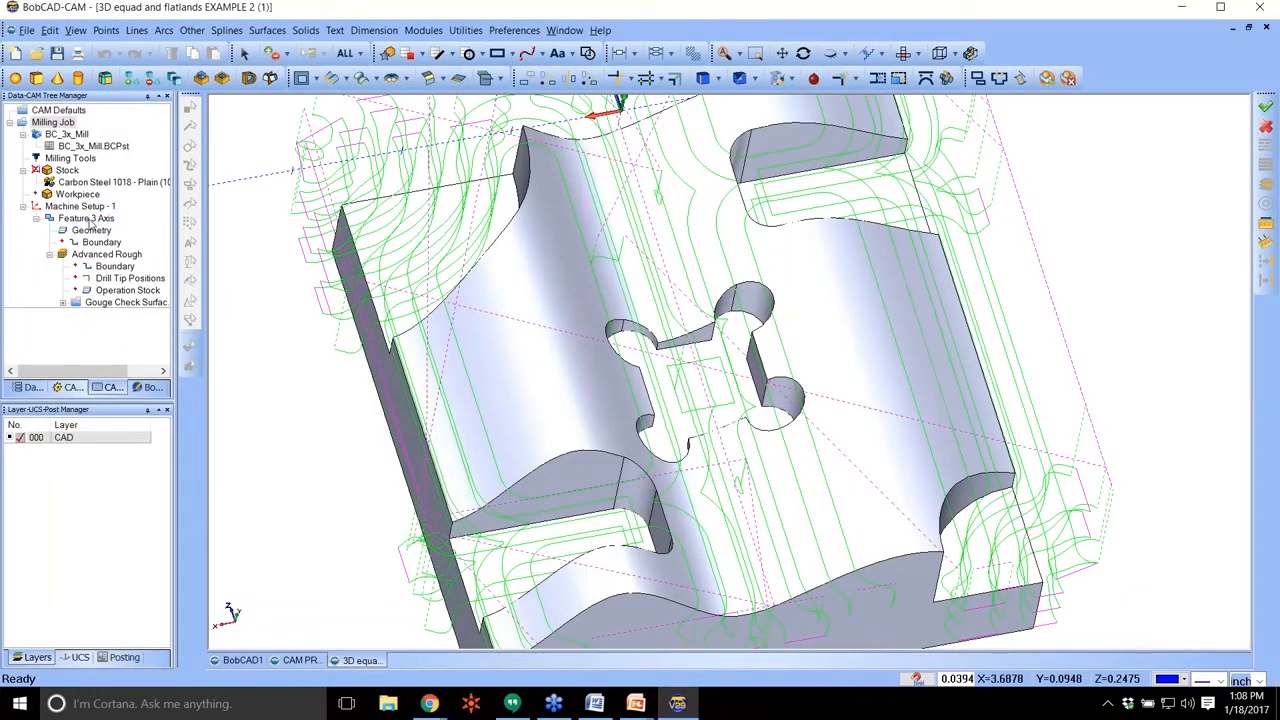
pyautogui.rightClick(90, 218)
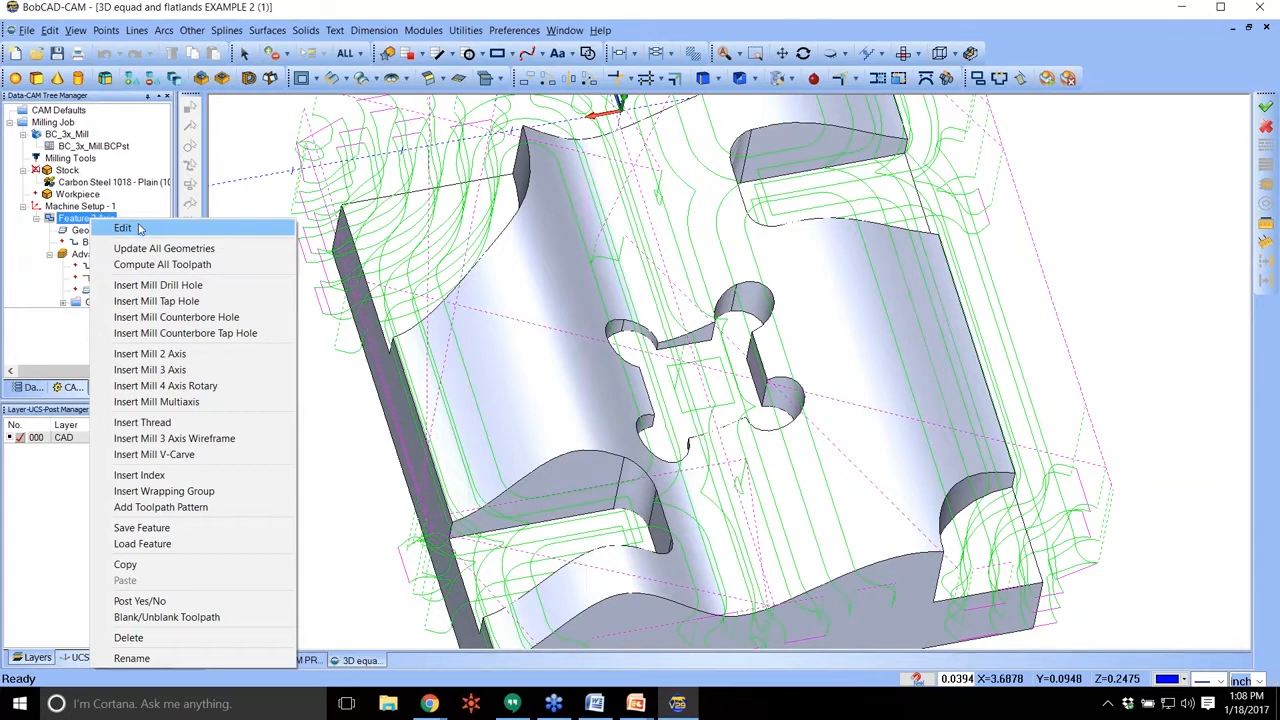
pyautogui.click(124, 228)
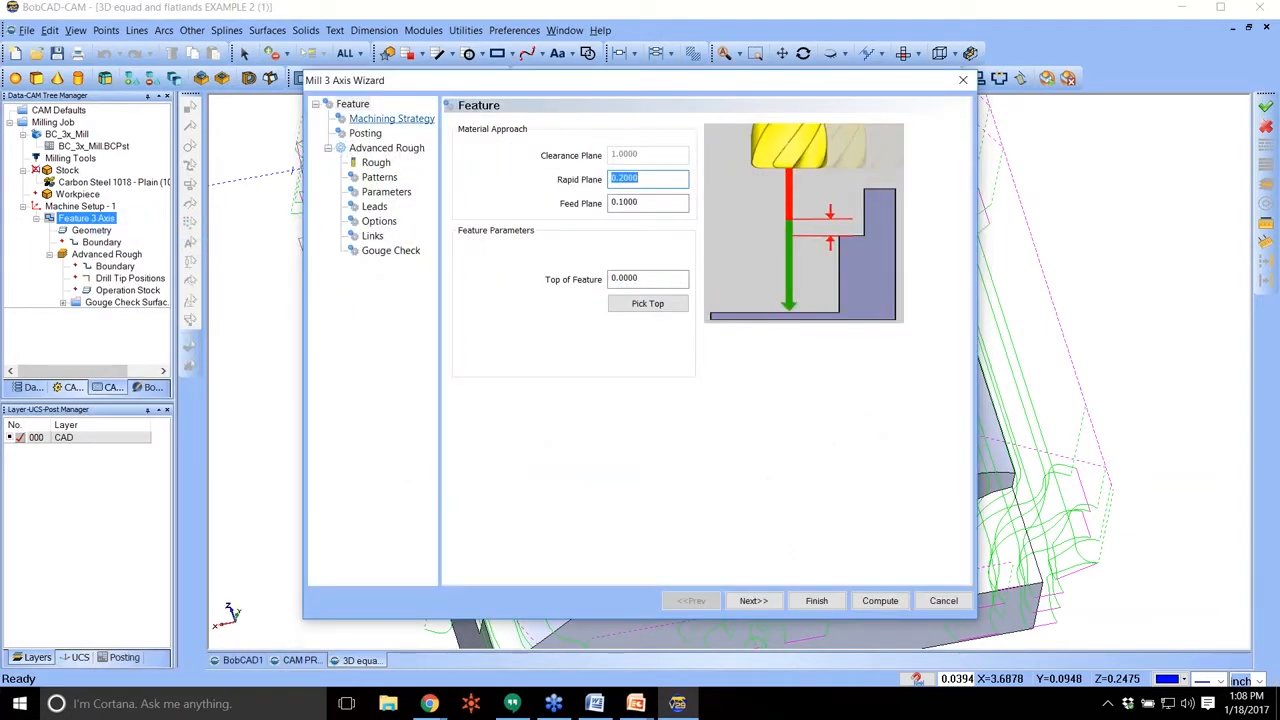
pyautogui.click(424, 121)
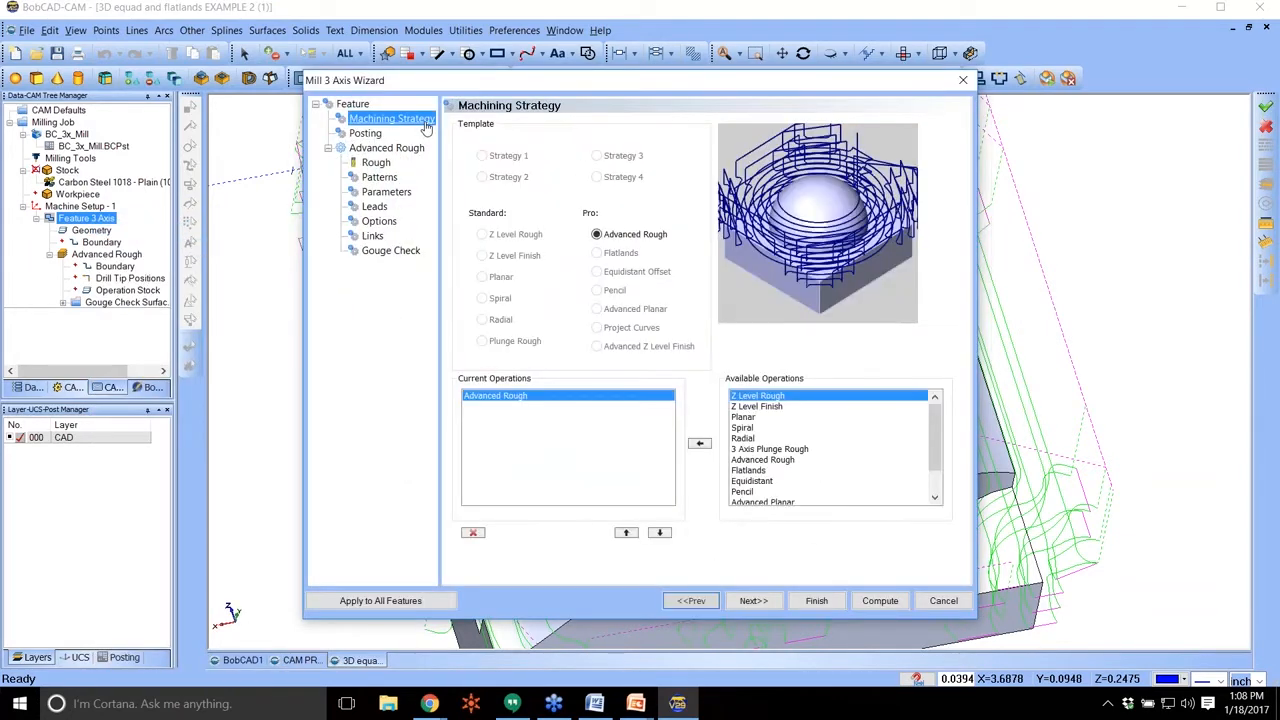
pyautogui.click(765, 460)
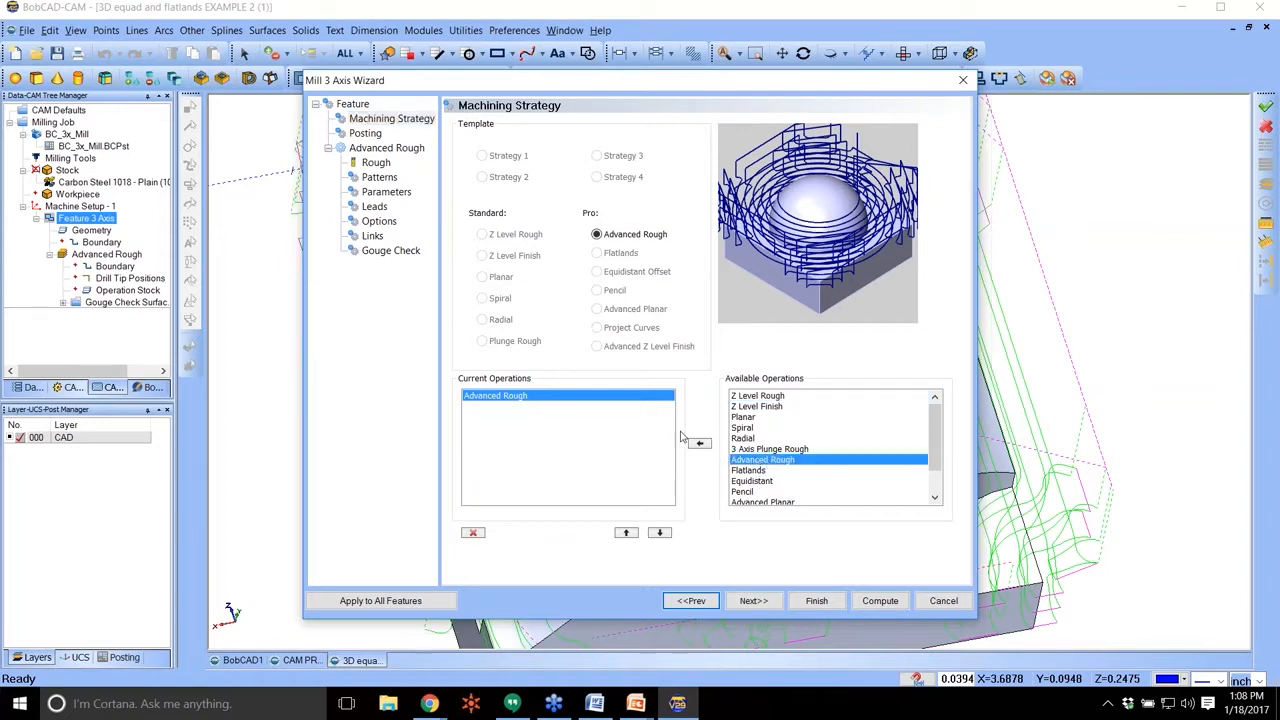
pyautogui.click(701, 446)
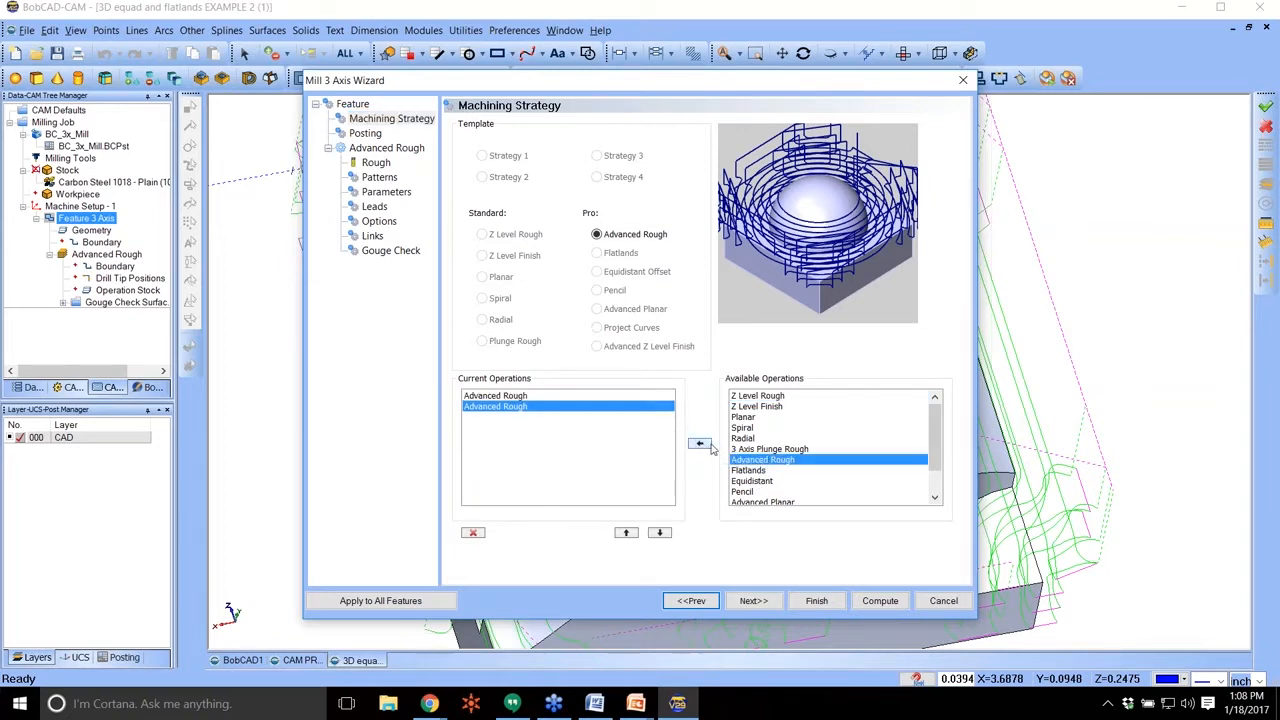
# Check the first roughing operation's tool and parameters, and set the second Advanced Rough's tool diameter to .25.
pyautogui.click(753, 601)
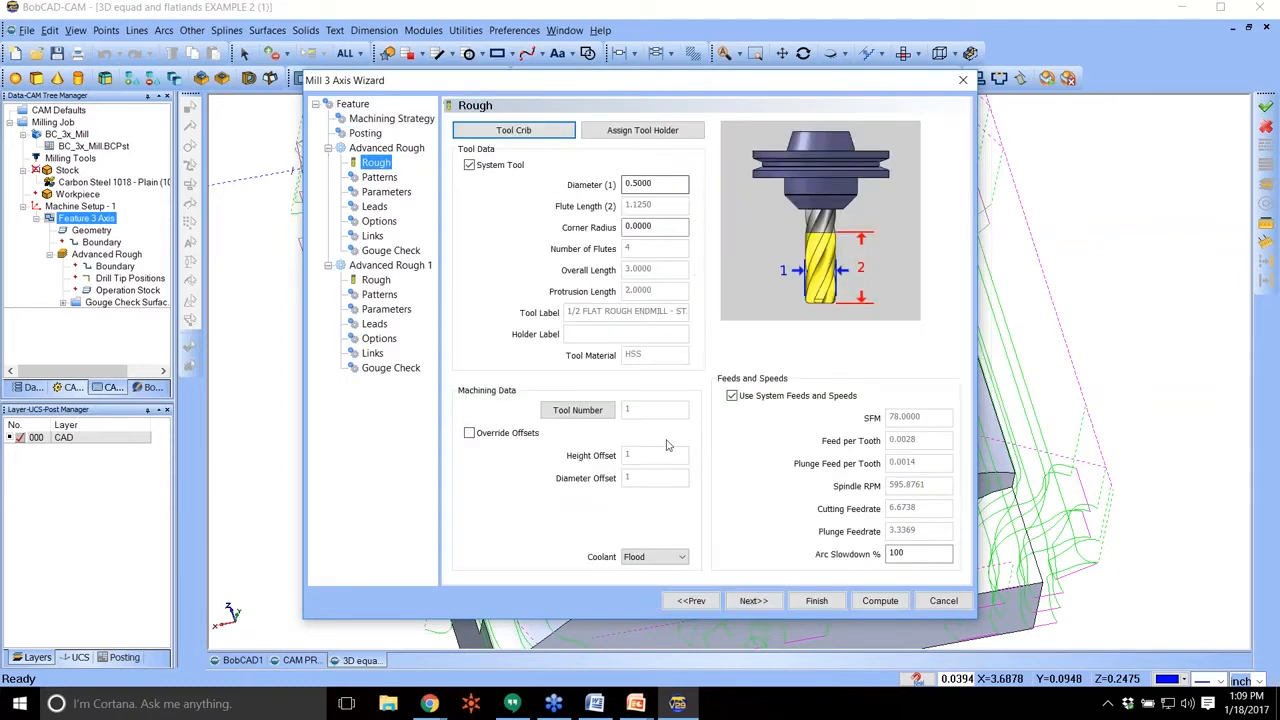
pyautogui.click(386, 191)
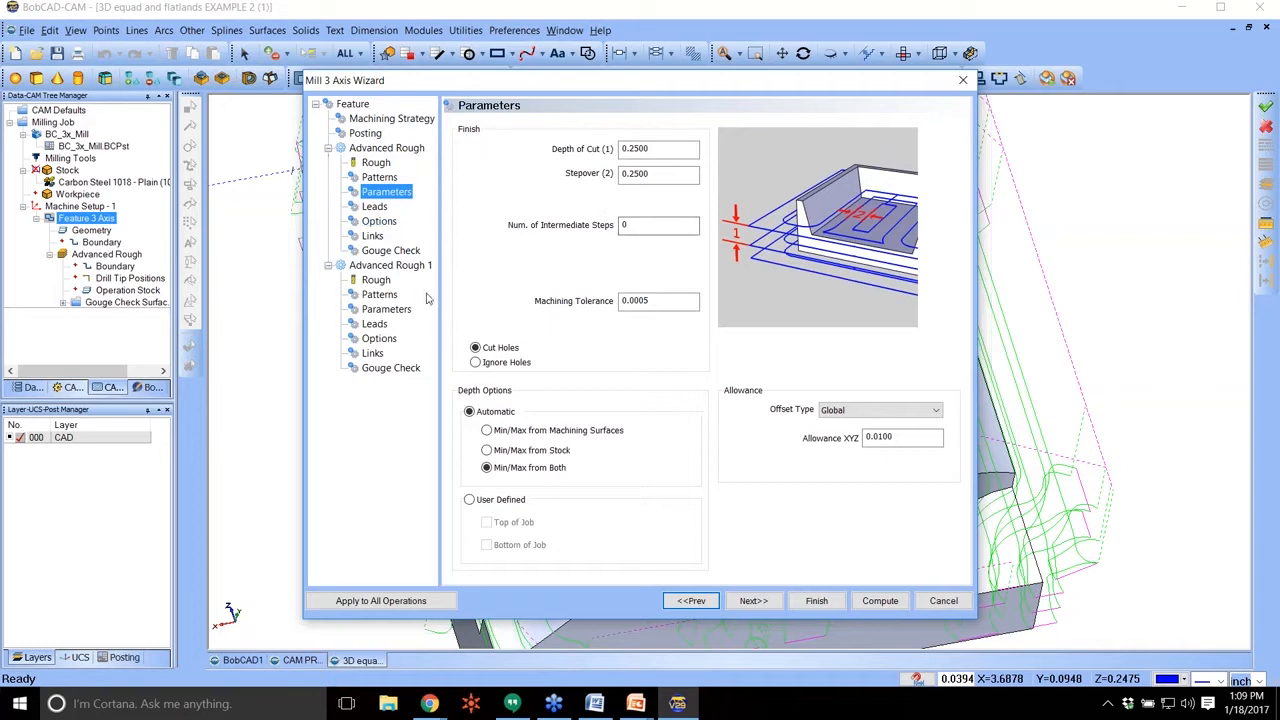
pyautogui.click(376, 281)
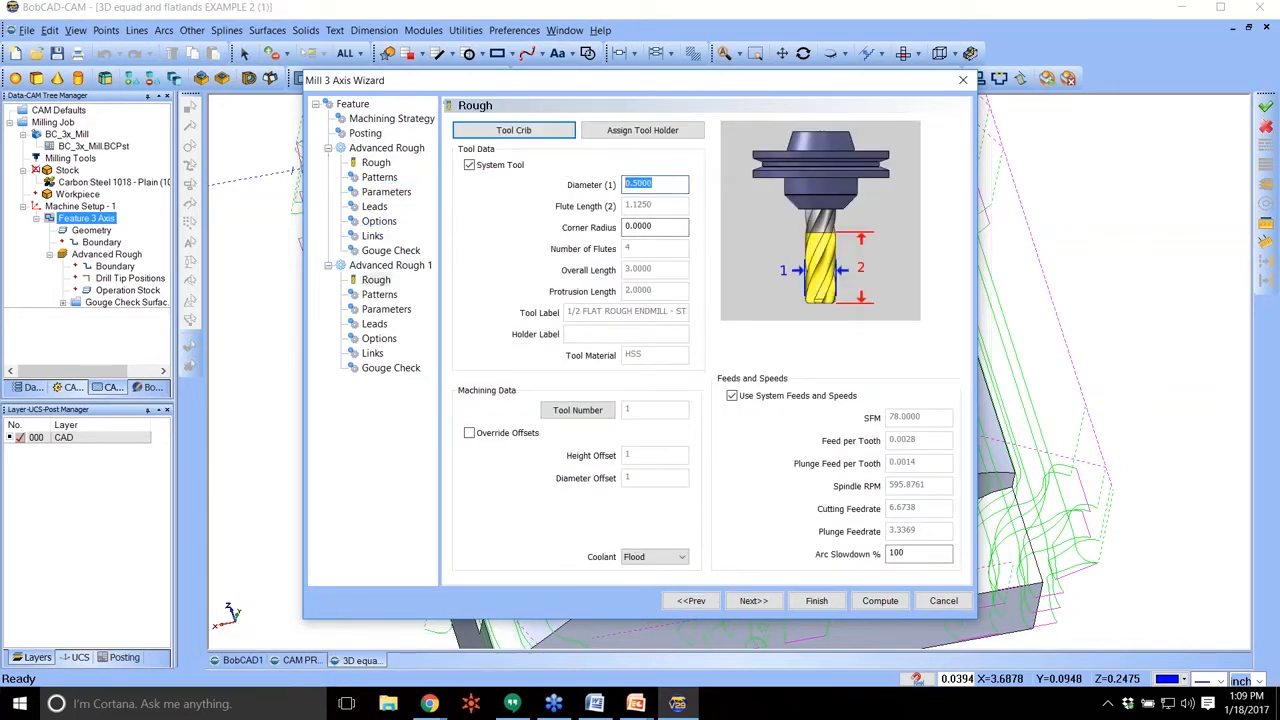
pyautogui.write('.25')
pyautogui.press('Tab')
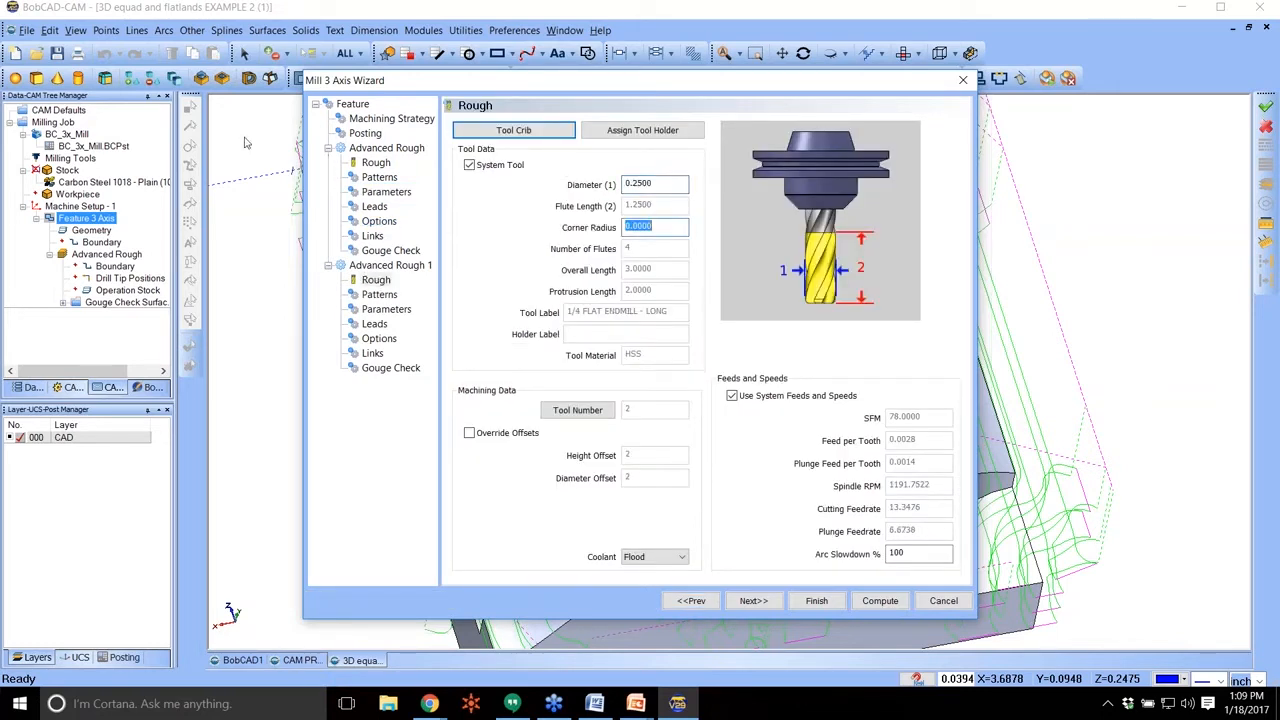
# For the second Advanced Rough, keep the 0.1 depth of cut and stepover and set the XYZ allowance to .01.
pyautogui.click(384, 310)
pyautogui.doubleClick(683, 150)
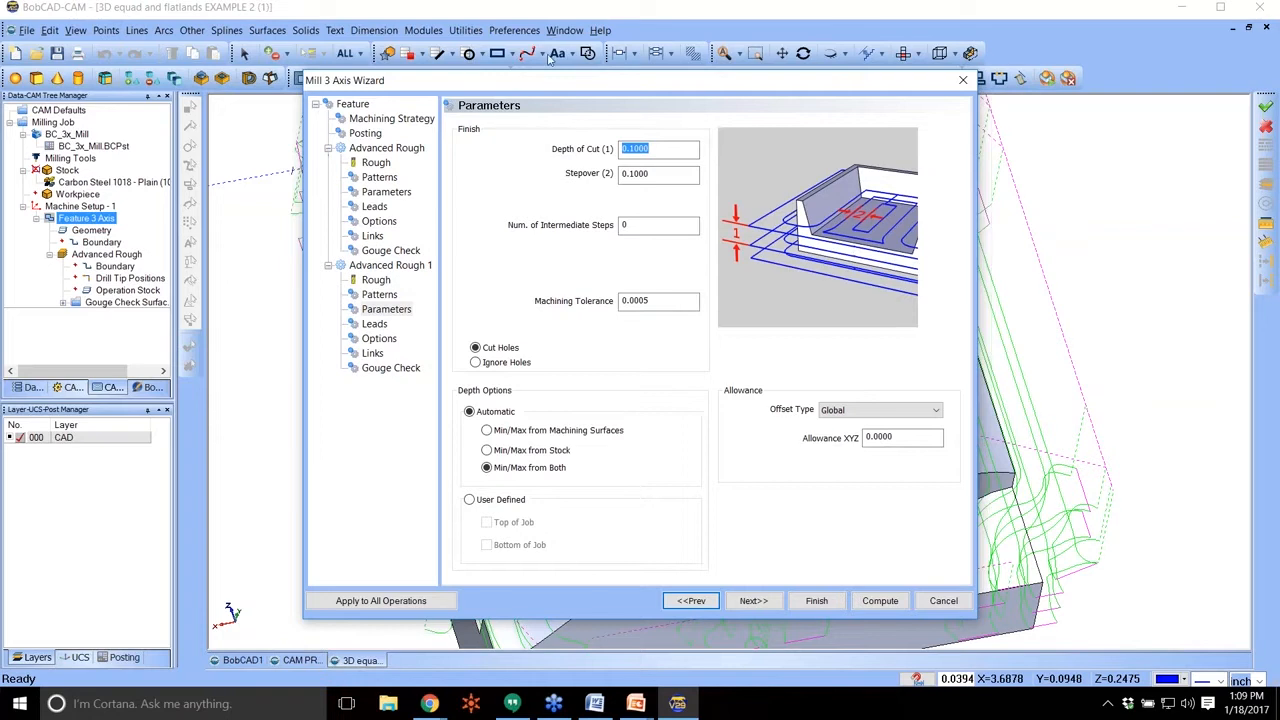
pyautogui.doubleClick(902, 438)
pyautogui.press('BackSpace')
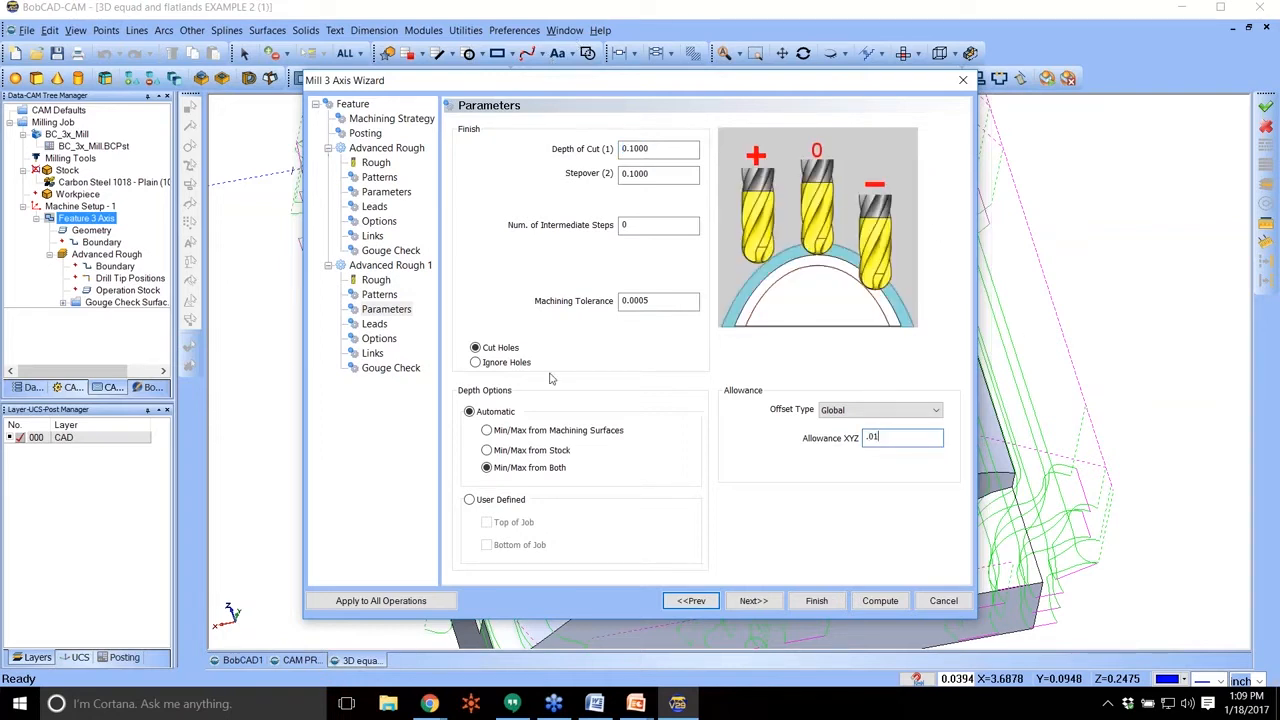
# Enable Rest Roughing based on the previous operation for the second Advanced Rough and compute the toolpaths.
pyautogui.click(388, 340)
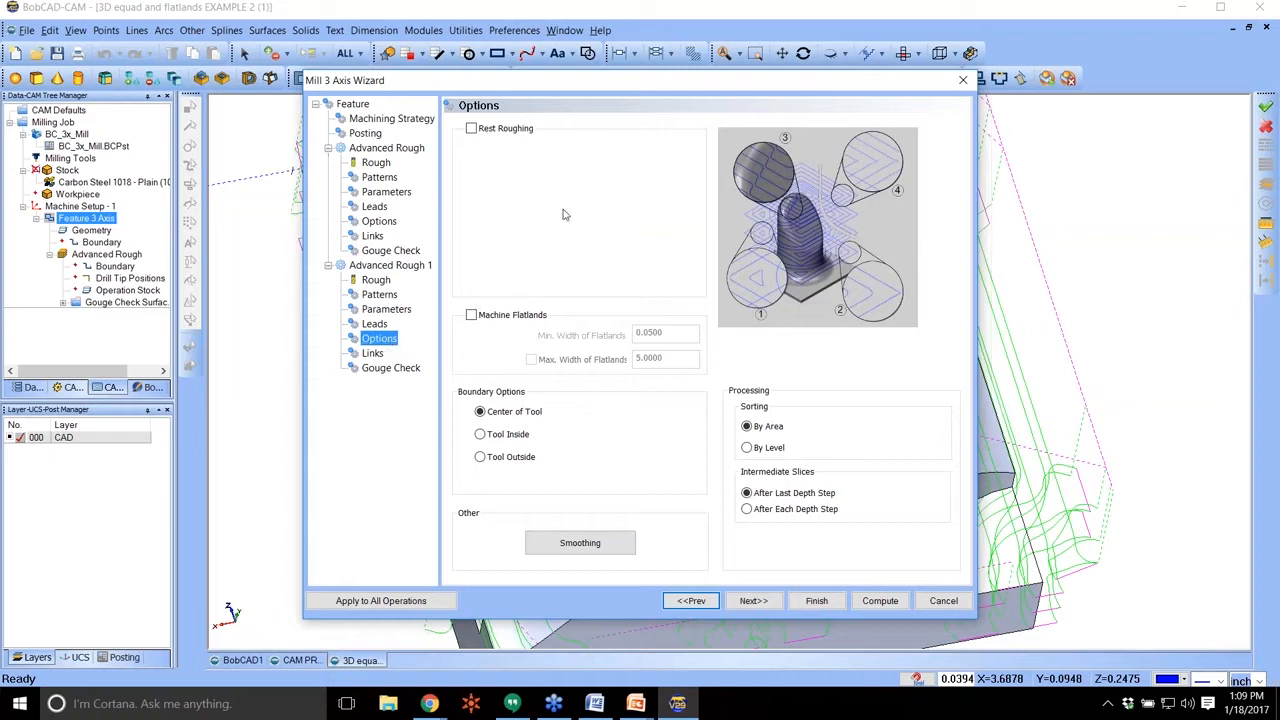
pyautogui.click(471, 128)
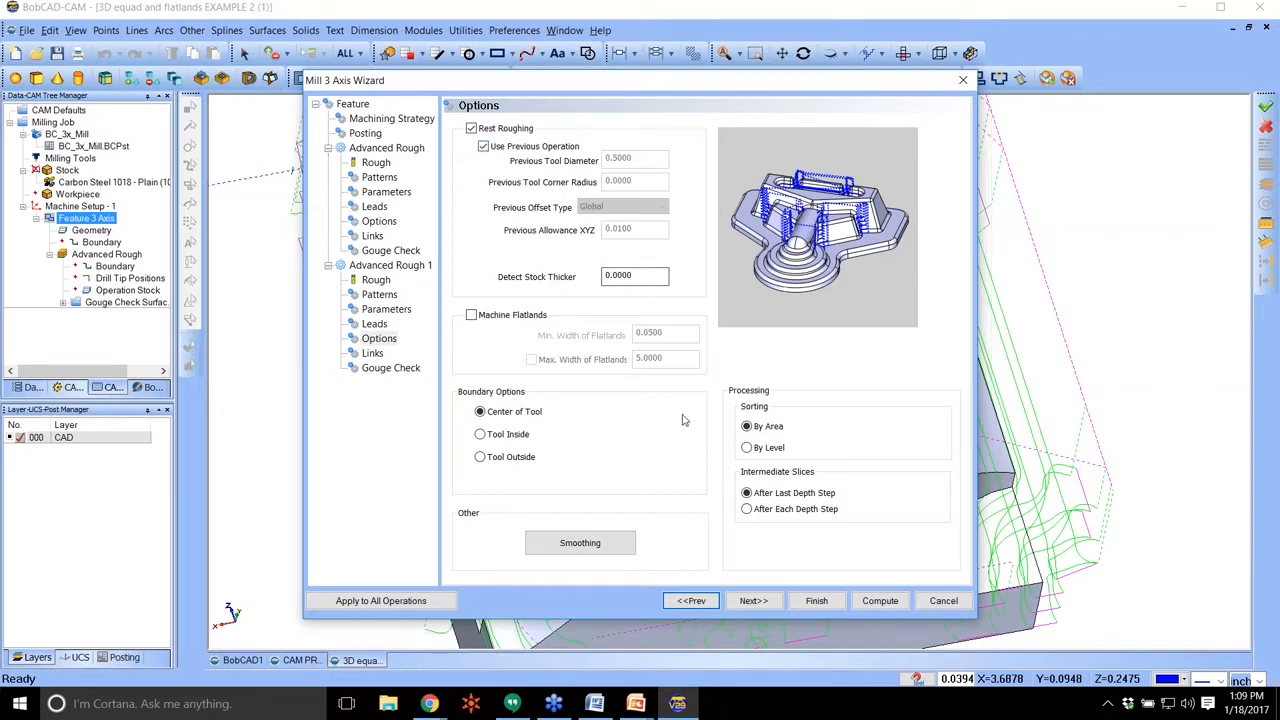
pyautogui.click(882, 599)
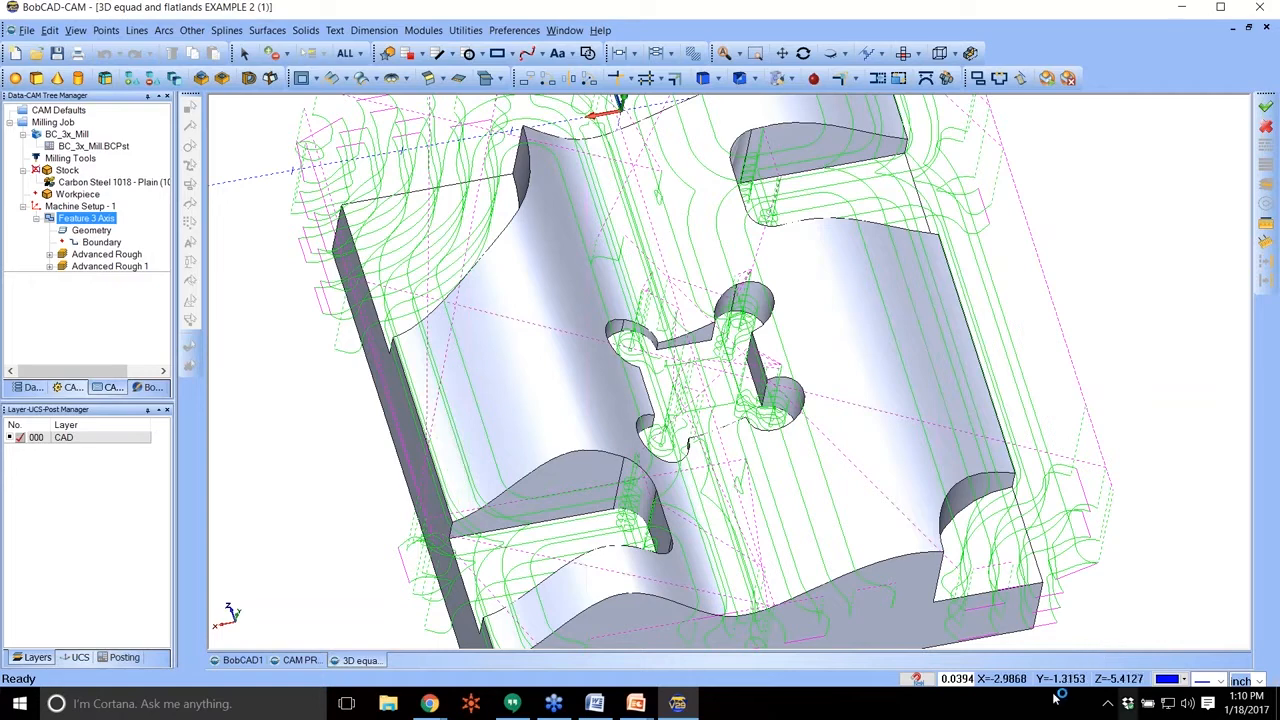
# Recolor the second Advanced Rough toolpath orange to distinguish it from the first, and examine where it cuts.
pyautogui.click(100, 267)
pyautogui.rightClick(102, 268)
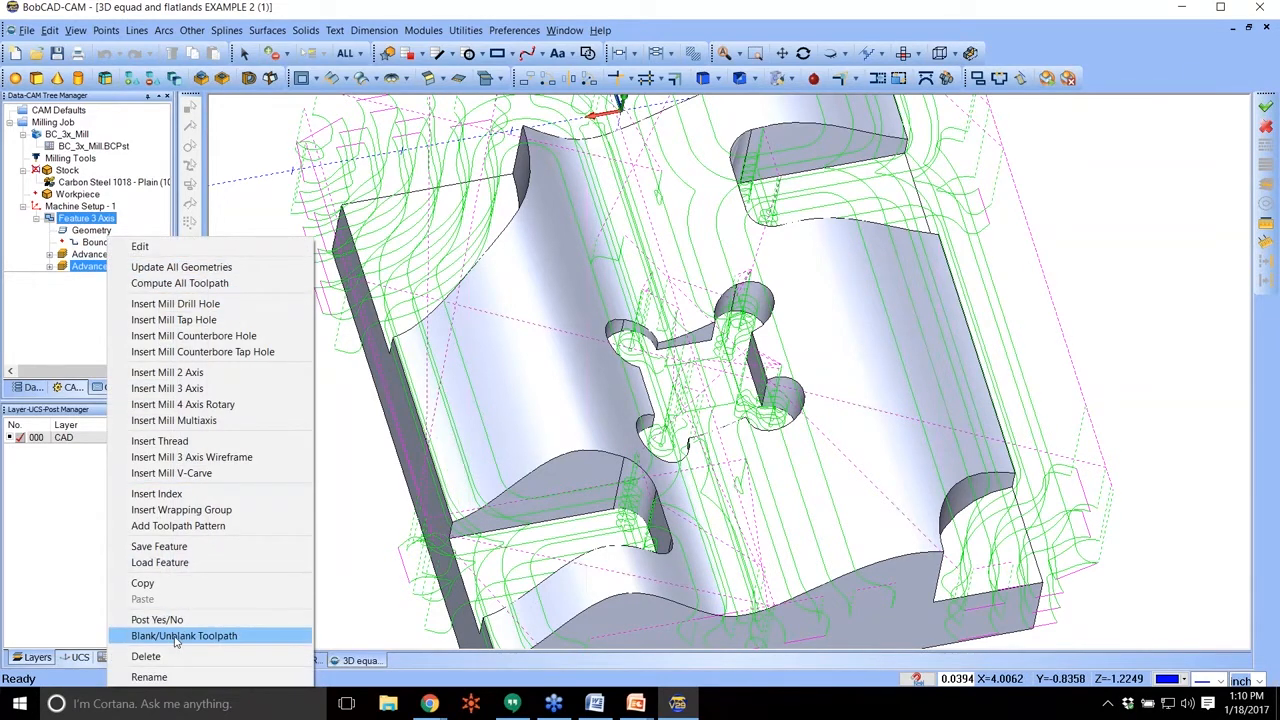
pyautogui.click(59, 320)
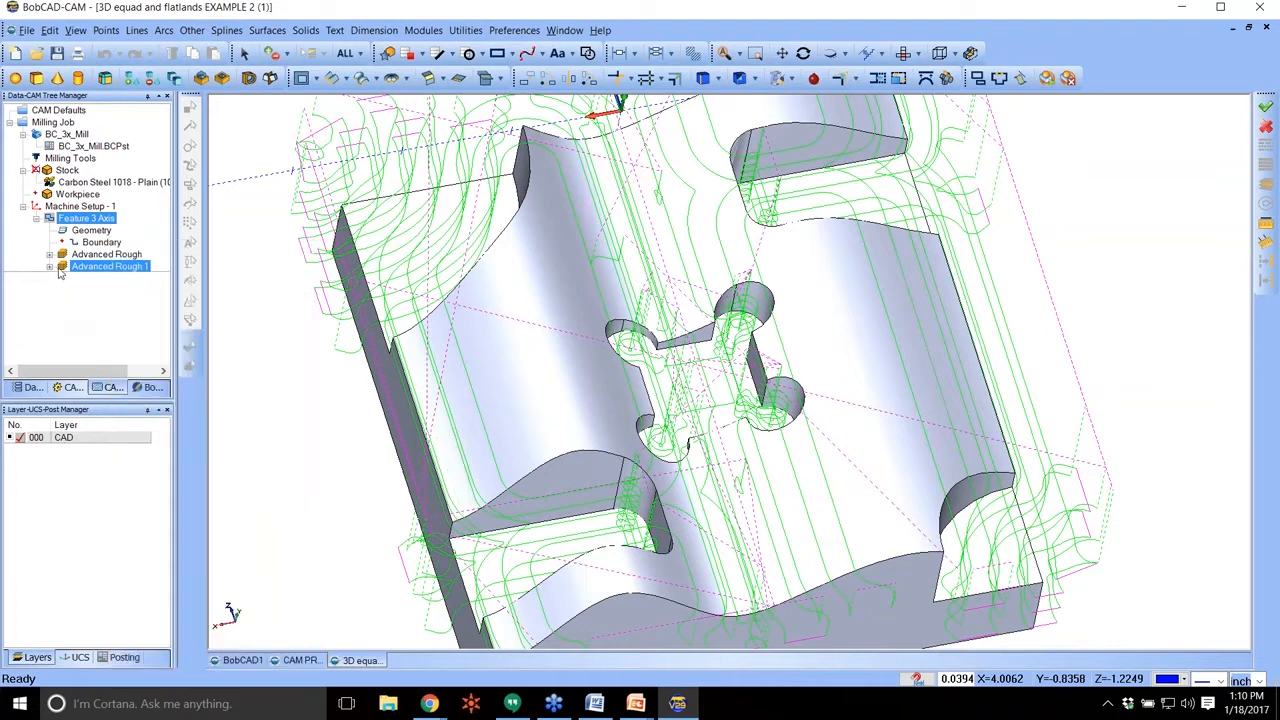
pyautogui.click(50, 267)
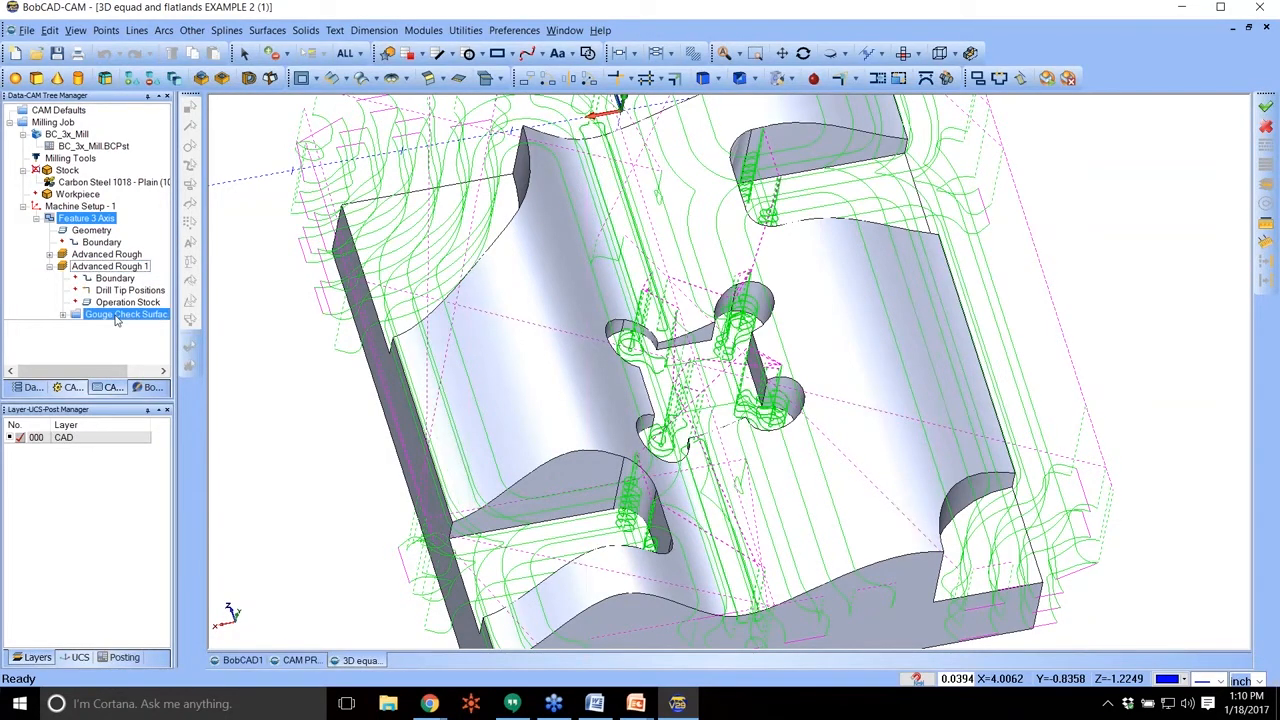
pyautogui.click(112, 267)
pyautogui.rightClick(112, 270)
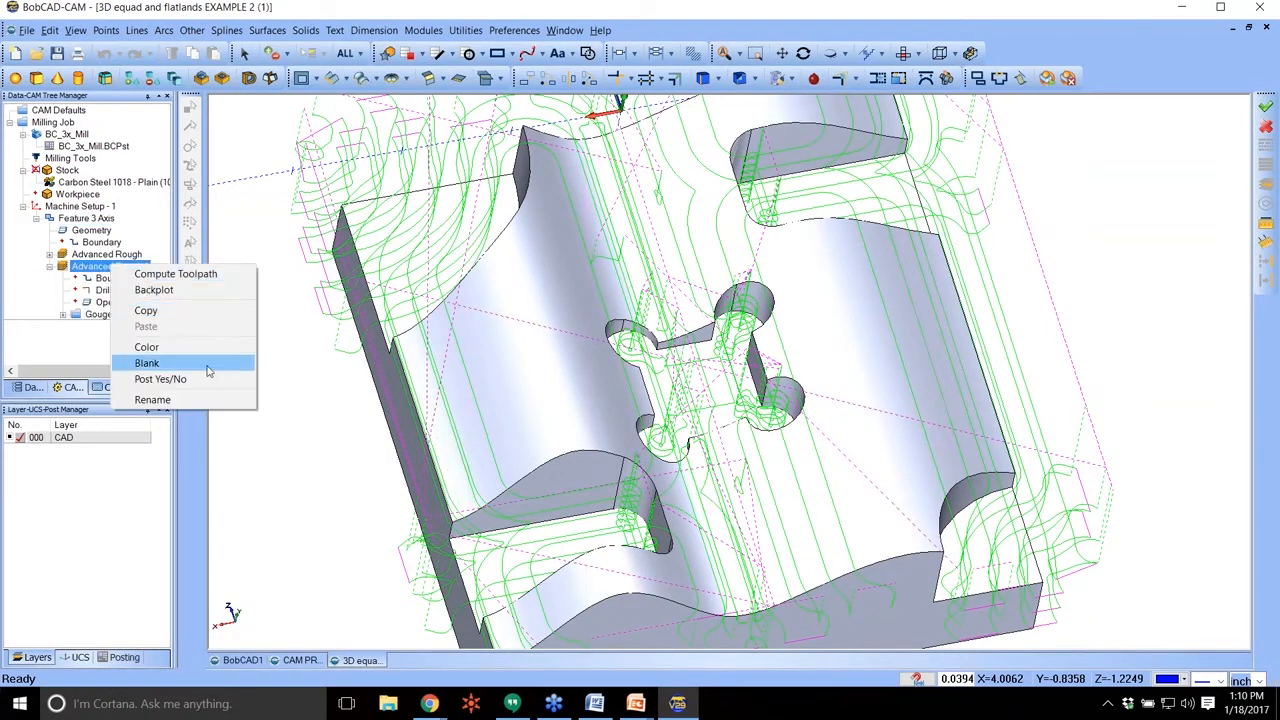
pyautogui.click(172, 346)
pyautogui.click(479, 312)
pyautogui.click(476, 461)
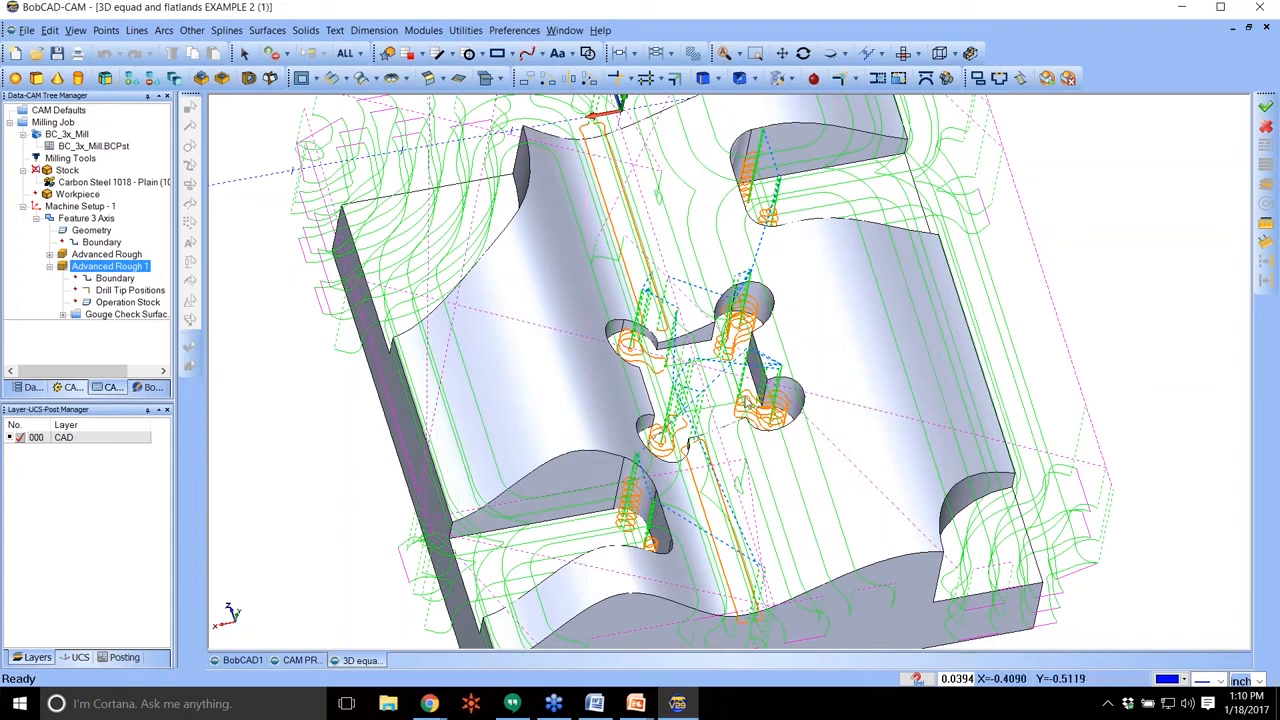
pyautogui.press('t')
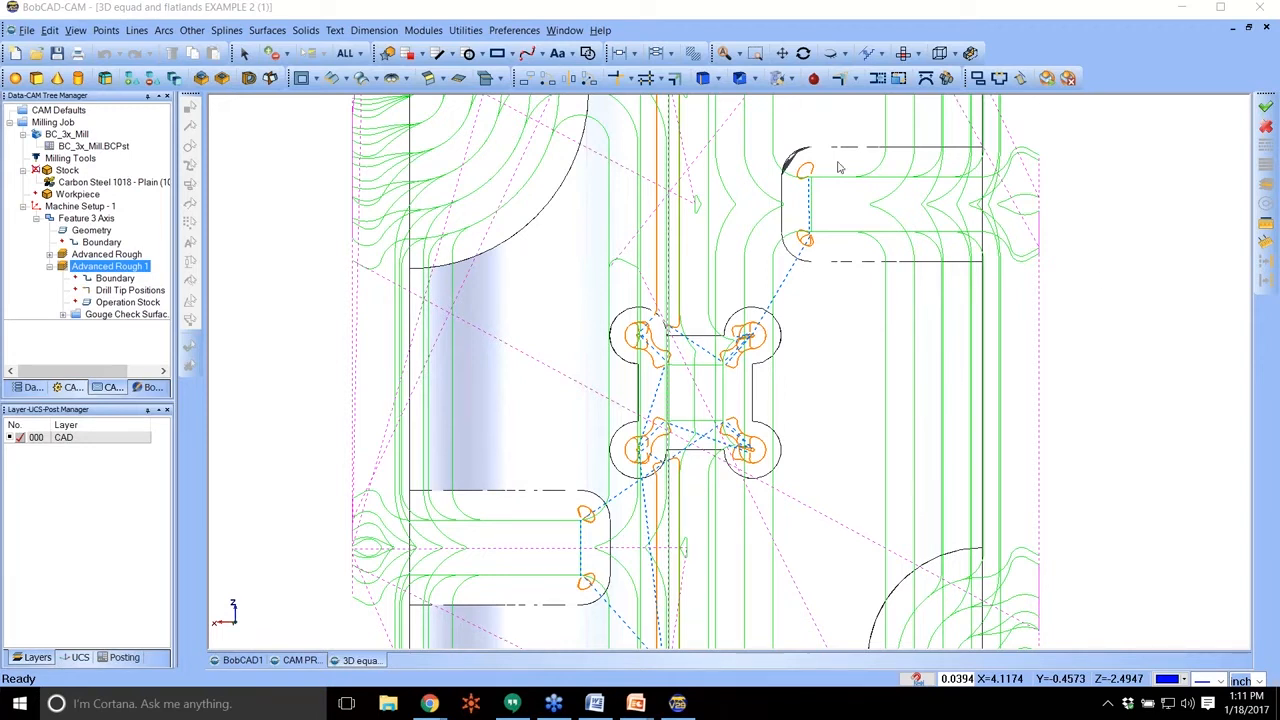
# Open the simulation of the milling job, hide the toolpath display and run the first Advanced Rough on the stock.
pyautogui.click(56, 110)
pyautogui.rightClick(52, 122)
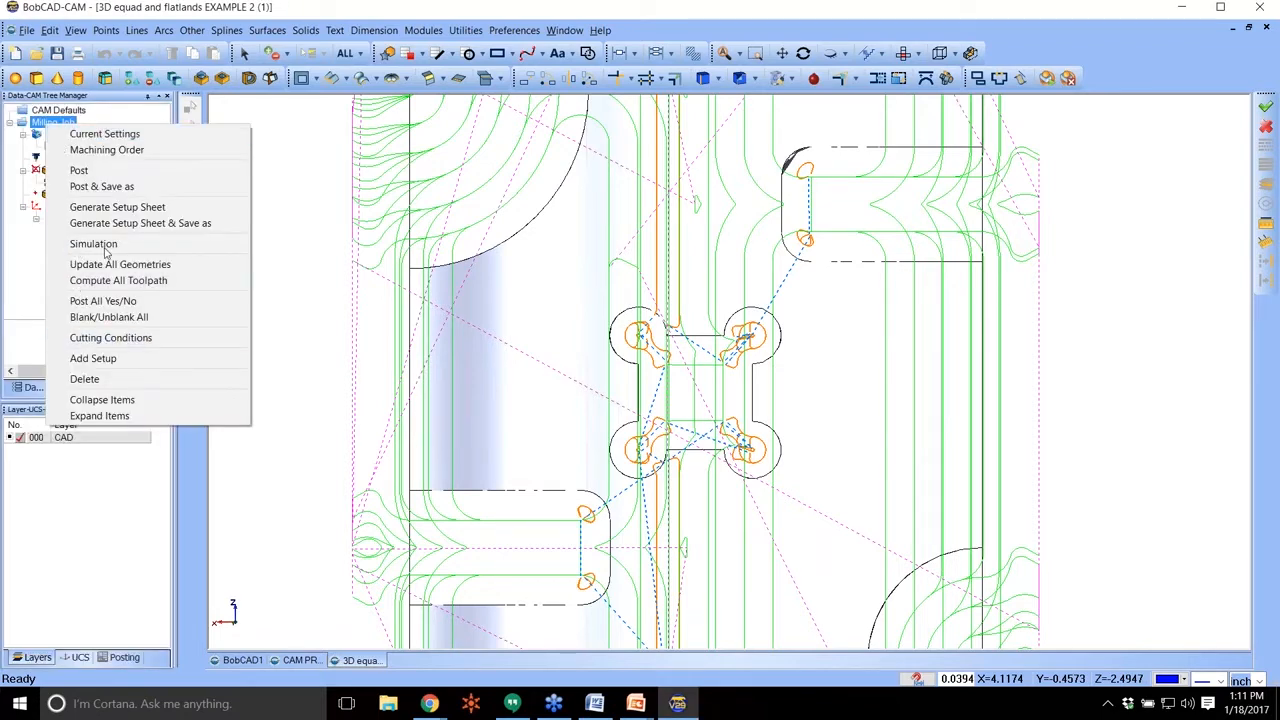
pyautogui.click(110, 240)
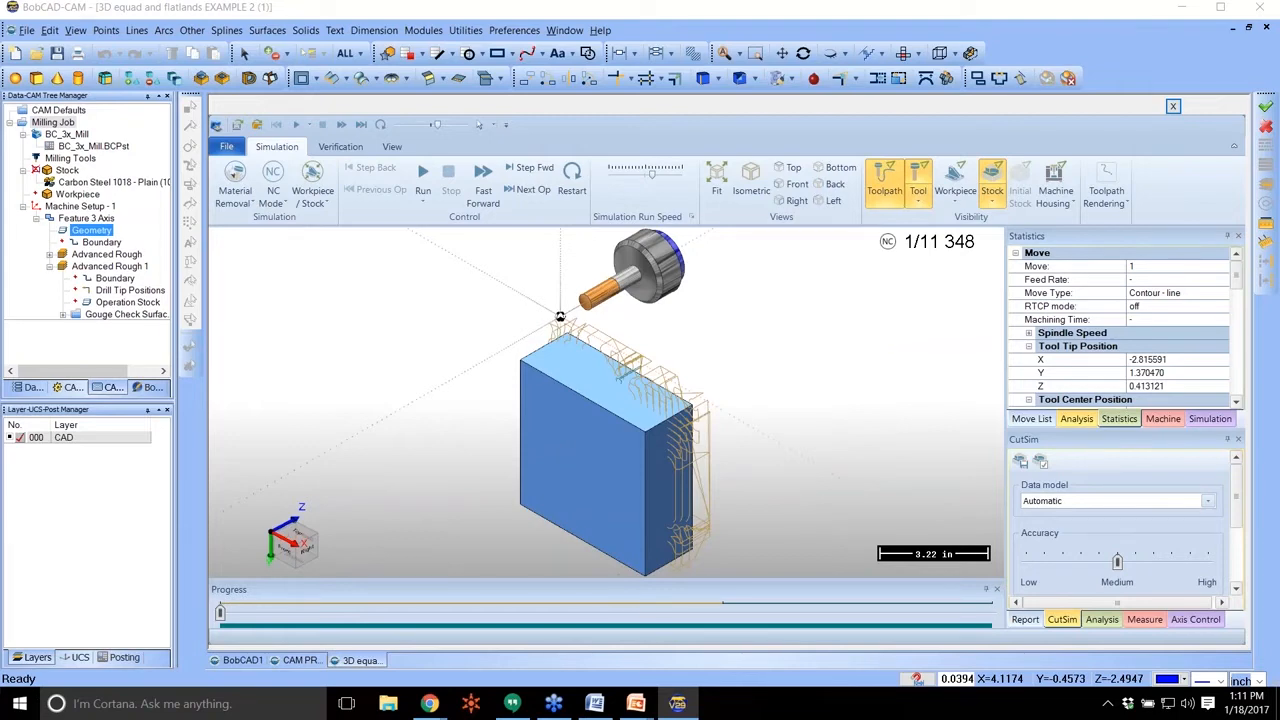
pyautogui.moveTo(695, 420); pyautogui.dragTo(348, 340, button='middle')
pyautogui.scroll(-2, 690, 354)
pyautogui.scroll(3, 788, 484)
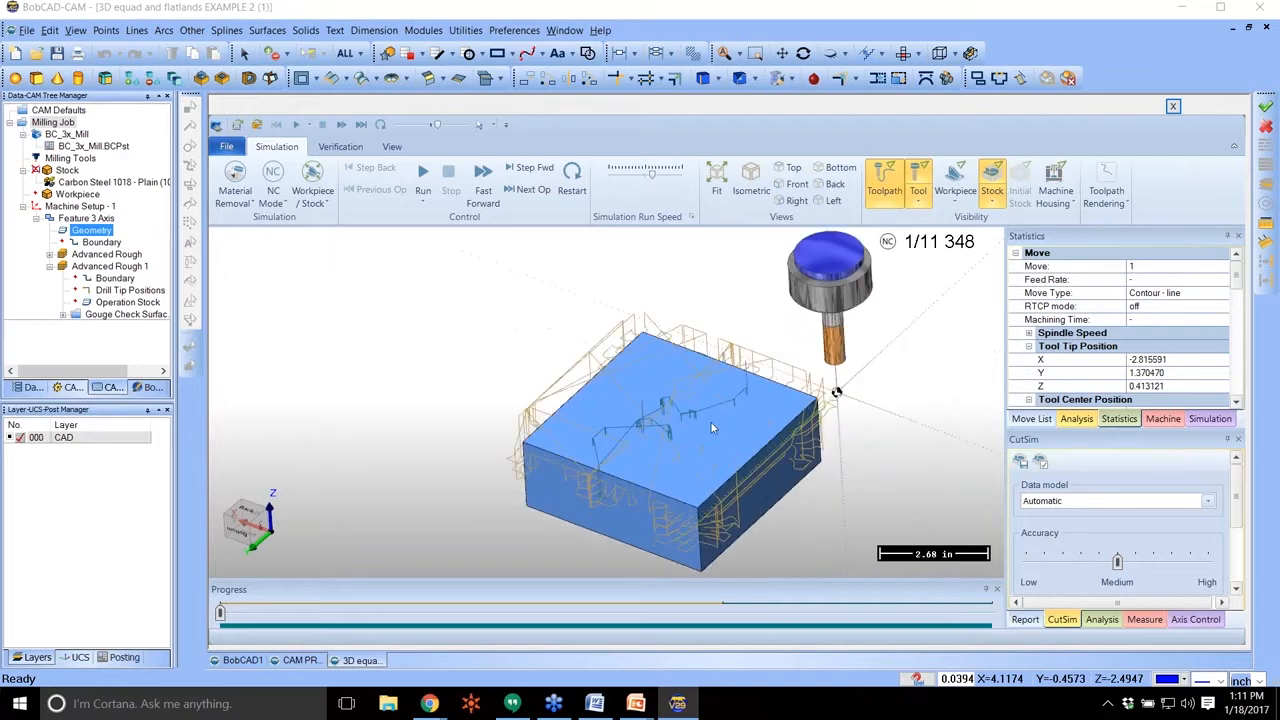
pyautogui.click(422, 173)
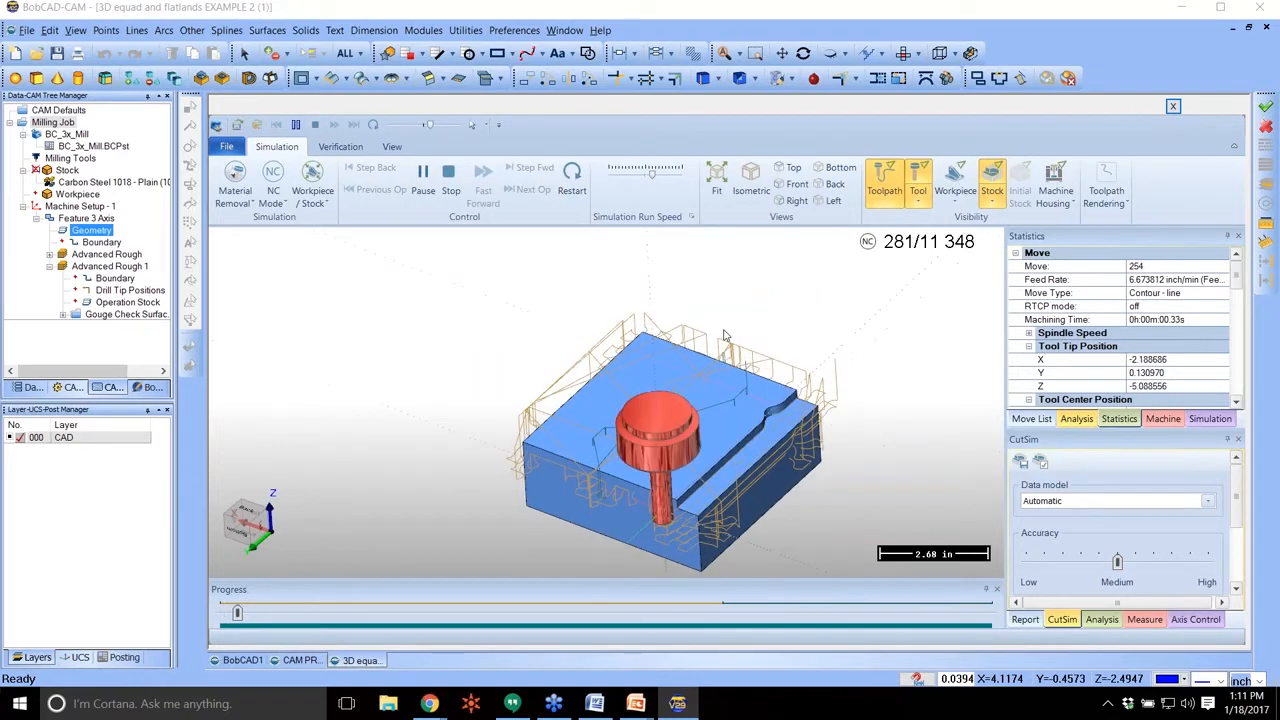
pyautogui.click(886, 182)
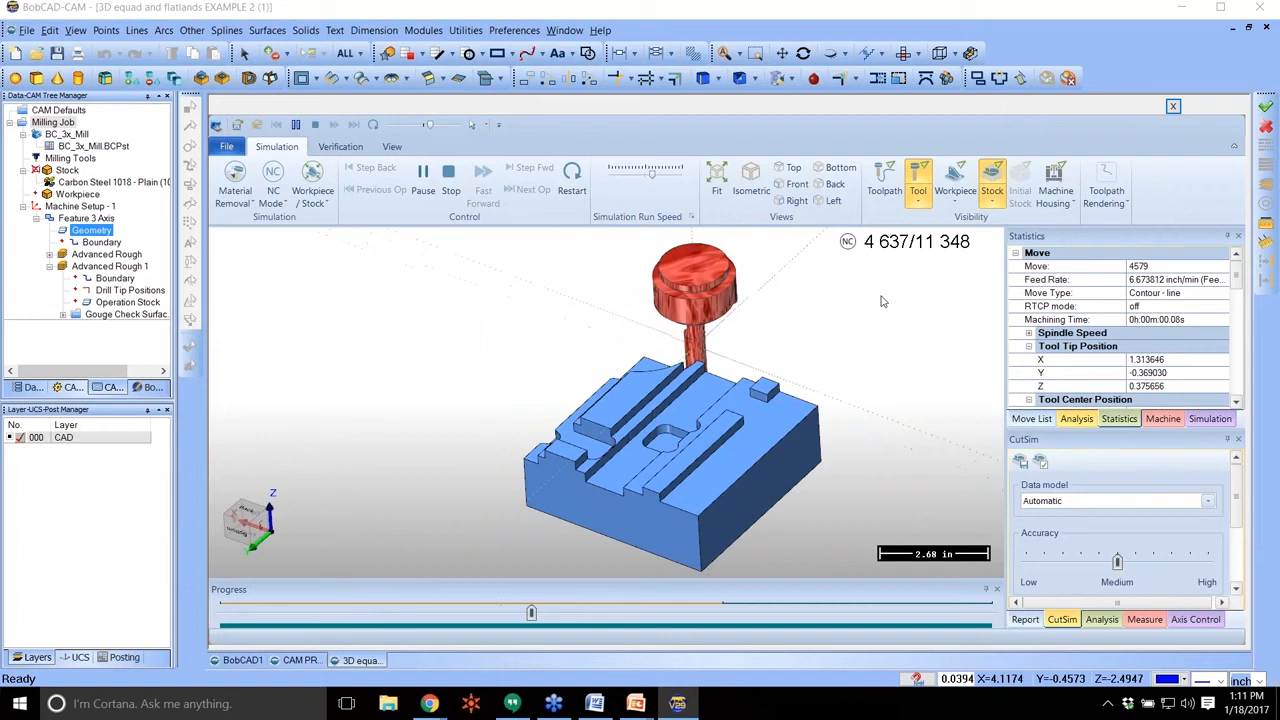
# Skip the simulation to the next operation and run the rest roughing, slowing the run speed at the start and raising it again partway.
pyautogui.click(423, 178)
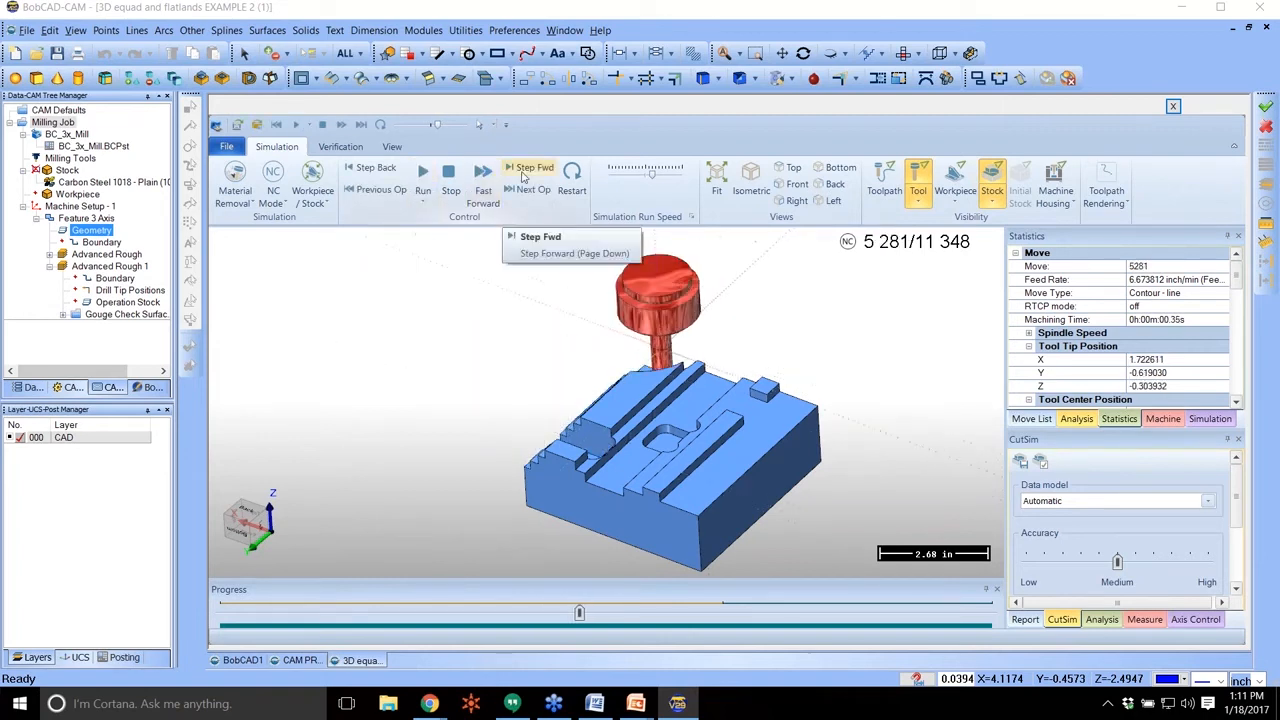
pyautogui.click(523, 191)
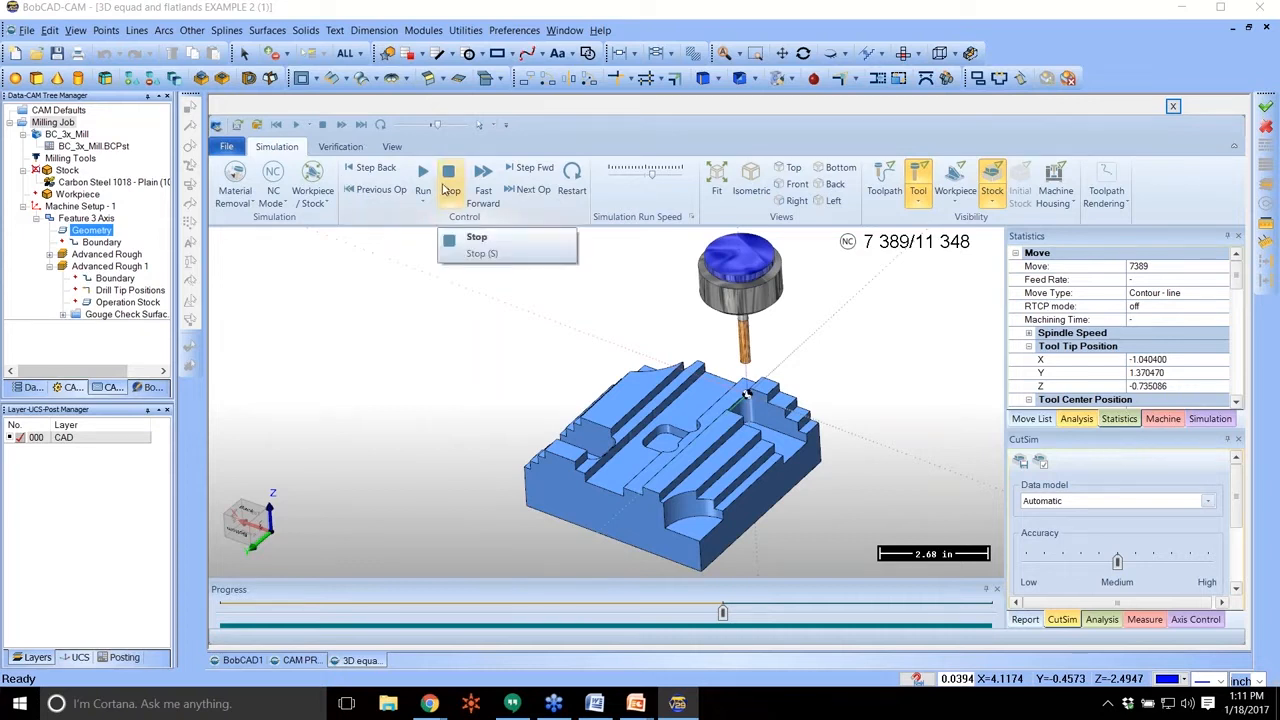
pyautogui.moveTo(651, 174); pyautogui.dragTo(632, 174)
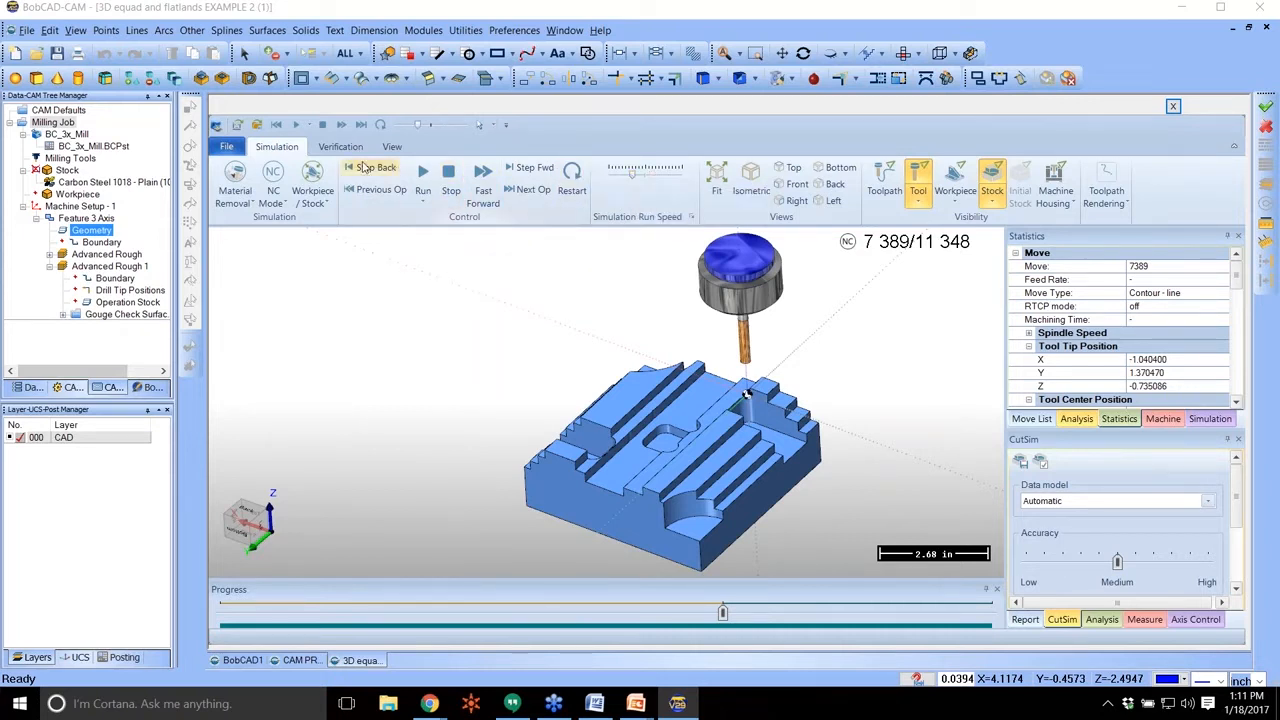
pyautogui.click(423, 178)
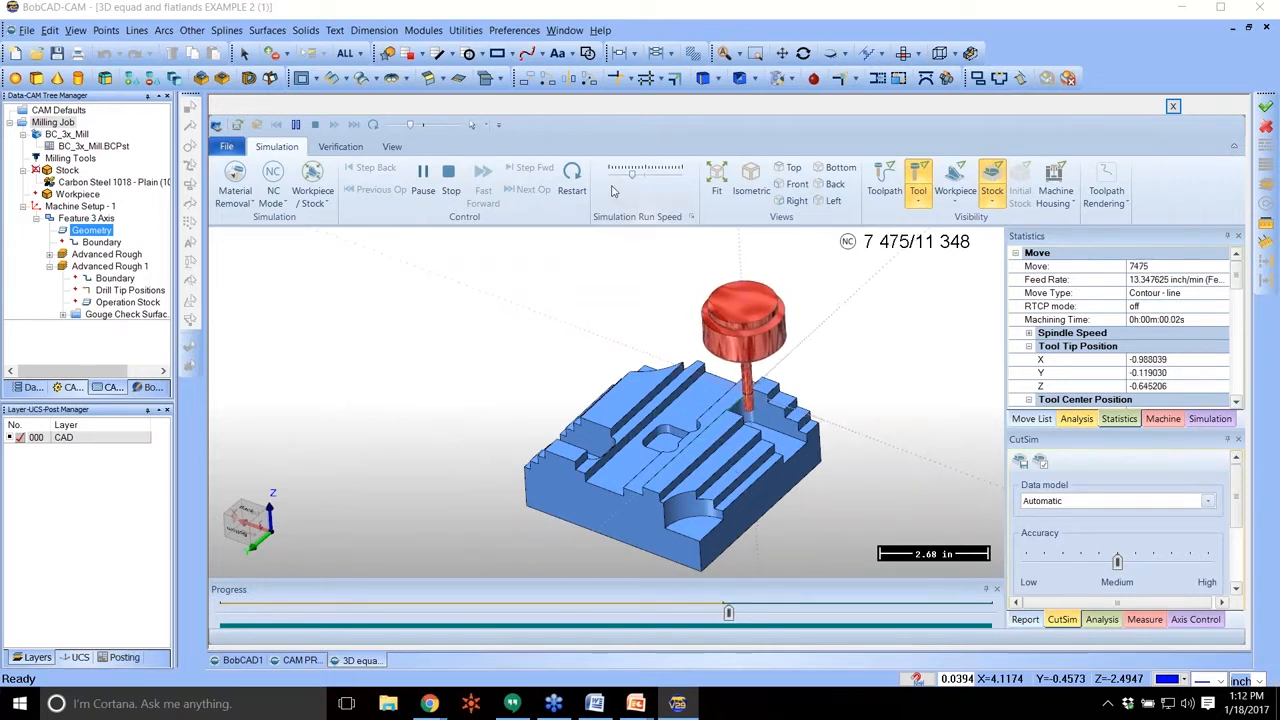
pyautogui.moveTo(636, 176); pyautogui.dragTo(651, 177)
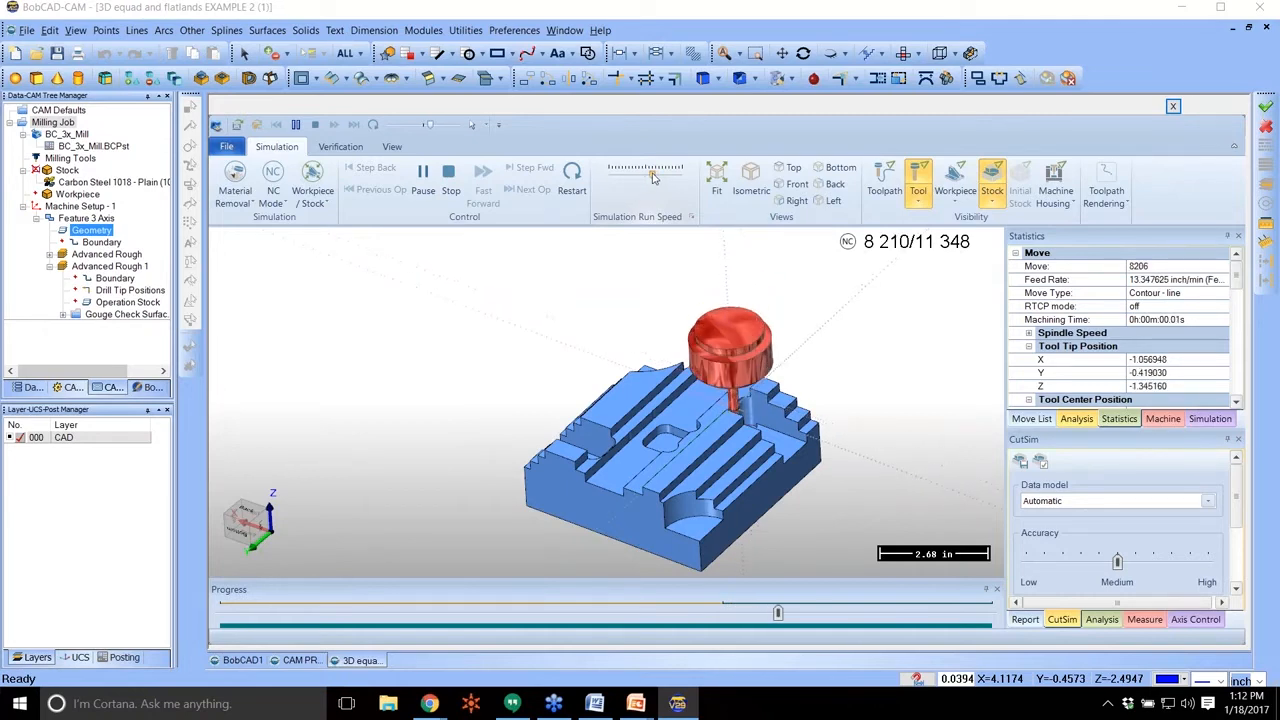
pyautogui.moveTo(669, 500)
pyautogui.mouseDown(button='middle')
pyautogui.moveTo(687, 518)
pyautogui.moveTo(673, 497)
pyautogui.mouseUp(button='middle')
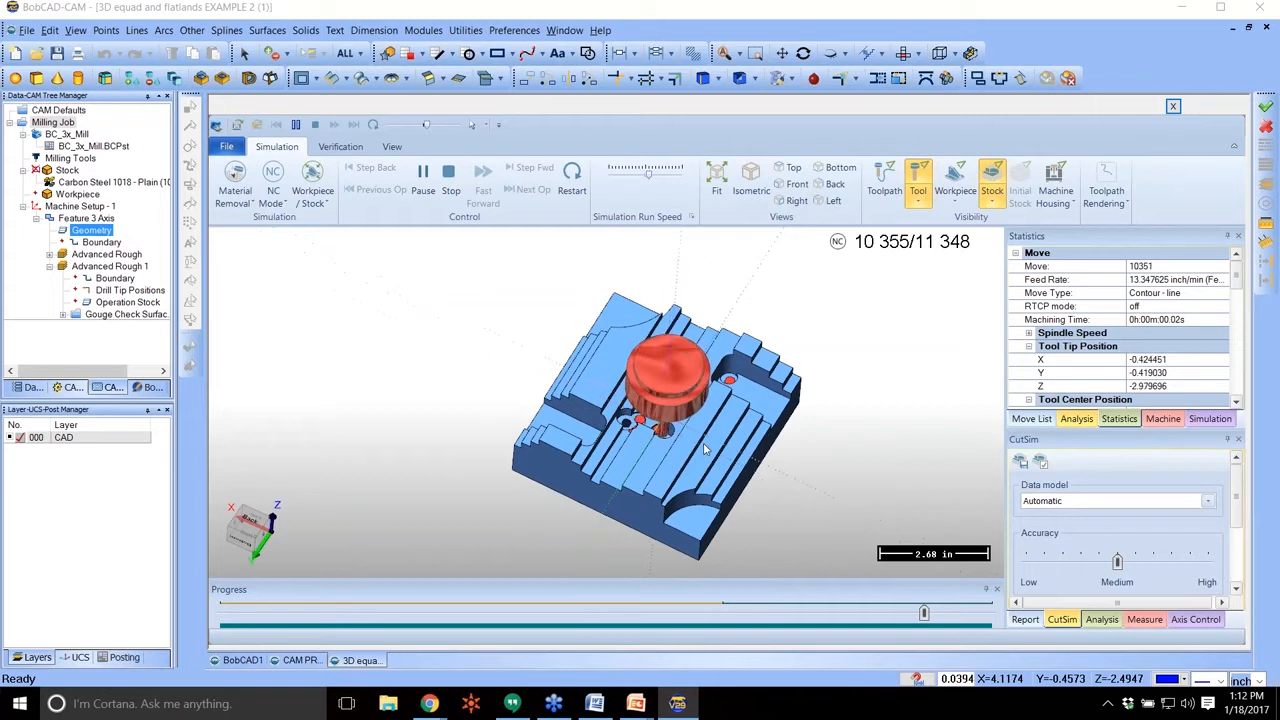
pyautogui.moveTo(703, 446); pyautogui.dragTo(705, 438, button='middle')
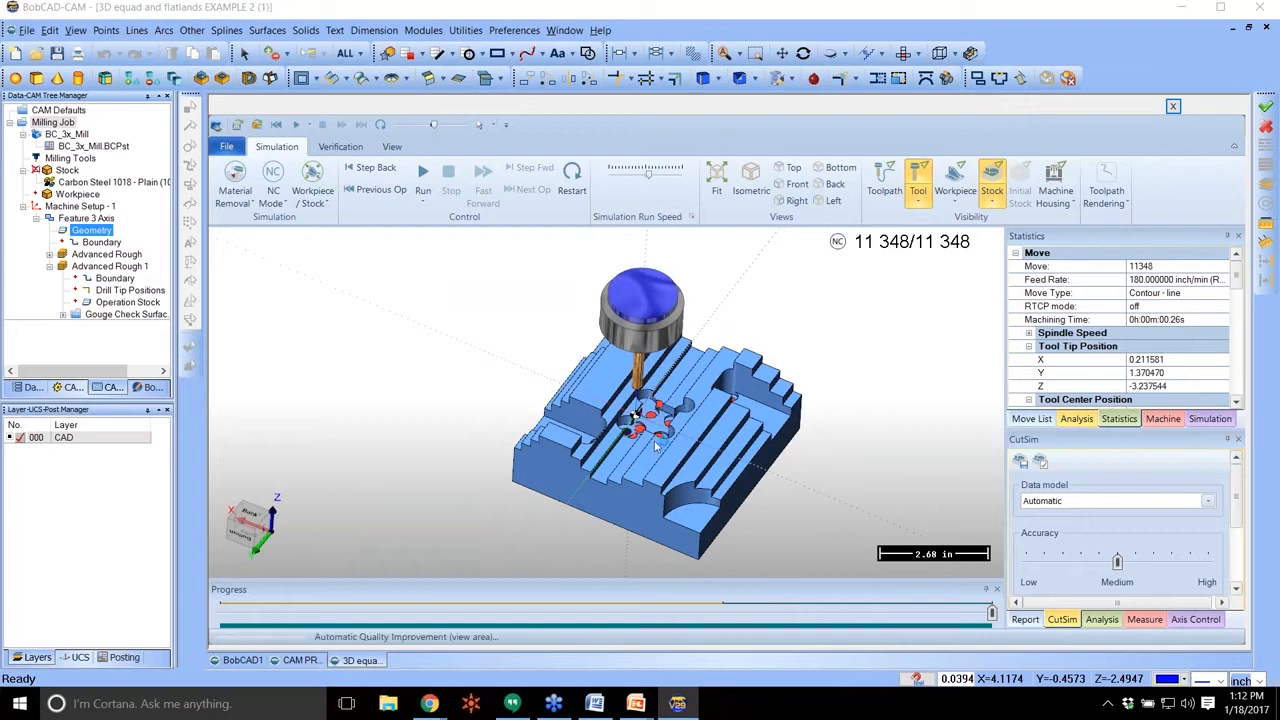
# Display the workpiece with translucent stock in the simulation and examine the material around the central pocket's corners.
pyautogui.moveTo(655, 400); pyautogui.dragTo(637, 443, button='middle')
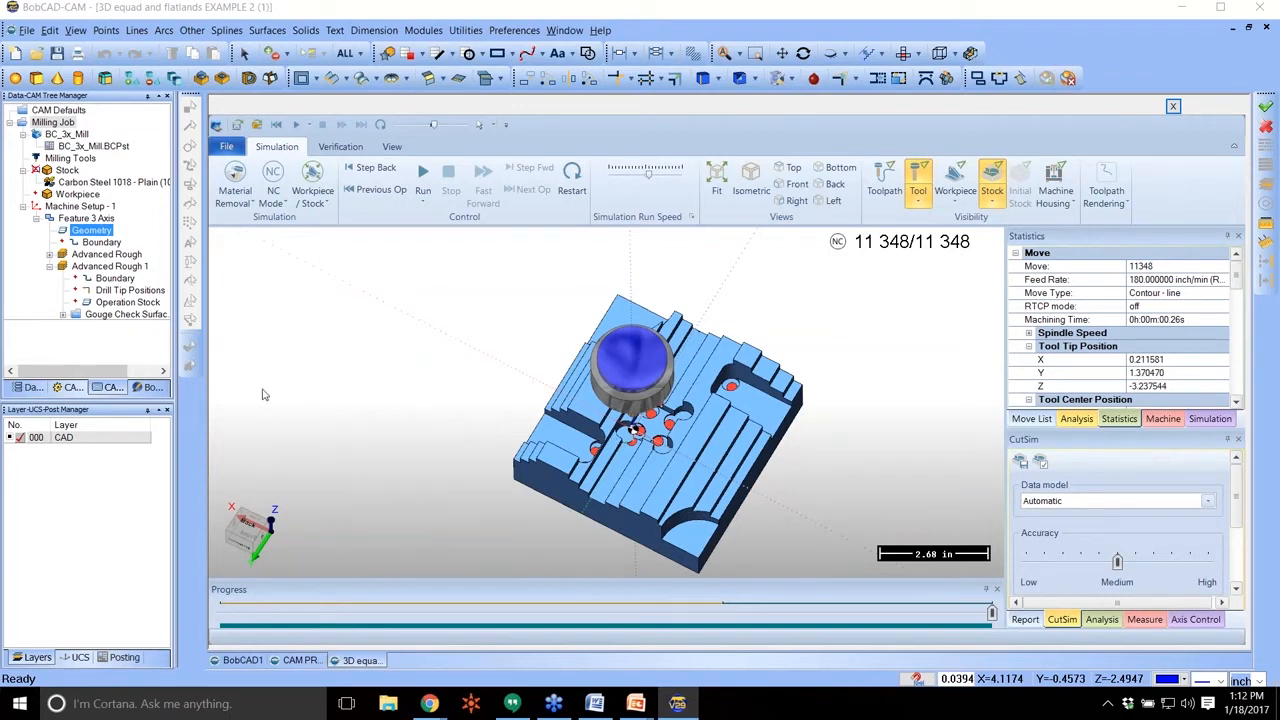
pyautogui.moveTo(678, 450); pyautogui.dragTo(656, 443, button='middle')
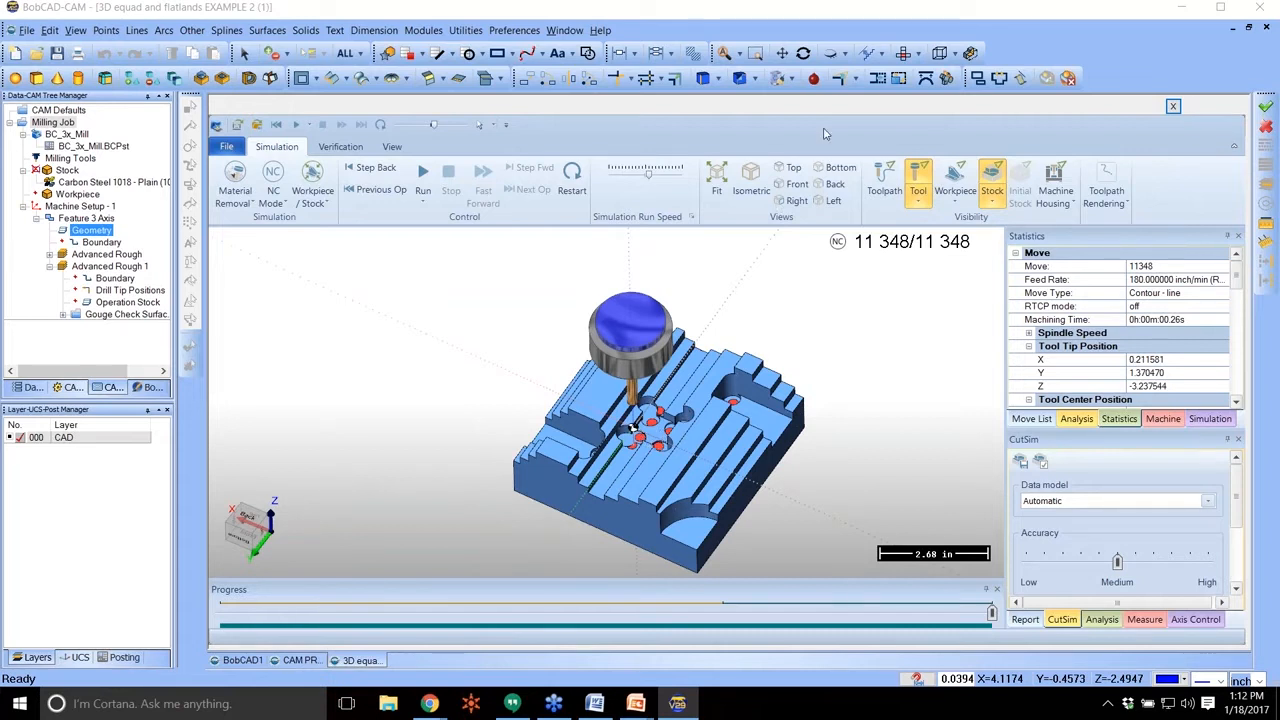
pyautogui.click(955, 178)
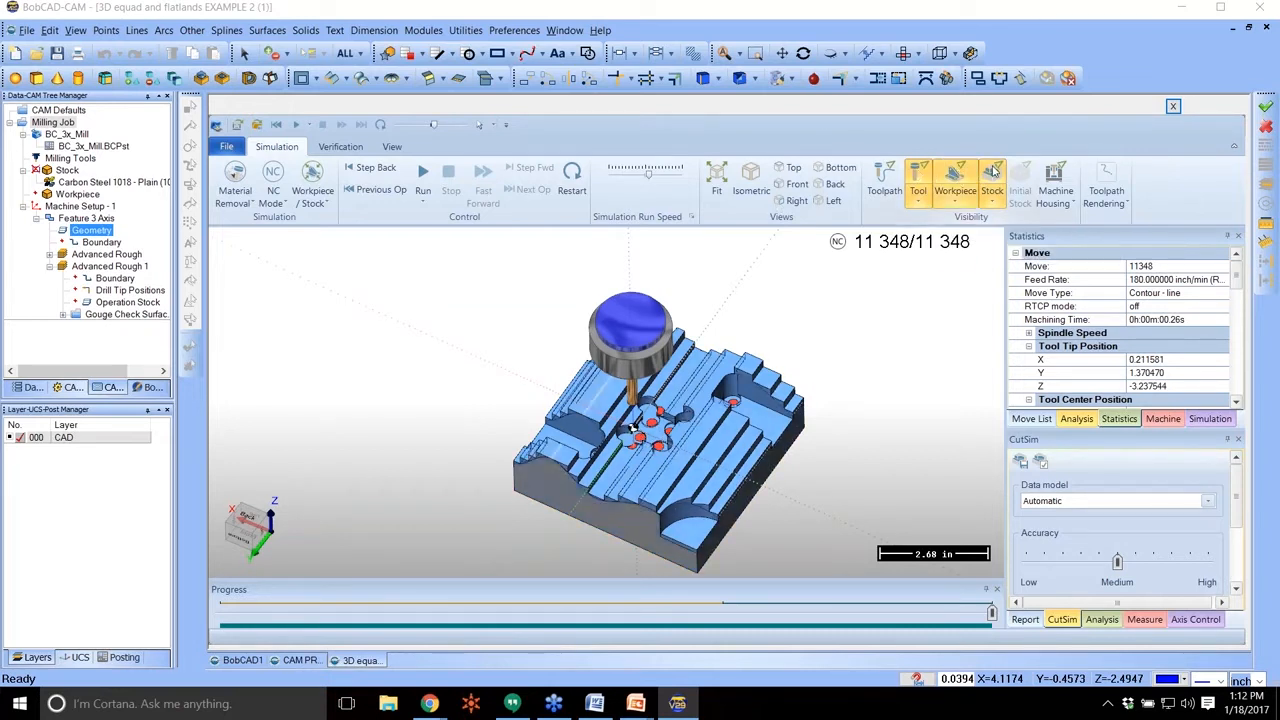
pyautogui.click(993, 172)
pyautogui.scroll(3, 672, 458)
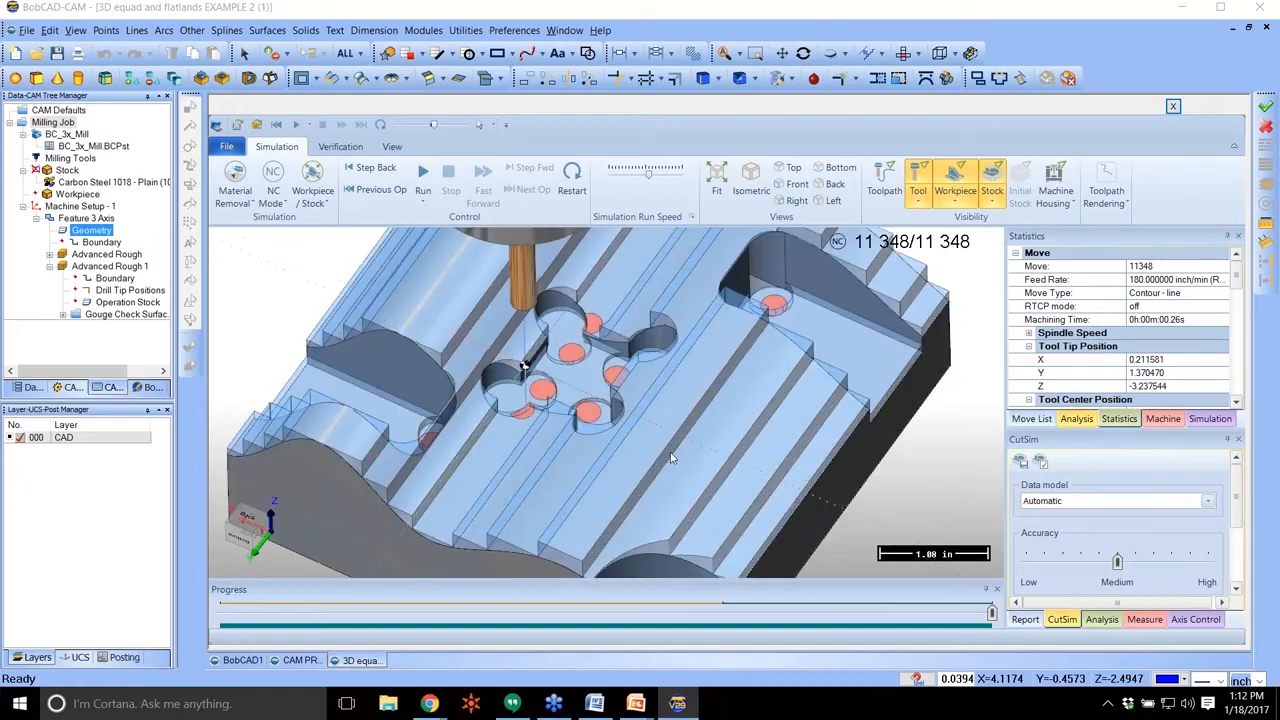
pyautogui.scroll(2, 671, 457)
pyautogui.moveTo(550, 389); pyautogui.dragTo(503, 360, button='middle')
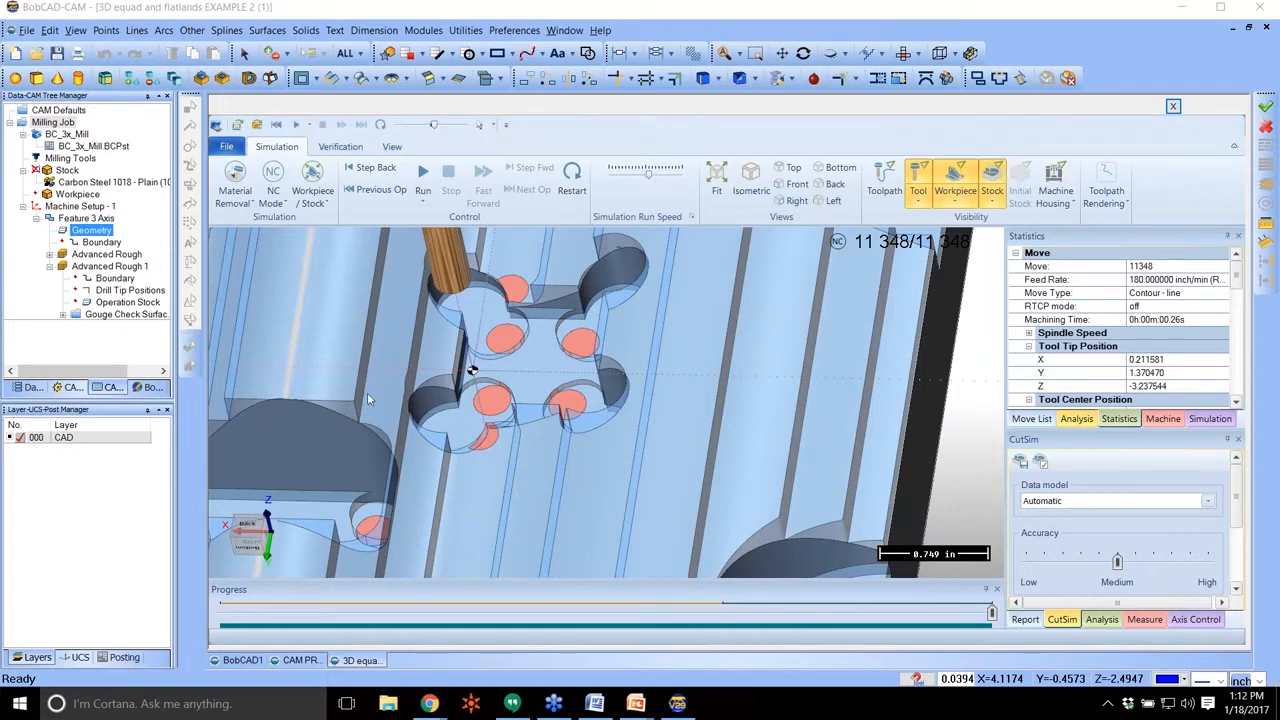
pyautogui.scroll(-5, 611, 334)
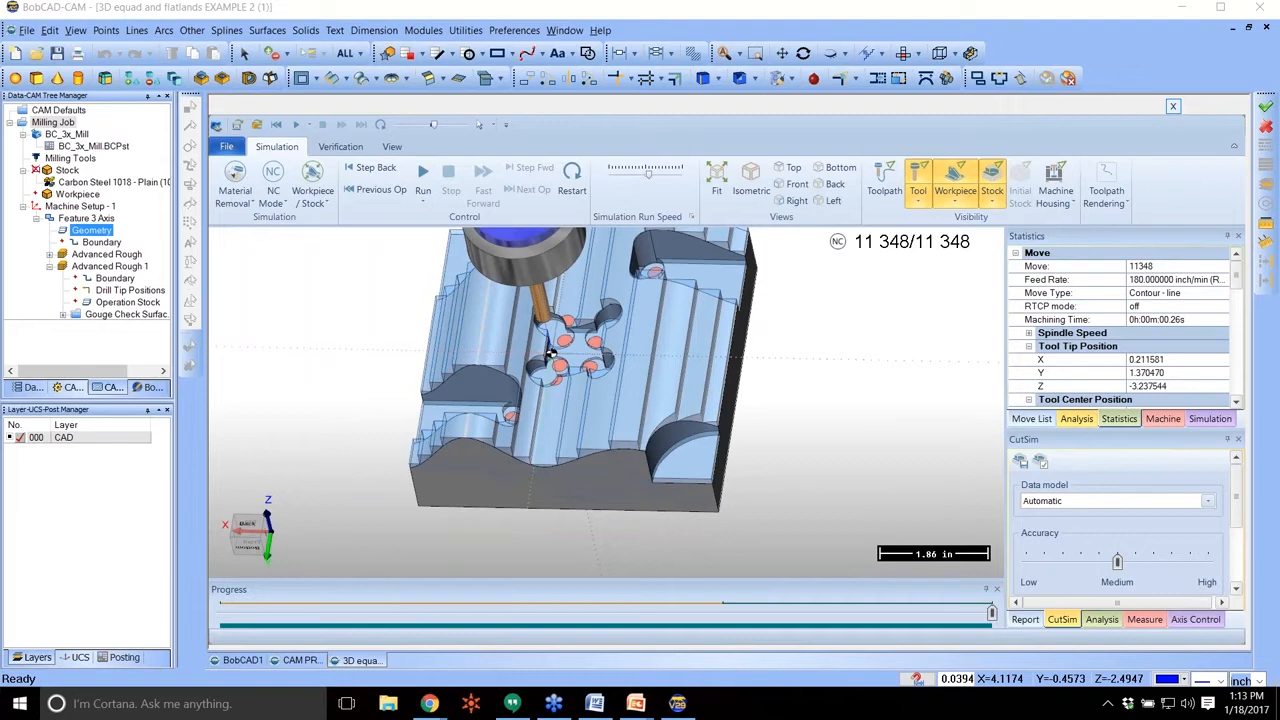
# Close the simulation and switch to the CAM PRO EXAMPLE core part, viewing its walls and flat areas.
pyautogui.click(1173, 106)
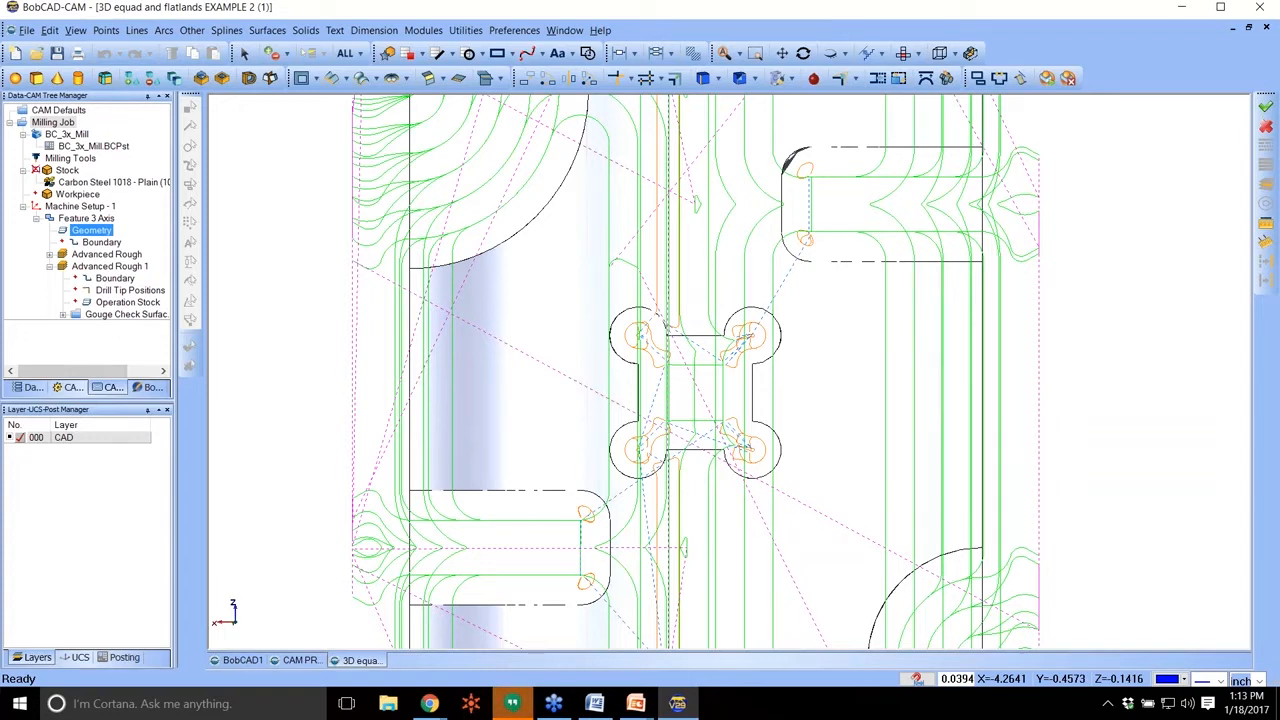
pyautogui.click(309, 661)
pyautogui.moveTo(740, 457); pyautogui.dragTo(752, 414, button='middle')
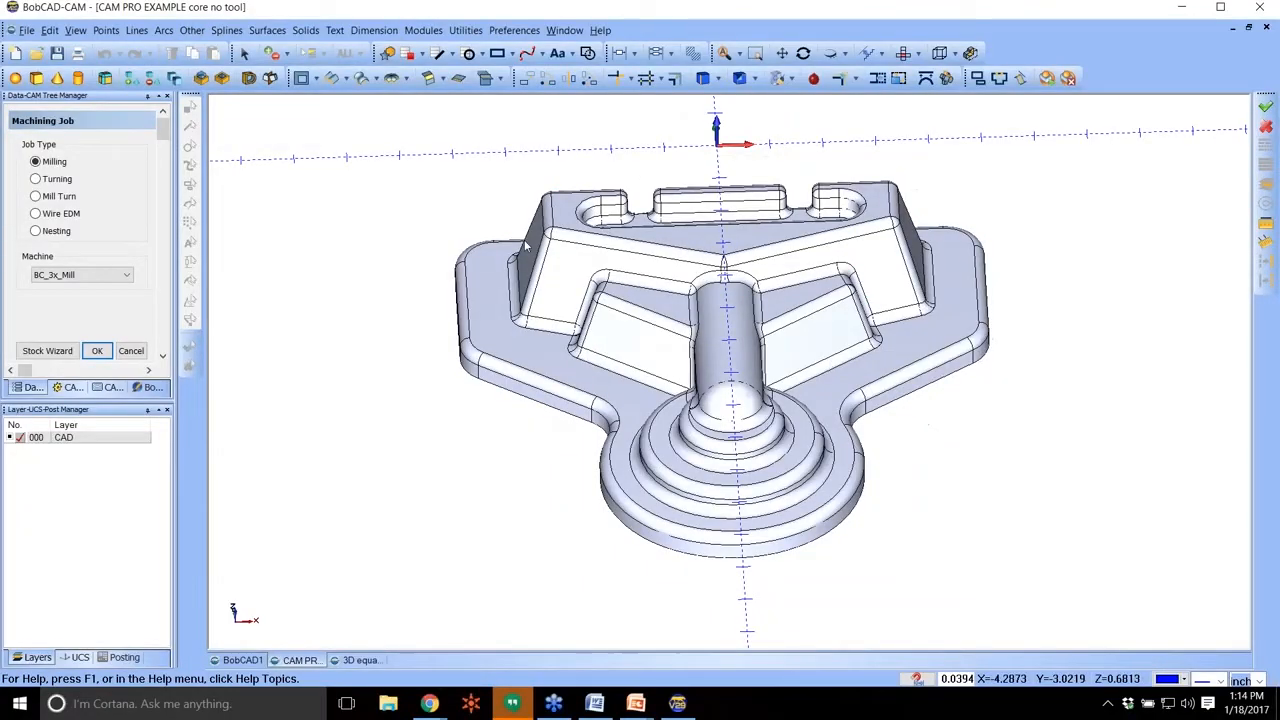
pyautogui.moveTo(673, 247); pyautogui.dragTo(676, 242, button='middle')
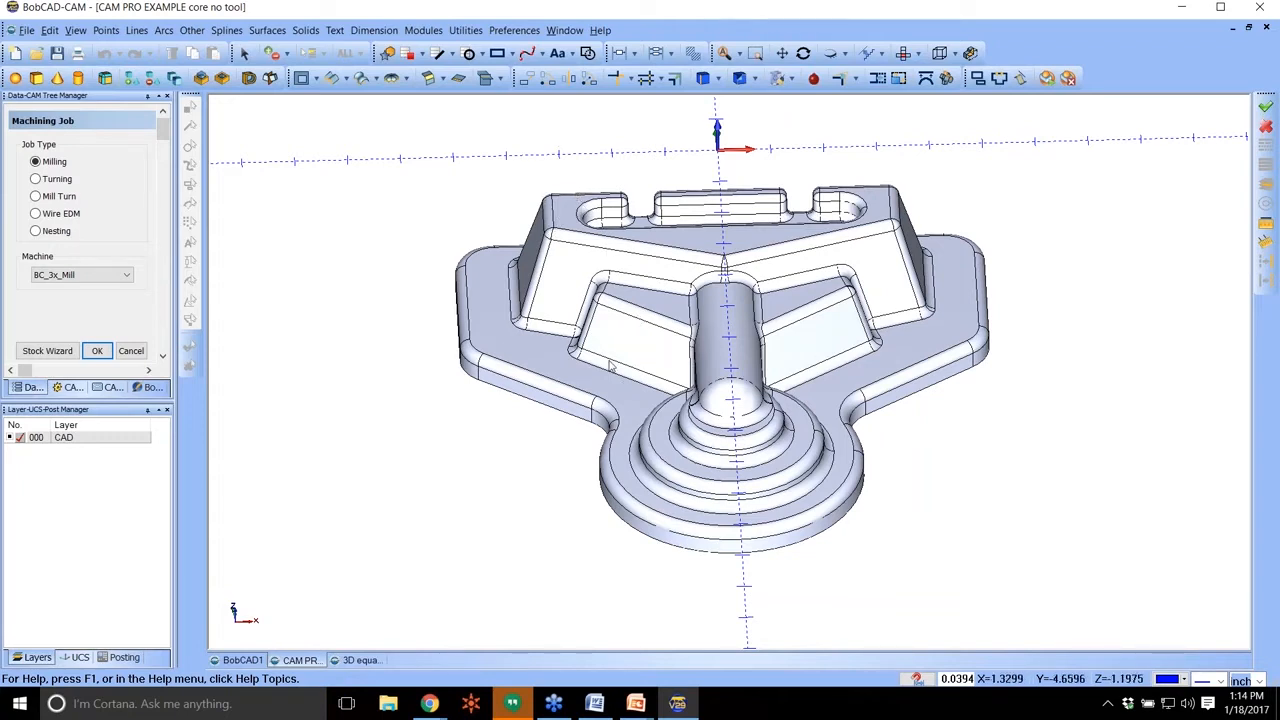
# Create a milling job on the BC_3x_Mill machine with rectangular stock around the core part, and blank the stock.
pyautogui.click(55, 352)
pyautogui.click(107, 281)
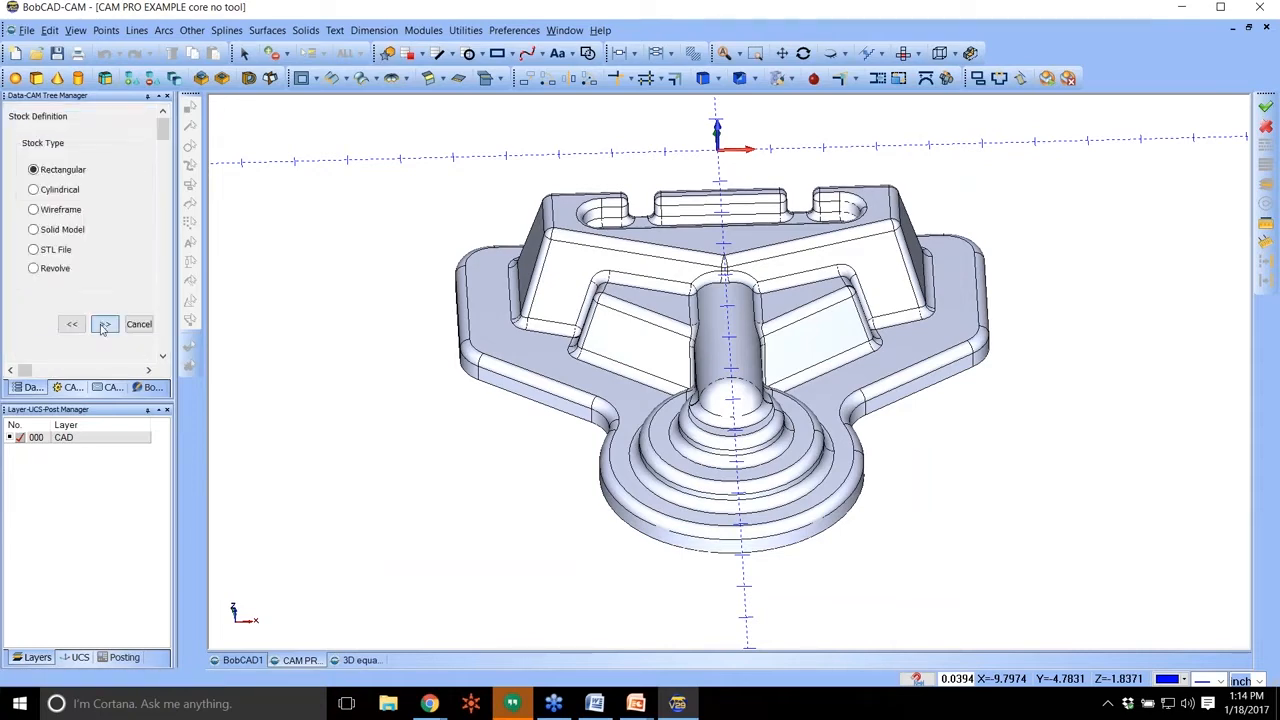
pyautogui.click(106, 322)
pyautogui.scroll(-2, 110, 371)
pyautogui.click(106, 334)
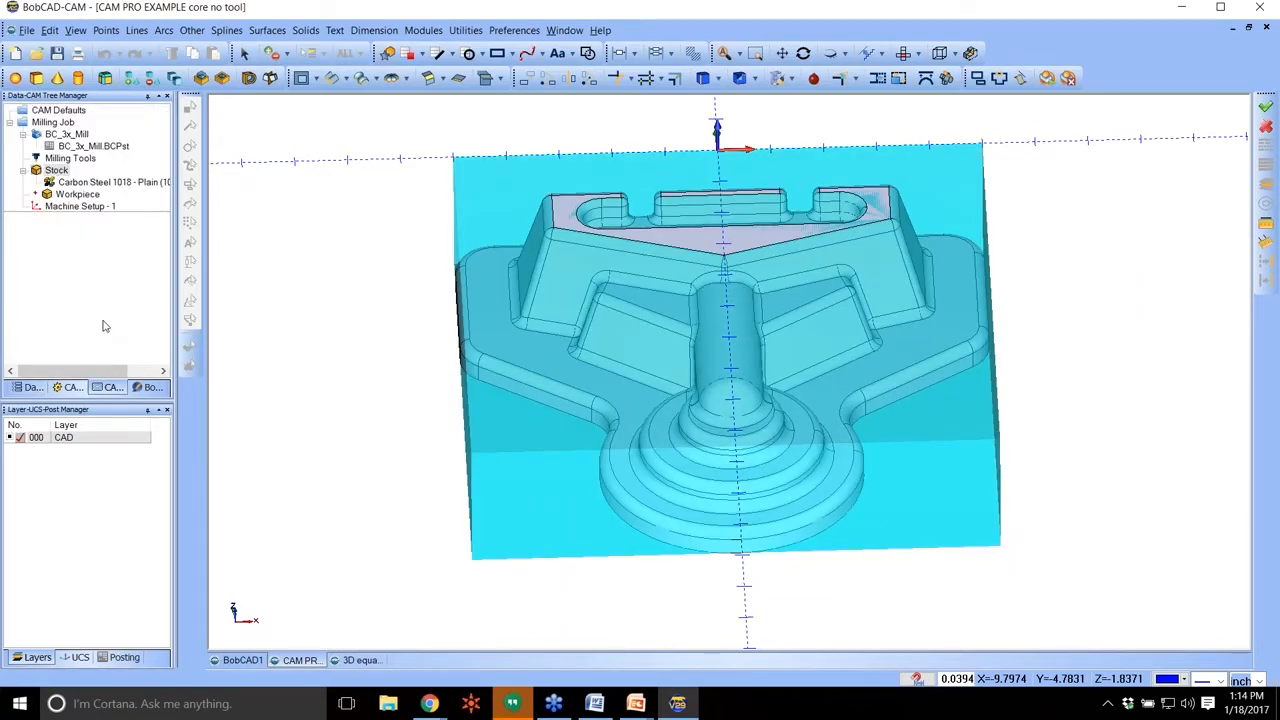
pyautogui.click(66, 183)
pyautogui.rightClick(68, 171)
pyautogui.click(108, 229)
# Add a Mill 3 Axis feature to the machine setup and select the whole core model as its geometry.
pyautogui.rightClick(82, 206)
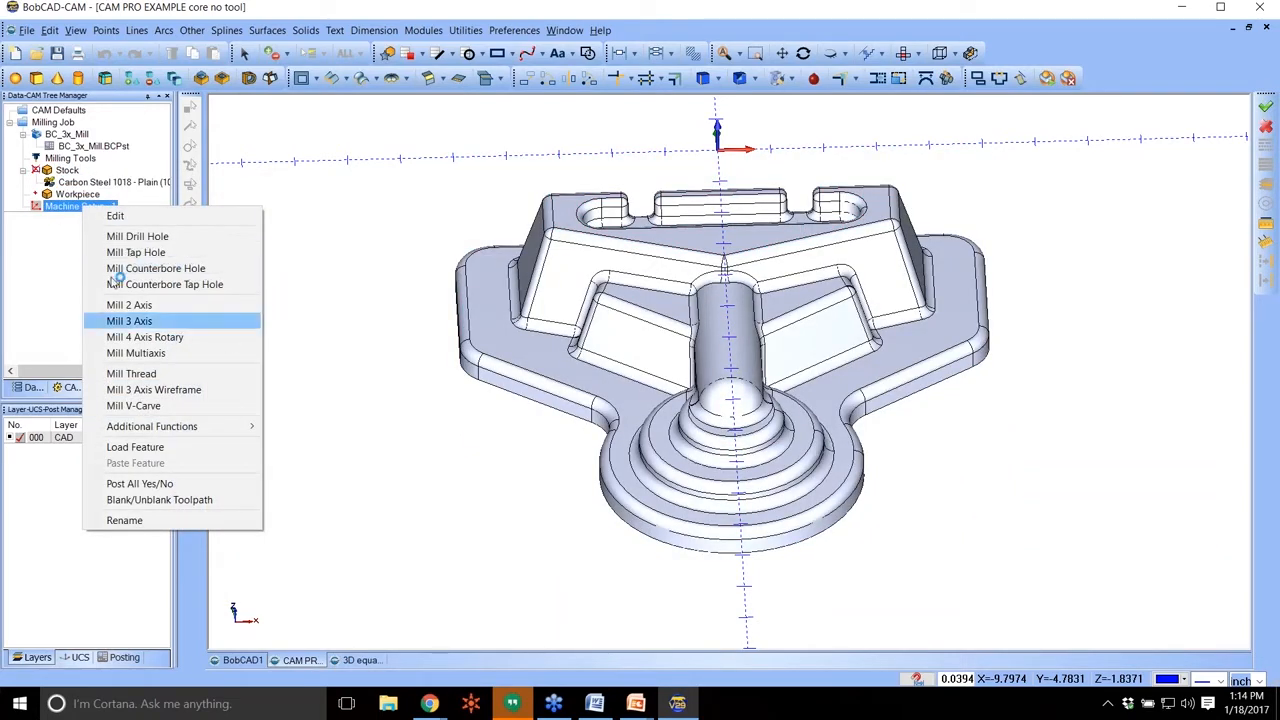
pyautogui.click(130, 320)
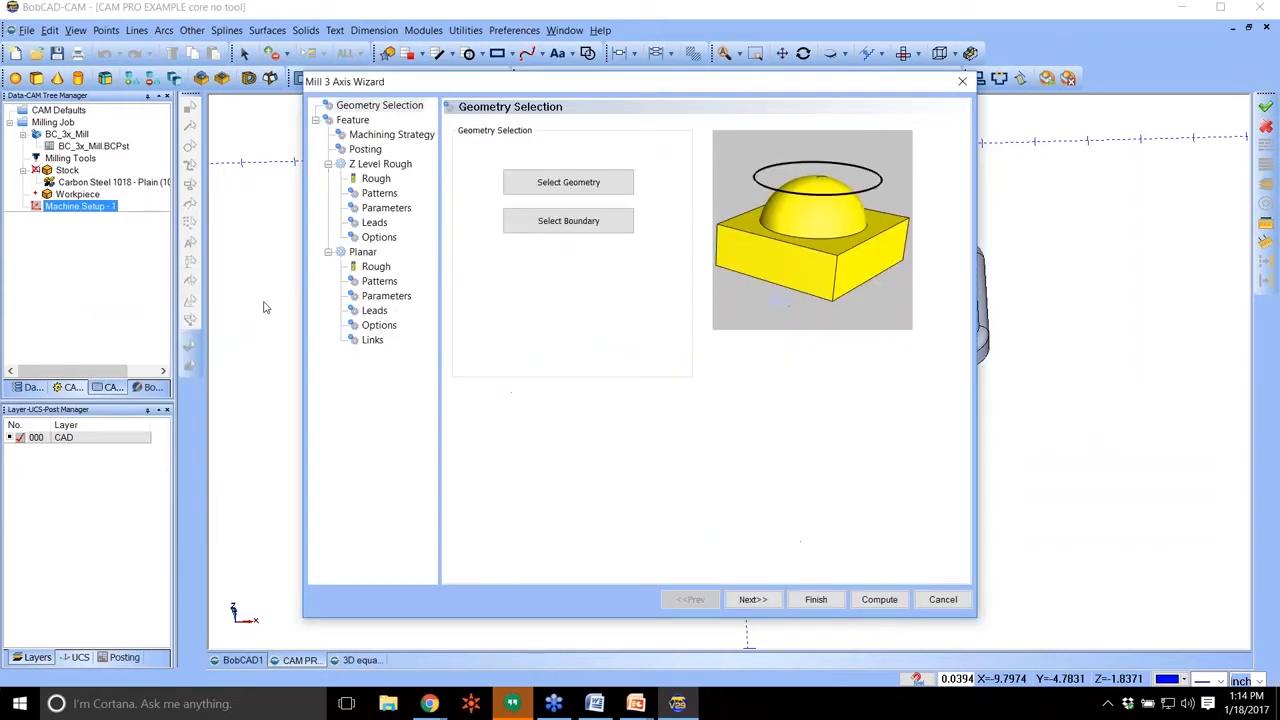
pyautogui.click(614, 181)
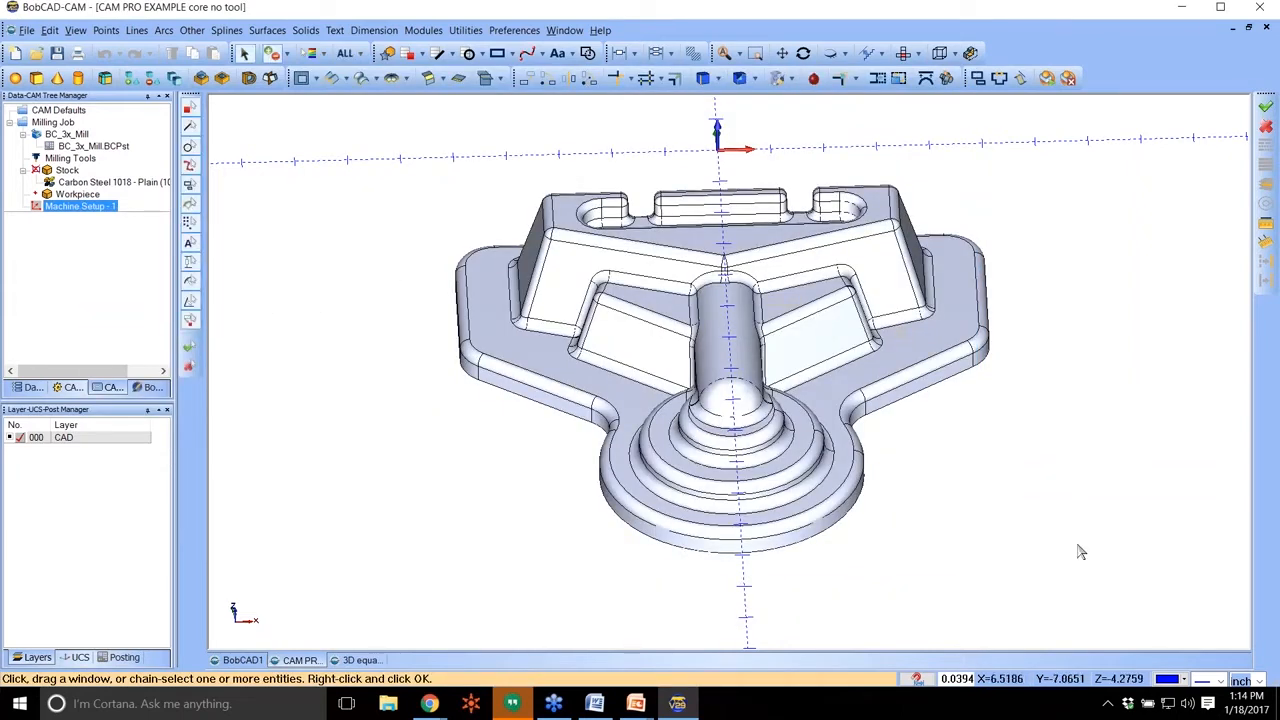
pyautogui.click(669, 357)
pyautogui.rightClick(406, 194)
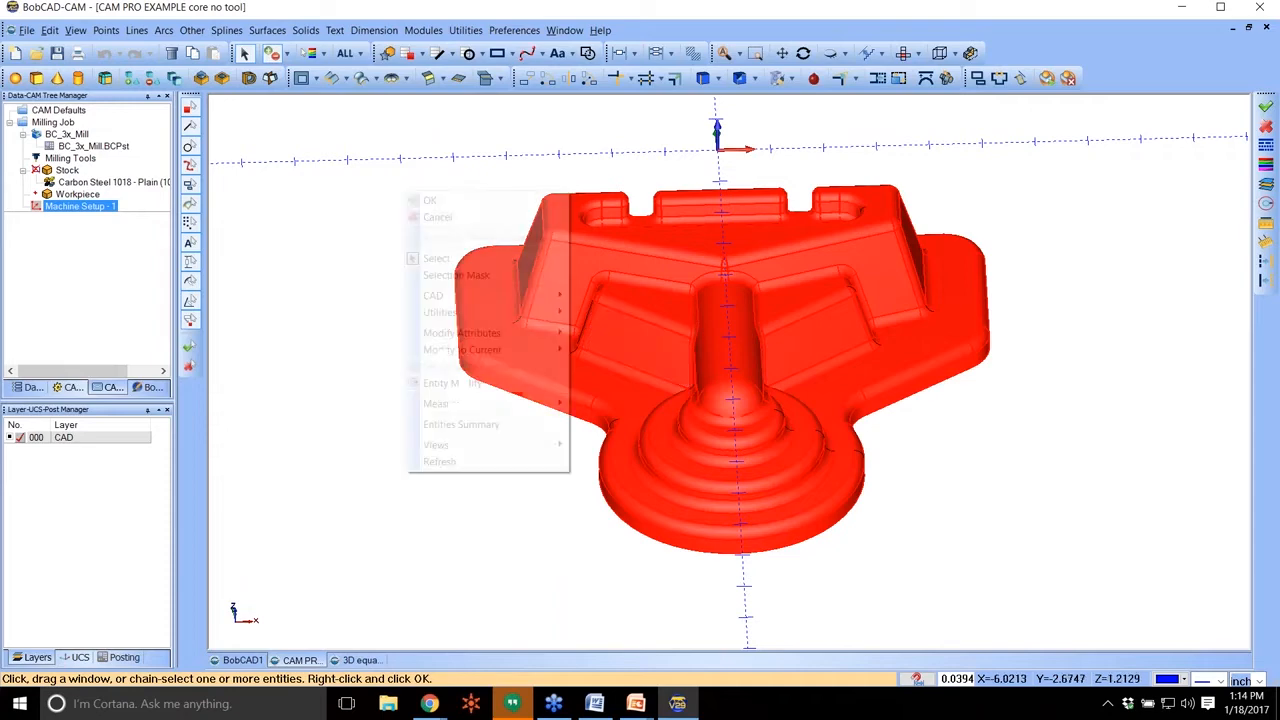
pyautogui.click(437, 202)
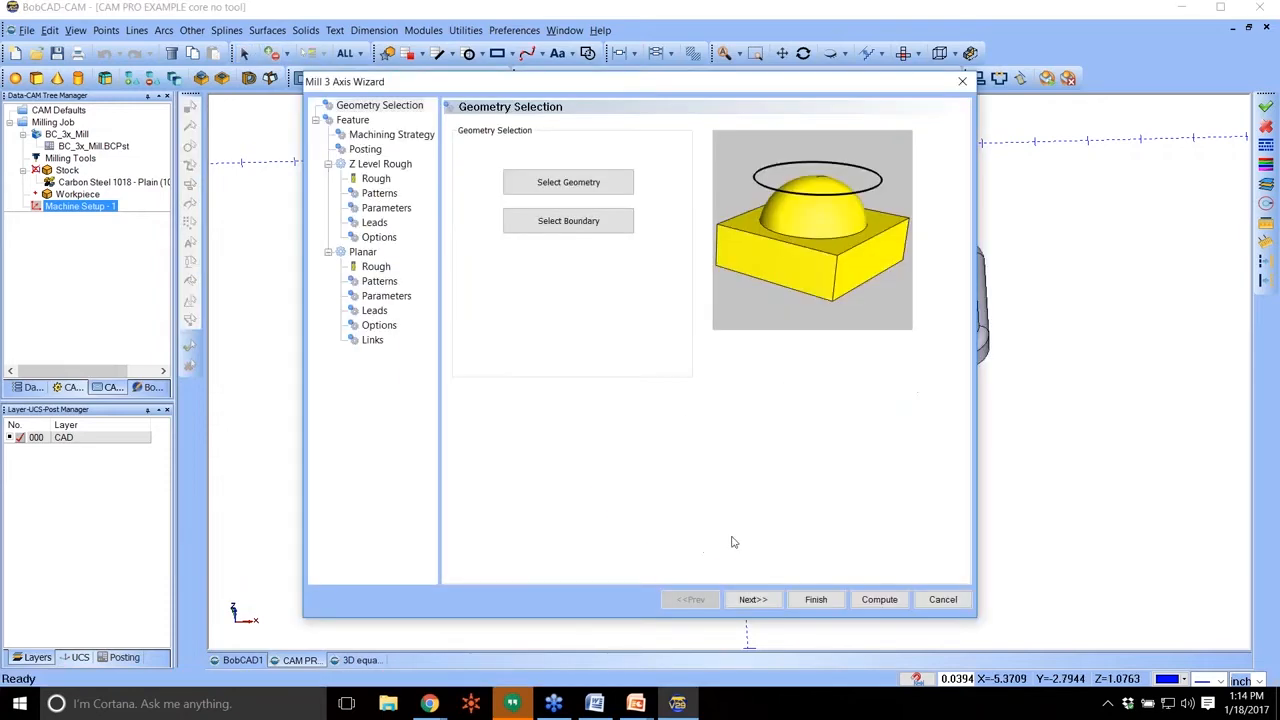
# Set the machining strategy to Z Level Finish, Advanced Z Level Finish and Equidistant, in that order, and continue to the posting settings.
pyautogui.click(752, 600)
pyautogui.click(752, 600)
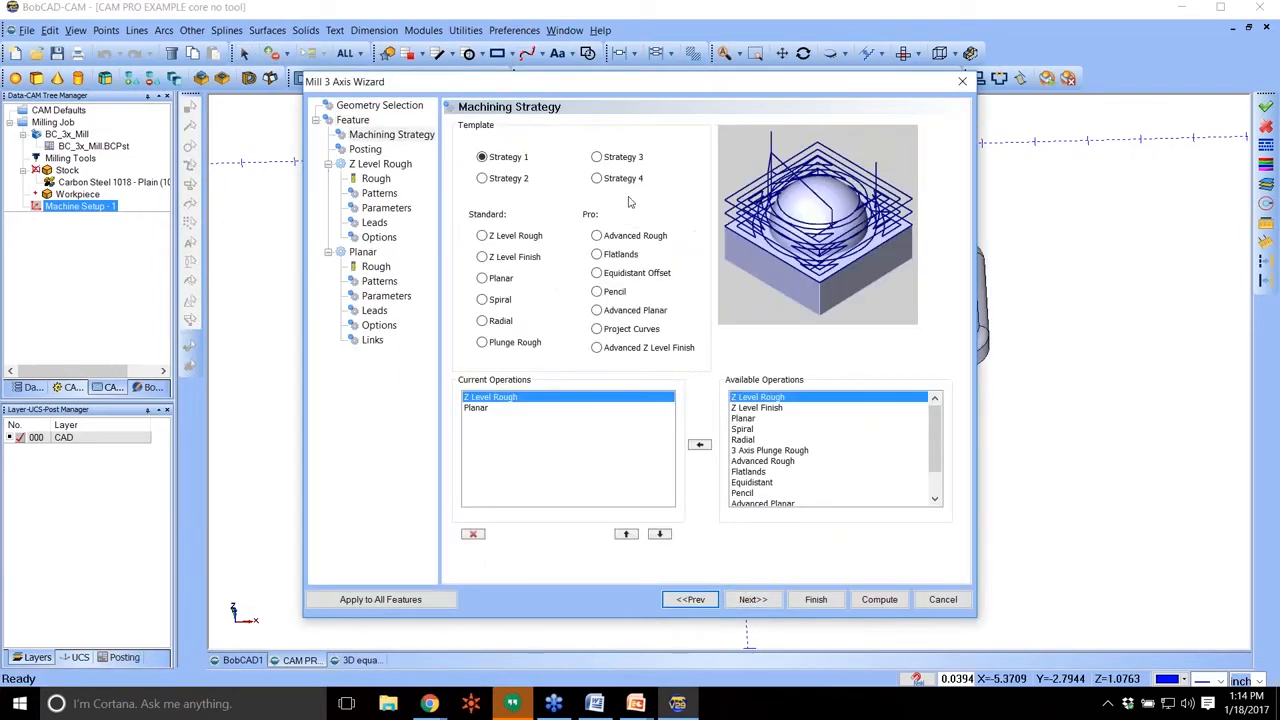
pyautogui.click(505, 258)
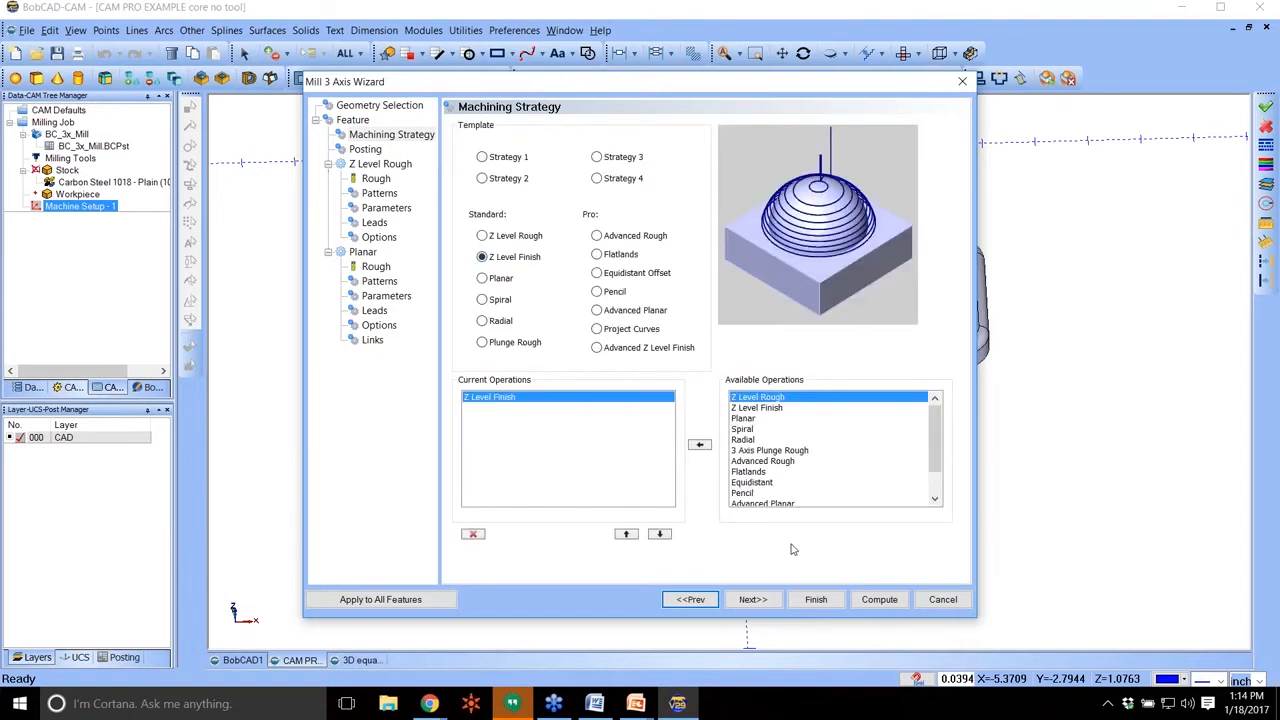
pyautogui.click(762, 485)
pyautogui.click(699, 444)
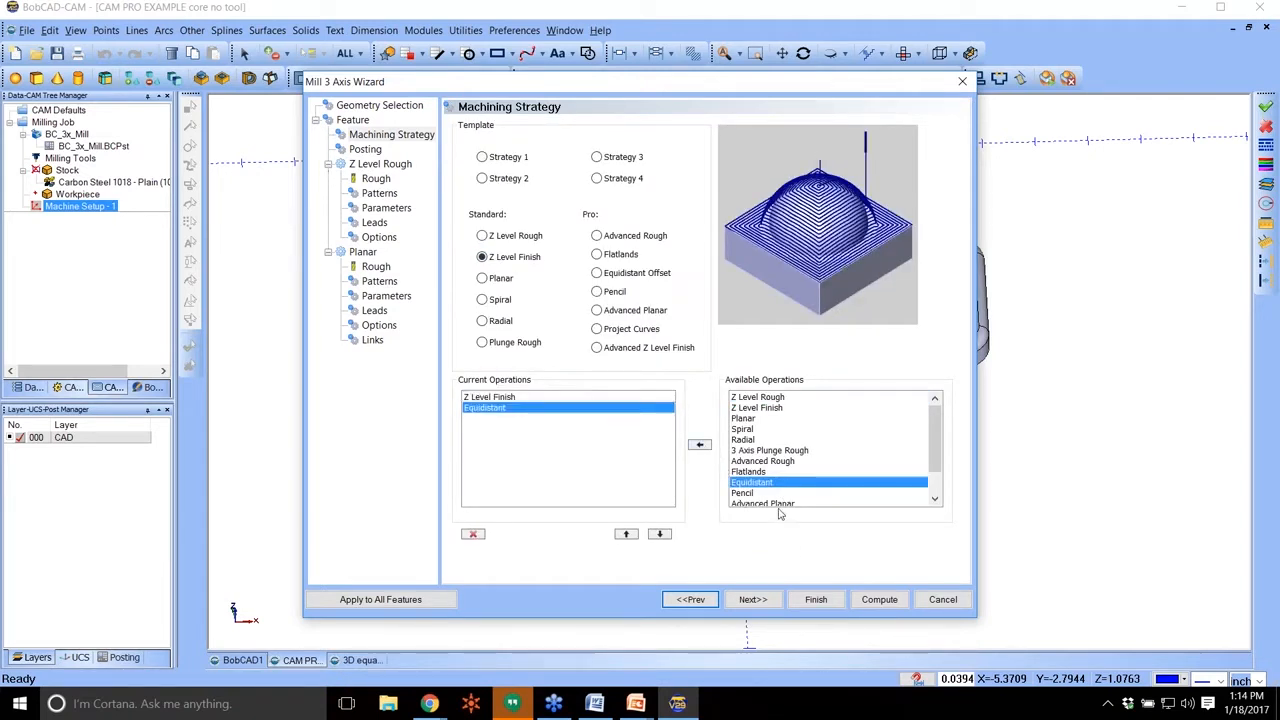
pyautogui.scroll(-1, 755, 488)
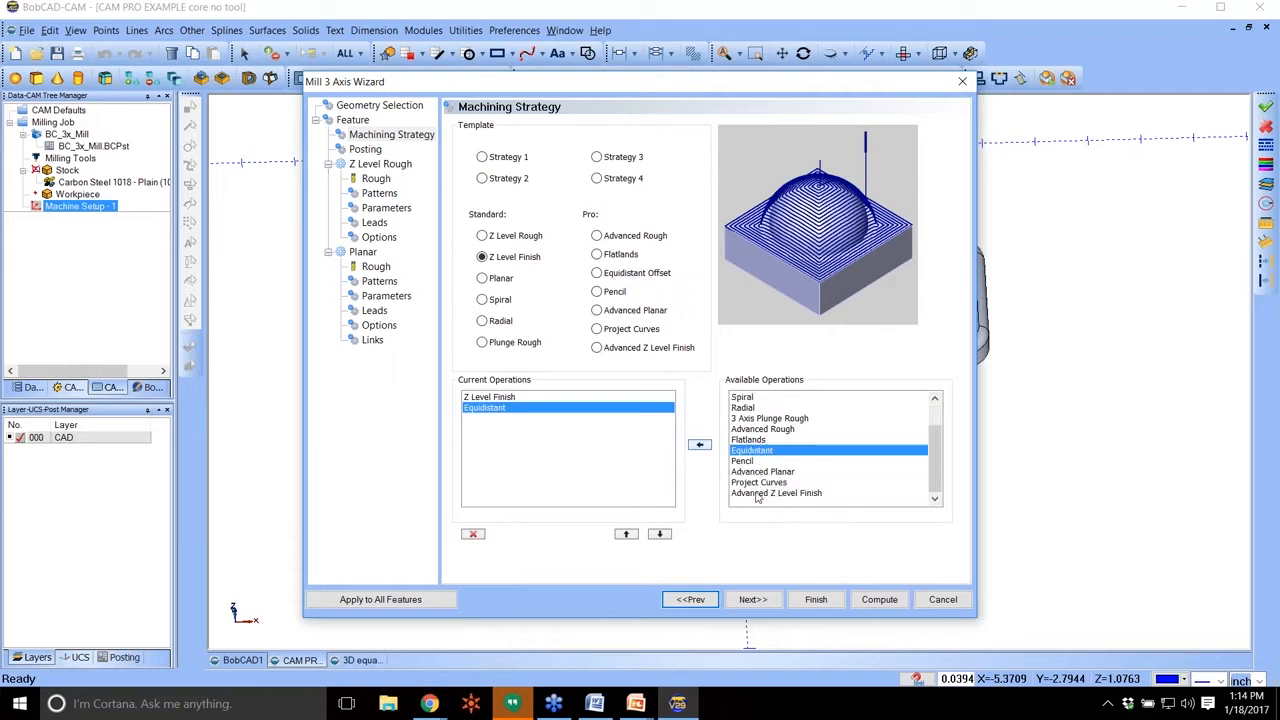
pyautogui.click(758, 493)
pyautogui.click(704, 444)
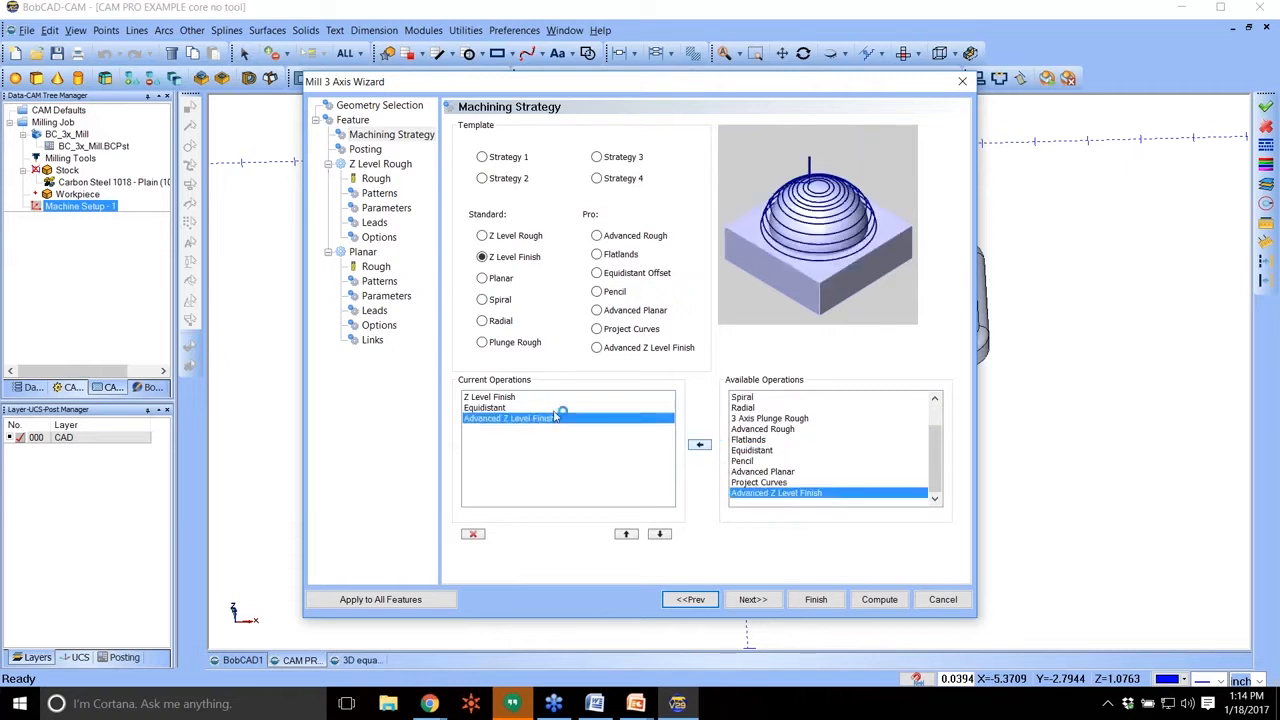
pyautogui.click(628, 534)
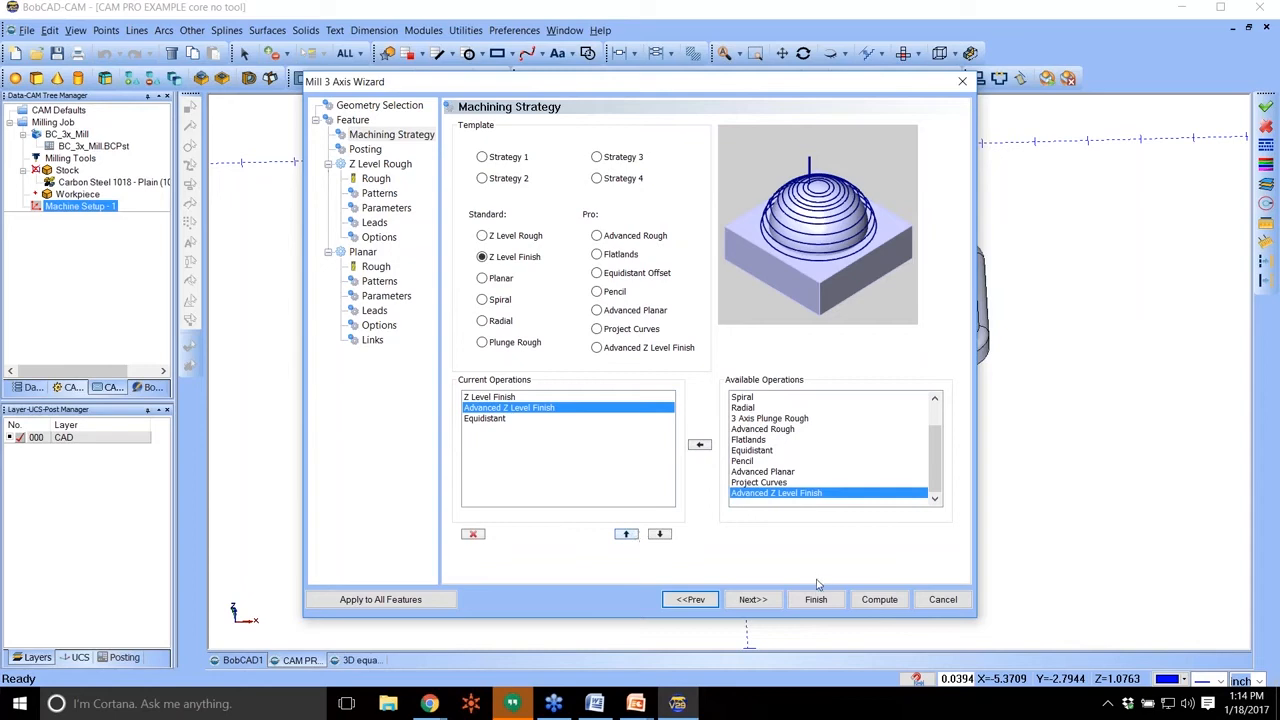
pyautogui.click(690, 599)
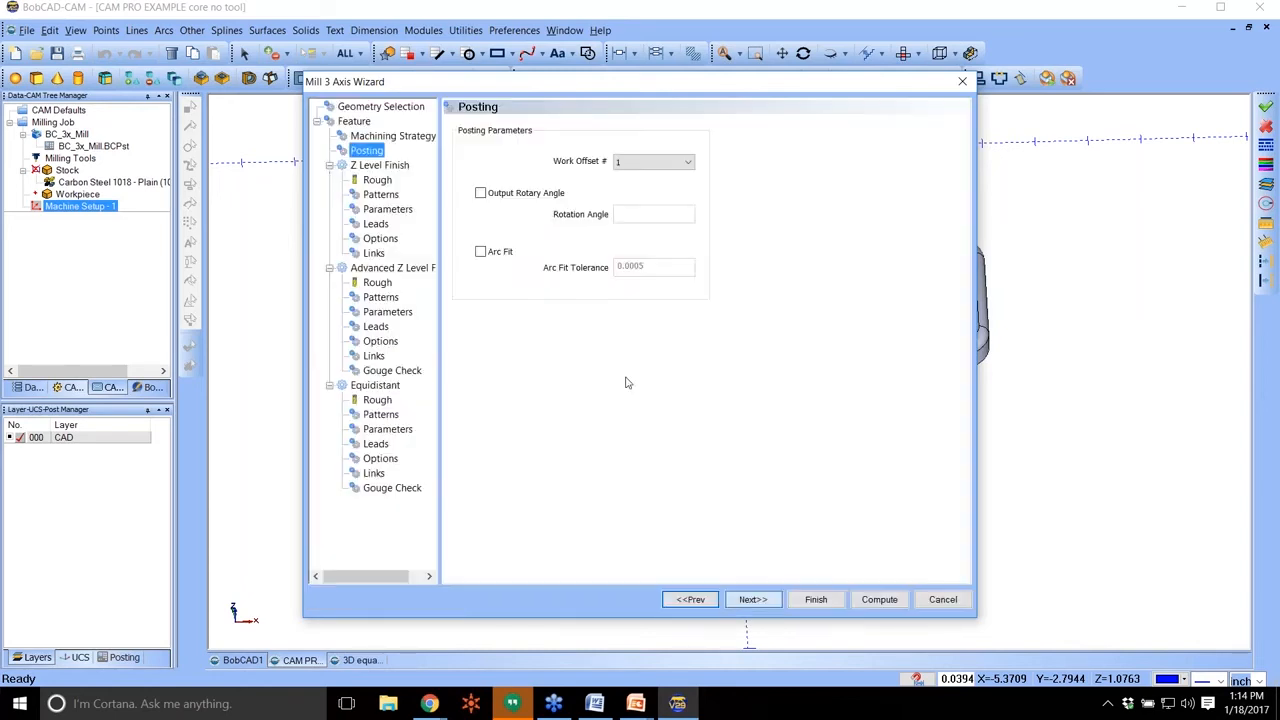
# Set the Z Level Finish tool to a 0.25 diameter with a 0.125 corner radius.
pyautogui.click(377, 180)
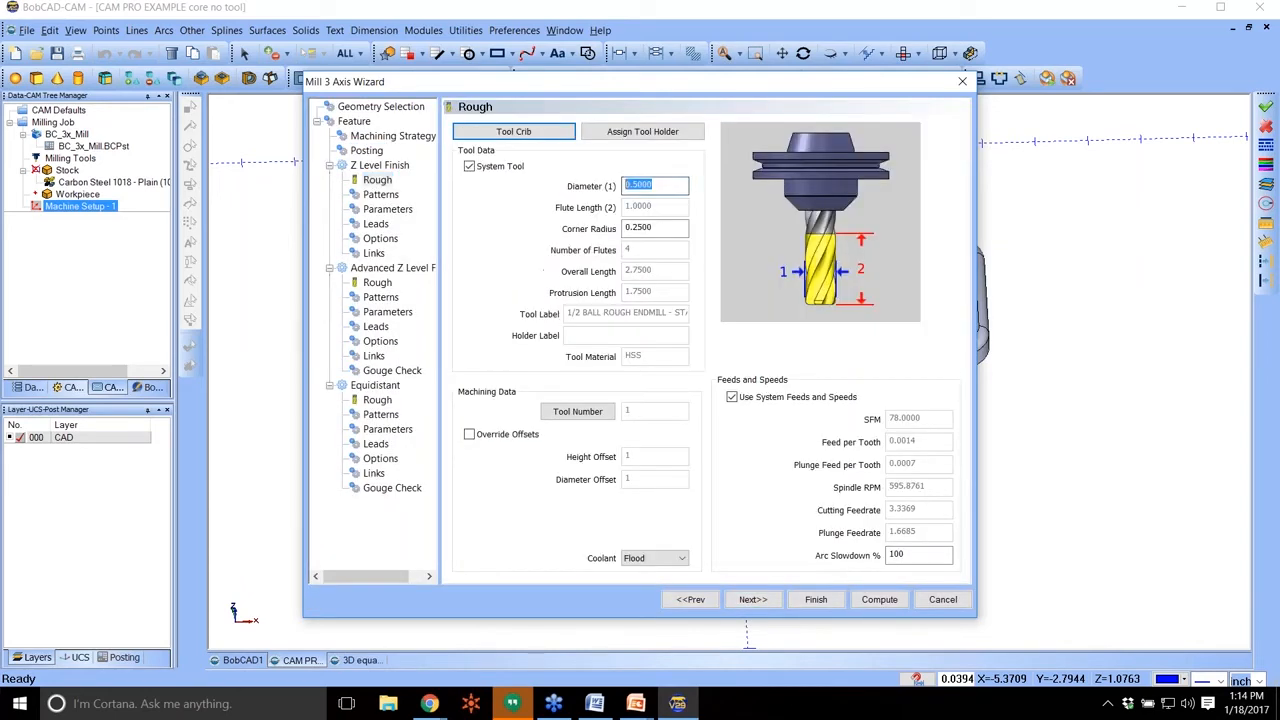
pyautogui.write('.25')
pyautogui.press('Tab')
pyautogui.write('.125')
pyautogui.press('Tab')
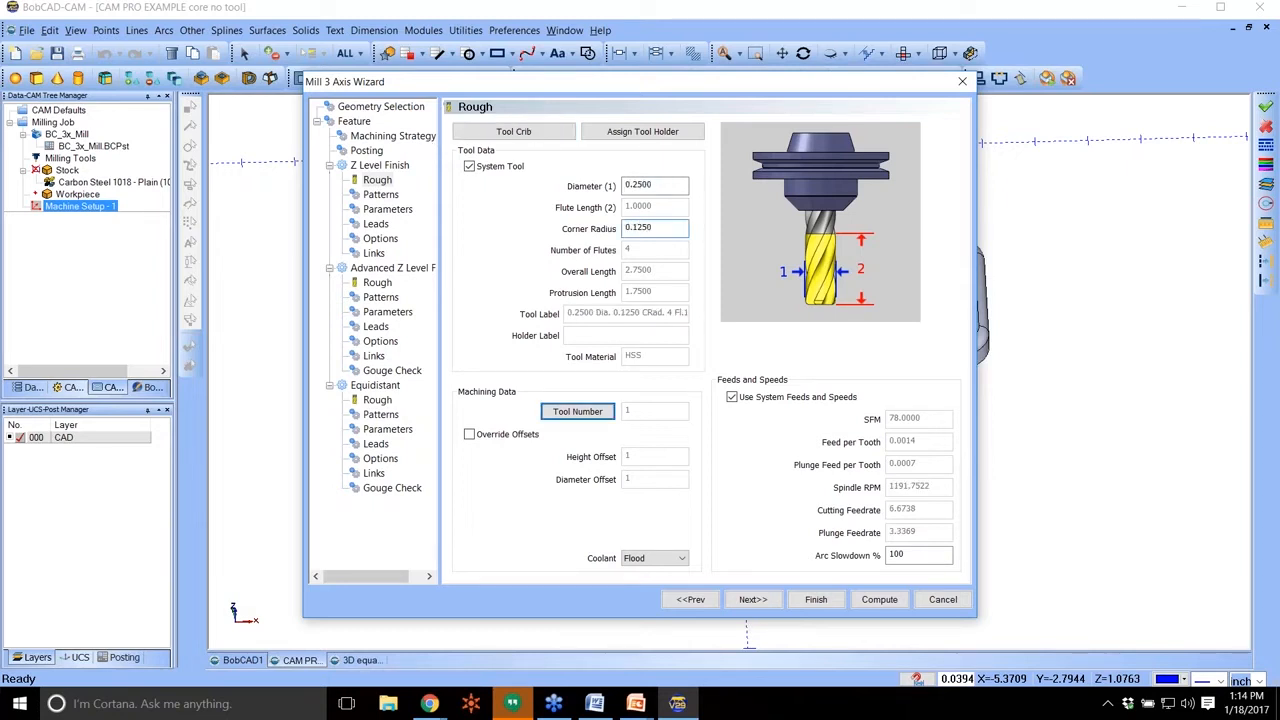
# Keep climb milling for Z Level Finish and set its depth of cut to 0.01.
pyautogui.click(381, 194)
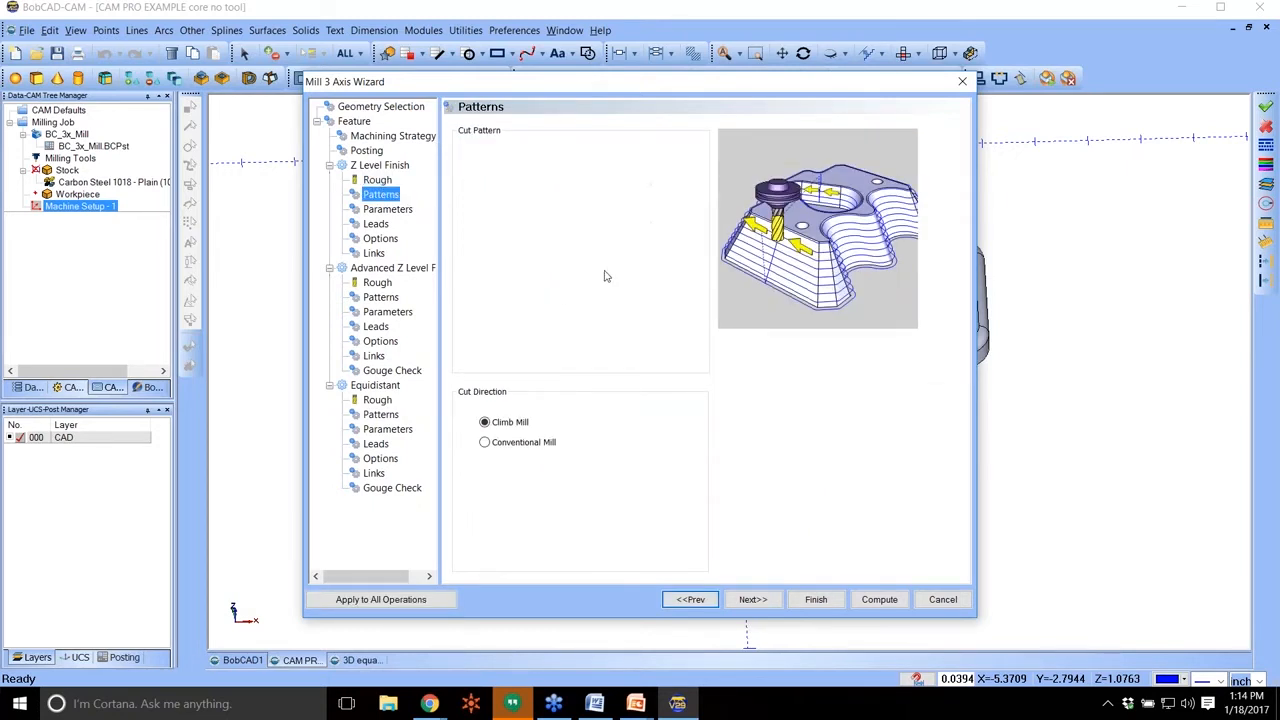
pyautogui.click(388, 209)
pyautogui.click(677, 157)
pyautogui.write('.01')
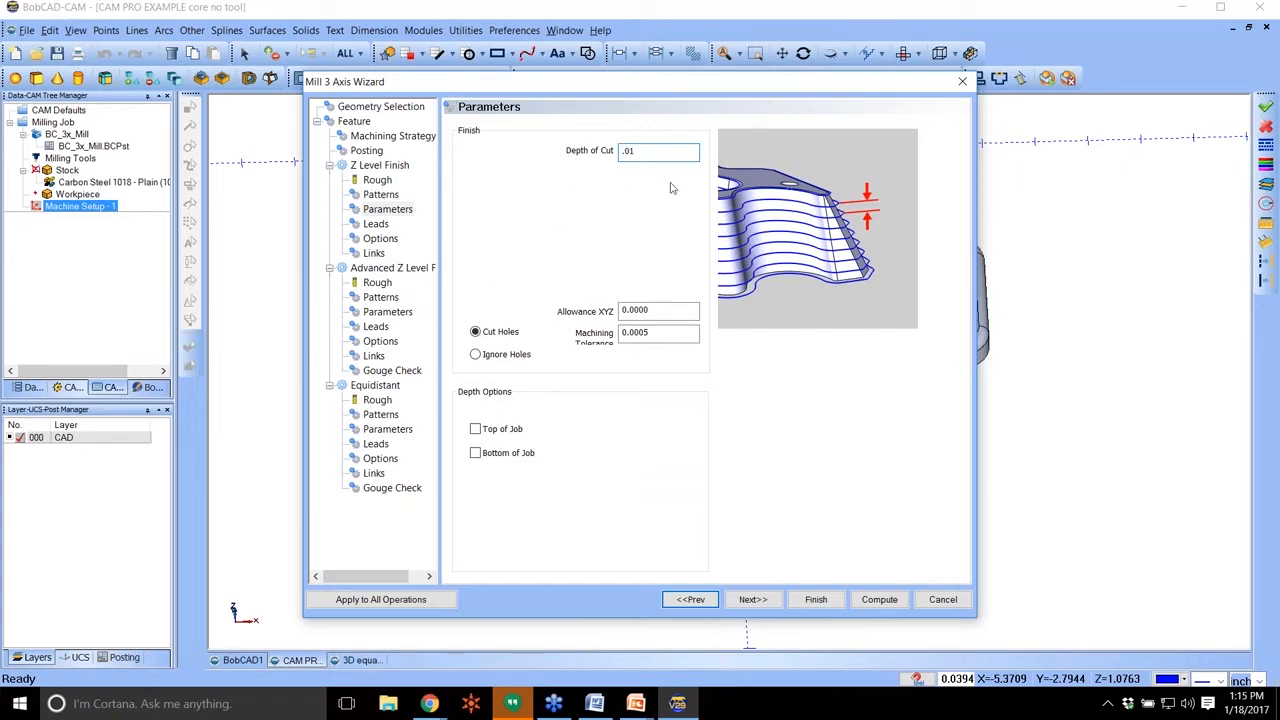
# Preview the Inner Most Only and Outer Most Only cutting extents of Z Level Finish, and return the choice to All.
pyautogui.click(377, 224)
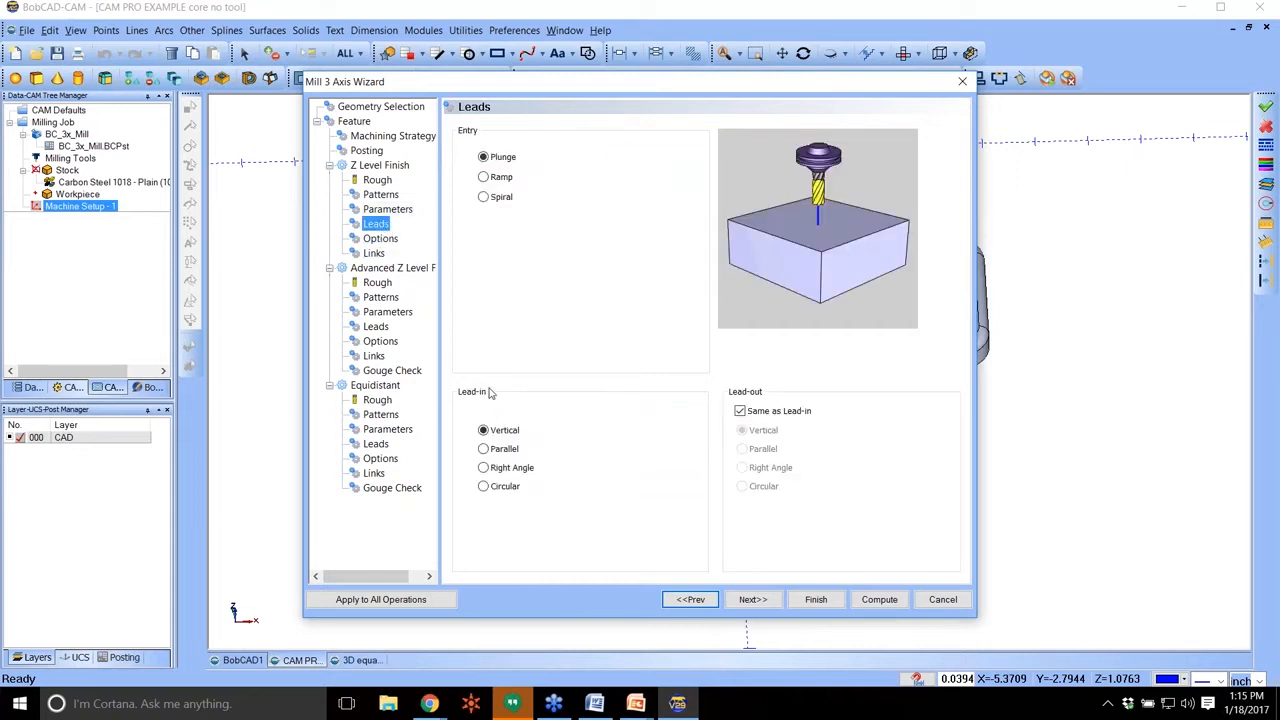
pyautogui.click(381, 240)
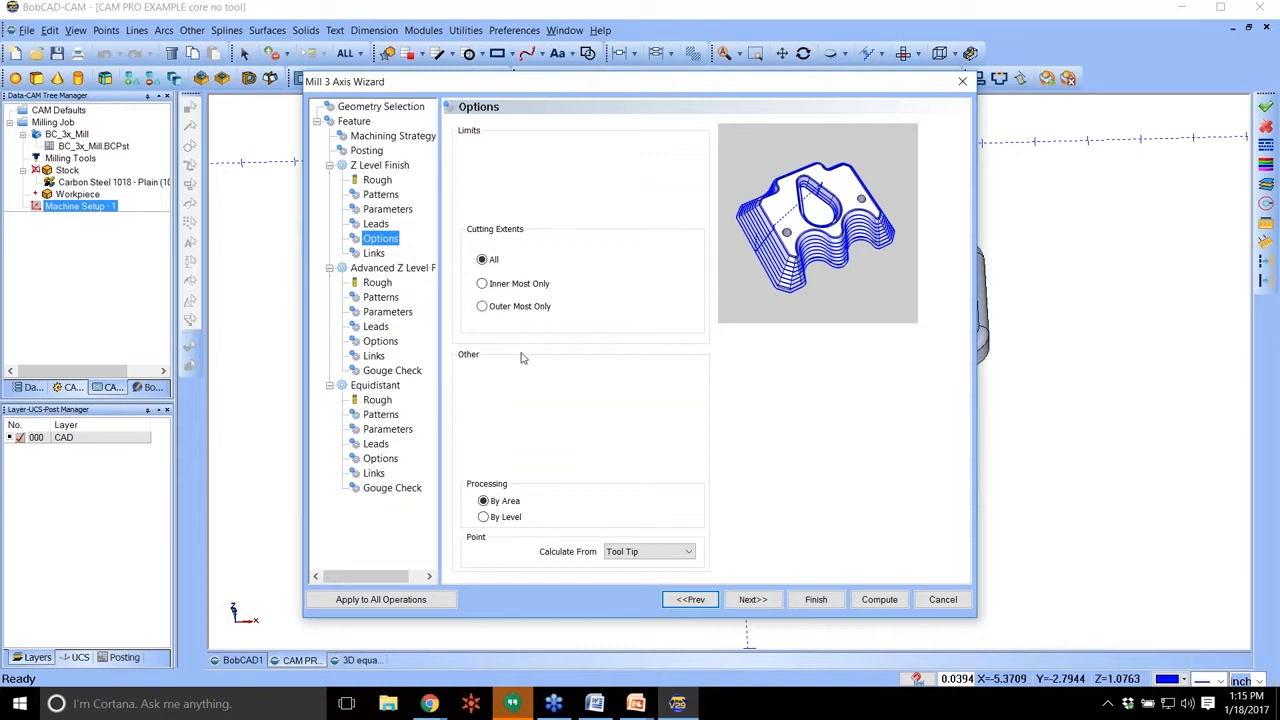
pyautogui.click(546, 286)
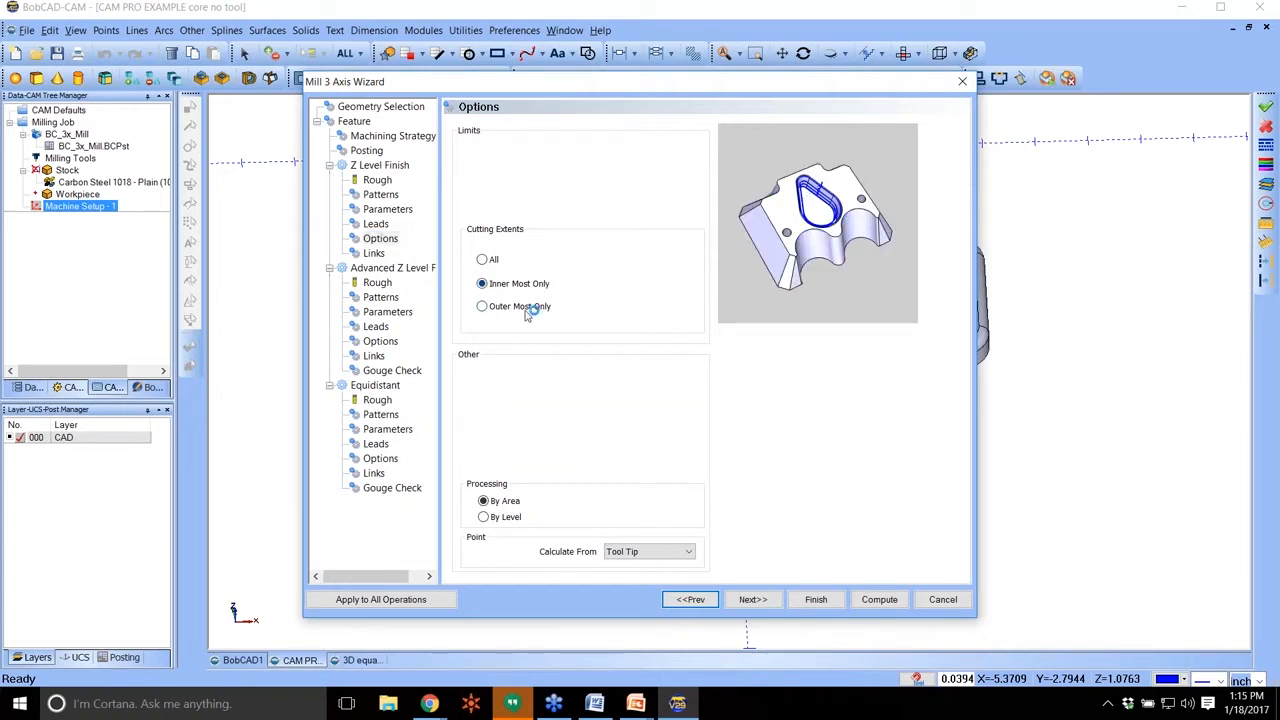
pyautogui.click(529, 308)
pyautogui.click(484, 261)
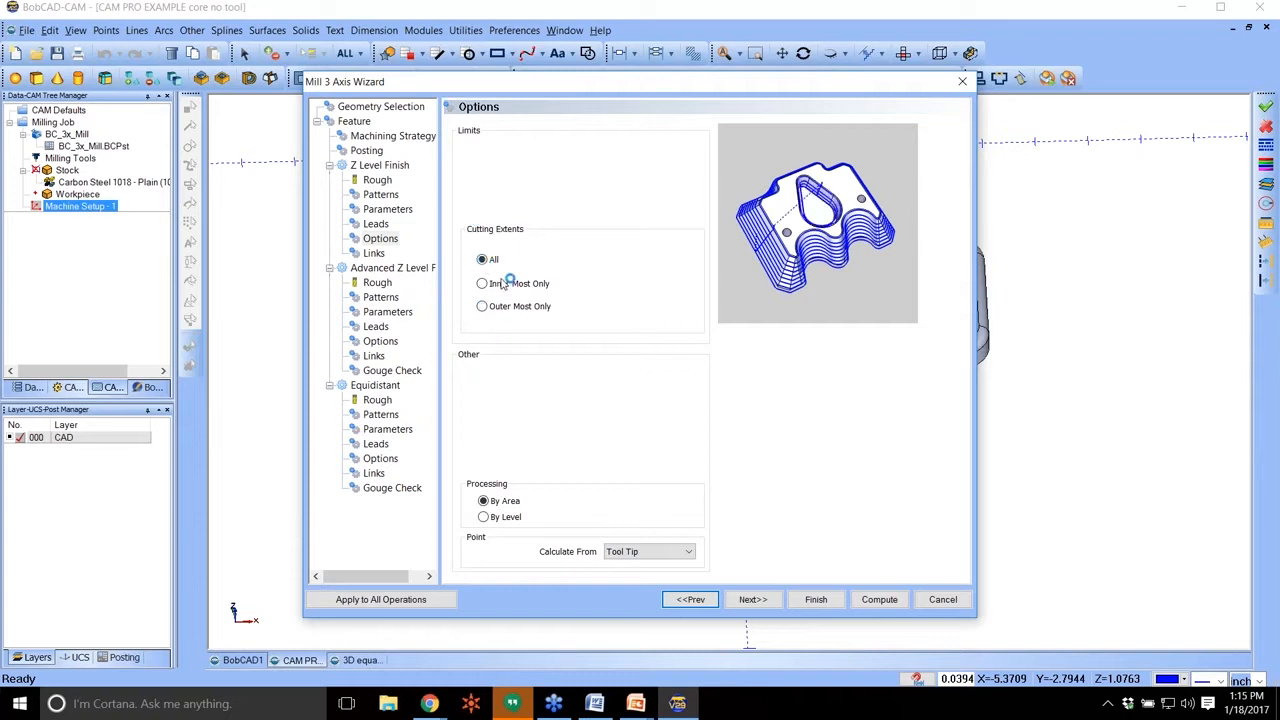
# Set the Advanced Z Level Finish tool to a 0.25 diameter with a 0.125 corner radius.
pyautogui.click(377, 284)
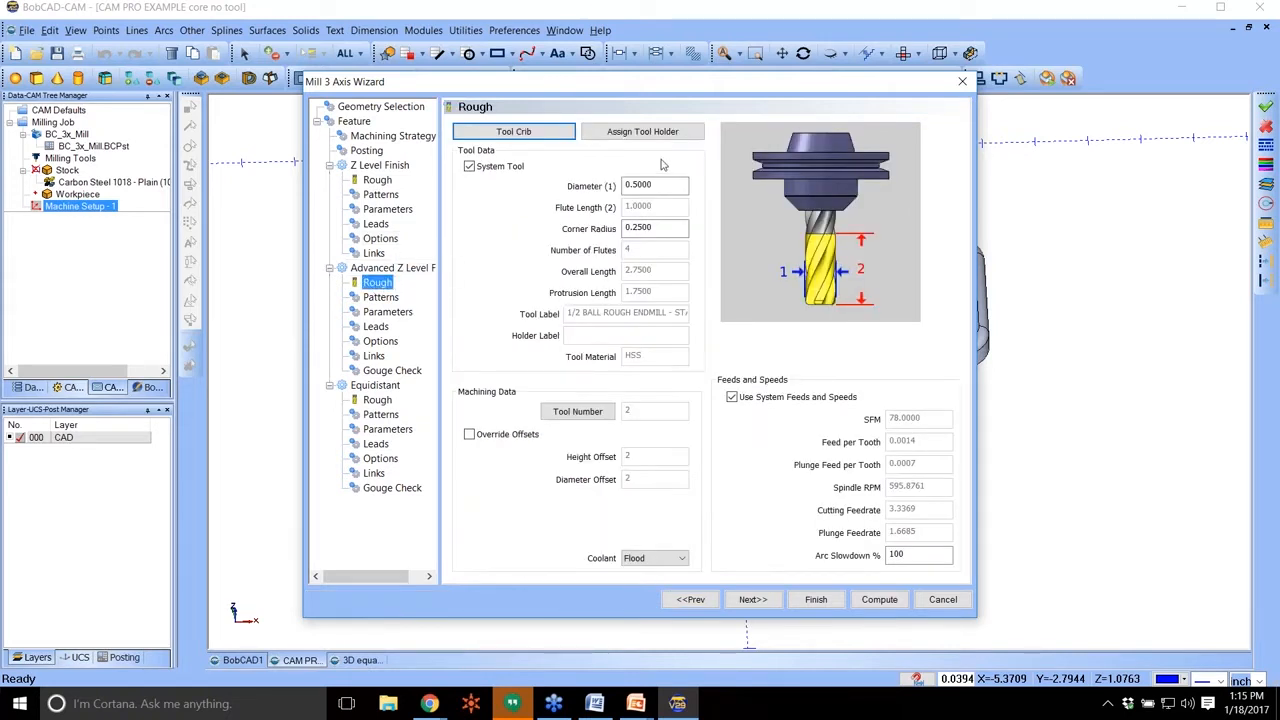
pyautogui.moveTo(663, 186); pyautogui.dragTo(445, 149)
pyautogui.write('.25')
pyautogui.press('Tab')
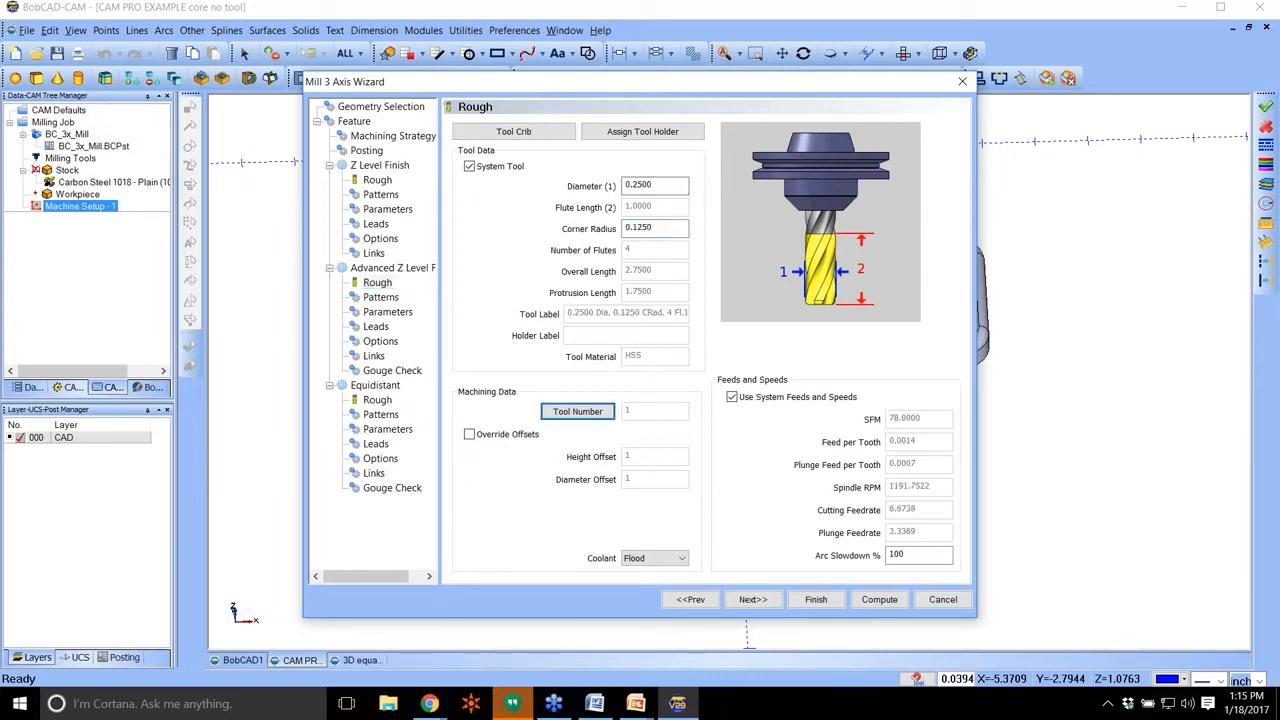
# Review the Advanced Z Level Finish cut patterns and set its depth of cut to 0.01.
pyautogui.click(380, 297)
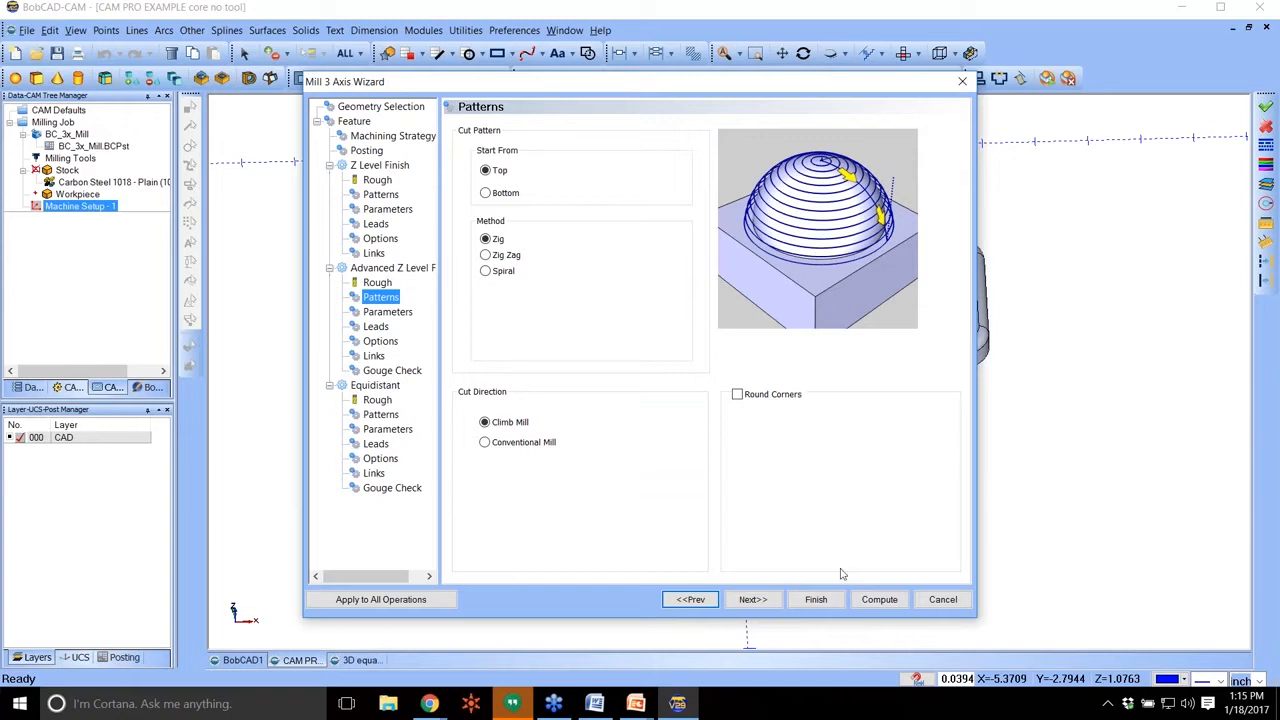
pyautogui.click(752, 599)
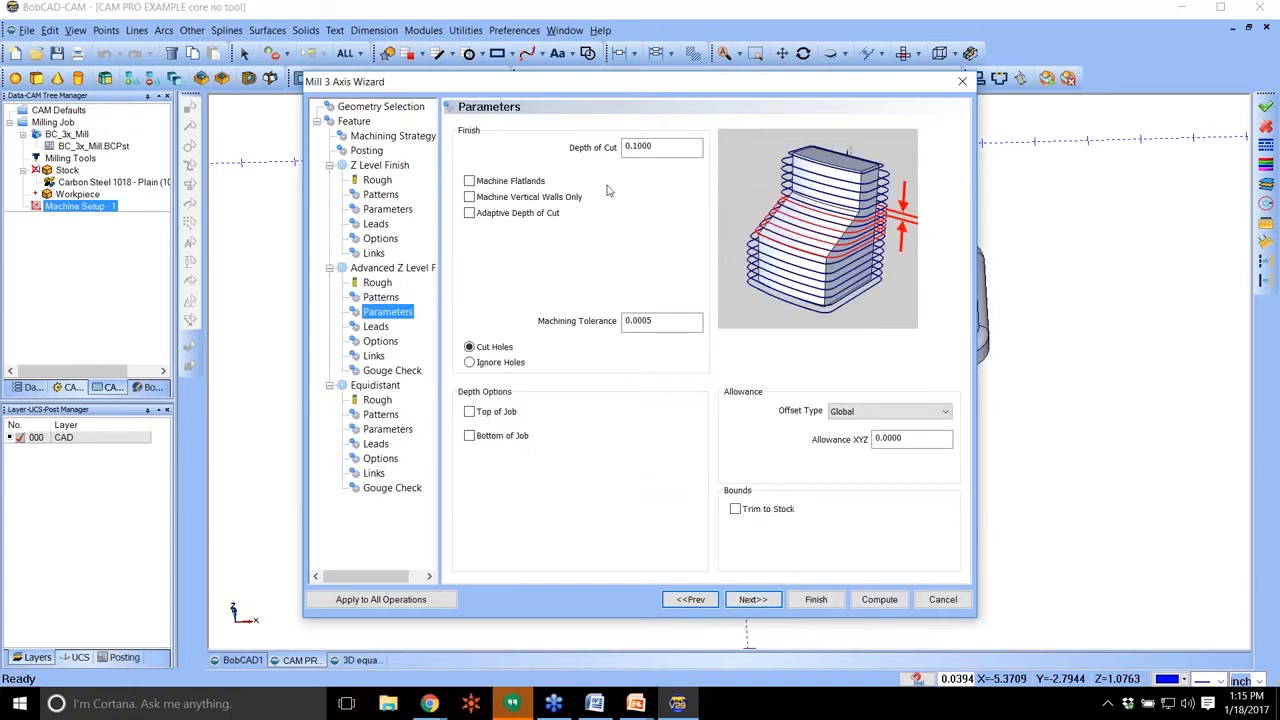
pyautogui.click(650, 147)
pyautogui.write('0.0100')
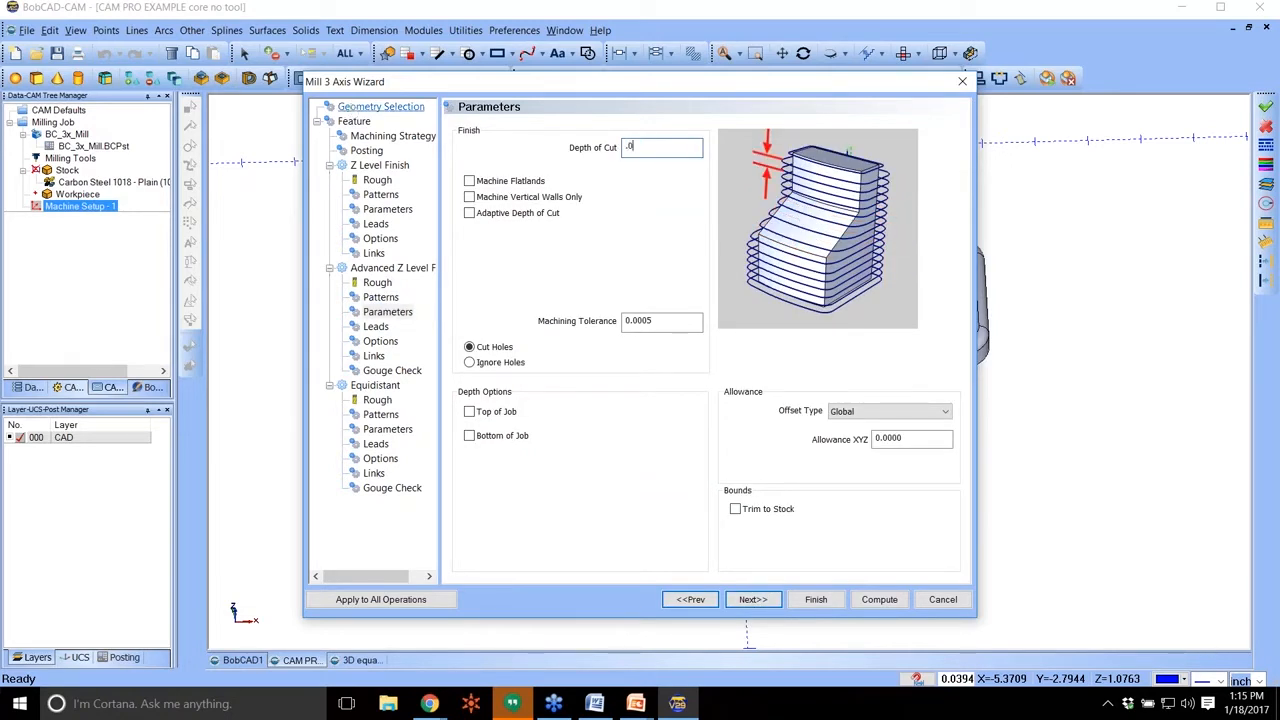
# Try out Machine Flatlands, Machine Vertical Walls Only and Adaptive Depth of Cut for Advanced Z Level Finish, leaving all three off.
pyautogui.click(521, 181)
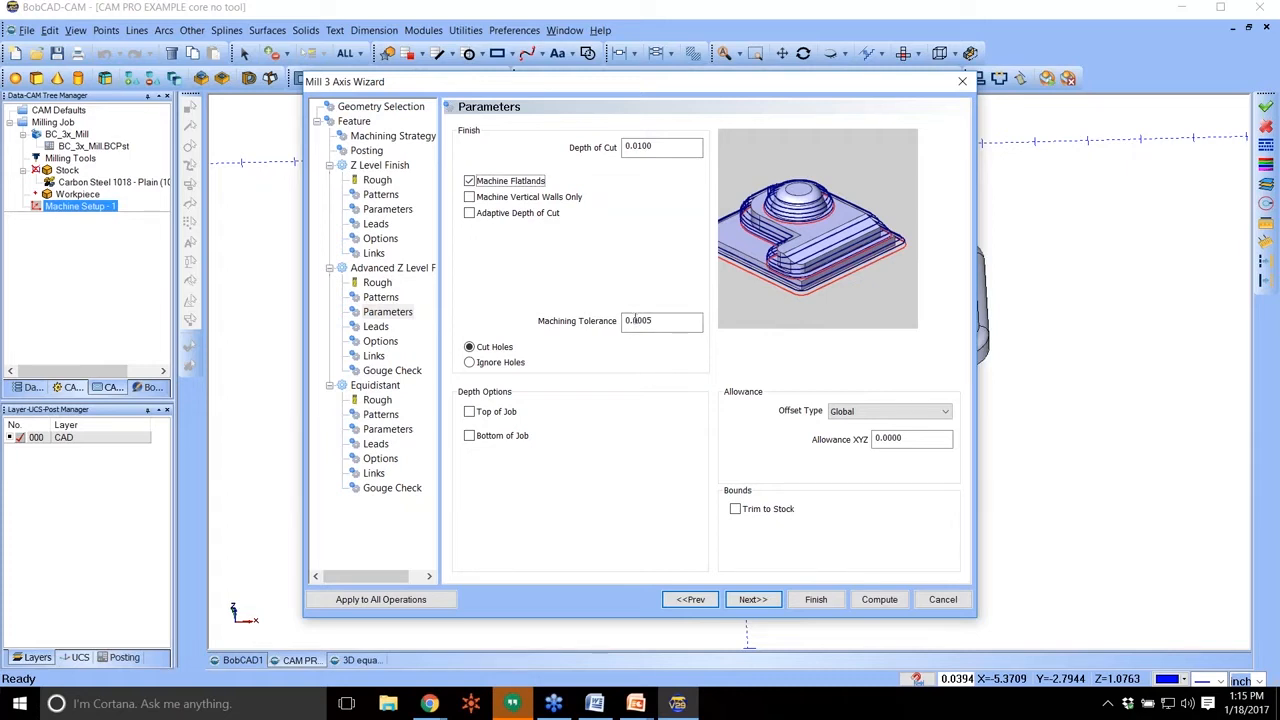
pyautogui.click(507, 198)
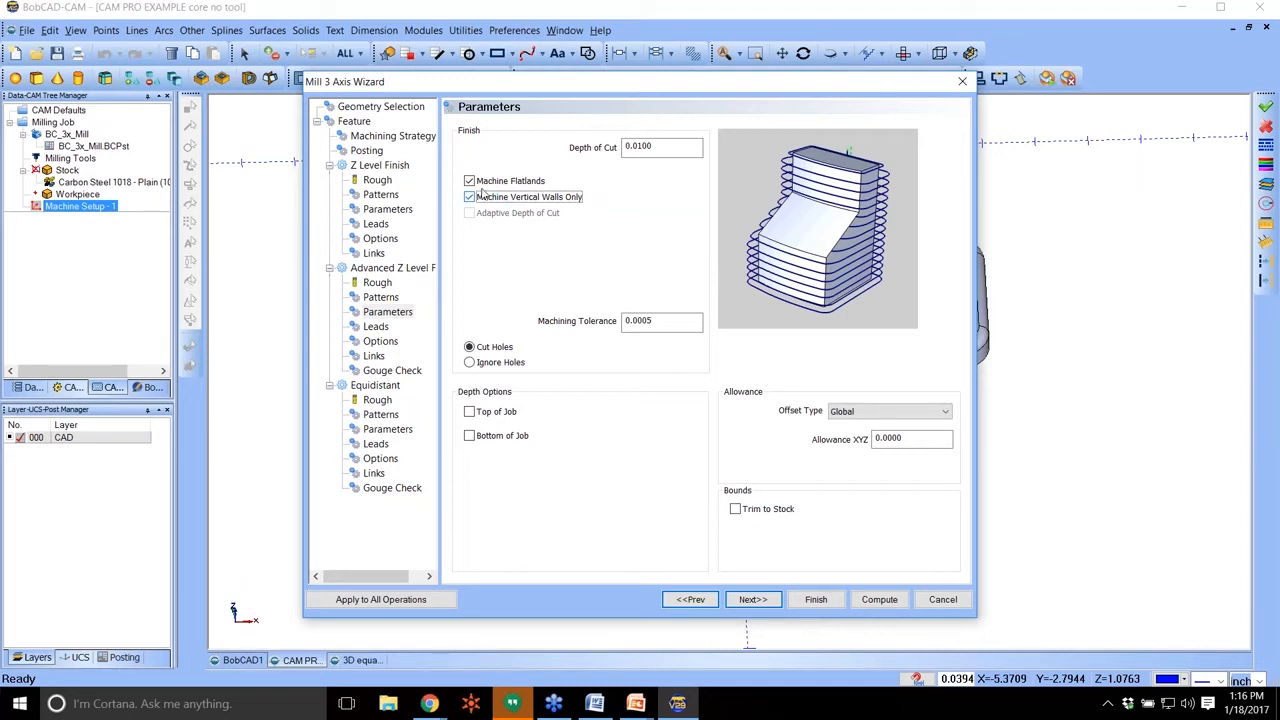
pyautogui.click(469, 197)
pyautogui.click(469, 212)
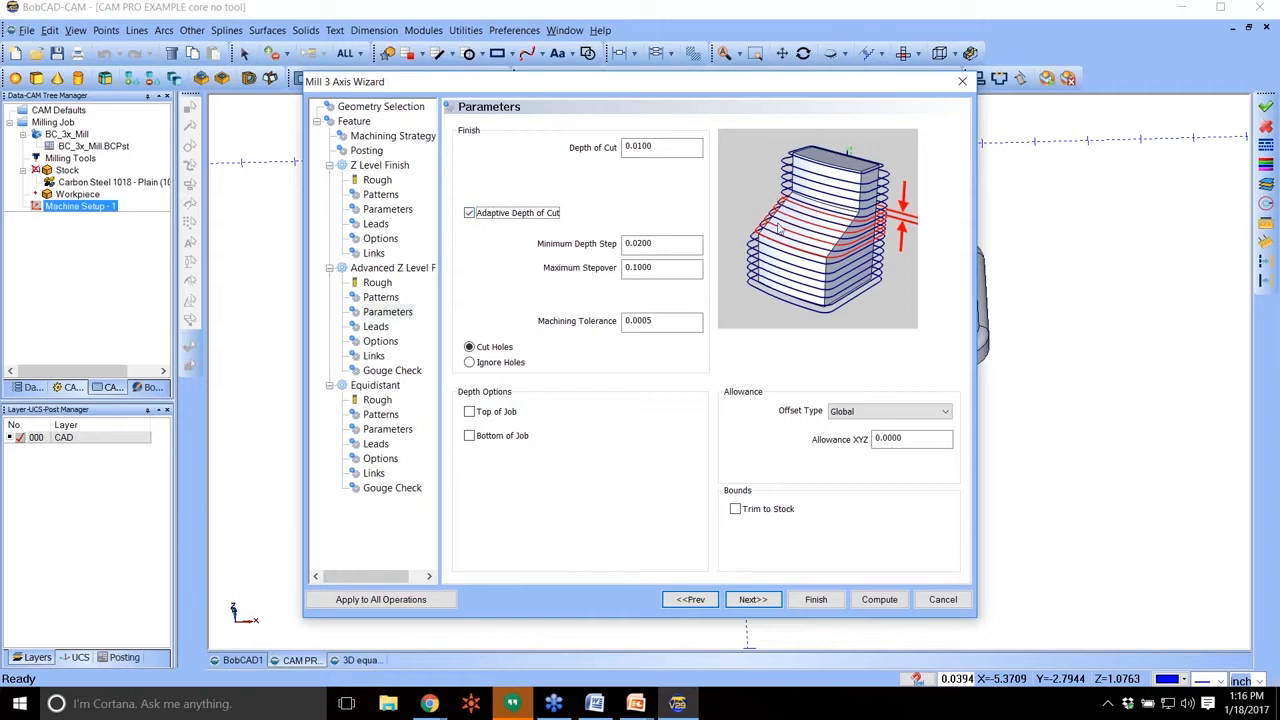
pyautogui.click(477, 213)
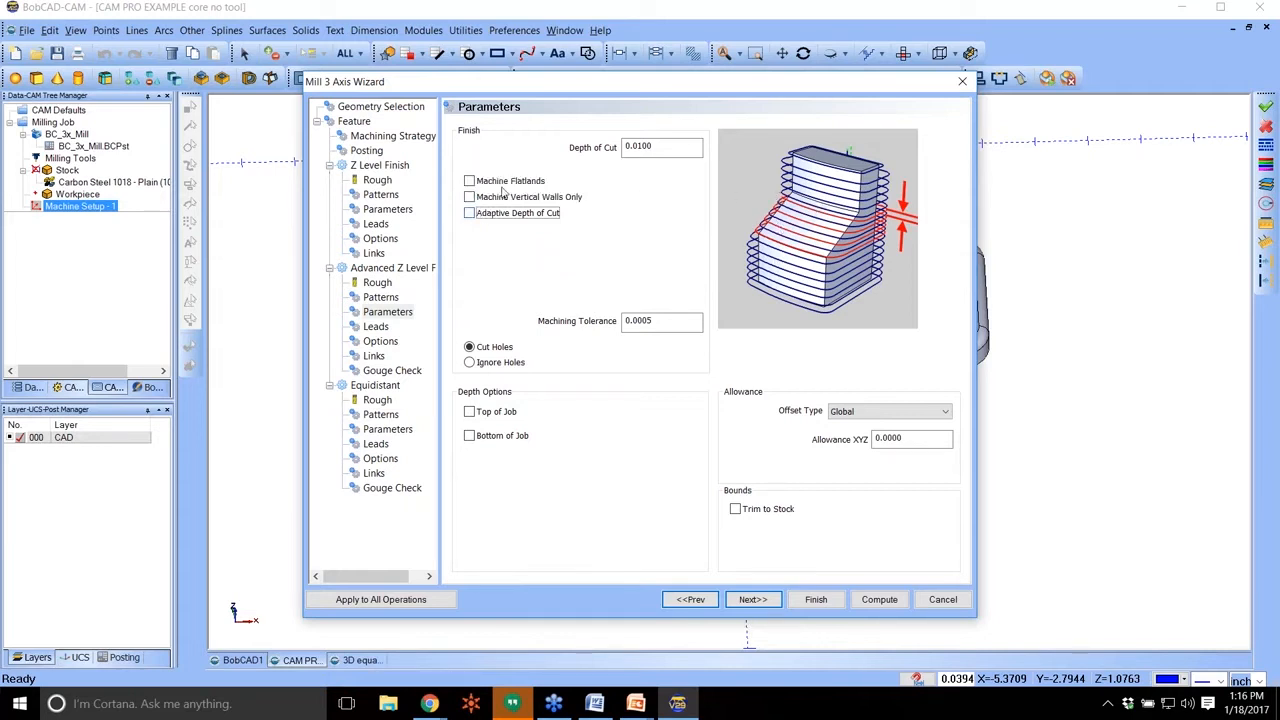
# Preview the Angle Range slope limits in the Advanced Z Level Finish options and switch them off again.
pyautogui.click(380, 341)
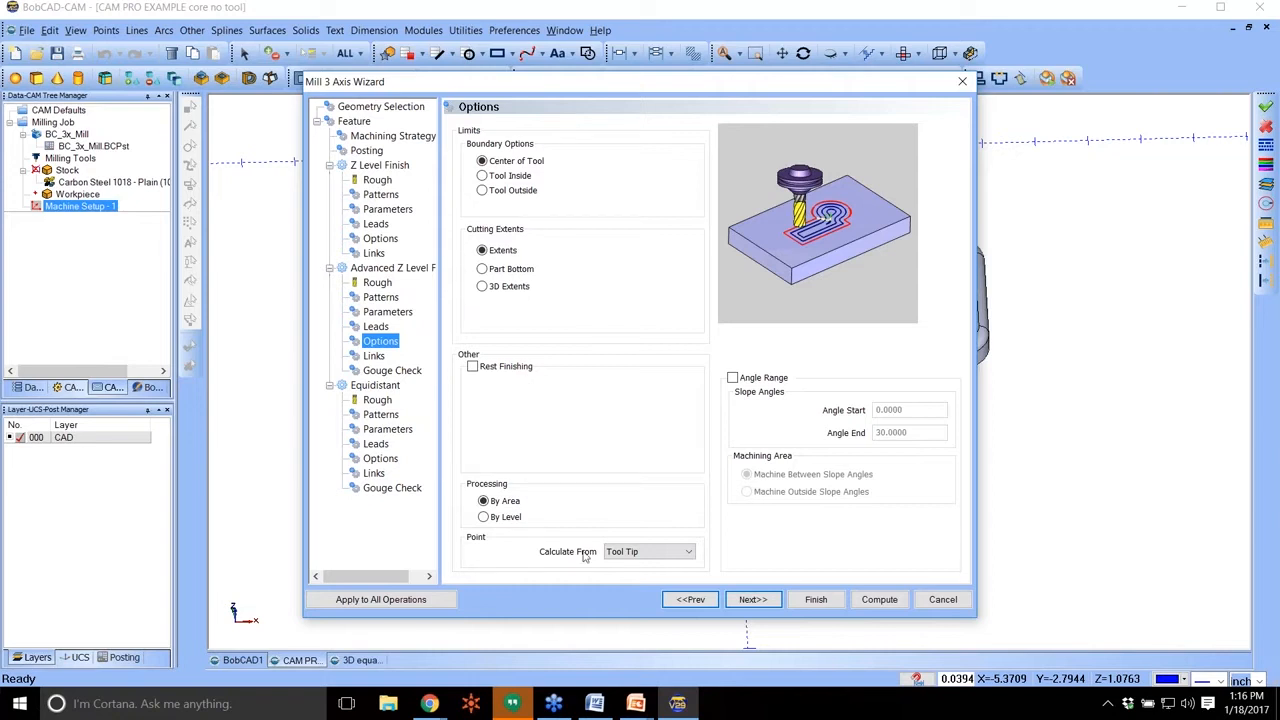
pyautogui.click(732, 378)
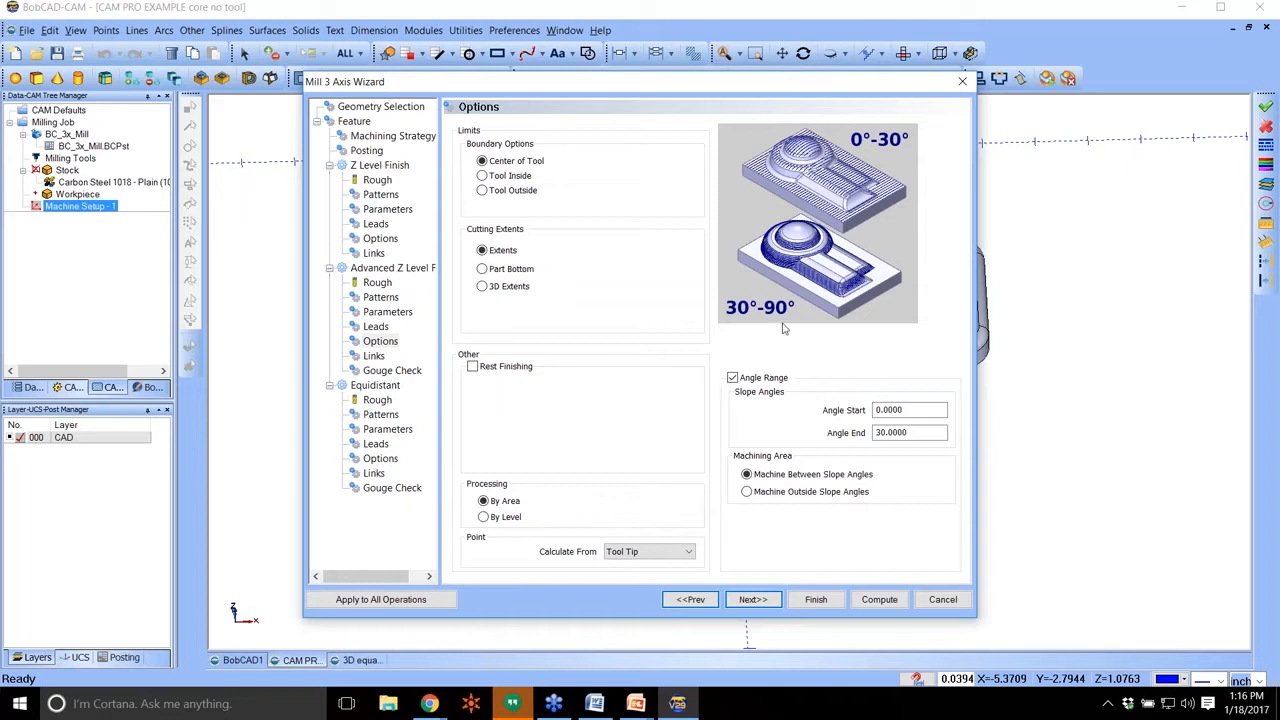
pyautogui.click(732, 378)
# Set the Equidistant tool to a 0.25 diameter with a 0.125 corner radius.
pyautogui.click(377, 282)
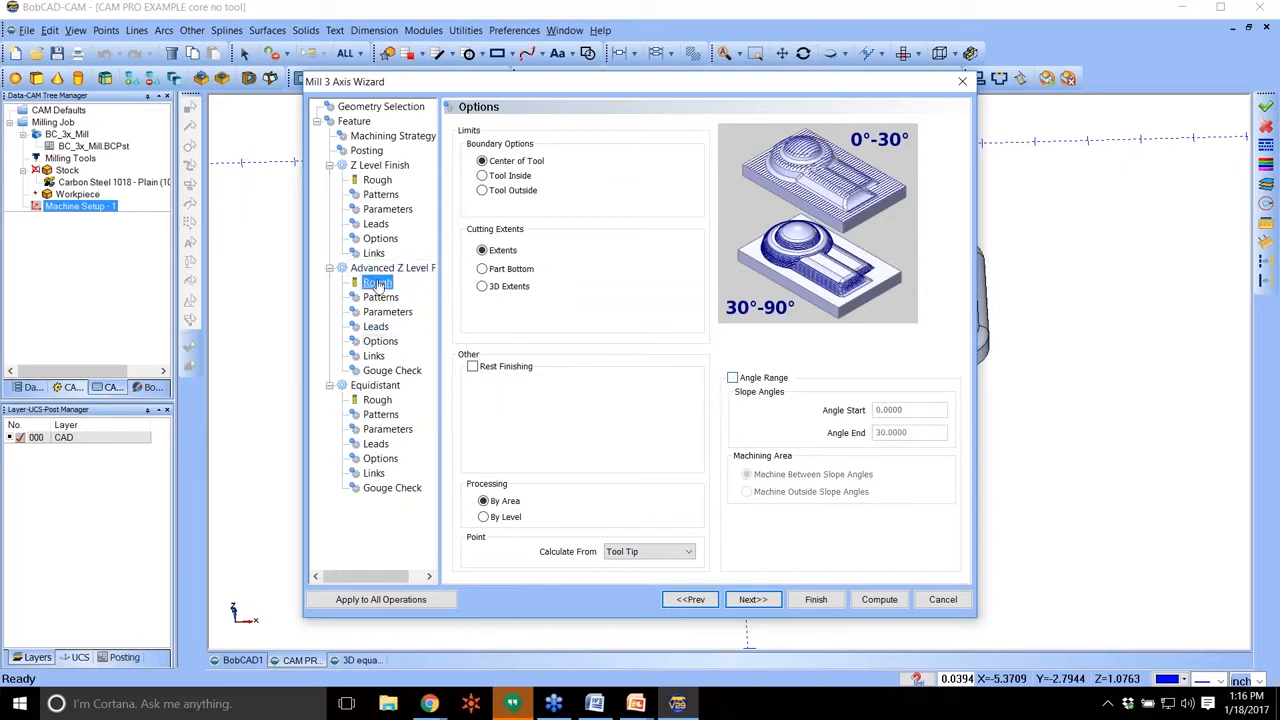
pyautogui.click(377, 399)
pyautogui.doubleClick(642, 185)
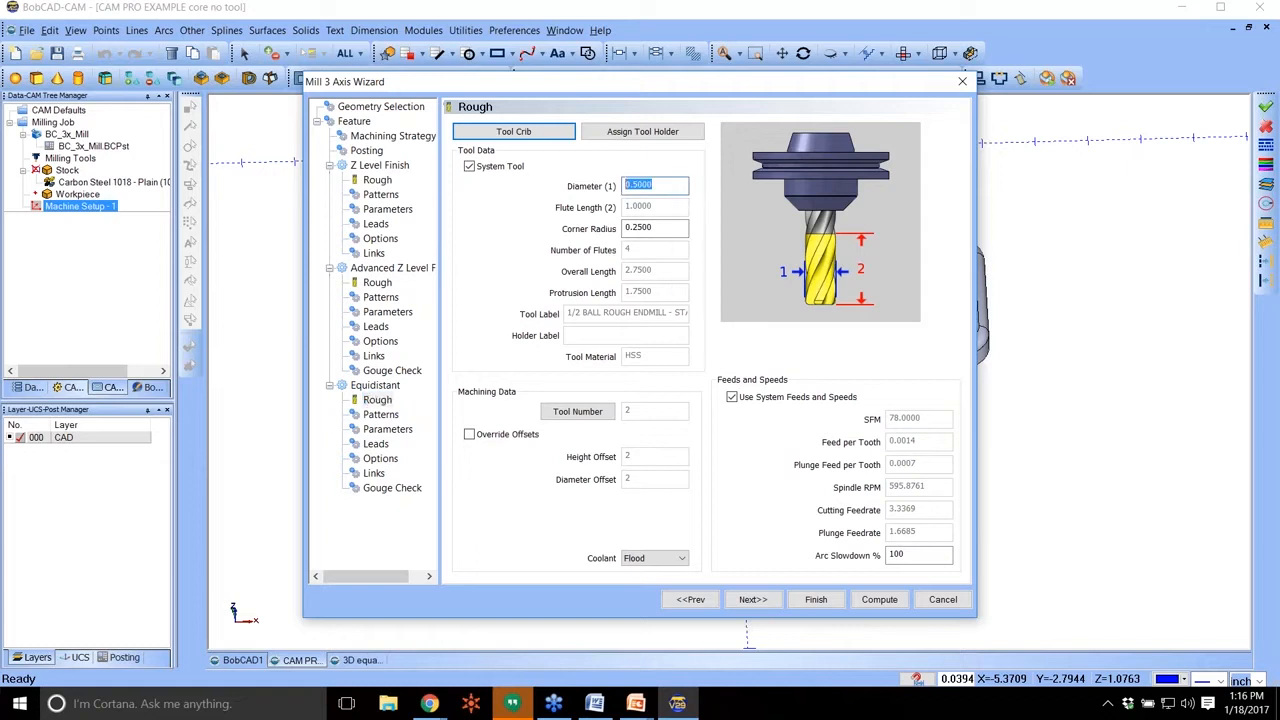
pyautogui.write('.25')
pyautogui.press('Tab')
pyautogui.write('.')
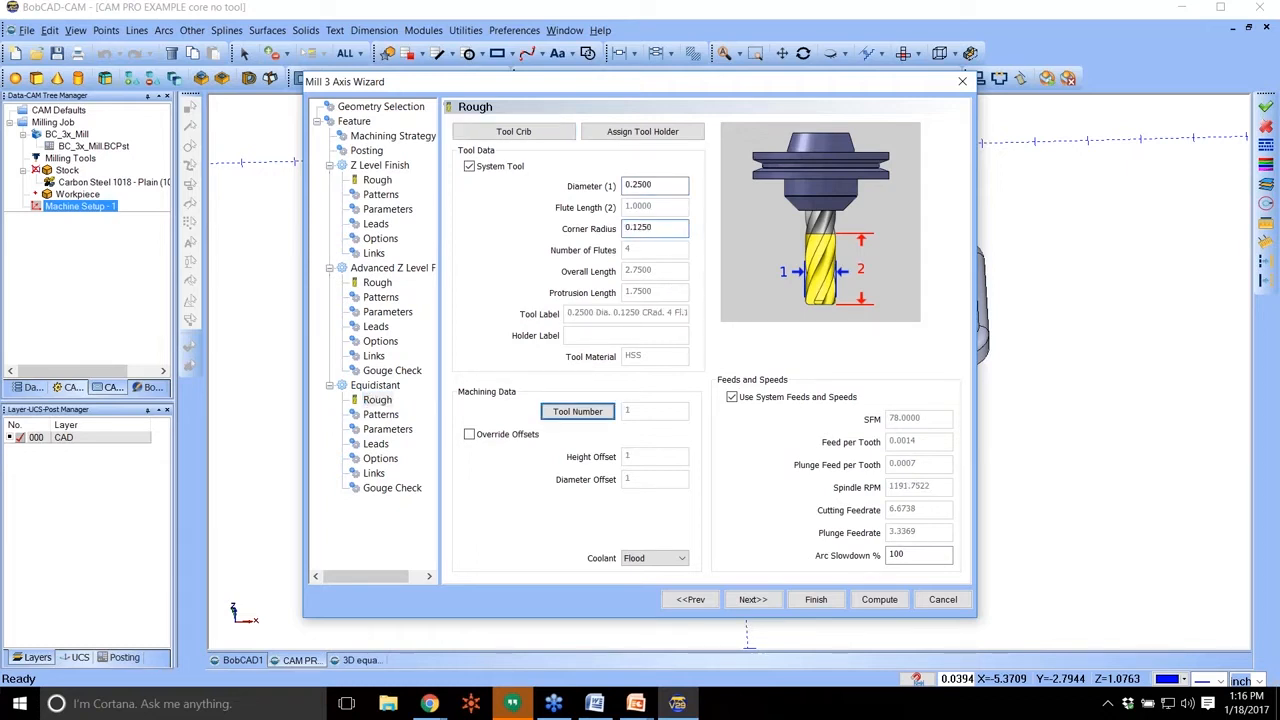
# Set the Equidistant stepover to 0.01 and compute the toolpaths of the Mill 3 Axis feature.
pyautogui.click(381, 414)
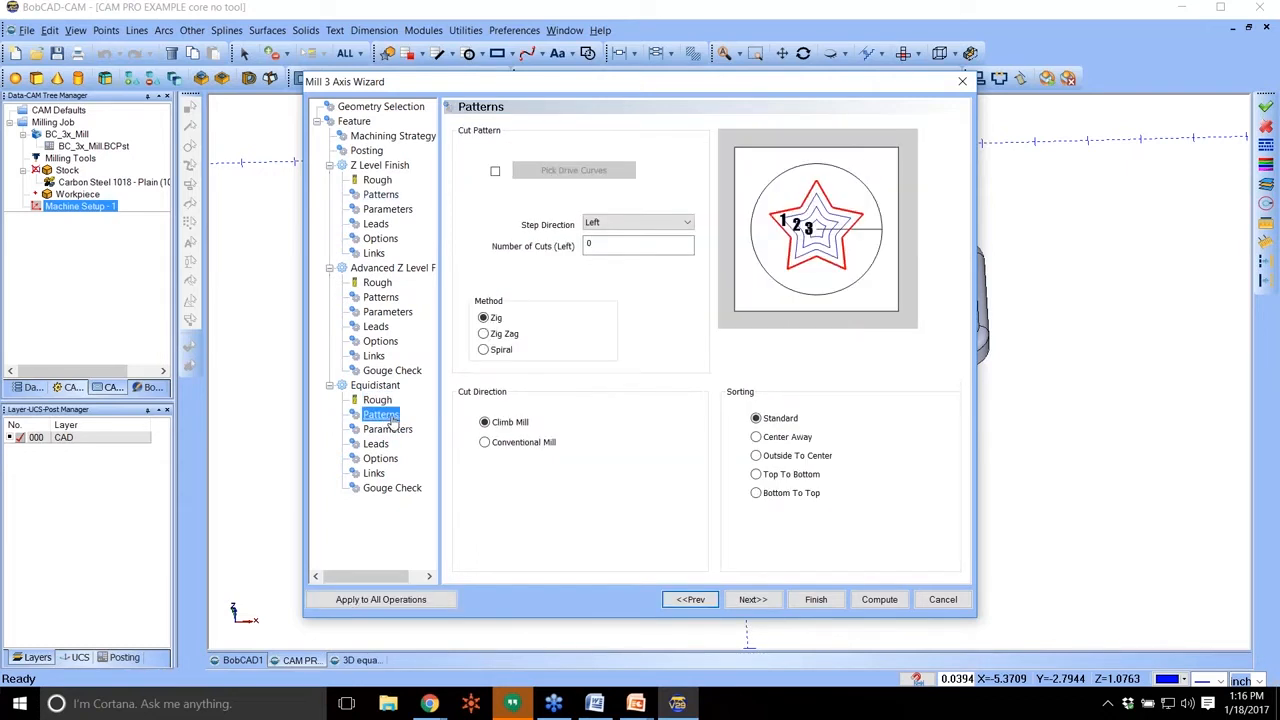
pyautogui.click(387, 429)
pyautogui.doubleClick(645, 216)
pyautogui.write('.01')
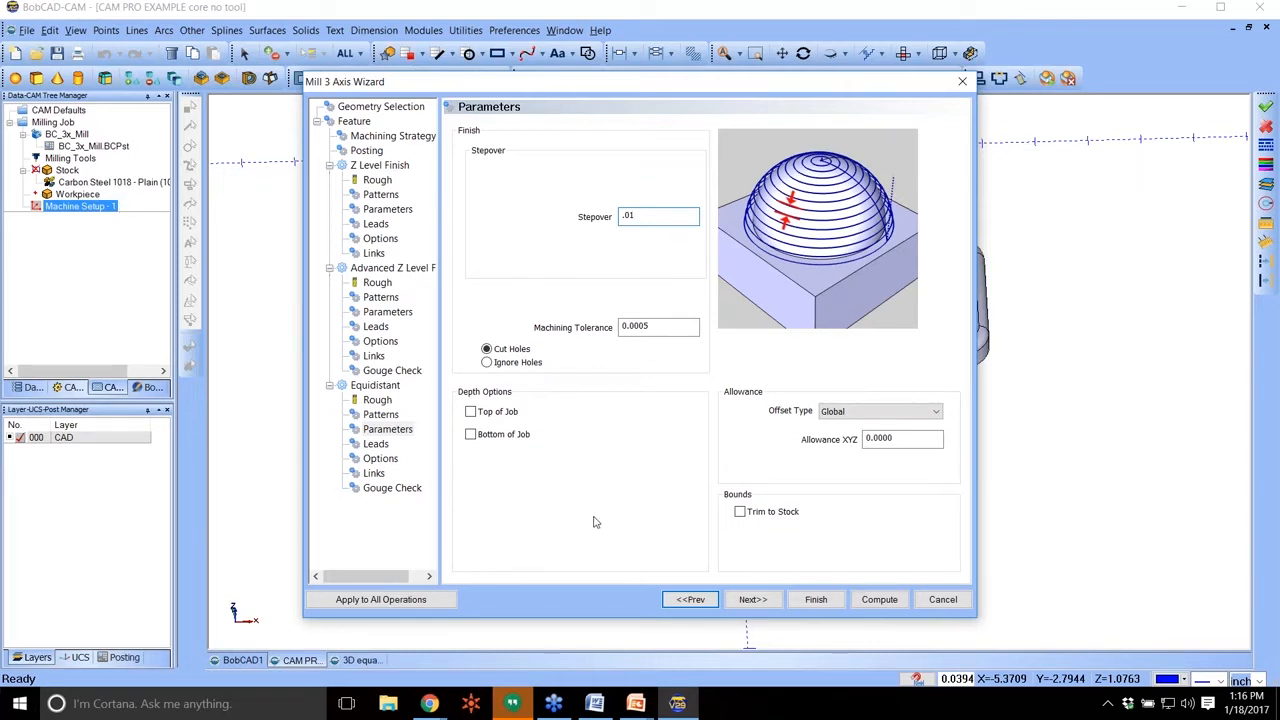
pyautogui.click(398, 431)
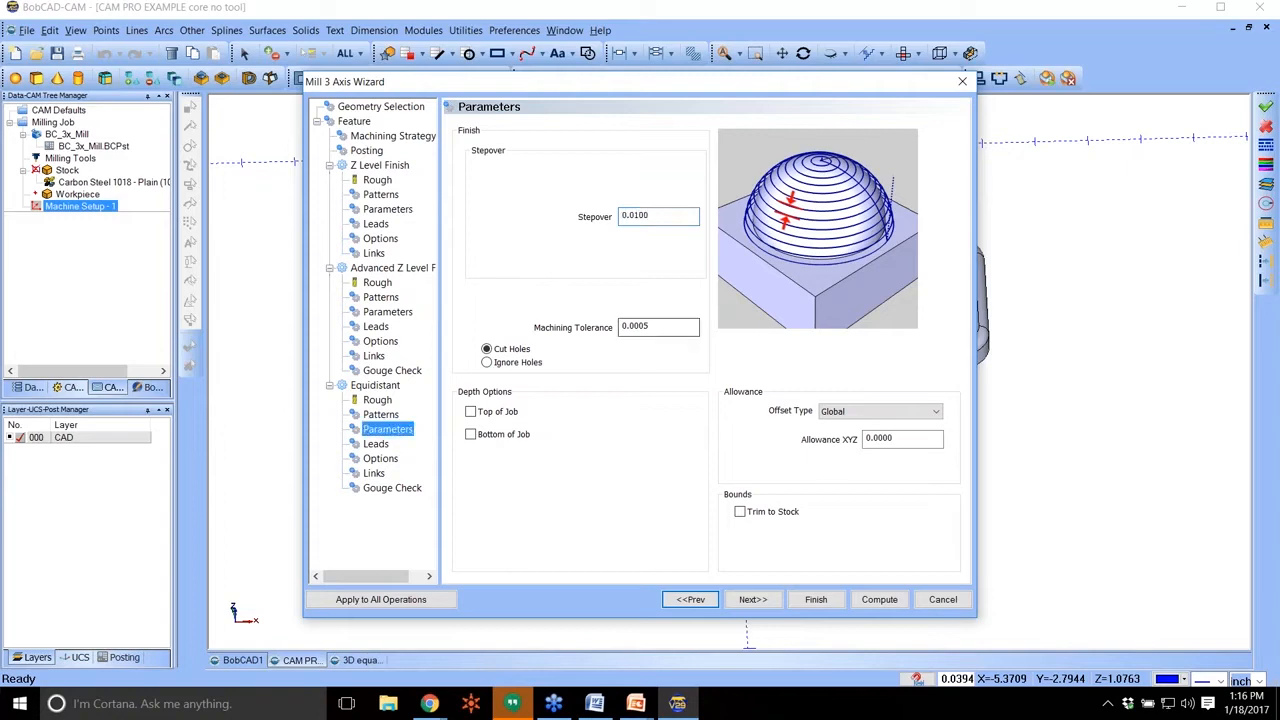
pyautogui.click(864, 600)
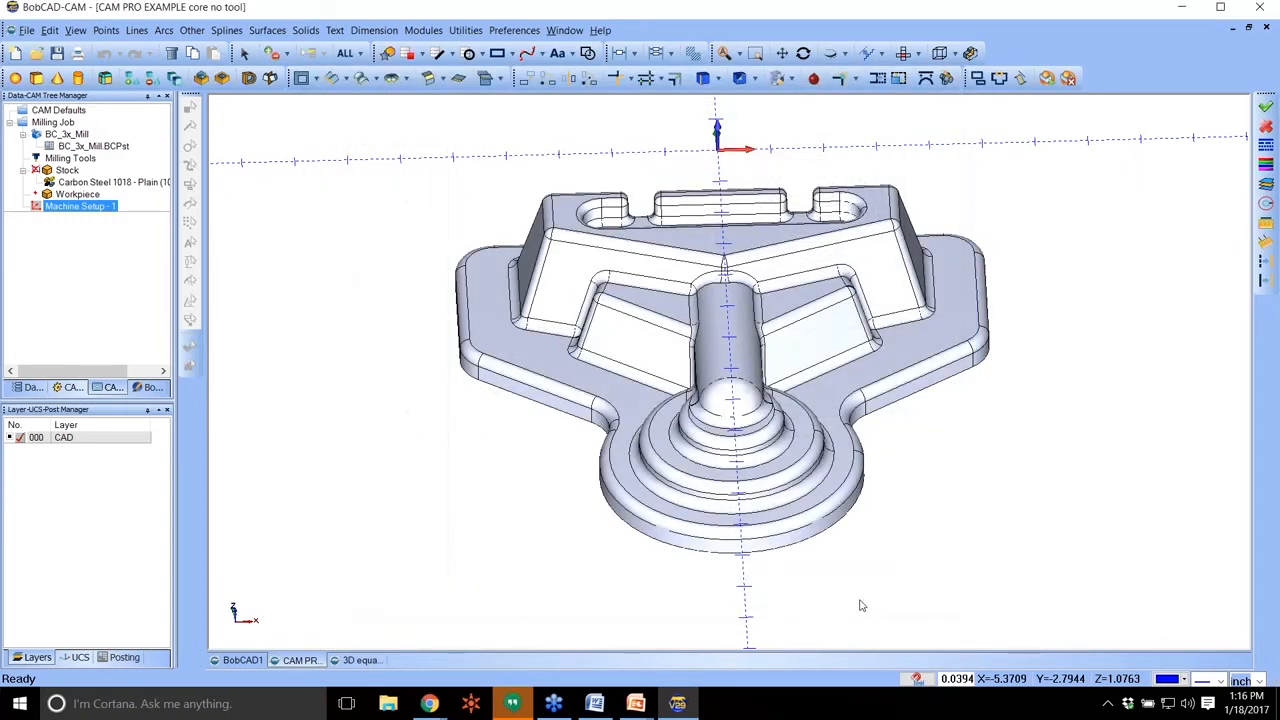
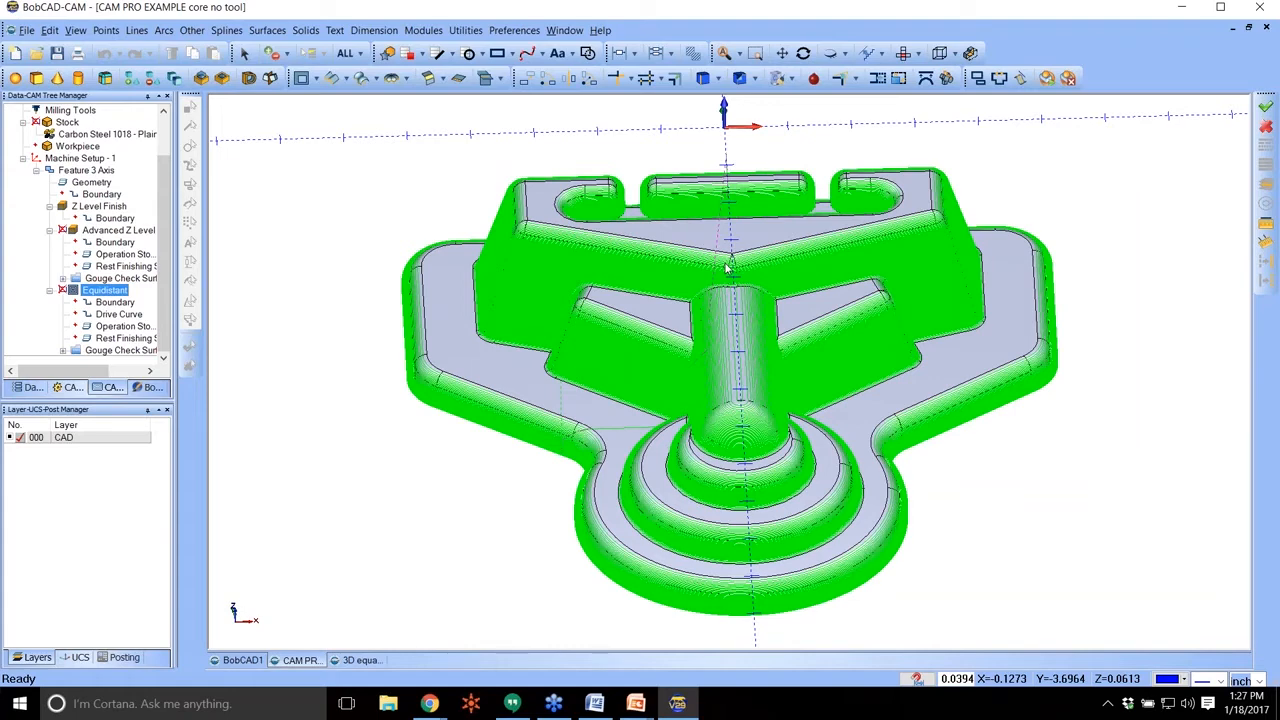
# Blank the toolpath of the Z Level Finish operation.
pyautogui.scroll(5, 714, 355)
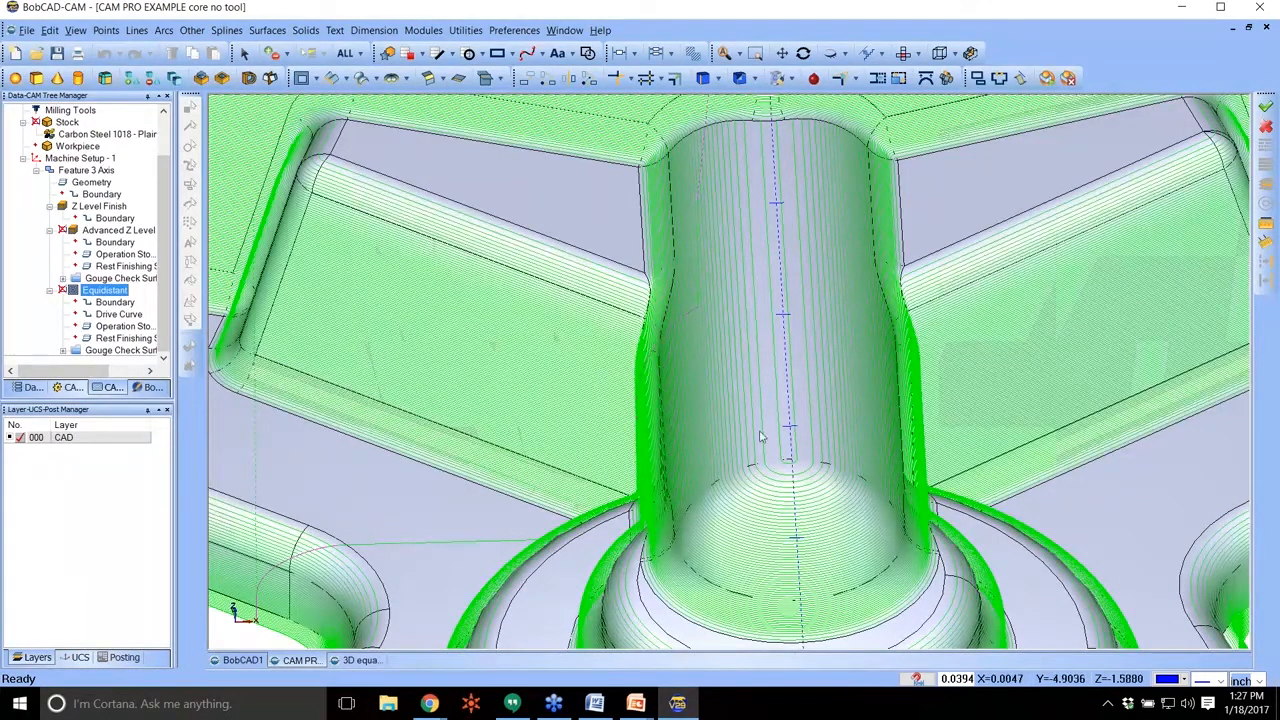
pyautogui.scroll(-3, 694, 328)
pyautogui.scroll(-1, 694, 321)
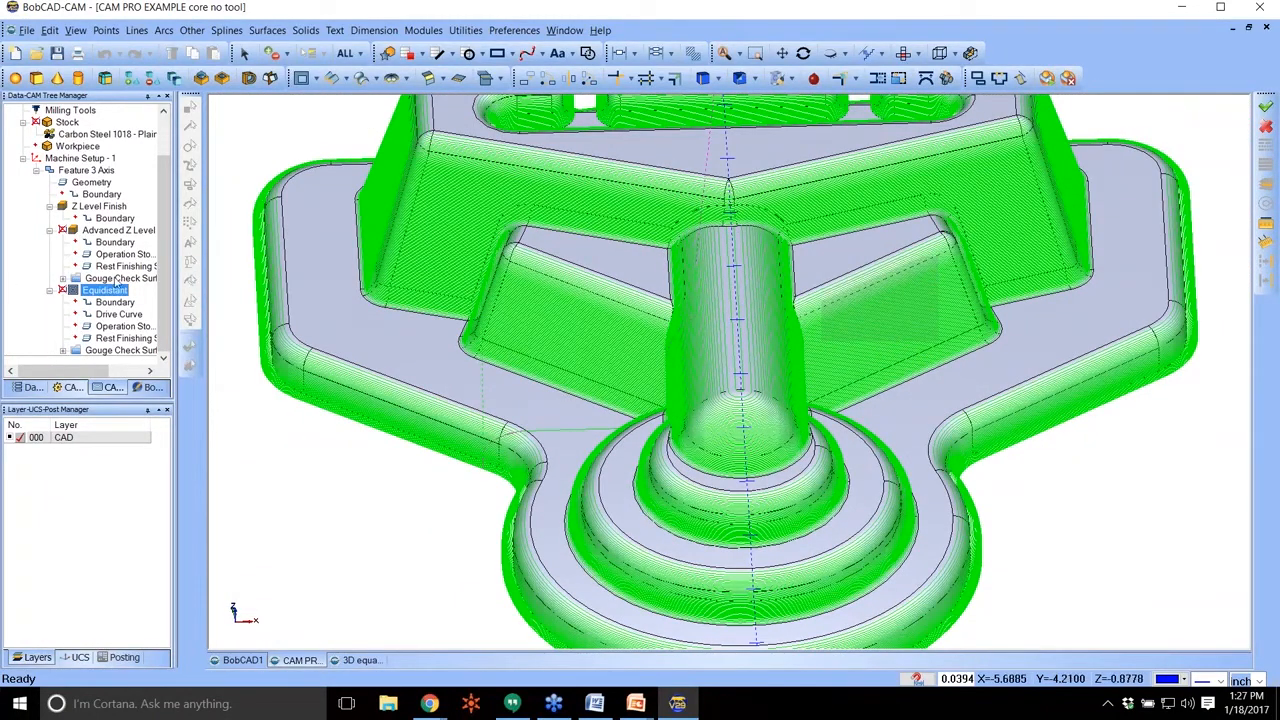
pyautogui.click(115, 350)
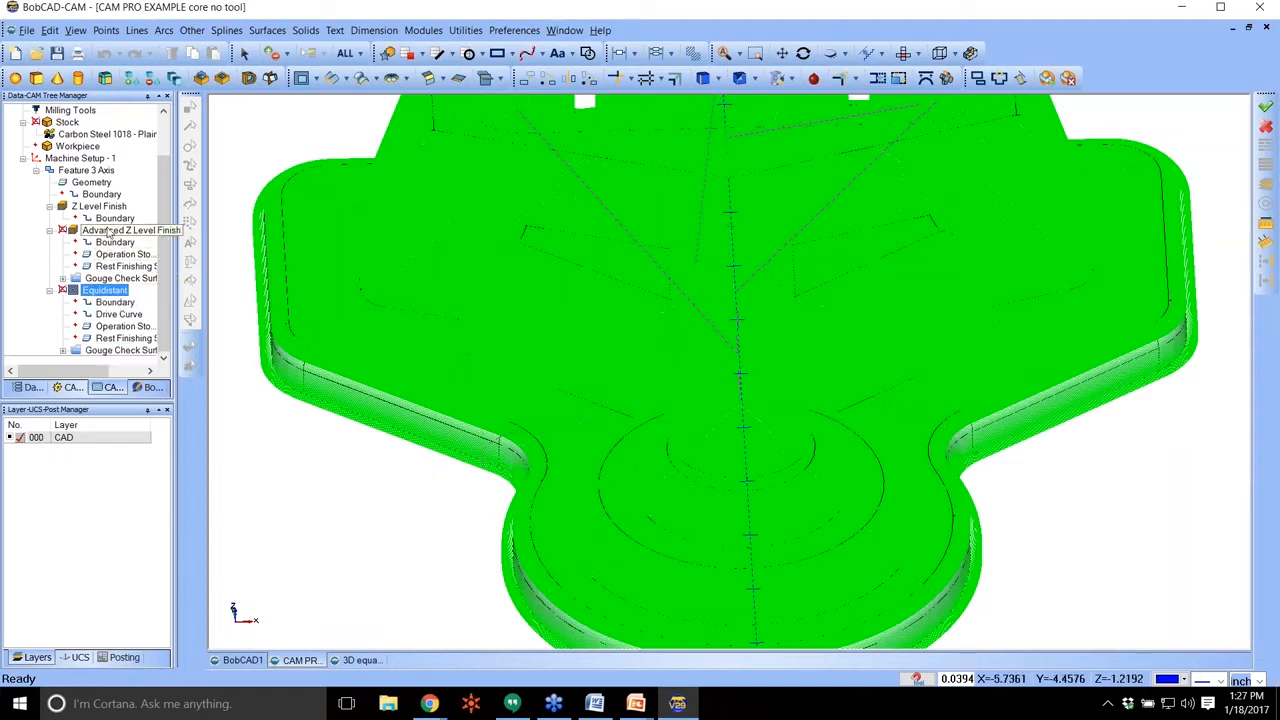
pyautogui.click(97, 207)
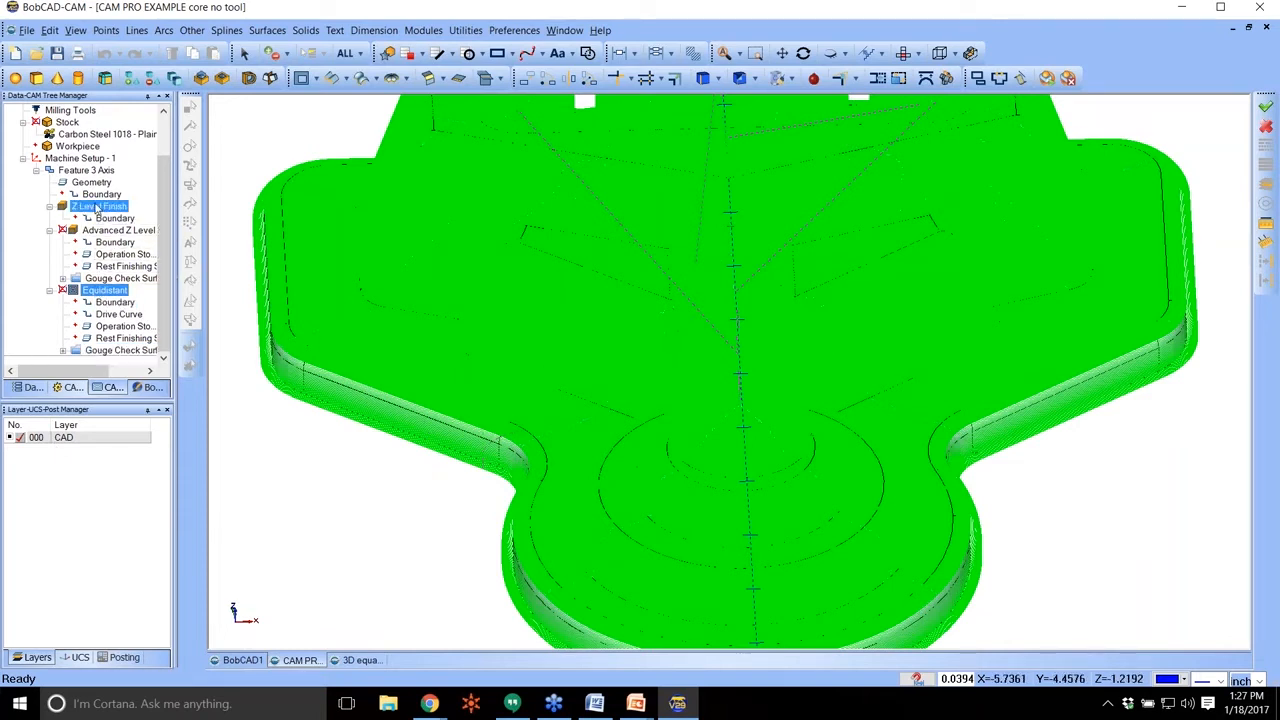
pyautogui.click(88, 339)
pyautogui.click(110, 291)
pyautogui.rightClick(86, 208)
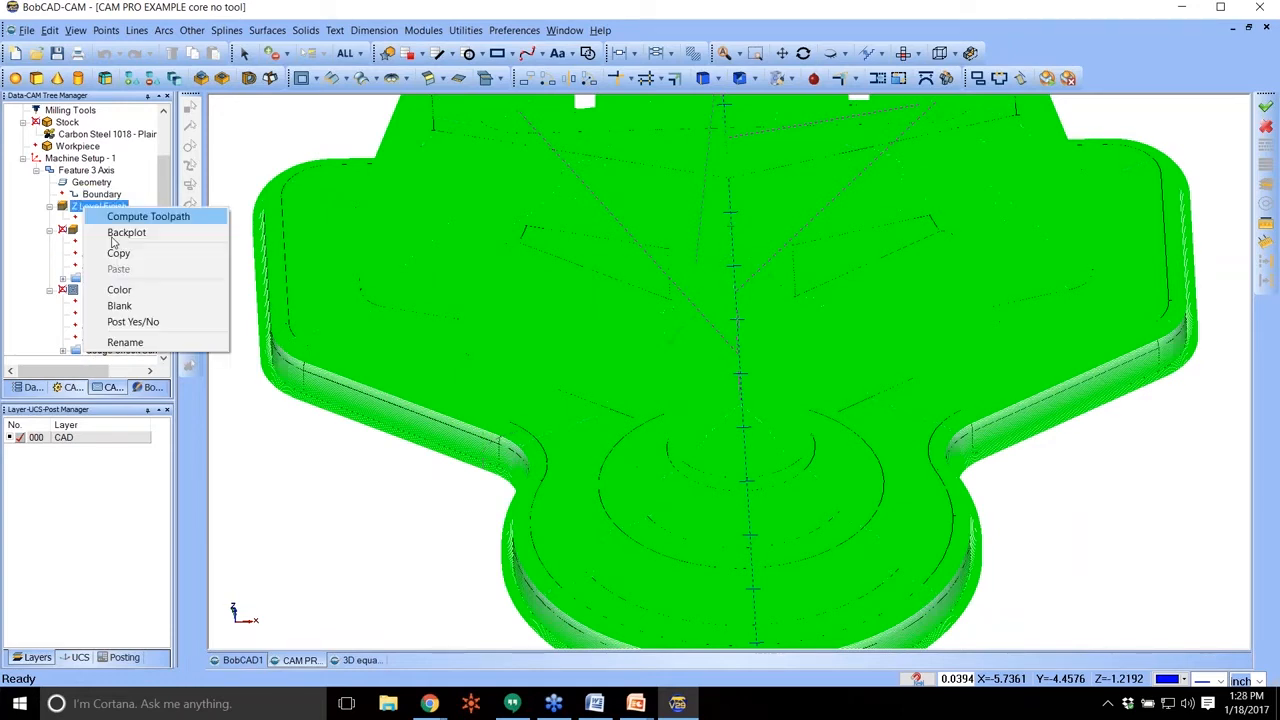
pyautogui.click(124, 306)
# Compare the toolpath coverage of the Advanced Z Level Finish and Z Level Finish operations on the core part.
pyautogui.click(118, 230)
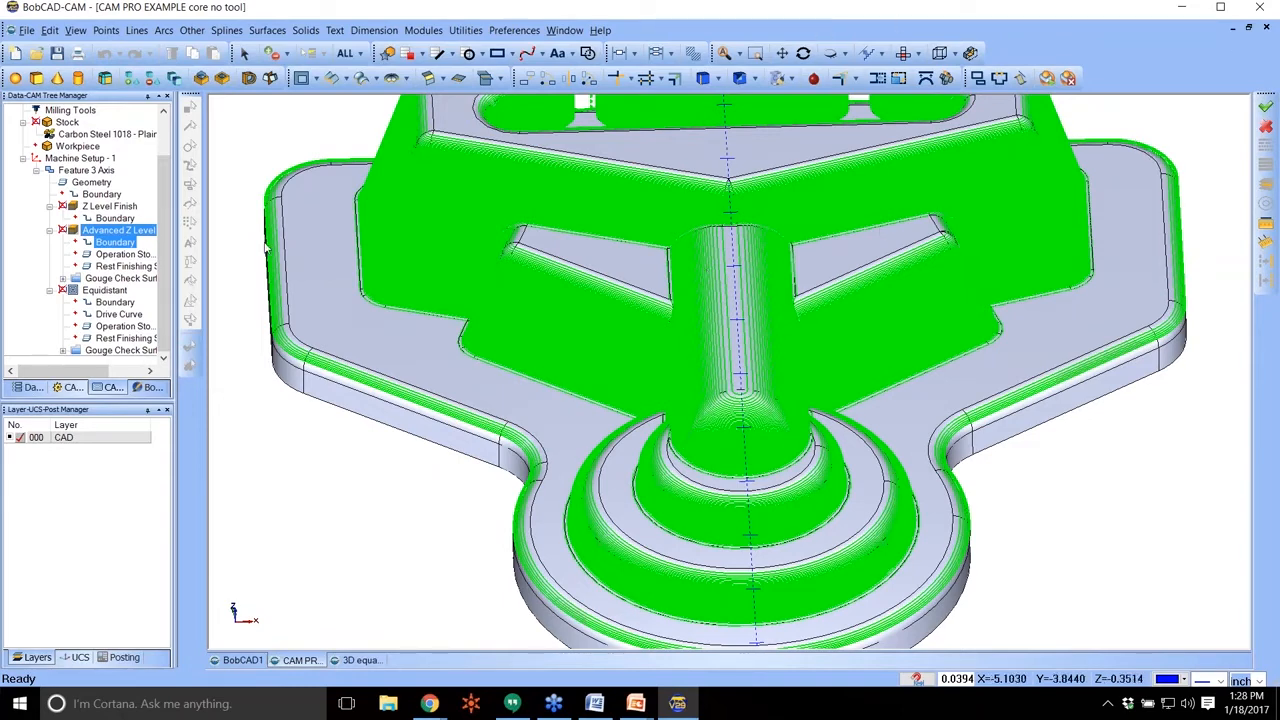
pyautogui.click(118, 207)
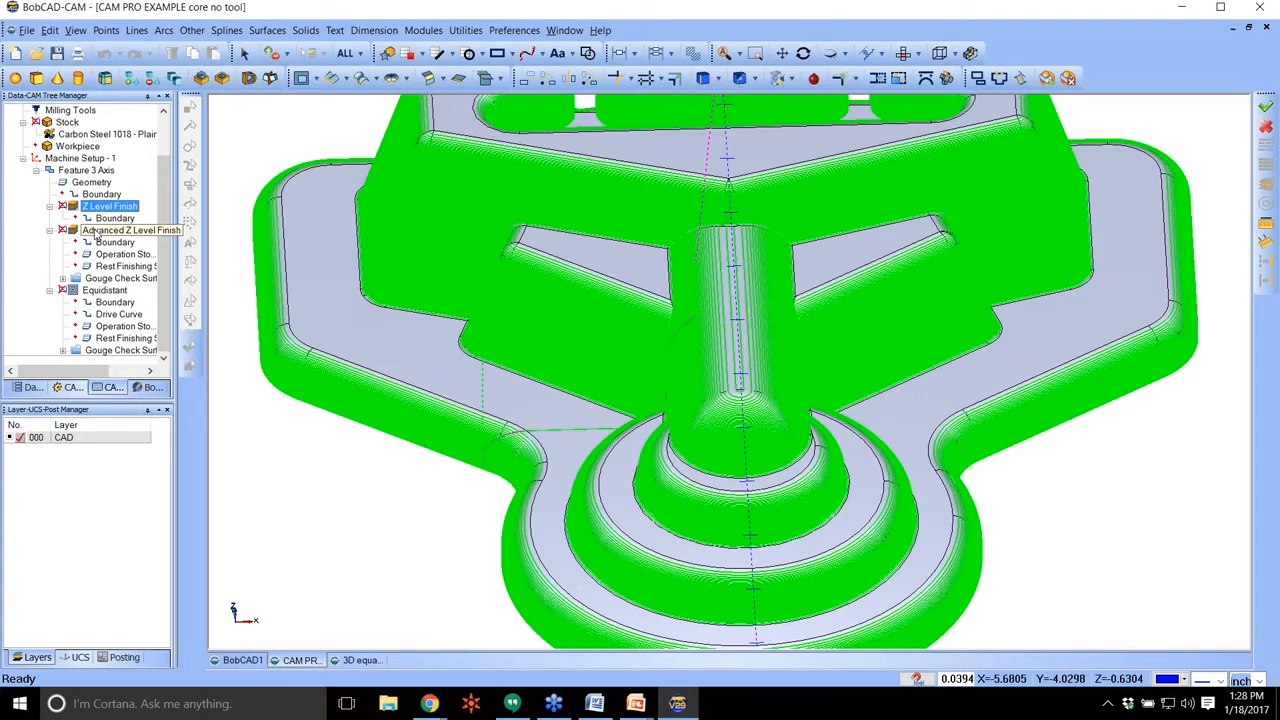
pyautogui.rightClick(98, 231)
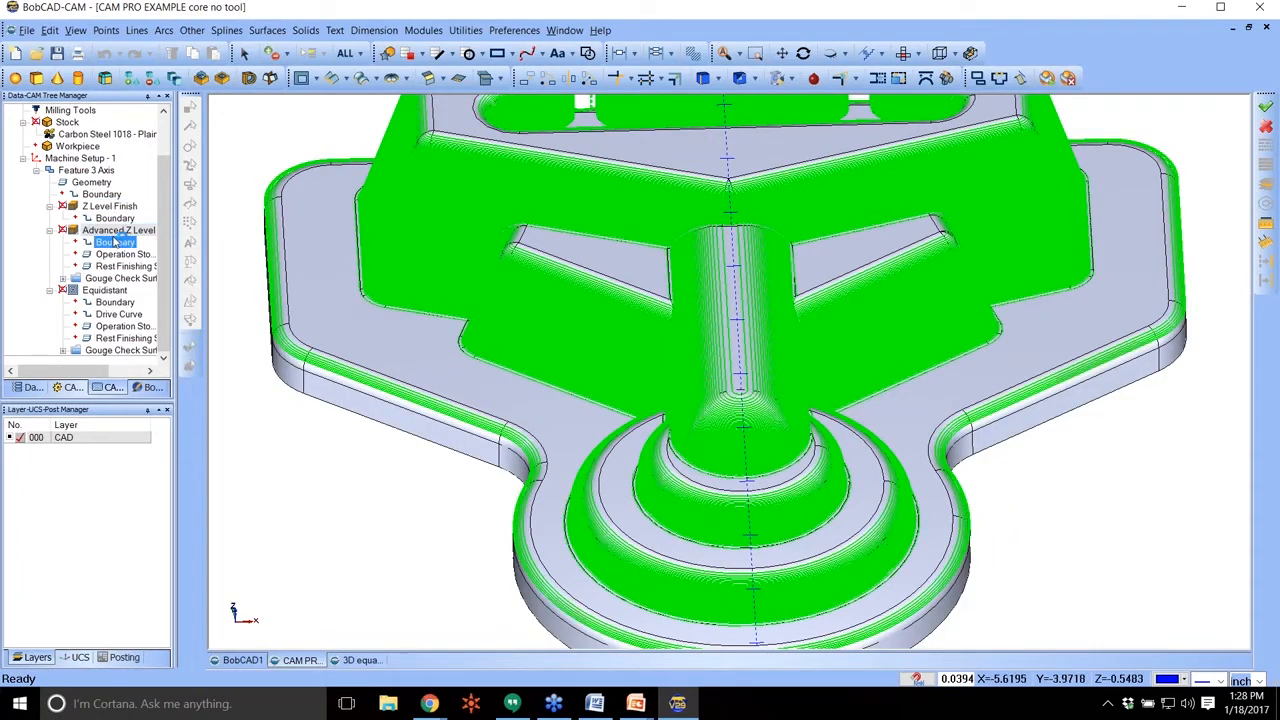
# Preview Adaptive Depth of Cut with its minimum depth step and maximum stepover for Advanced Z Level Finish, and discard the change.
pyautogui.click(100, 172)
pyautogui.rightClick(100, 172)
pyautogui.click(130, 177)
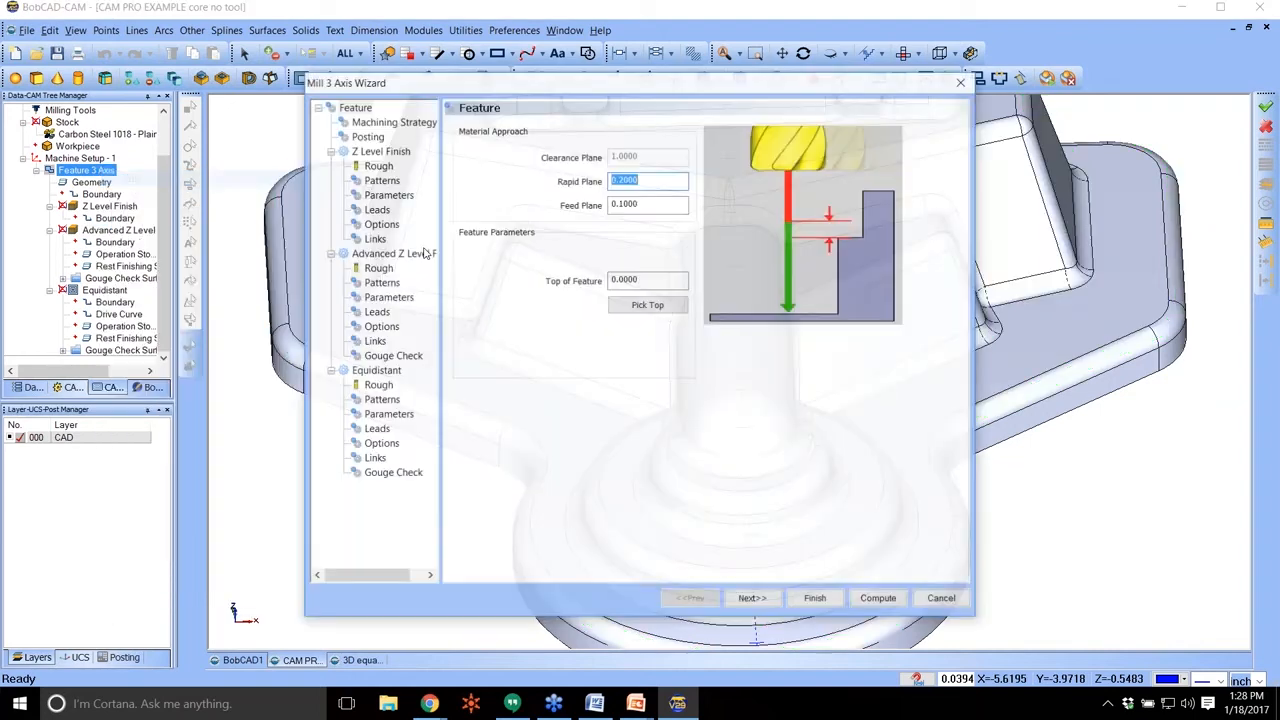
pyautogui.click(379, 282)
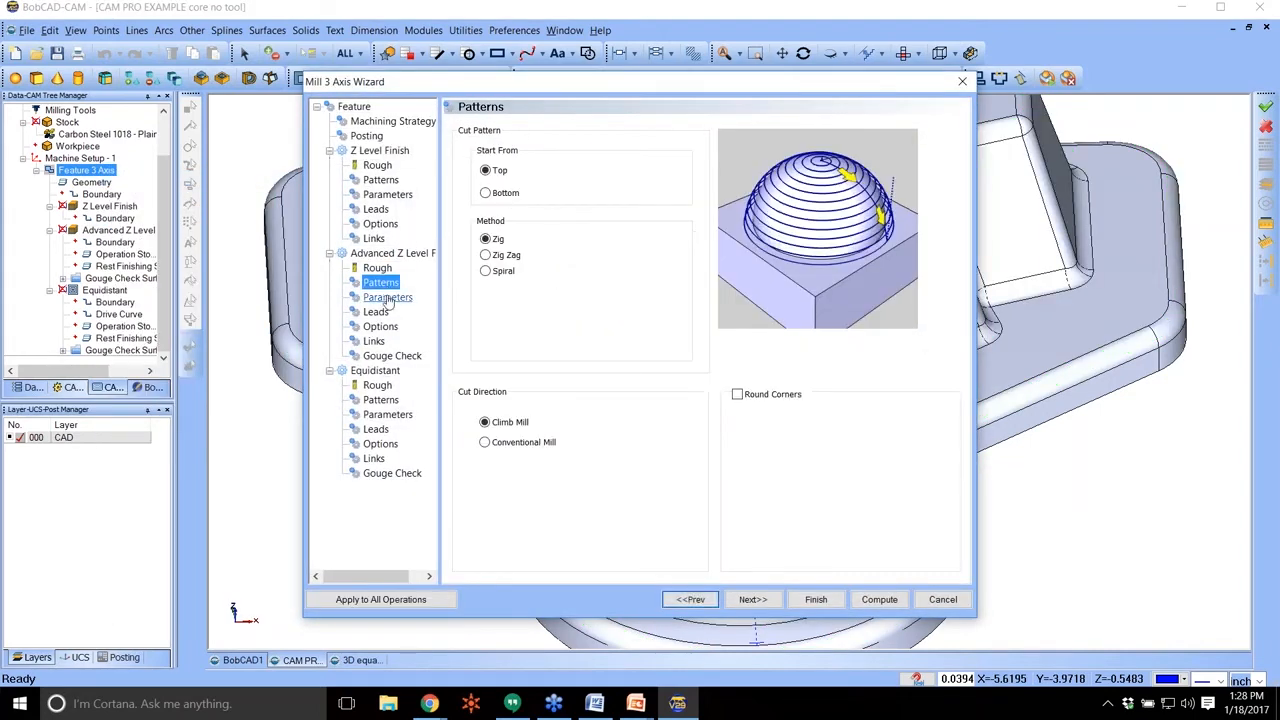
pyautogui.click(388, 298)
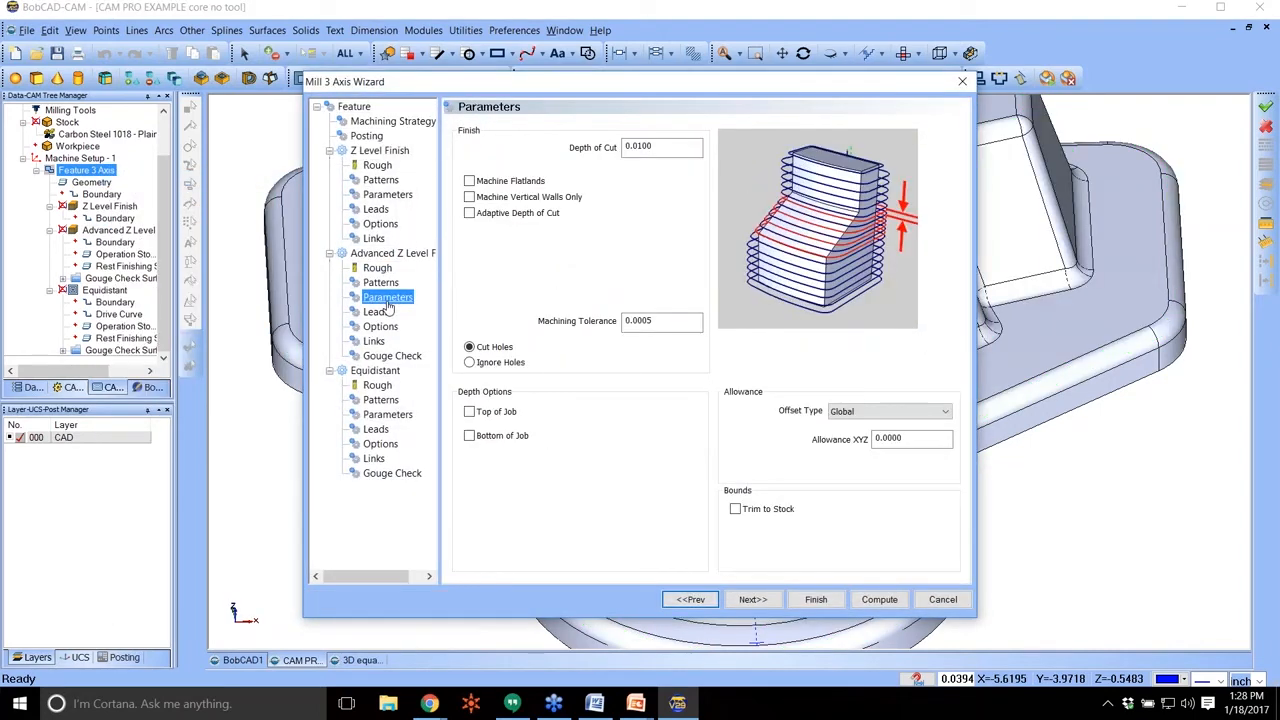
pyautogui.click(486, 216)
pyautogui.click(486, 217)
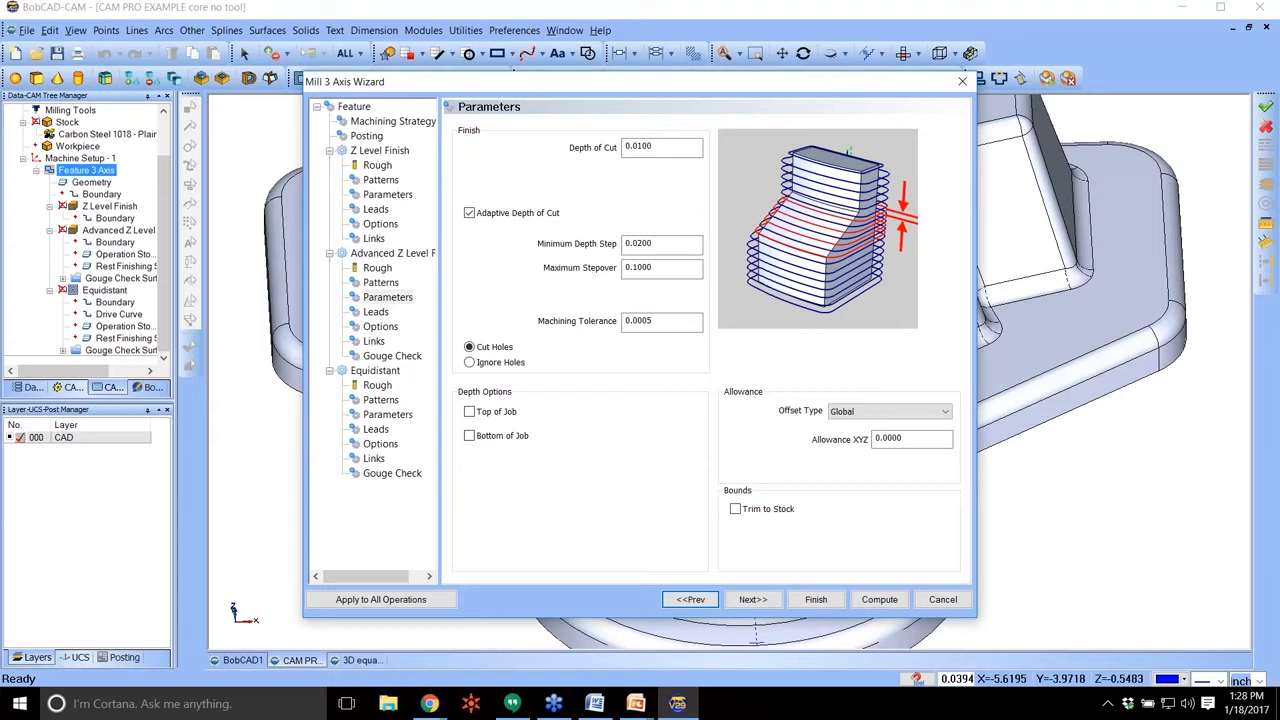
pyautogui.doubleClick(646, 267)
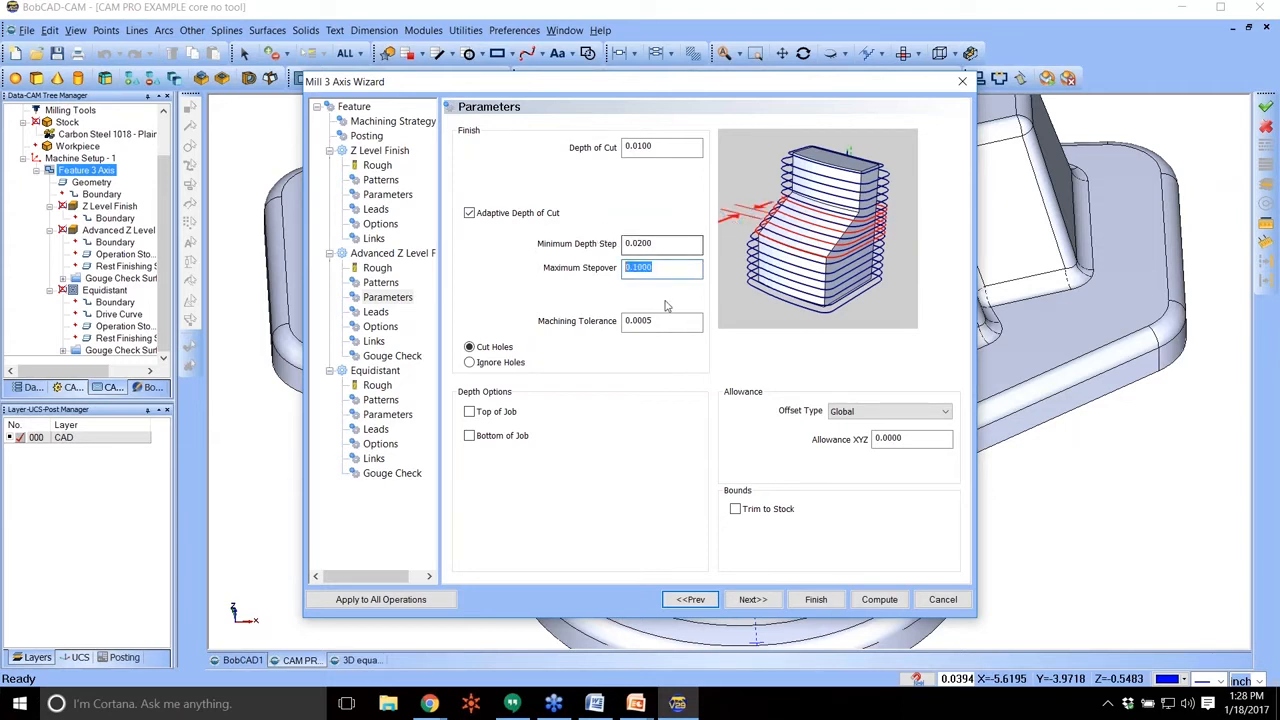
pyautogui.click(679, 243)
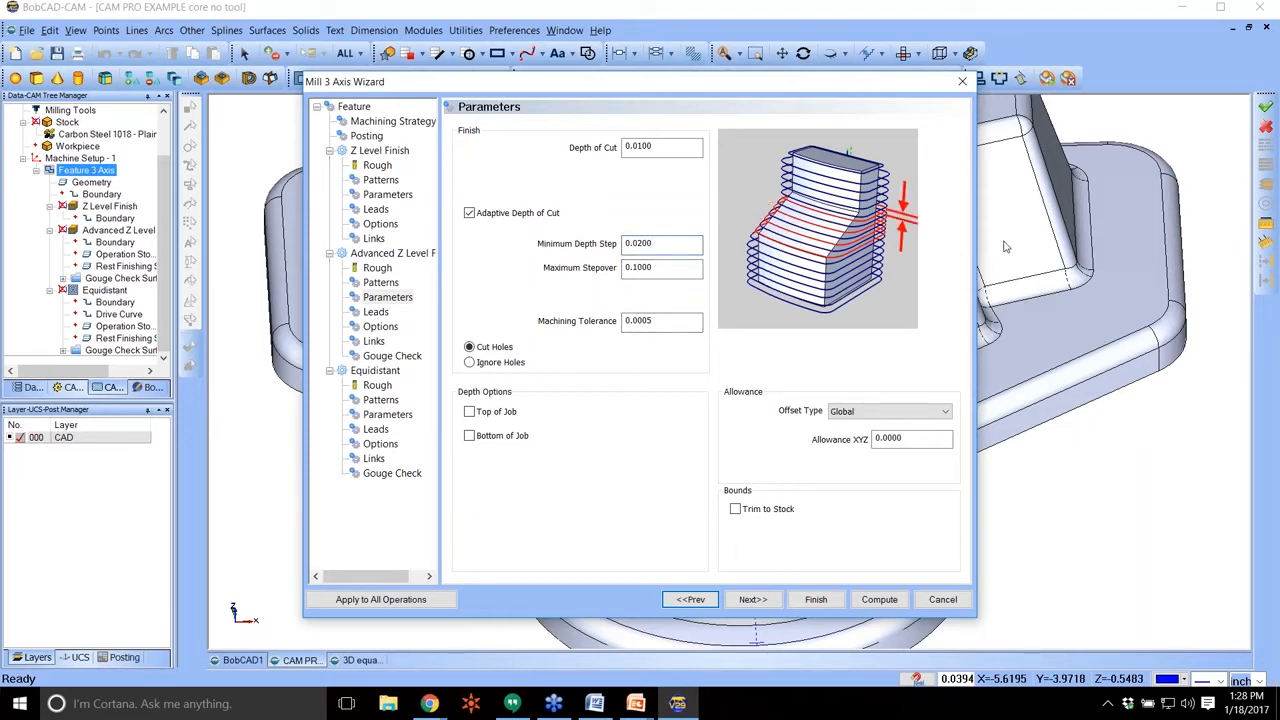
pyautogui.click(962, 81)
# Examine the spacing of the Equidistant toolpath up close around the central rounded rib.
pyautogui.click(100, 291)
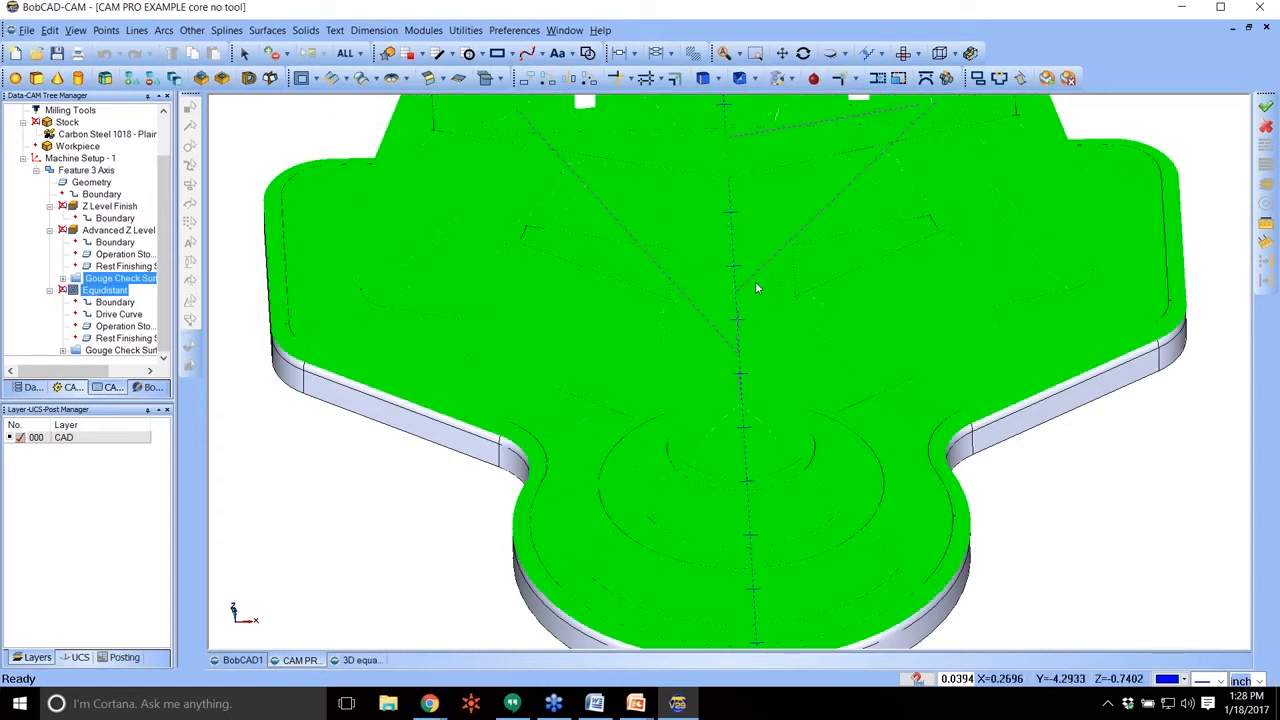
pyautogui.moveTo(757, 289); pyautogui.dragTo(729, 291, button='middle')
pyautogui.scroll(5, 700, 300)
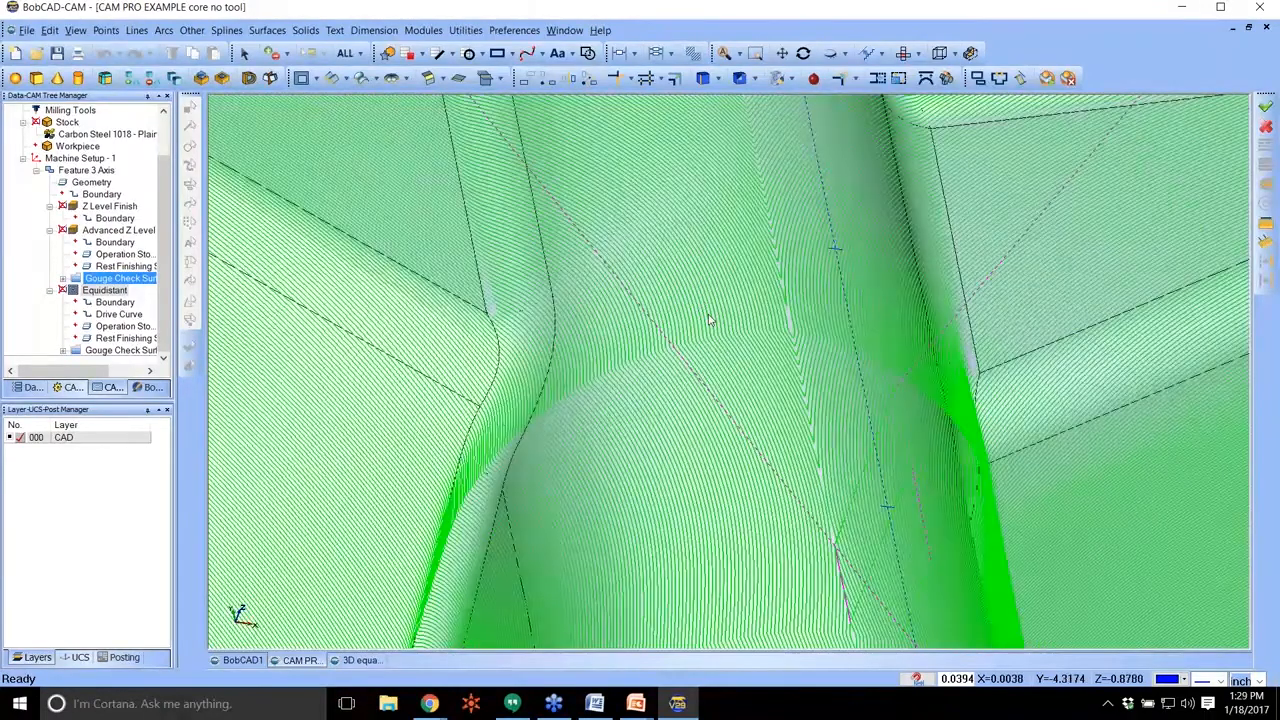
pyautogui.scroll(-5, 707, 315)
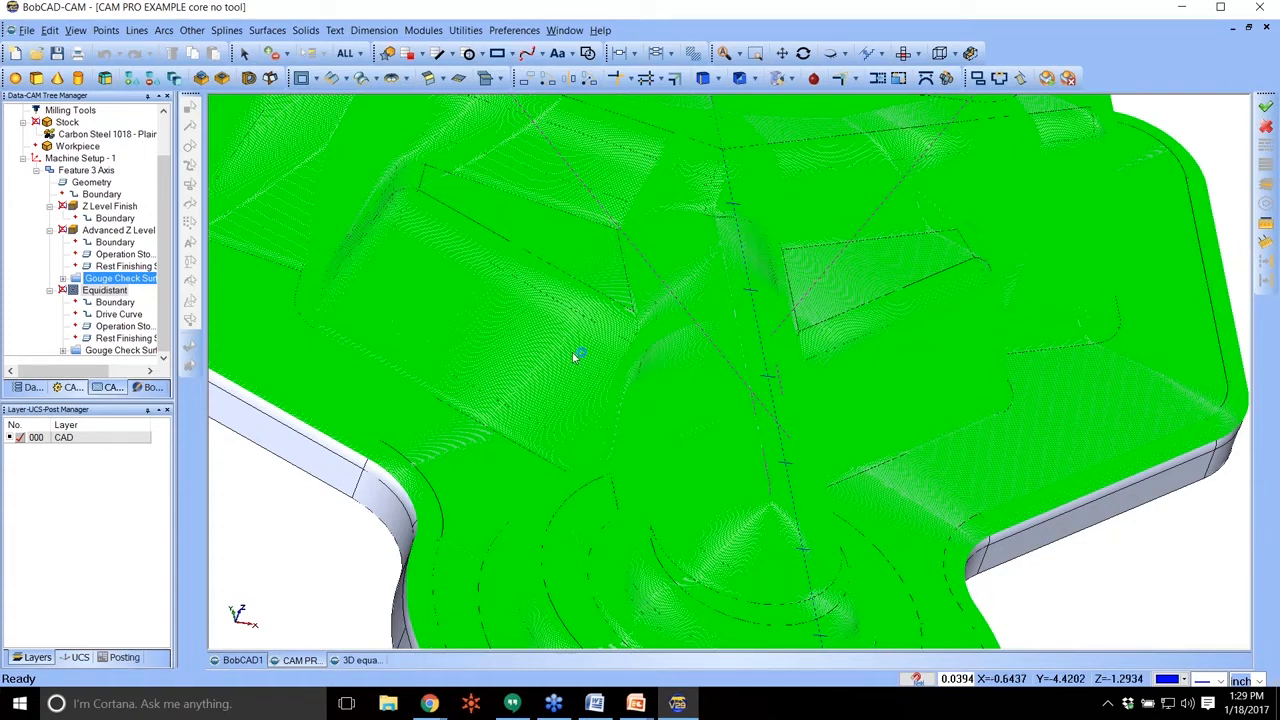
# Preview the option to pick drive curves in the Equidistant patterns, and close the wizard without keeping it.
pyautogui.click(82, 184)
pyautogui.click(86, 170)
pyautogui.rightClick(86, 170)
pyautogui.click(114, 177)
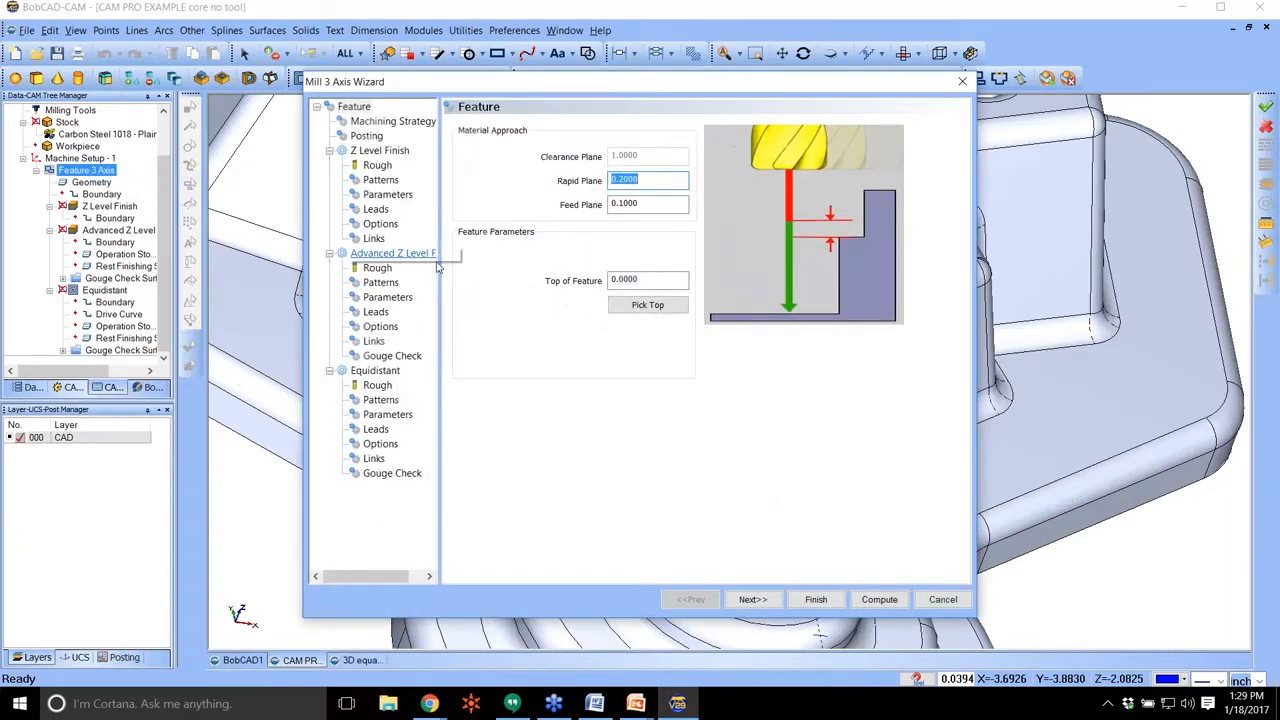
pyautogui.click(383, 413)
pyautogui.click(380, 400)
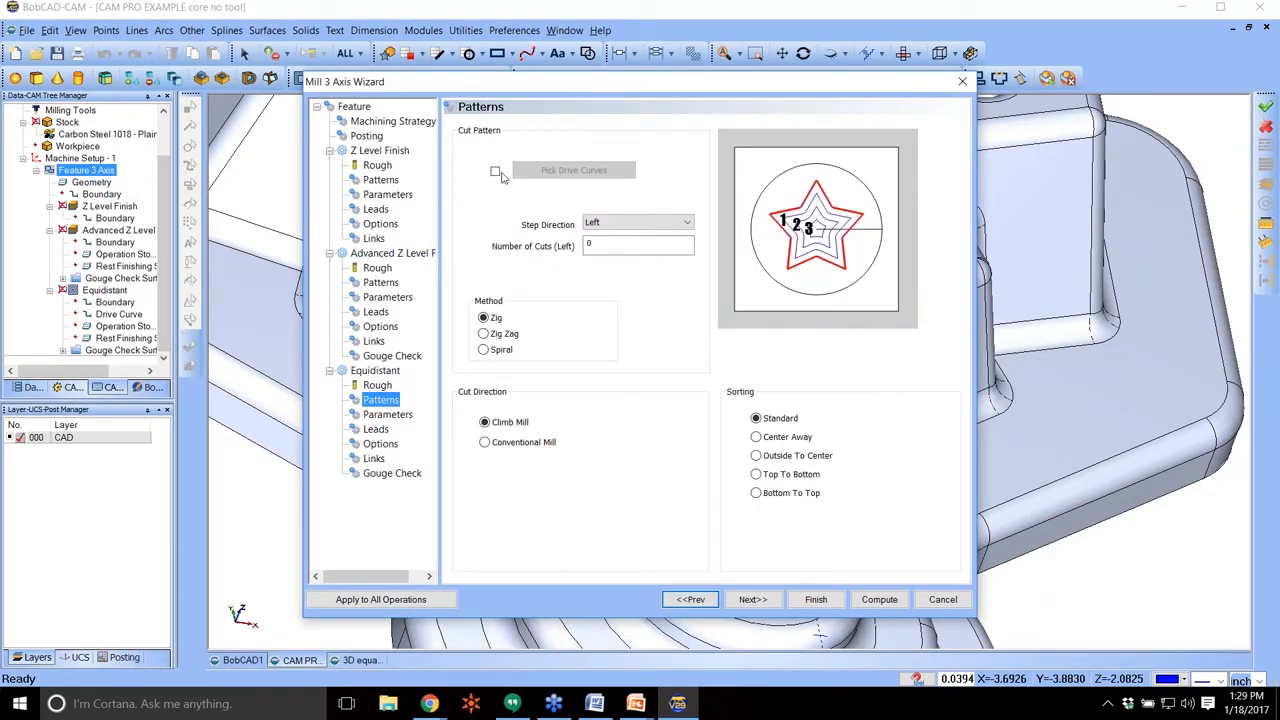
pyautogui.click(495, 172)
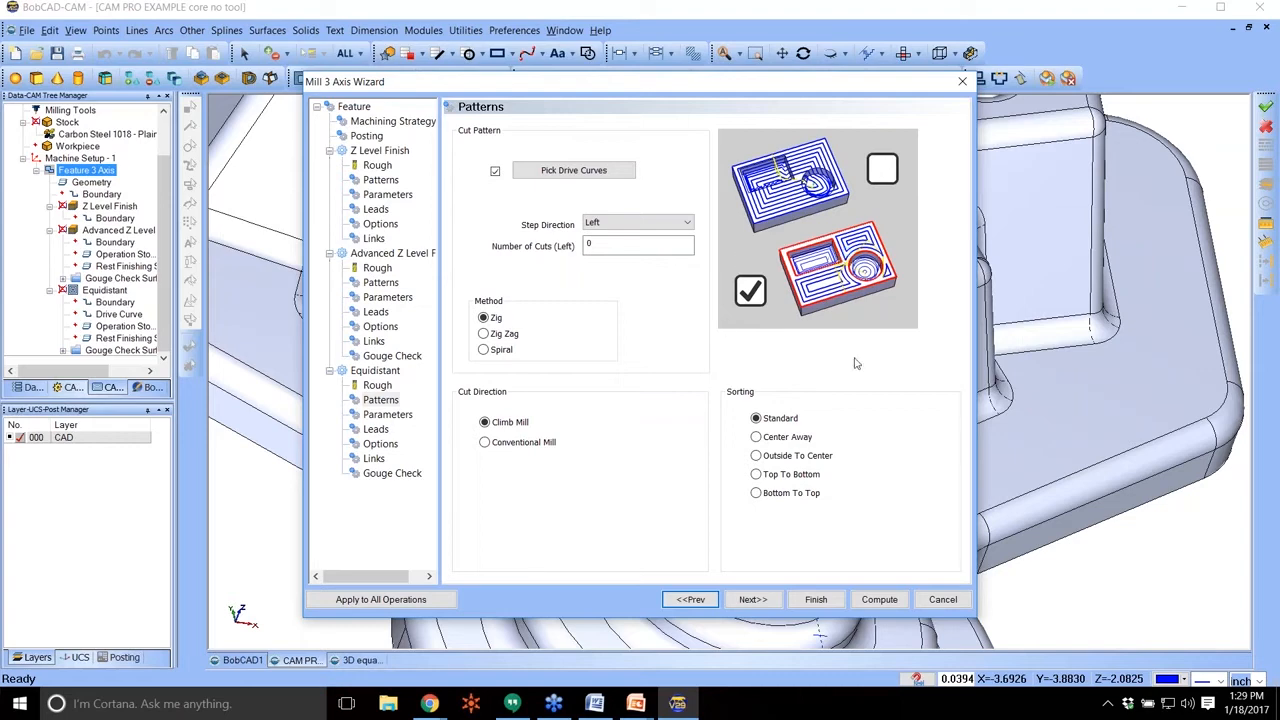
pyautogui.click(961, 86)
pyautogui.scroll(-4, 788, 225)
pyautogui.moveTo(862, 240); pyautogui.dragTo(841, 222, button='middle')
pyautogui.click(112, 279)
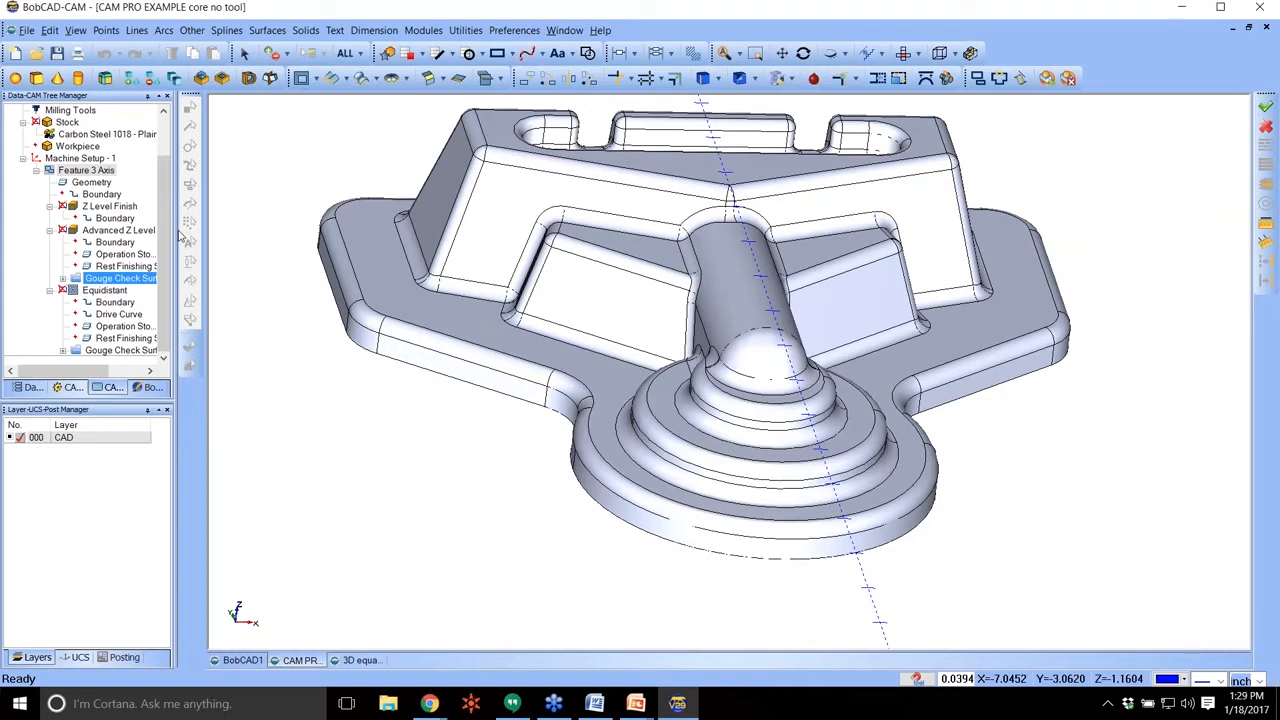
pyautogui.rightClick(100, 160)
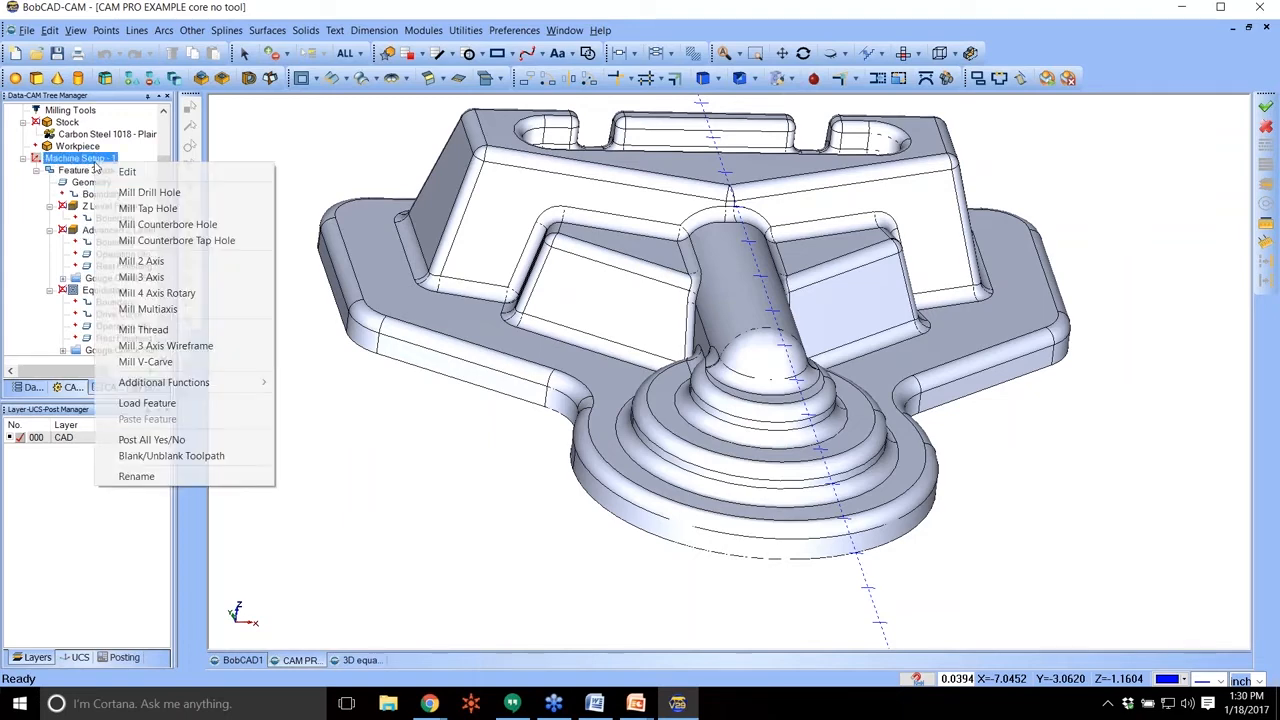
pyautogui.click(127, 171)
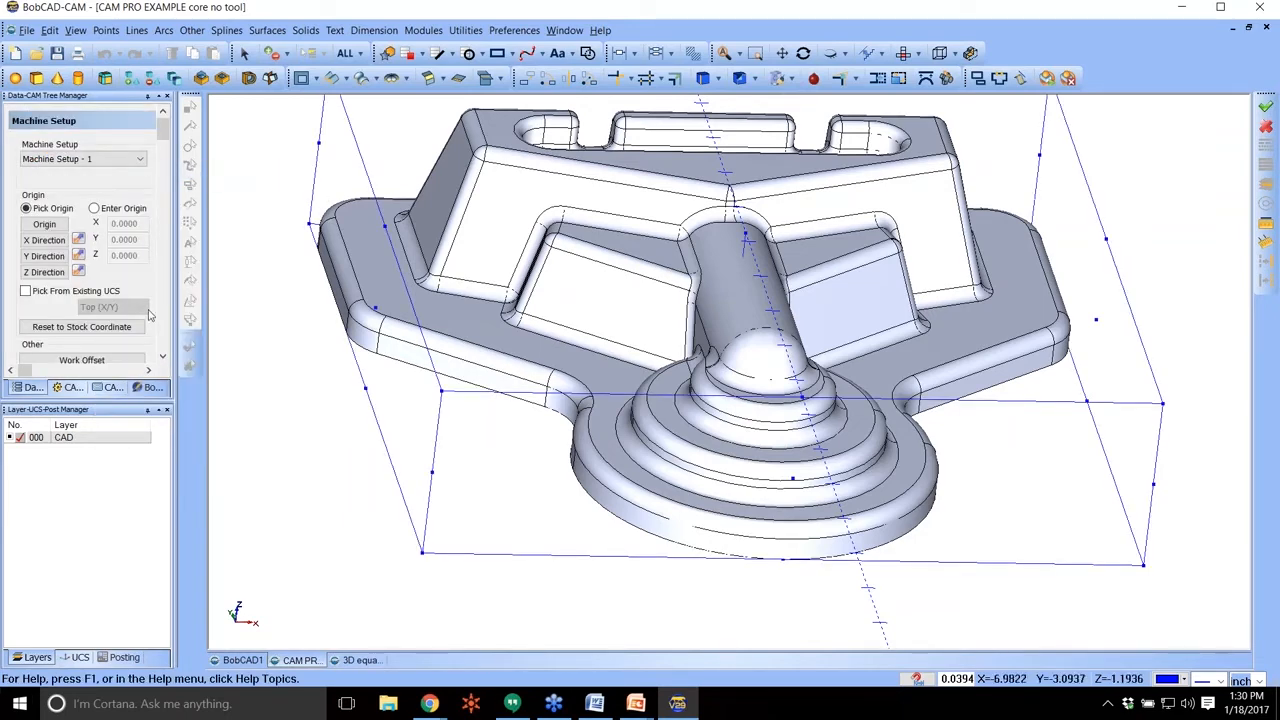
pyautogui.scroll(-3, 98, 317)
pyautogui.click(104, 300)
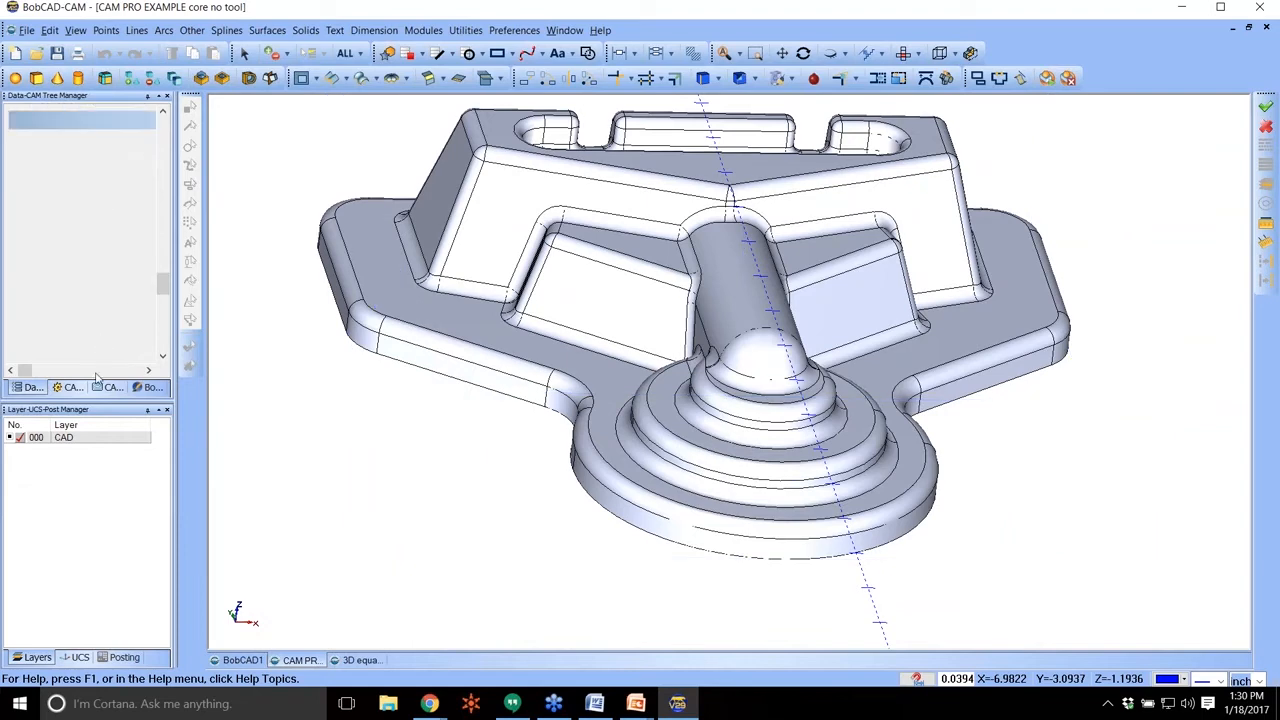
# Look up the Corner Rounding operation in the Mill 2 Axis machining strategies and close the wizard without adding a feature.
pyautogui.rightClick(87, 164)
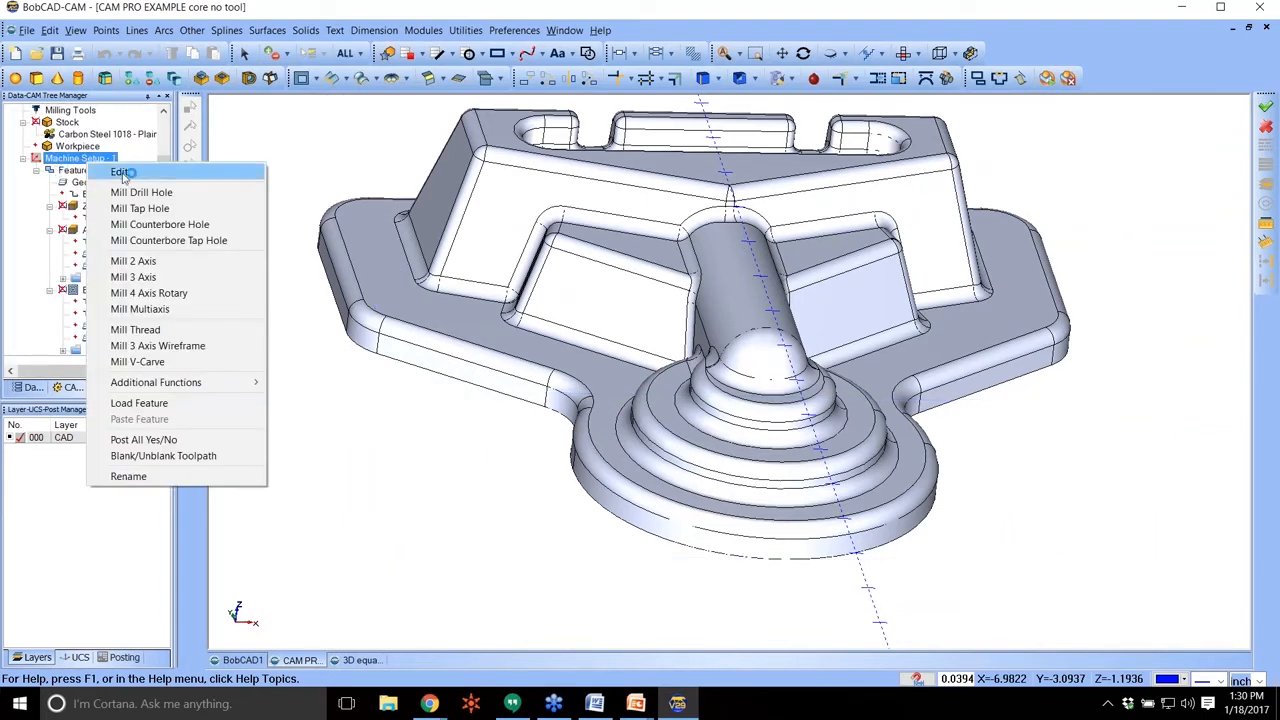
pyautogui.click(133, 261)
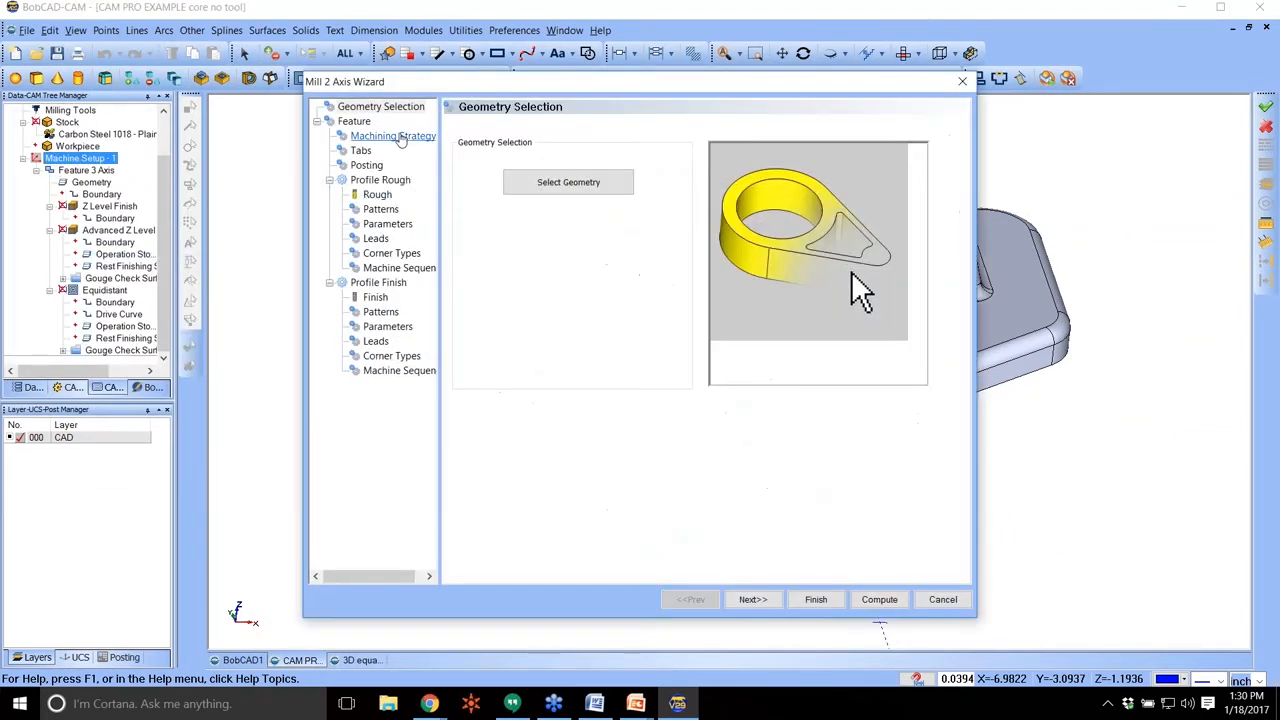
pyautogui.click(399, 137)
pyautogui.click(399, 137)
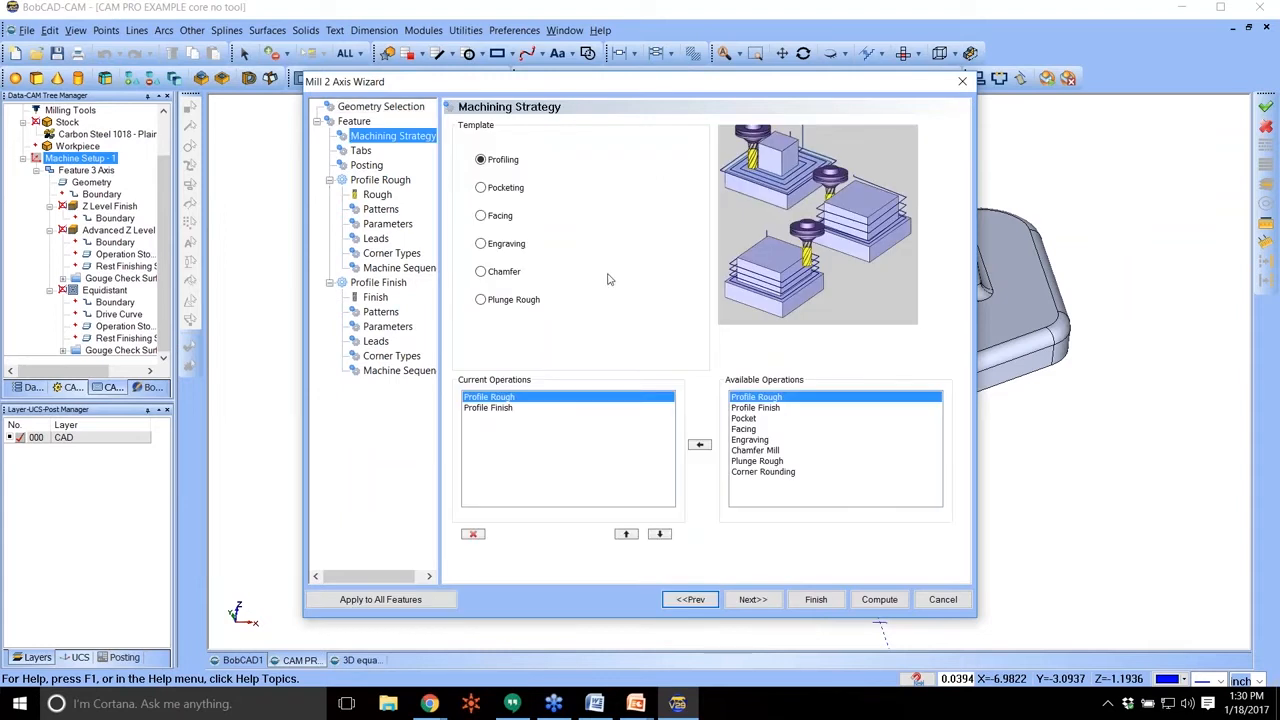
pyautogui.click(775, 472)
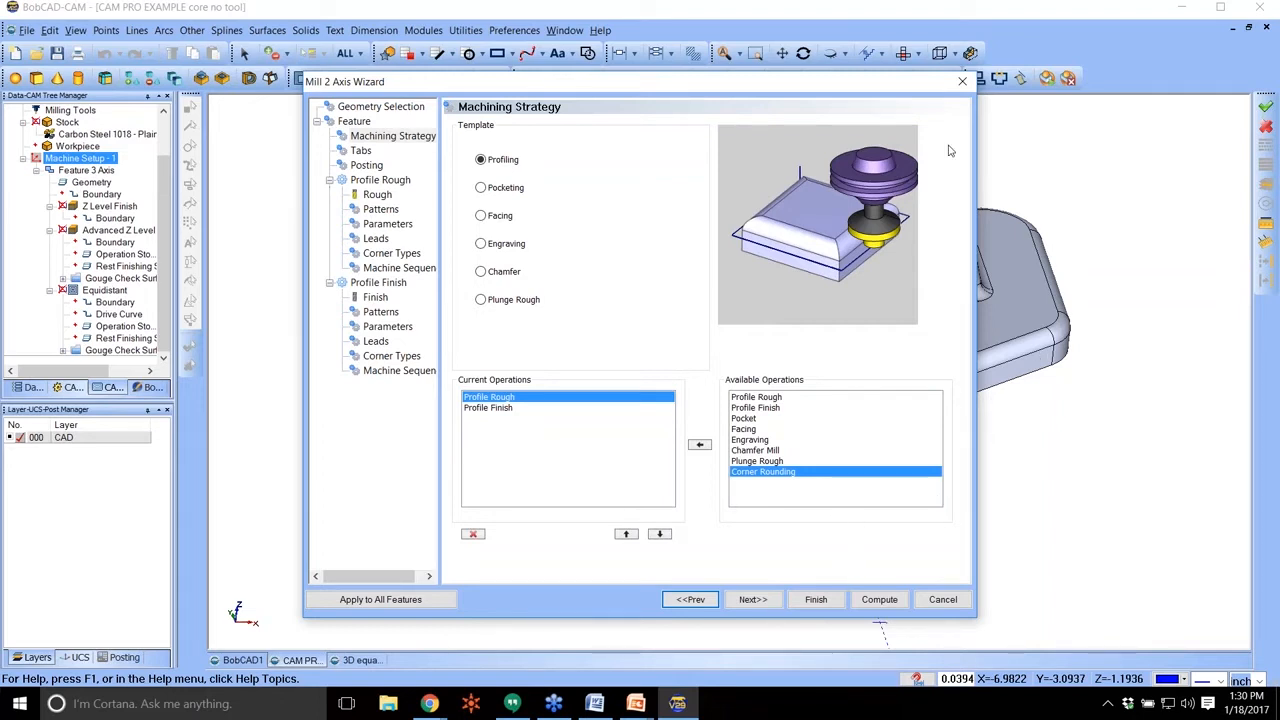
pyautogui.click(966, 81)
# Enable Angle Range in the Equidistant options, machining between slope angles 0 and 30, and save the Mill 3 Axis feature.
pyautogui.click(118, 302)
pyautogui.click(112, 290)
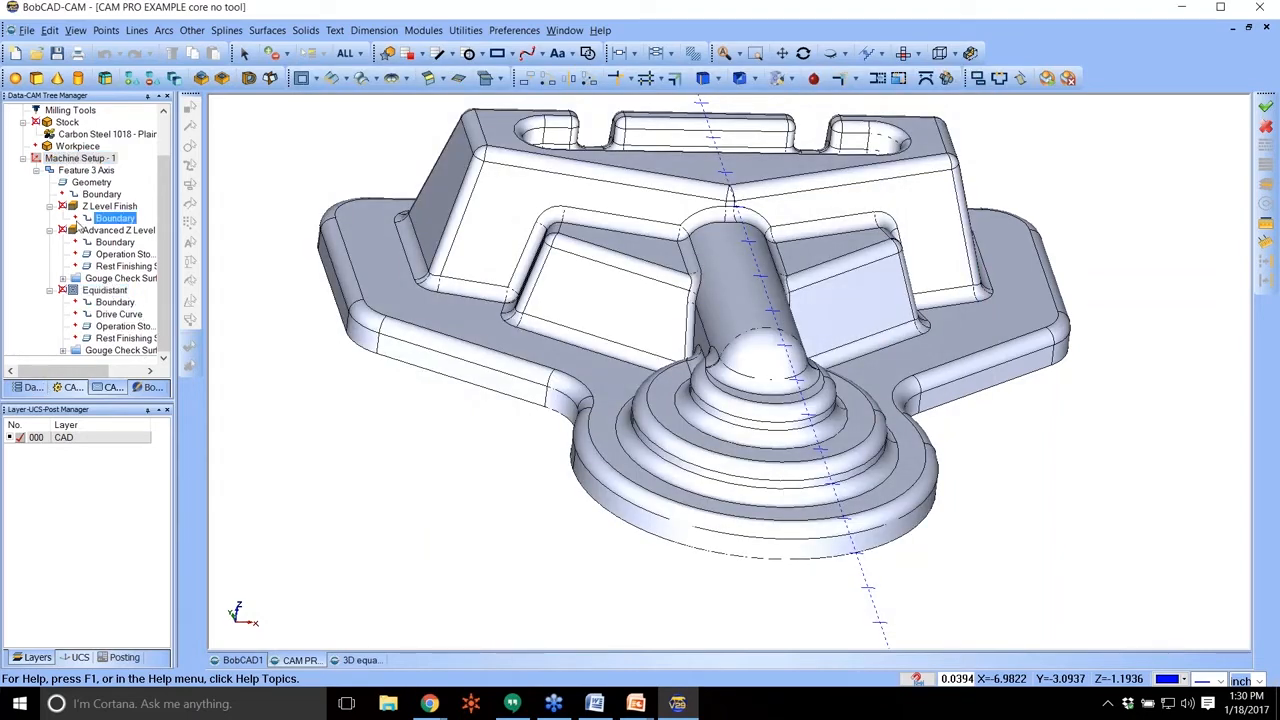
pyautogui.doubleClick(92, 290)
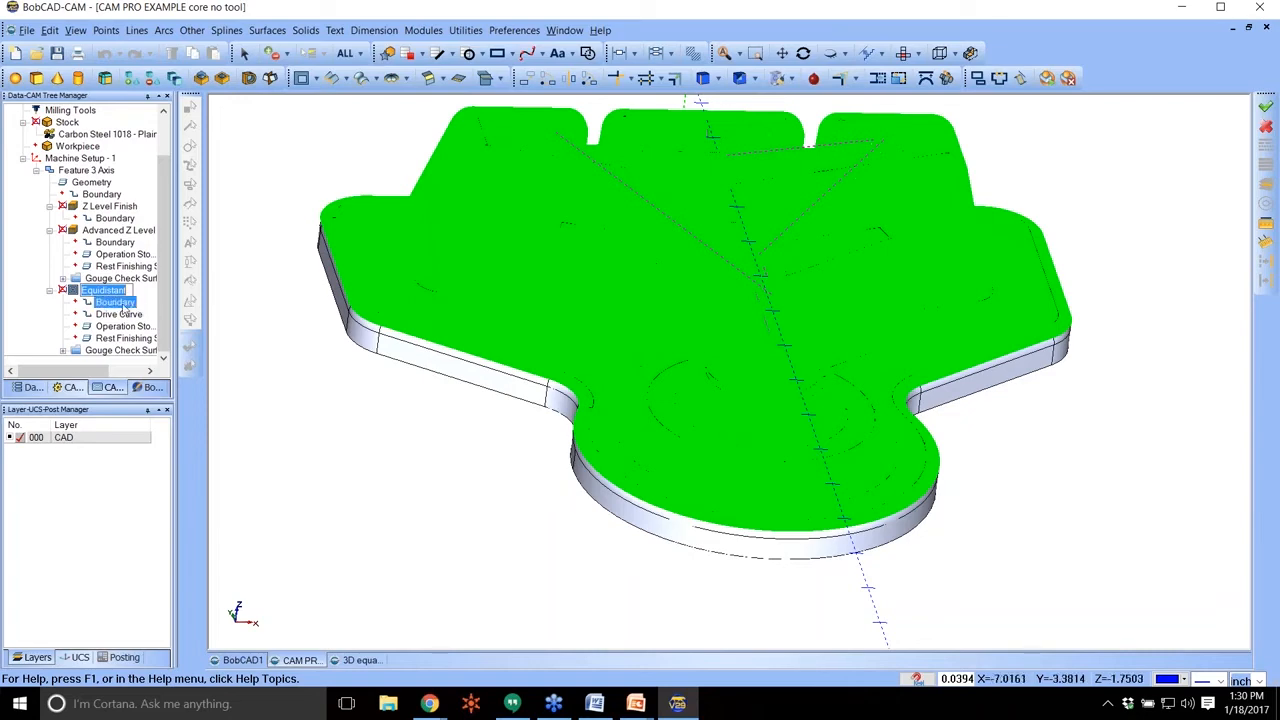
pyautogui.rightClick(106, 173)
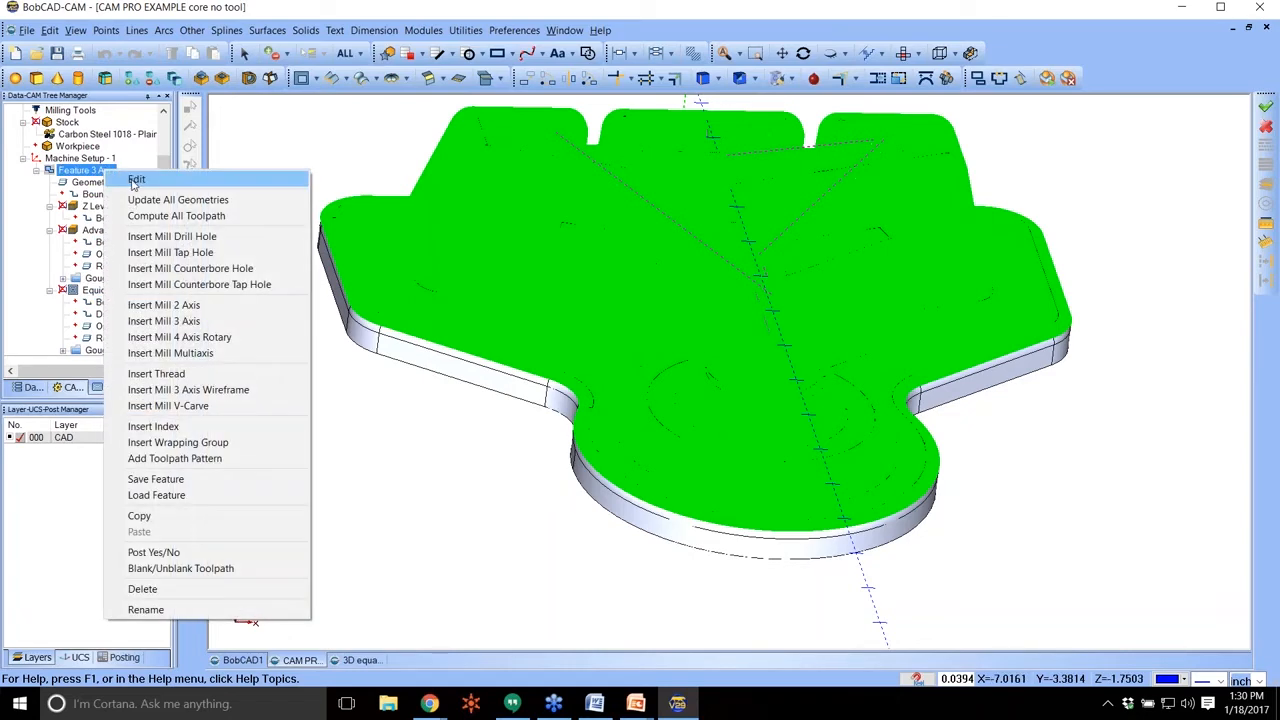
pyautogui.click(134, 184)
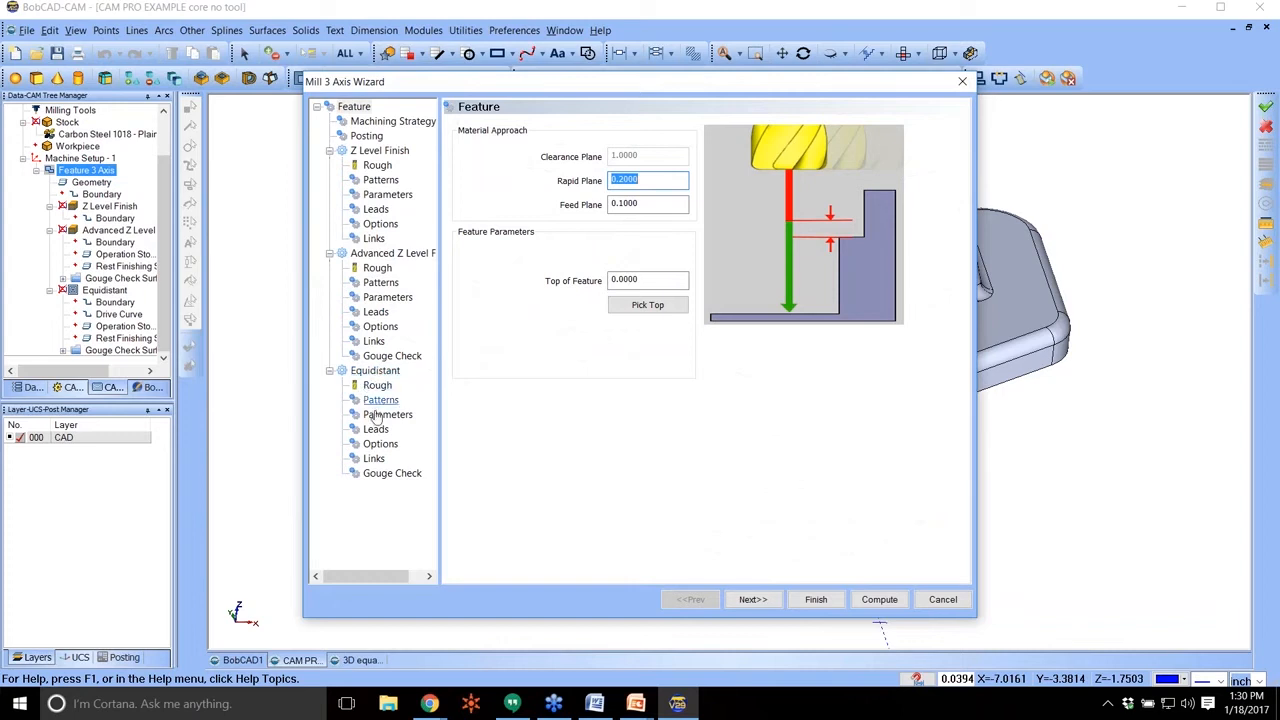
pyautogui.click(379, 443)
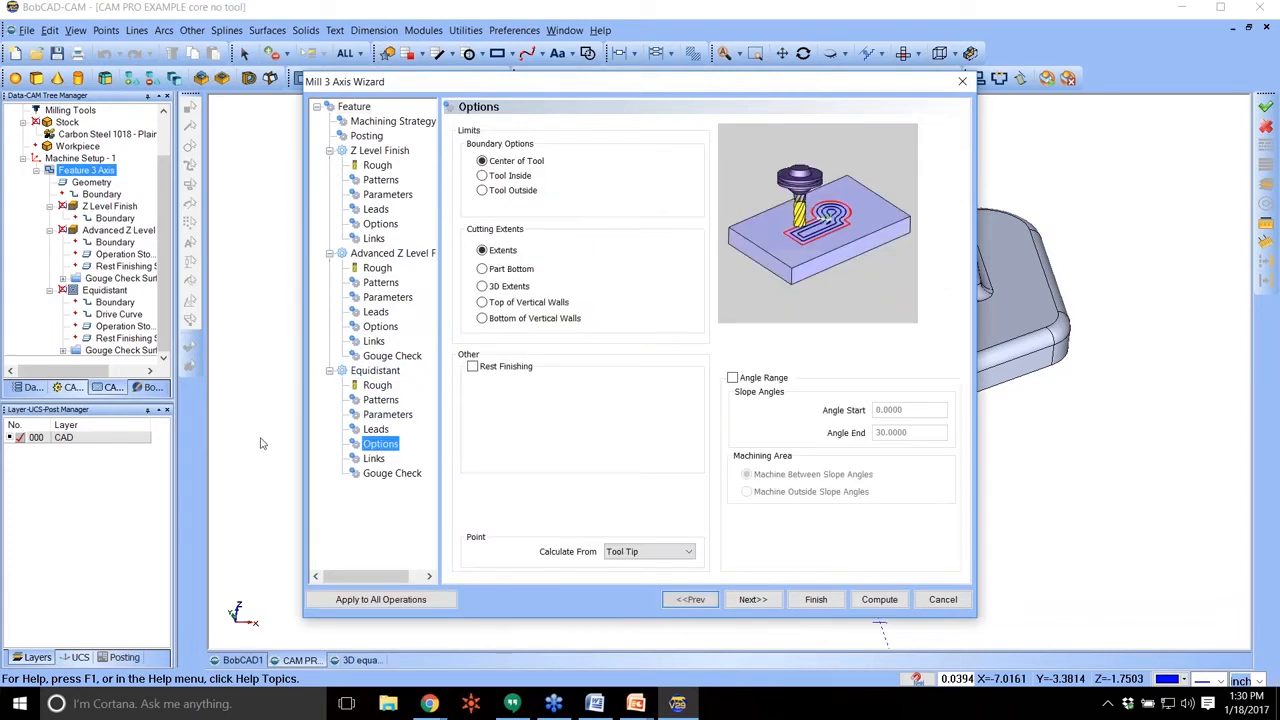
pyautogui.click(732, 378)
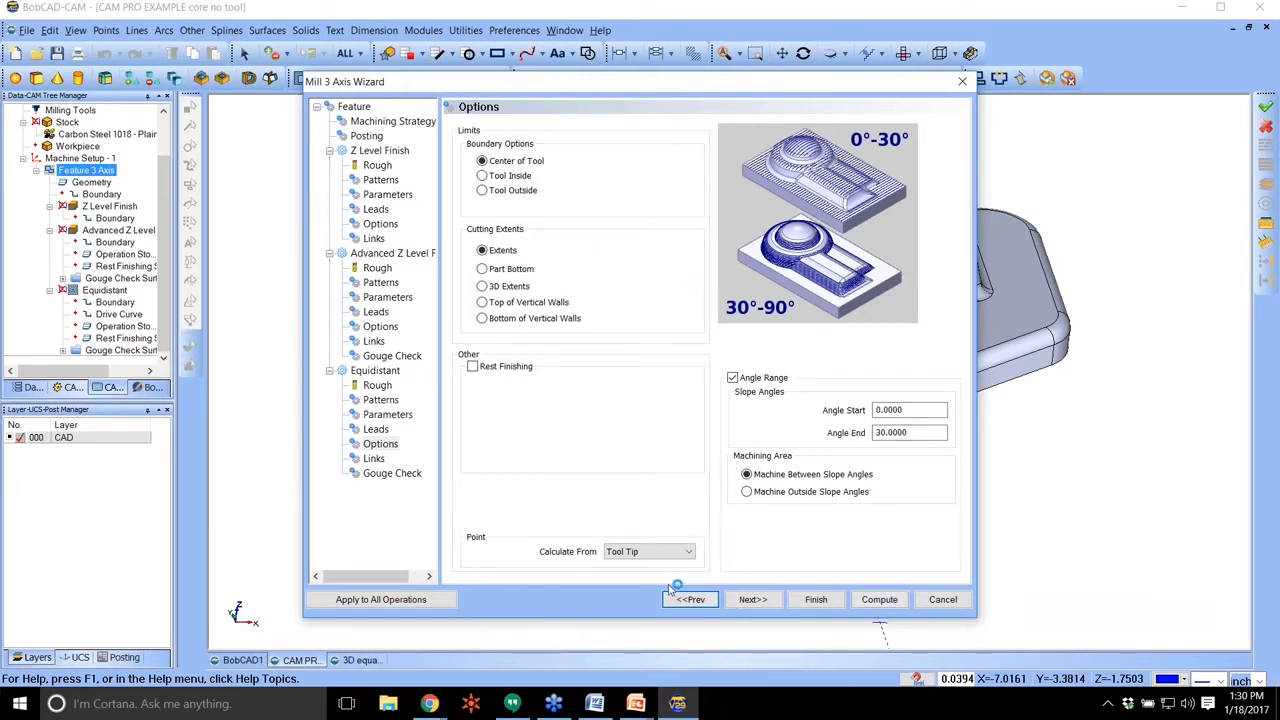
pyautogui.click(816, 600)
# Compute the Equidistant toolpath, check the processor load in Task Manager meanwhile, and inspect the result on the core model.
pyautogui.rightClick(104, 278)
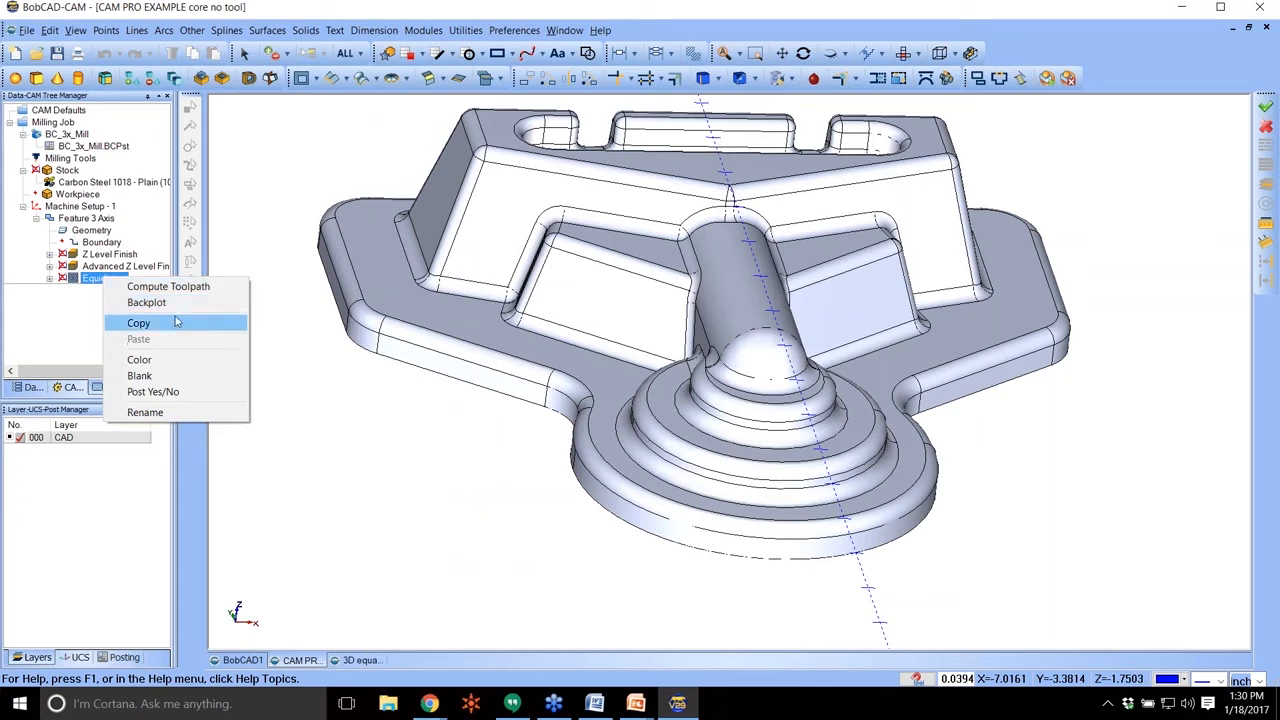
pyautogui.click(194, 288)
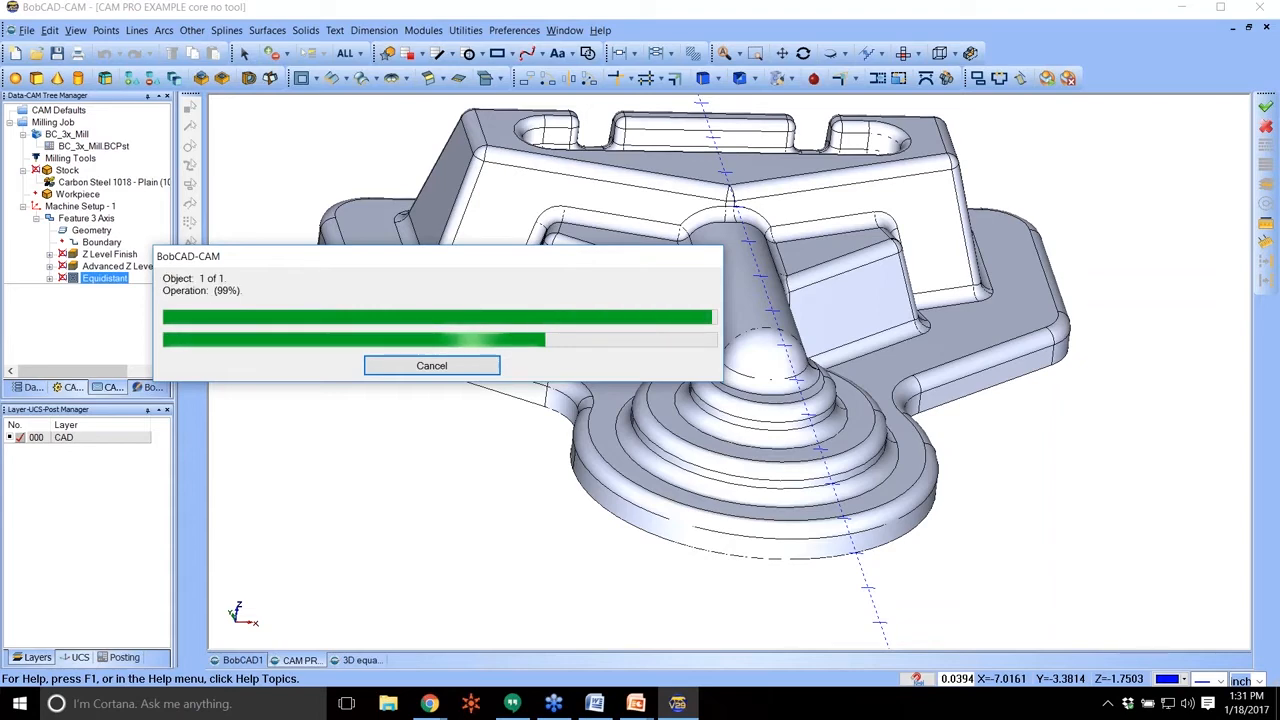
pyautogui.hotkey('ctrl', 'shift', 'Escape')
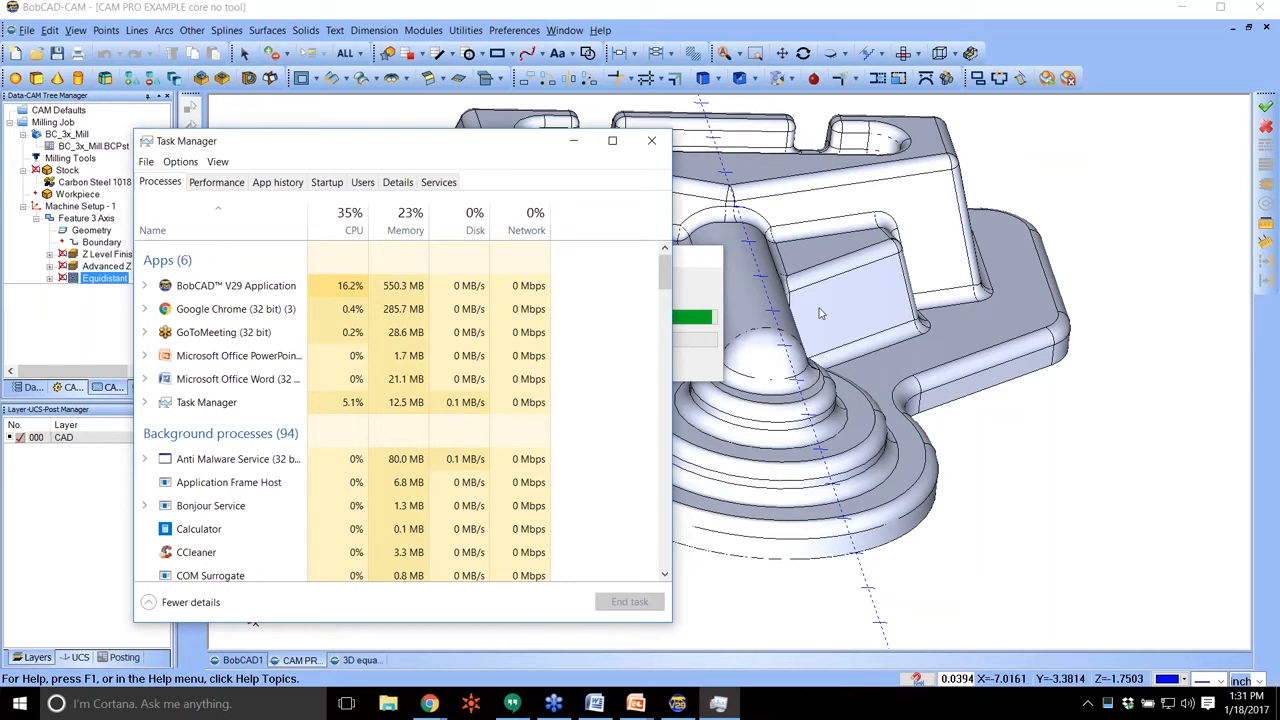
pyautogui.moveTo(399, 150); pyautogui.dragTo(0, 150)
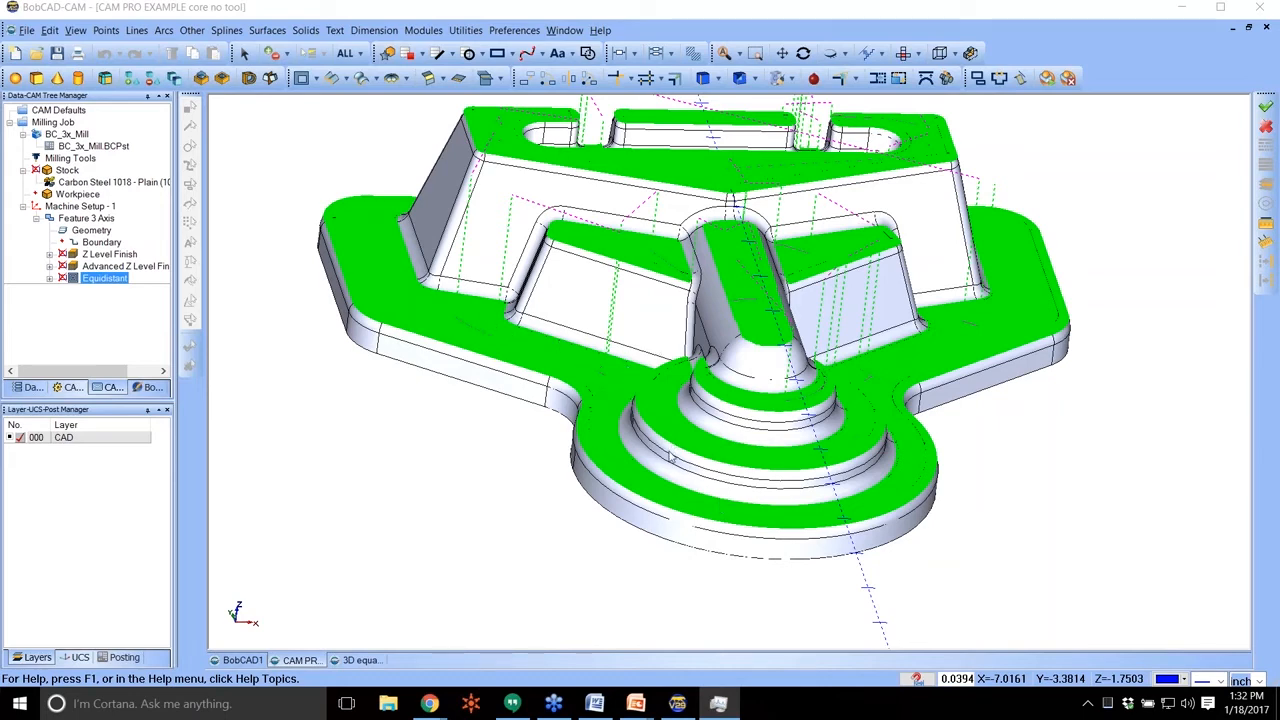
pyautogui.moveTo(768, 274); pyautogui.dragTo(758, 298, button='middle')
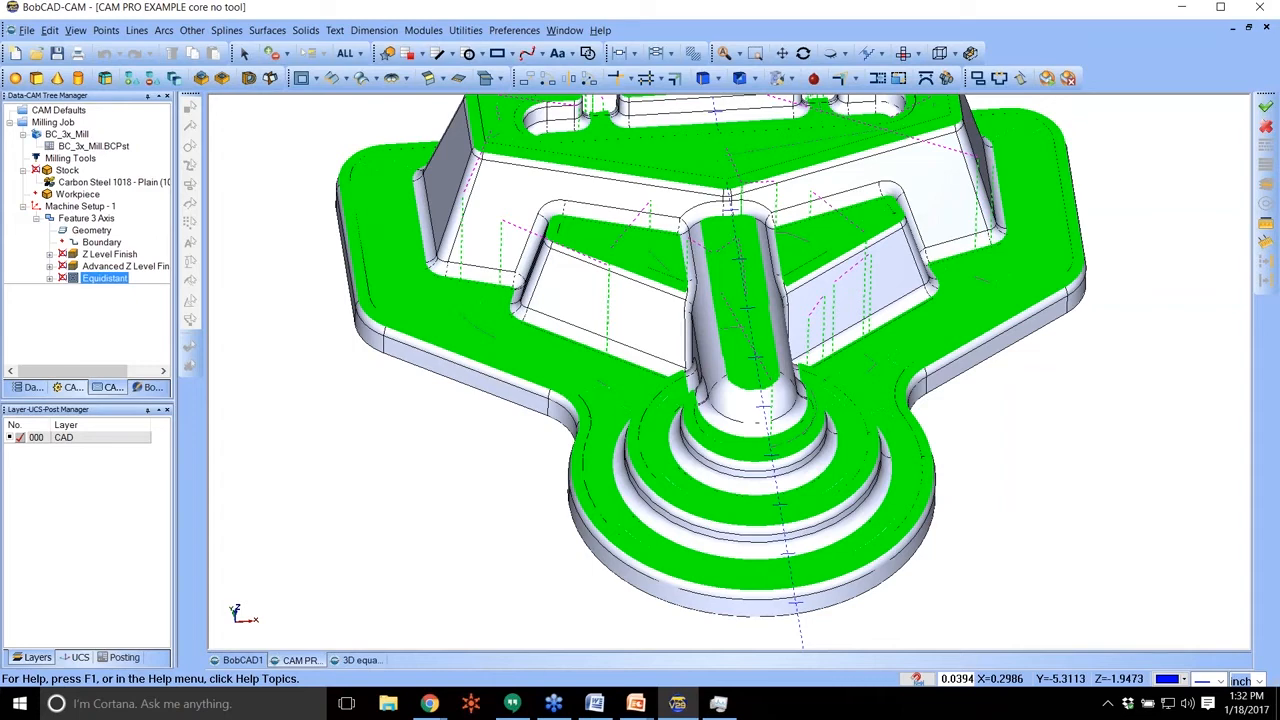
# Review the slope angle range in the Equidistant options of the first Mill 3 Axis feature and close the wizard without changes.
pyautogui.click(100, 218)
pyautogui.rightClick(100, 218)
pyautogui.click(120, 236)
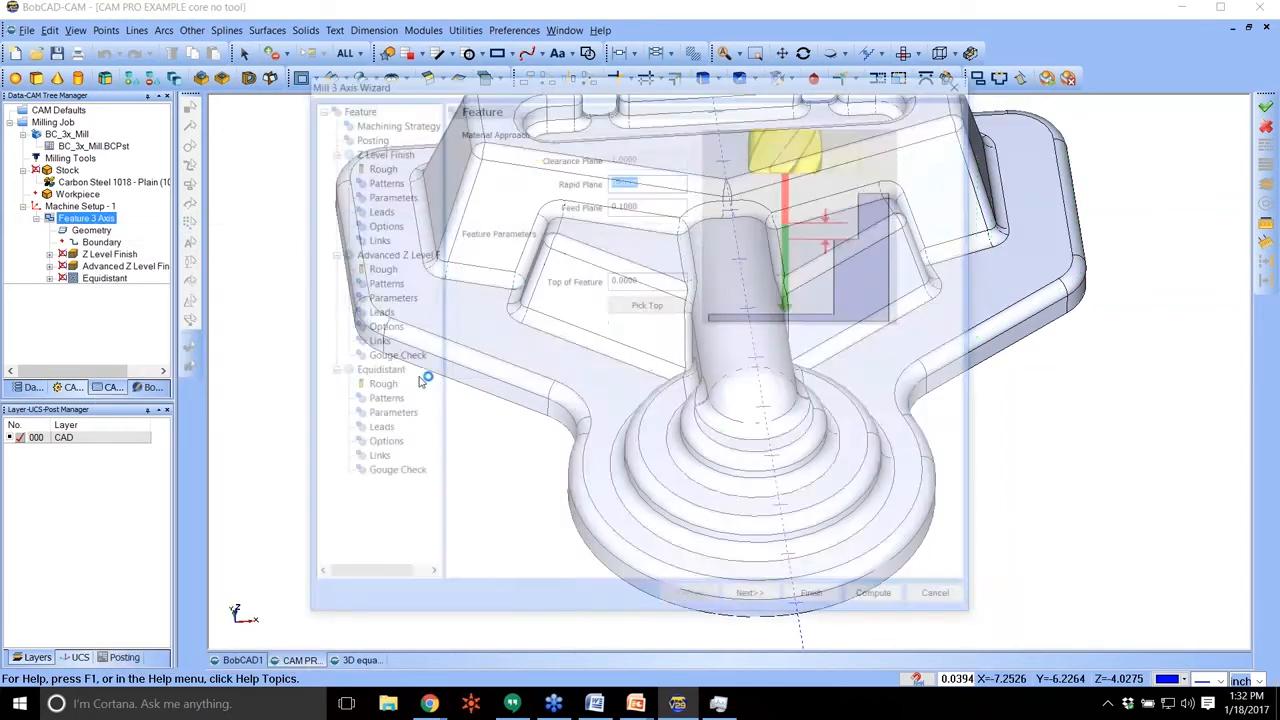
pyautogui.click(380, 443)
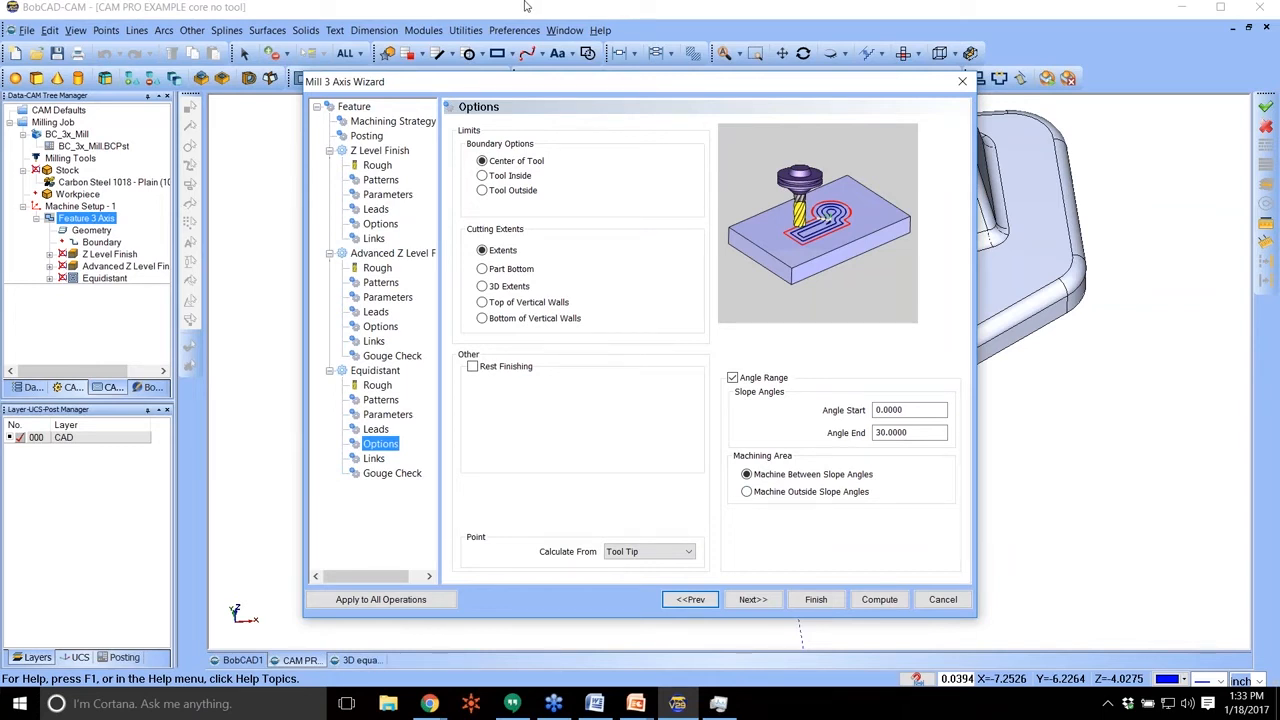
pyautogui.click(962, 81)
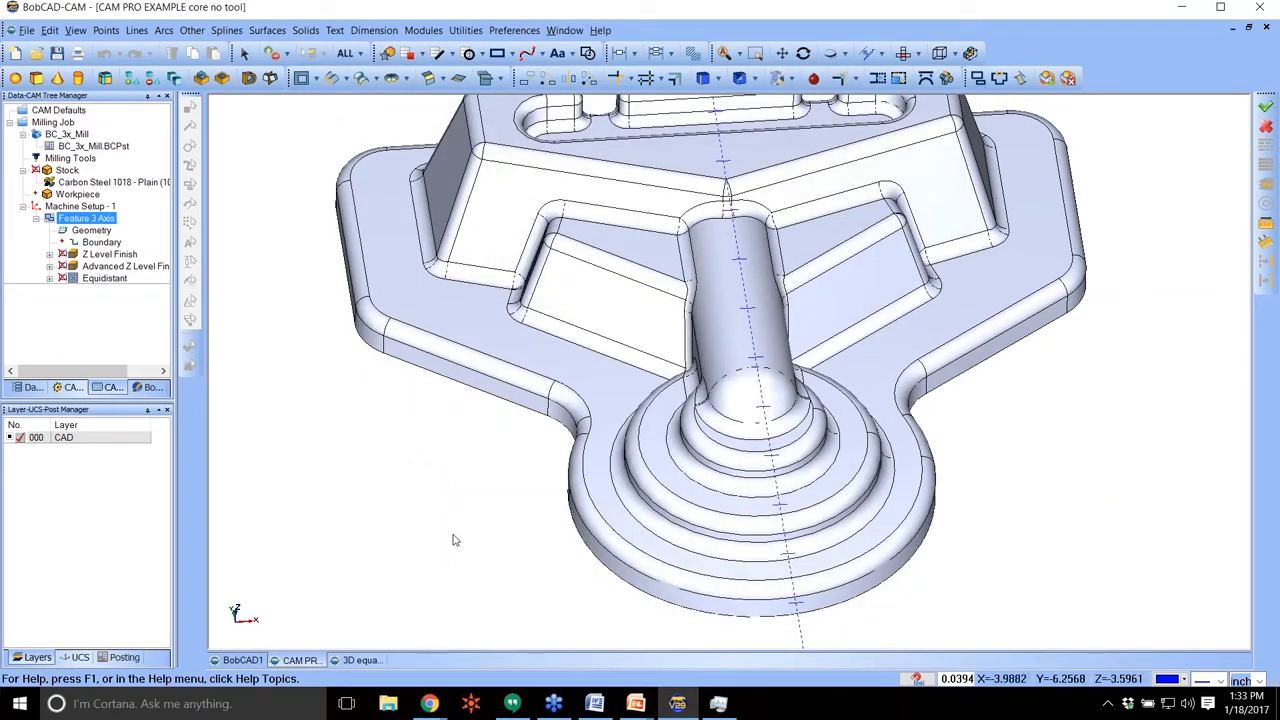
pyautogui.click(104, 279)
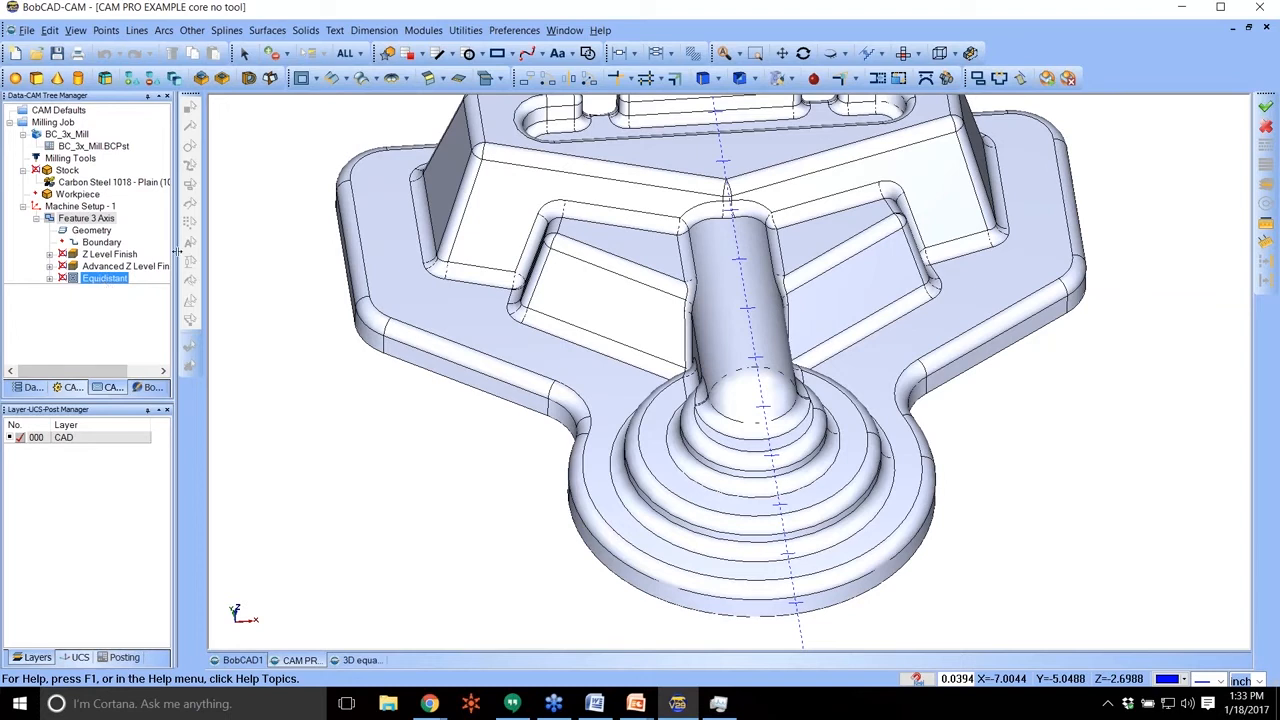
pyautogui.click(148, 265)
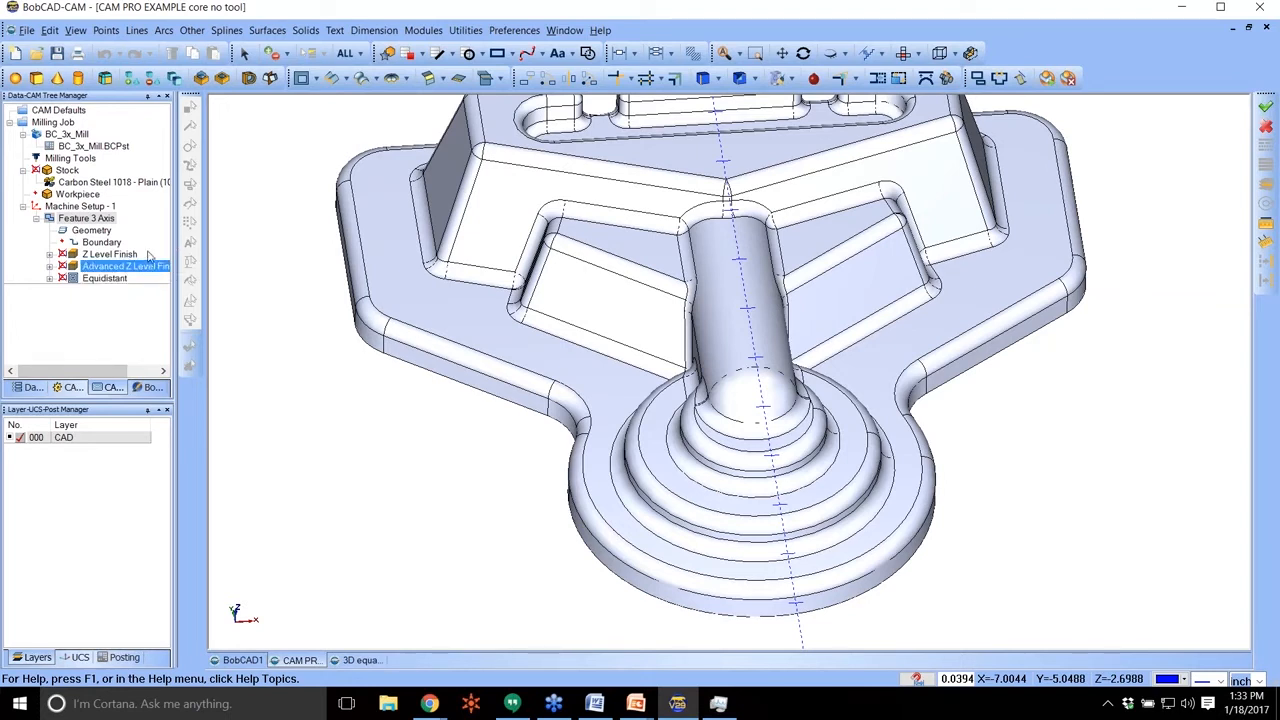
pyautogui.click(139, 183)
pyautogui.click(93, 146)
pyautogui.click(101, 243)
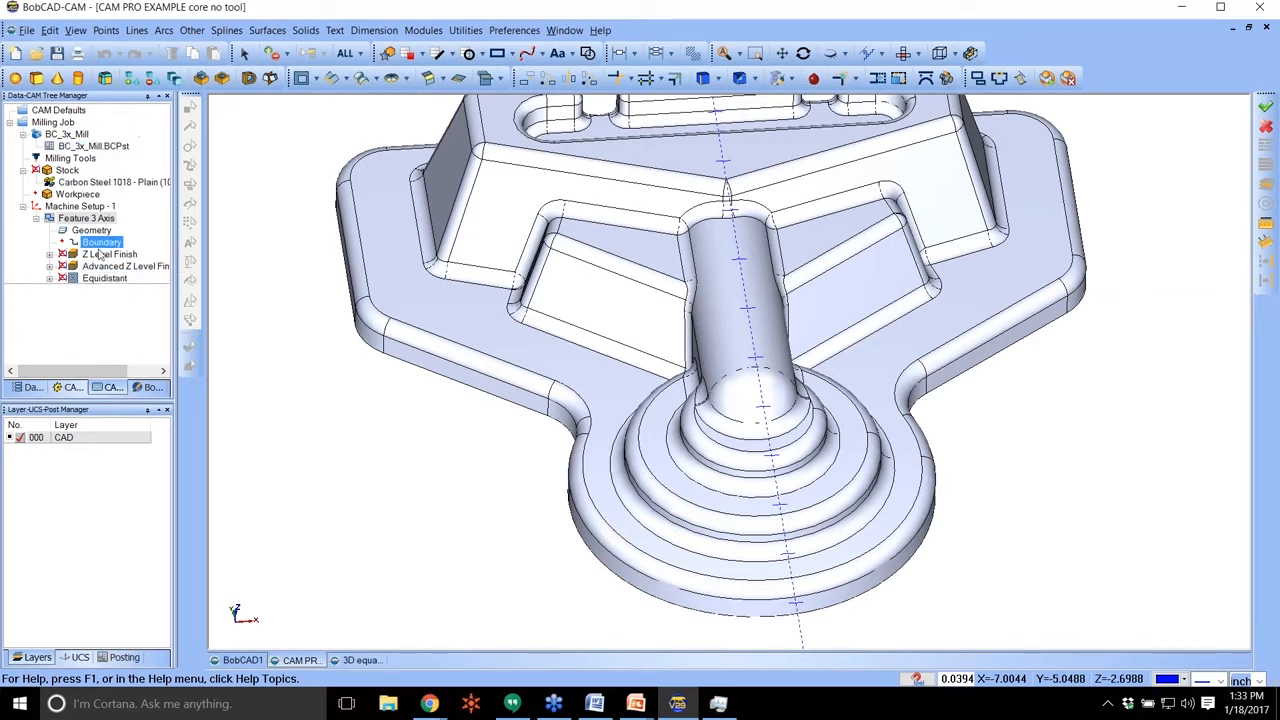
# Add a new Mill 3 Axis feature to Machine Setup - 1 with the core model as geometry and the Flatlands machining strategy.
pyautogui.rightClick(83, 208)
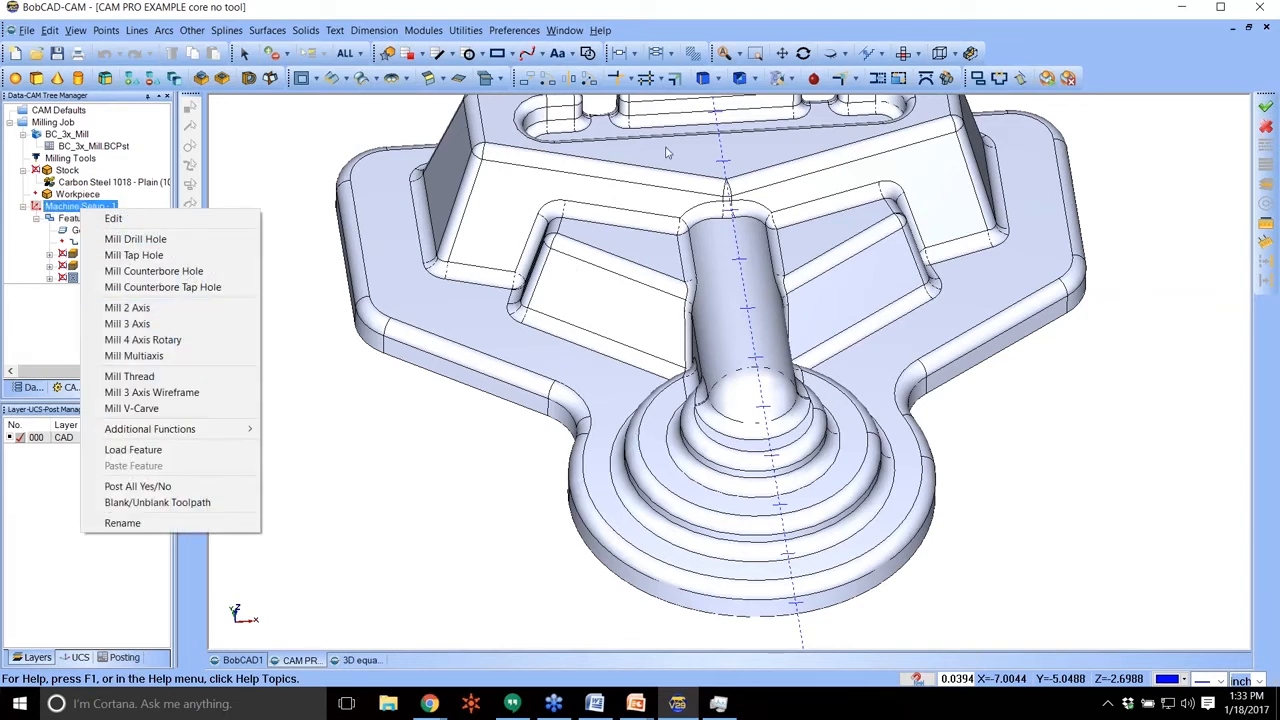
pyautogui.click(140, 323)
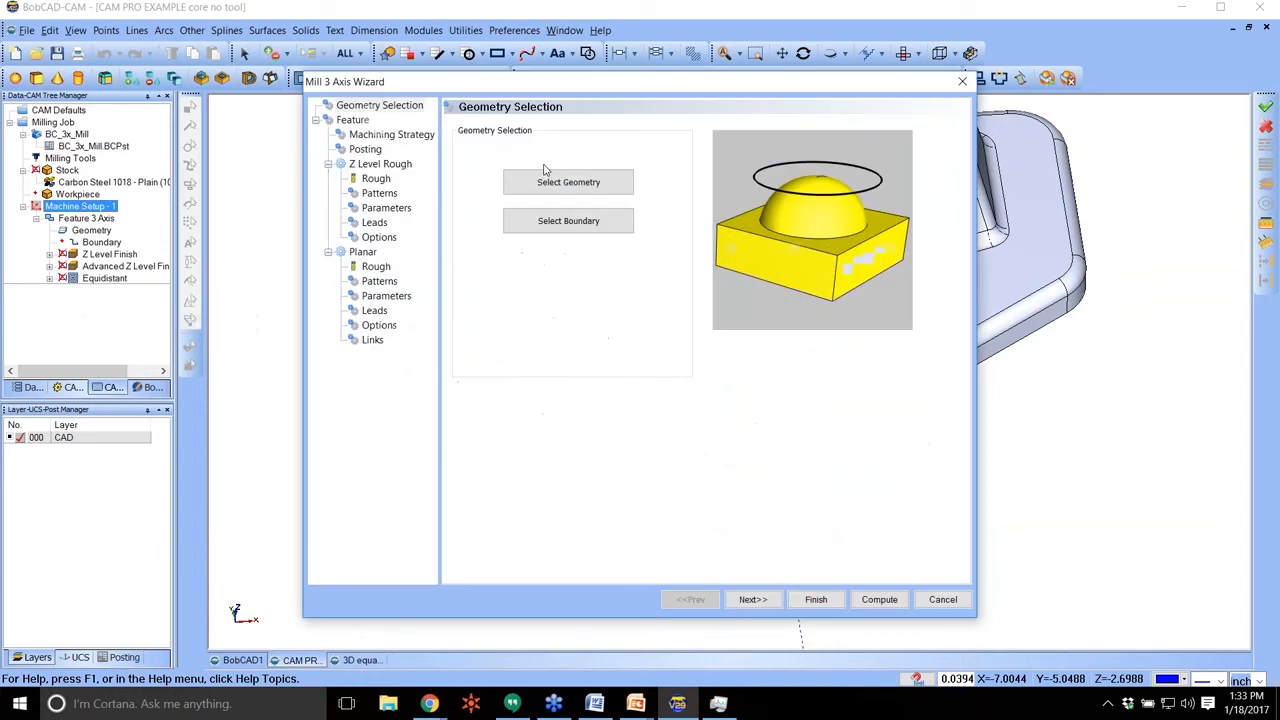
pyautogui.click(567, 182)
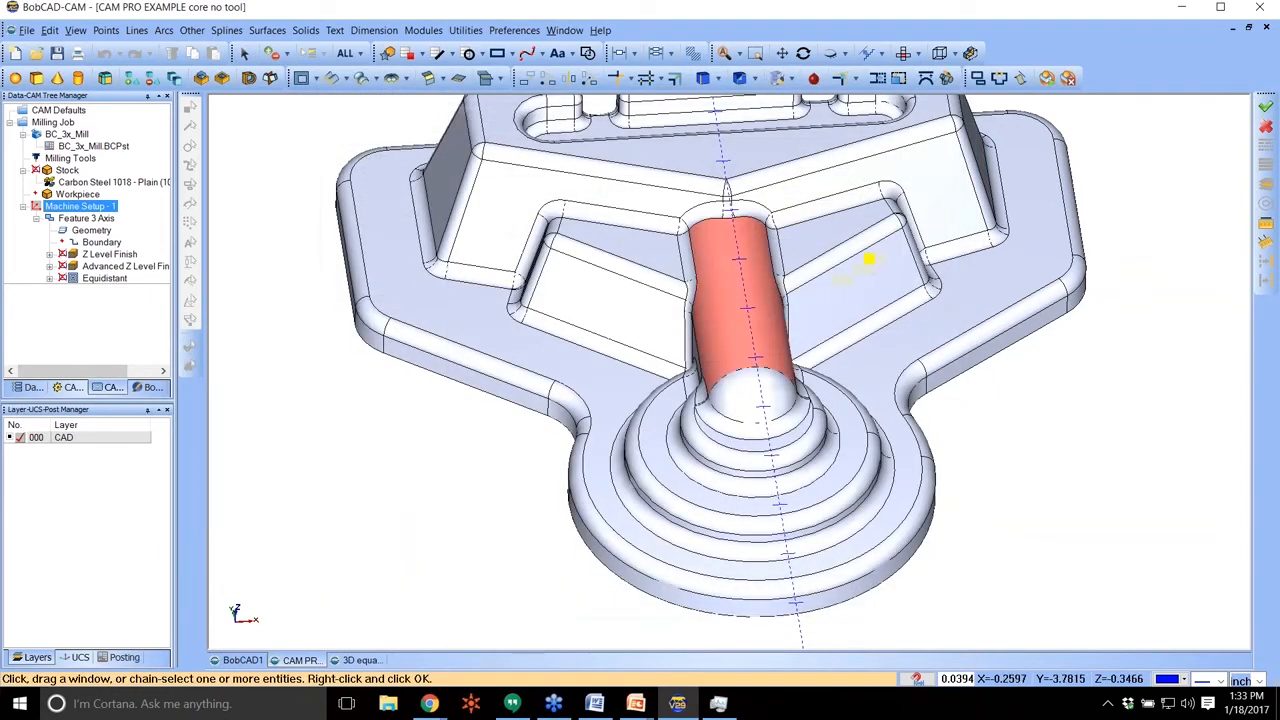
pyautogui.keyDown('shift'); pyautogui.click(388, 187); pyautogui.keyUp('shift')
pyautogui.press('space')
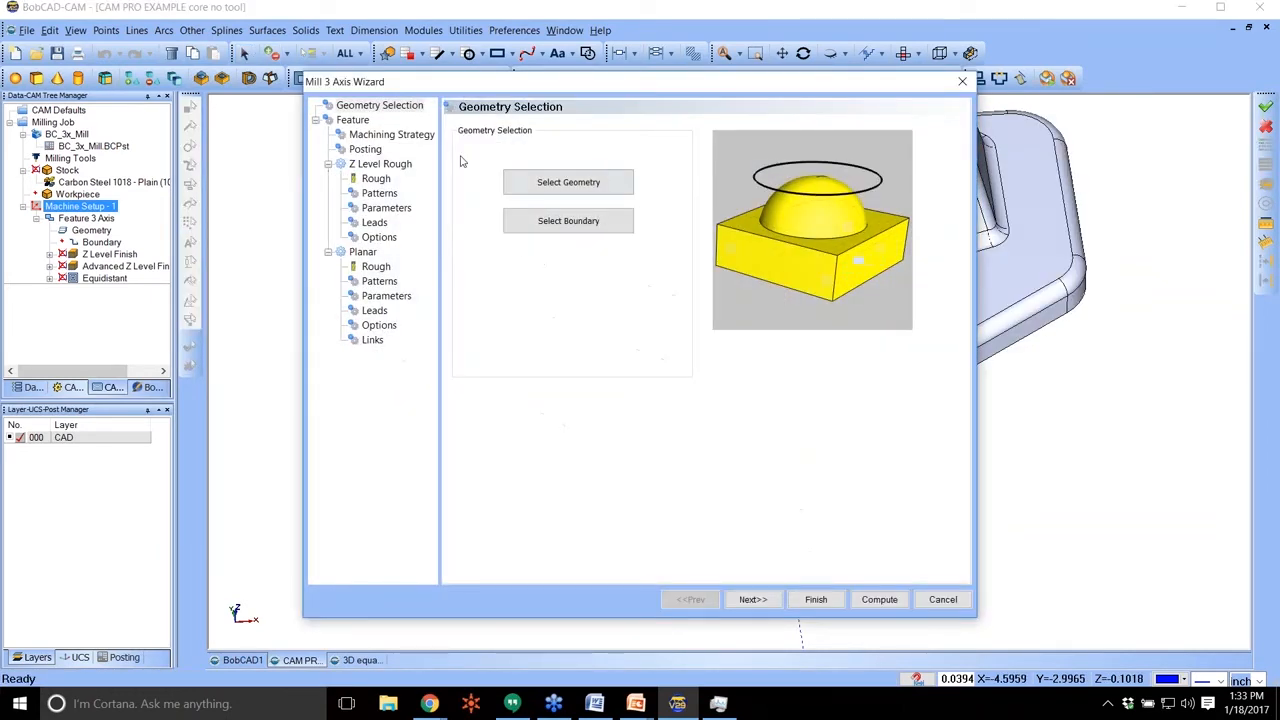
pyautogui.click(422, 137)
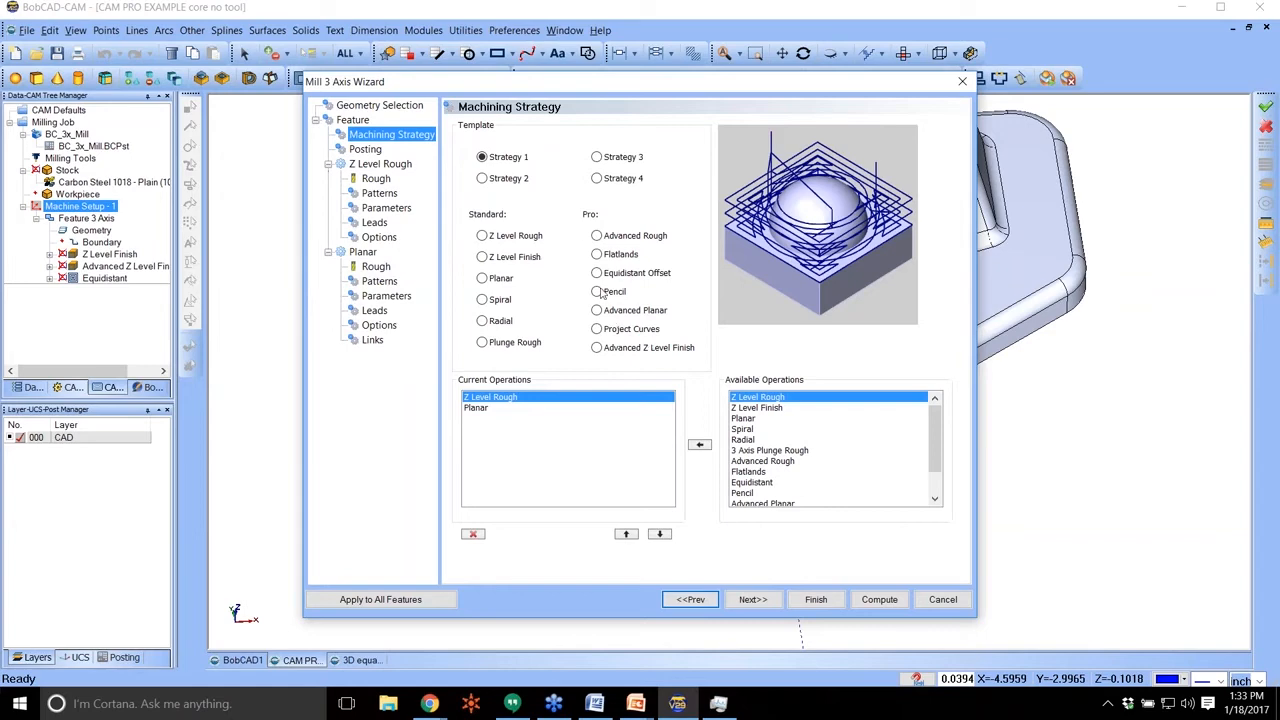
pyautogui.click(607, 258)
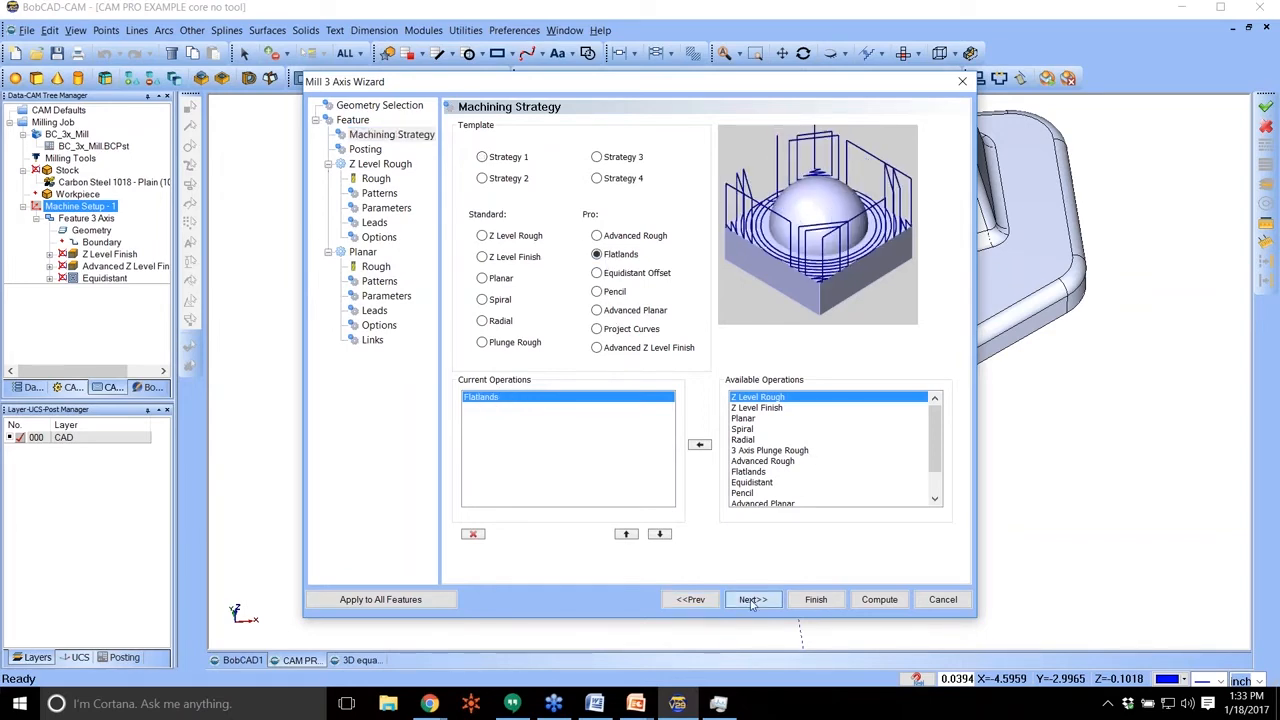
# Go through the Flatlands pattern settings and enter 0 in the operation's tool definition.
pyautogui.click(755, 599)
pyautogui.click(380, 193)
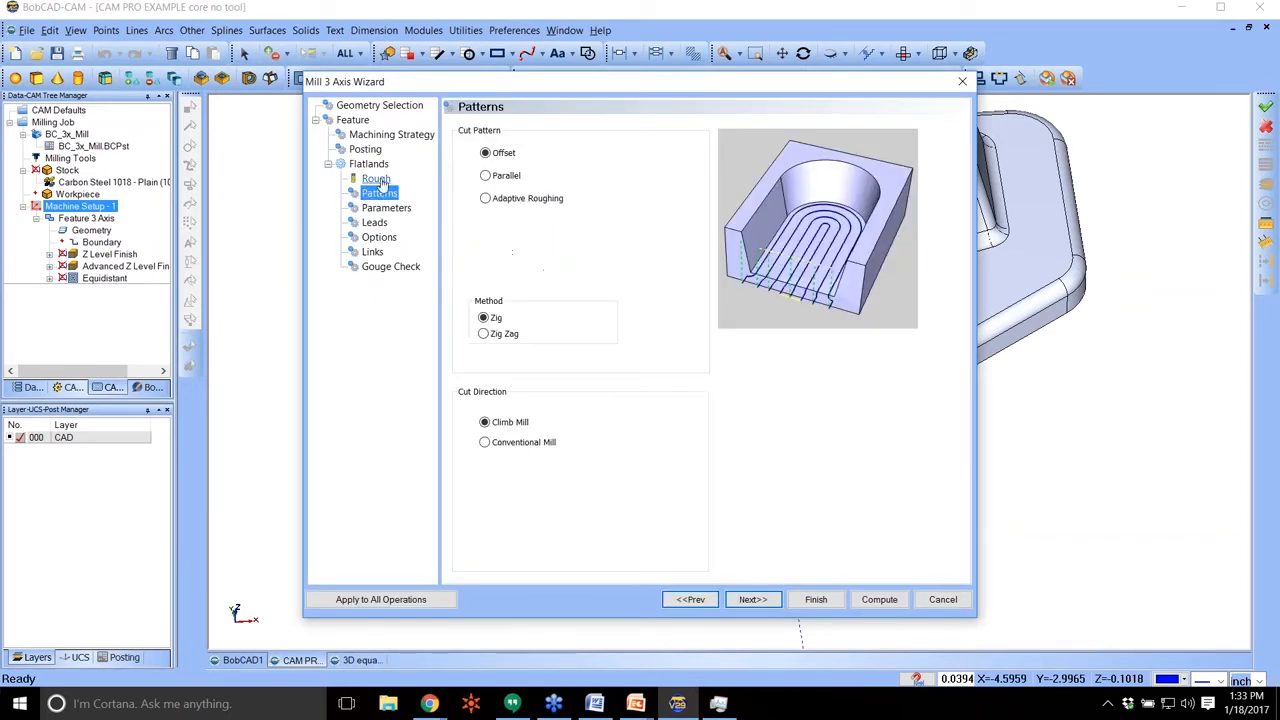
pyautogui.click(376, 178)
pyautogui.doubleClick(655, 228)
pyautogui.write('0')
# Set the Flatlands stepover to 0.0625 and compute the feature's toolpath.
pyautogui.click(386, 208)
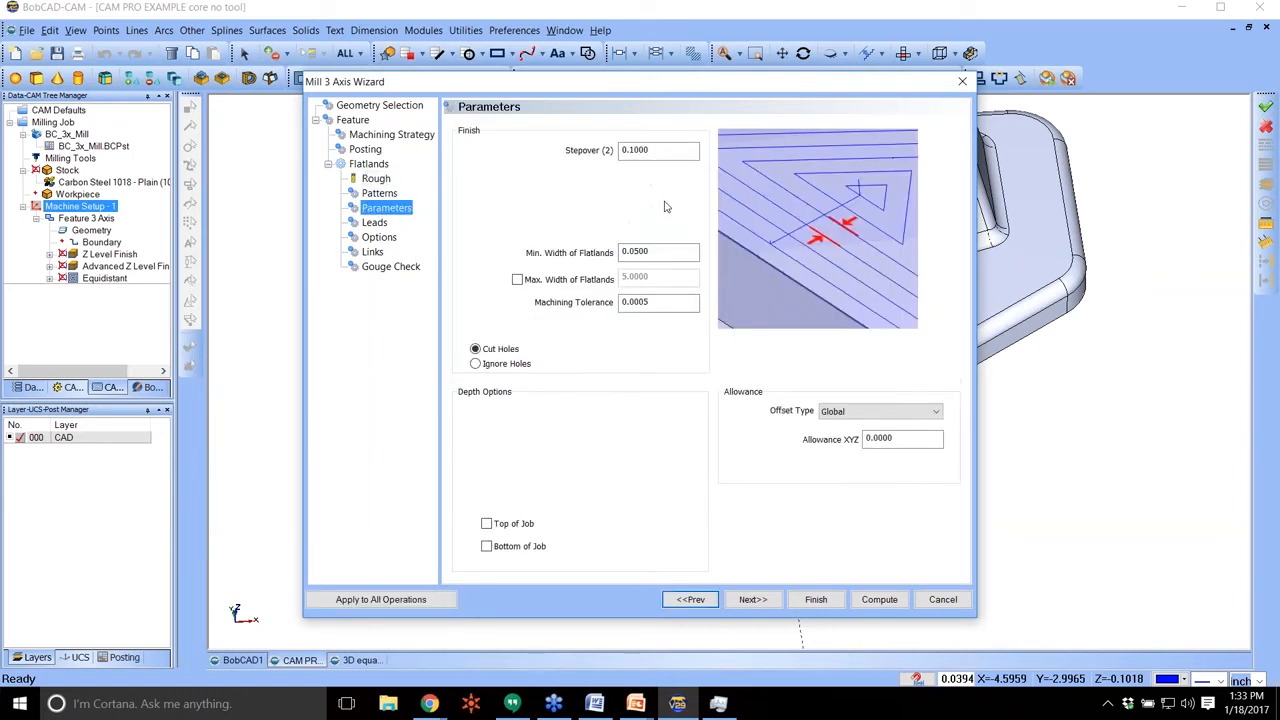
pyautogui.moveTo(652, 151); pyautogui.dragTo(590, 147)
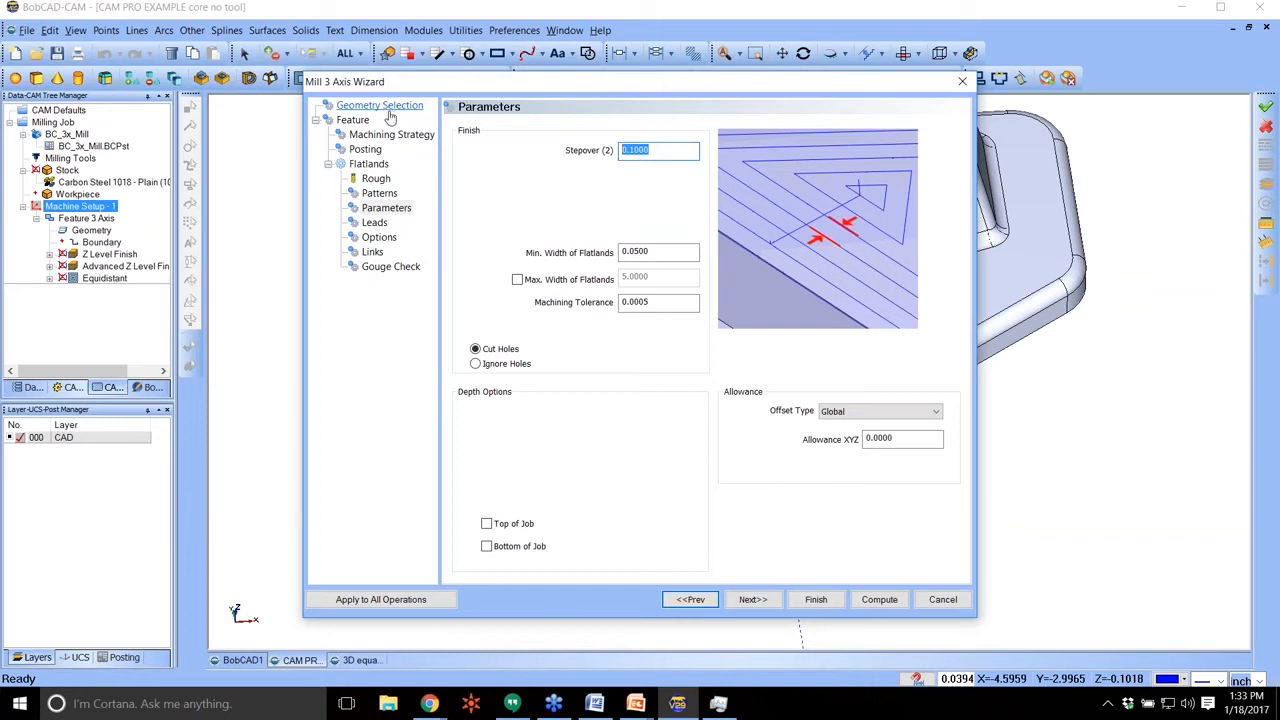
pyautogui.write('.0625')
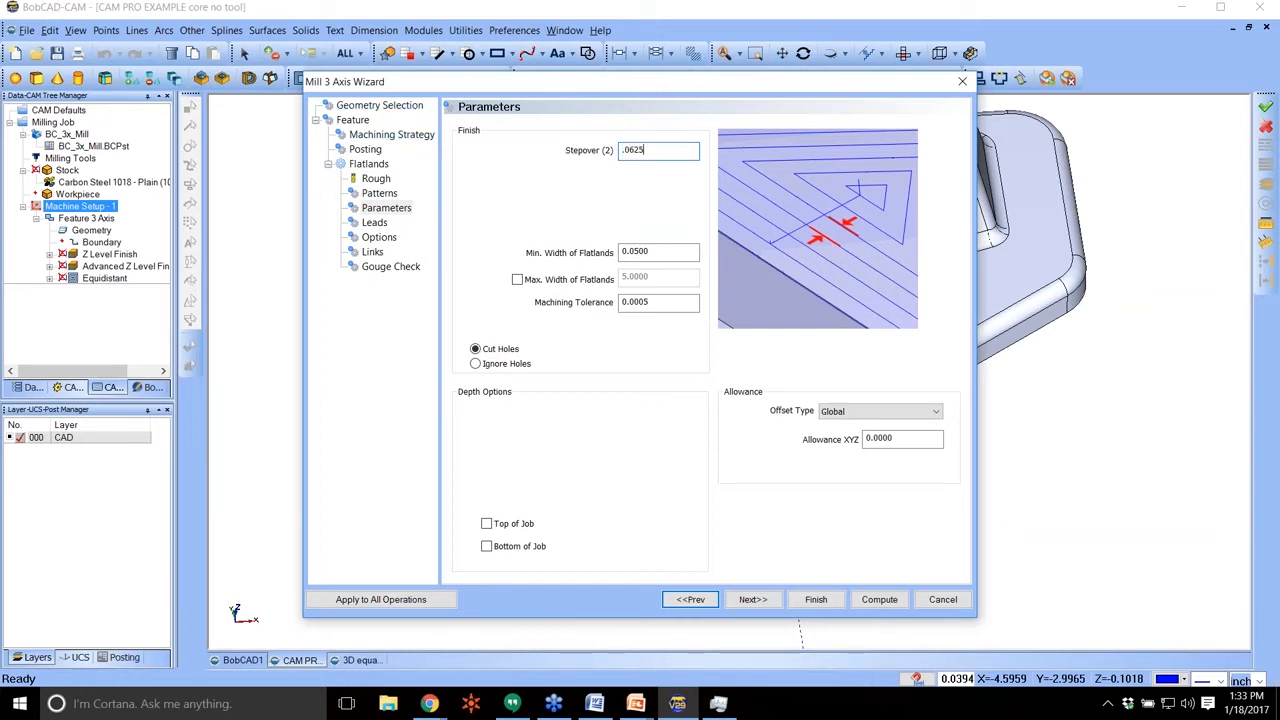
pyautogui.click(379, 237)
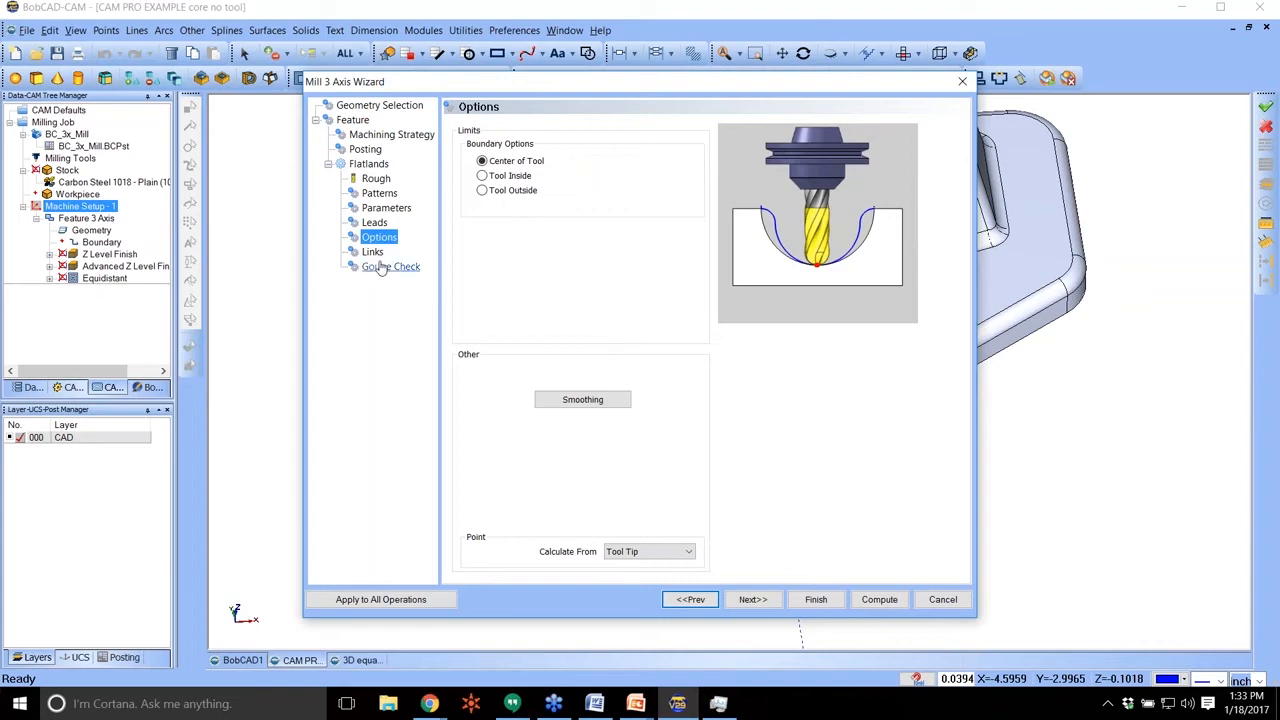
pyautogui.click(879, 599)
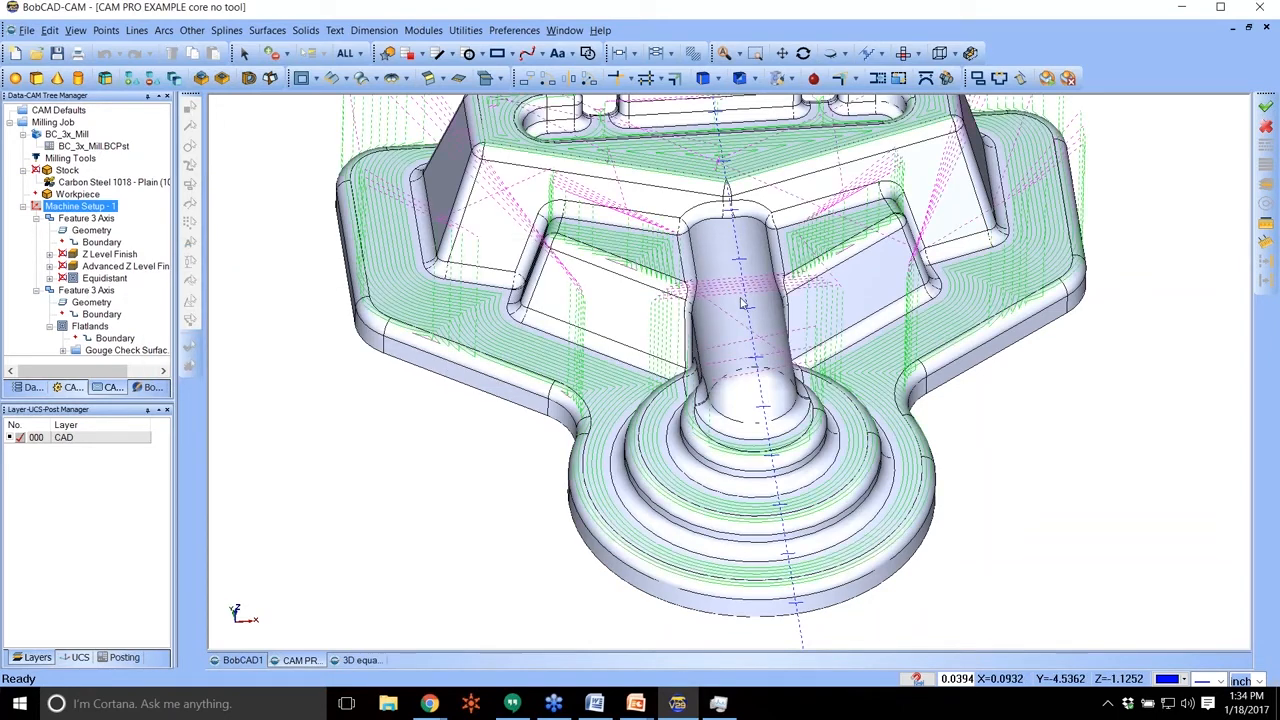
# Examine the Flatlands toolpath on the flat faces, pockets and stepped round base from several angles.
pyautogui.moveTo(833, 256)
pyautogui.mouseDown(button='middle')
pyautogui.moveTo(848, 306)
pyautogui.moveTo(840, 276)
pyautogui.mouseUp(button='middle')
pyautogui.scroll(2, 834, 276)
pyautogui.scroll(-3, 834, 277)
pyautogui.scroll(-1, 895, 363)
pyautogui.moveTo(895, 363); pyautogui.dragTo(839, 258, button='middle')
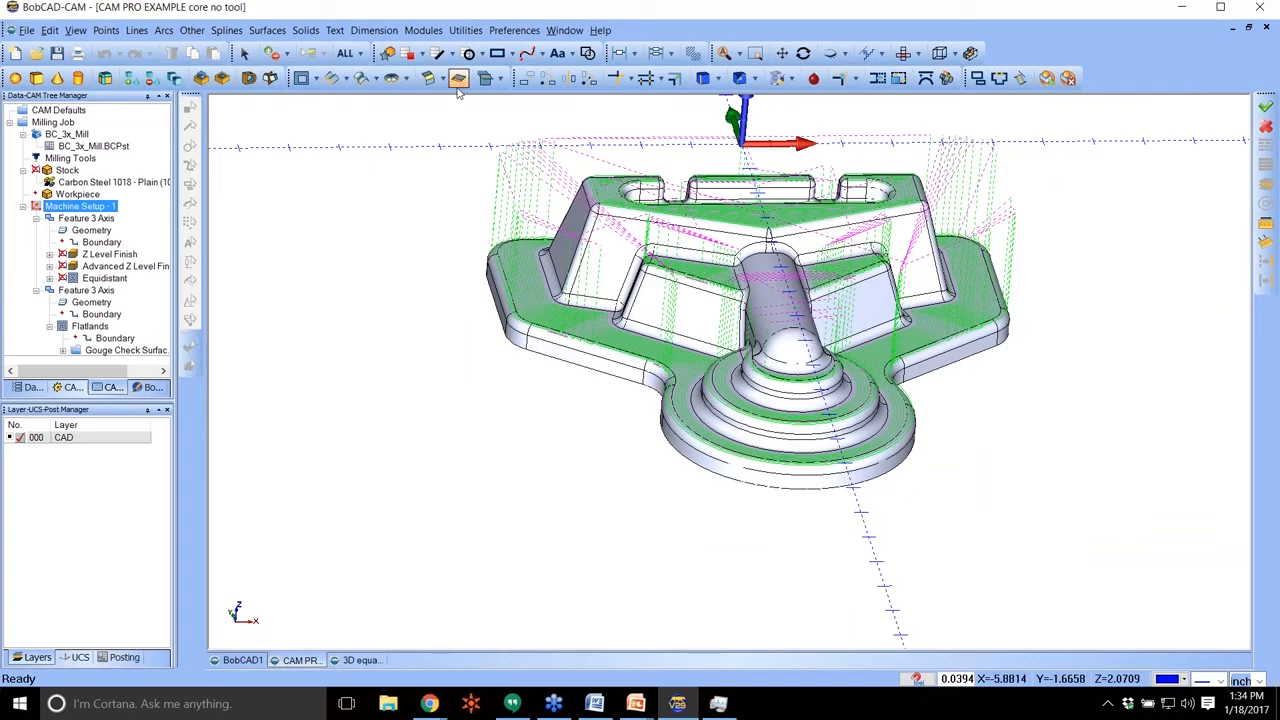
pyautogui.moveTo(811, 294); pyautogui.dragTo(808, 337, button='middle')
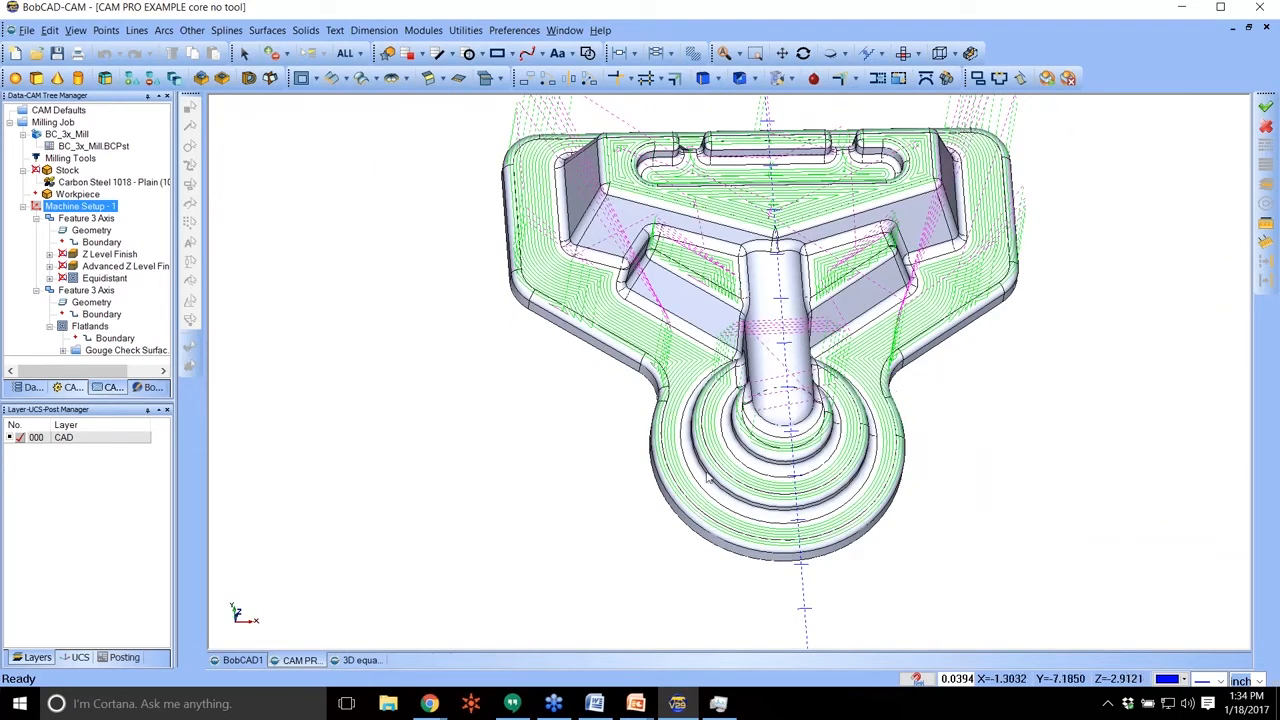
pyautogui.scroll(-3, 646, 319)
pyautogui.scroll(5, 640, 298)
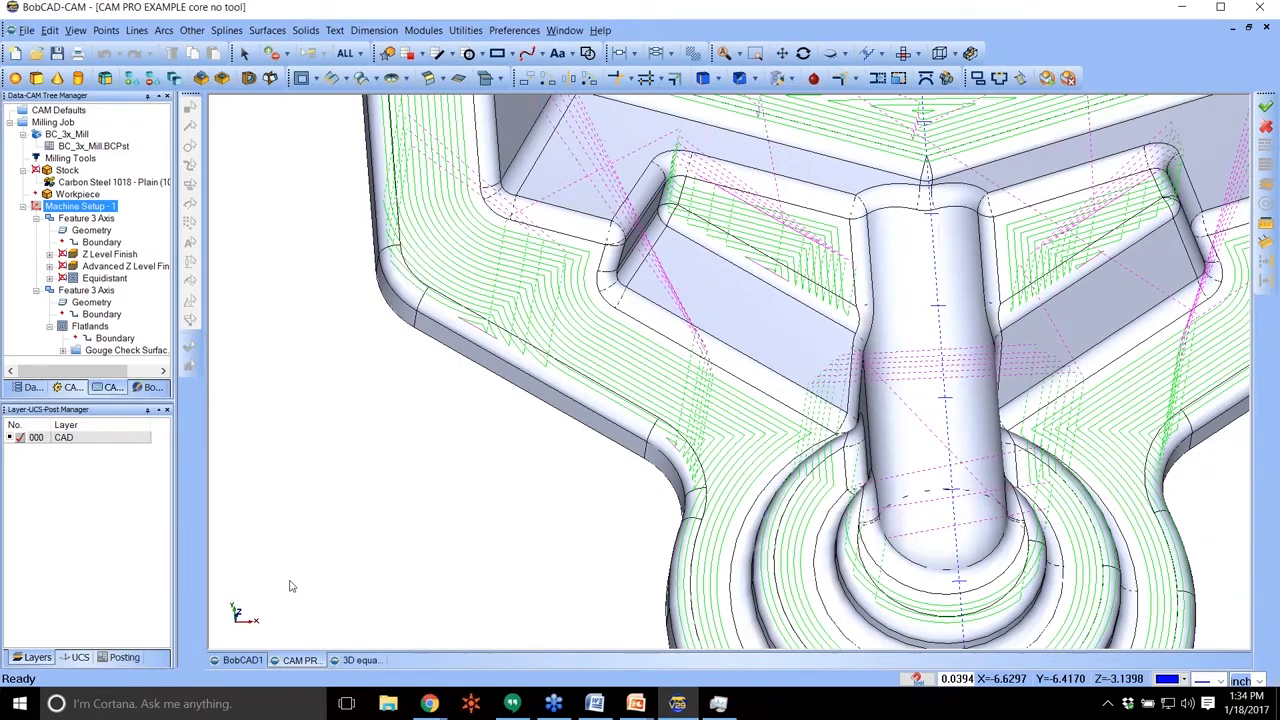
pyautogui.scroll(-5, 818, 432)
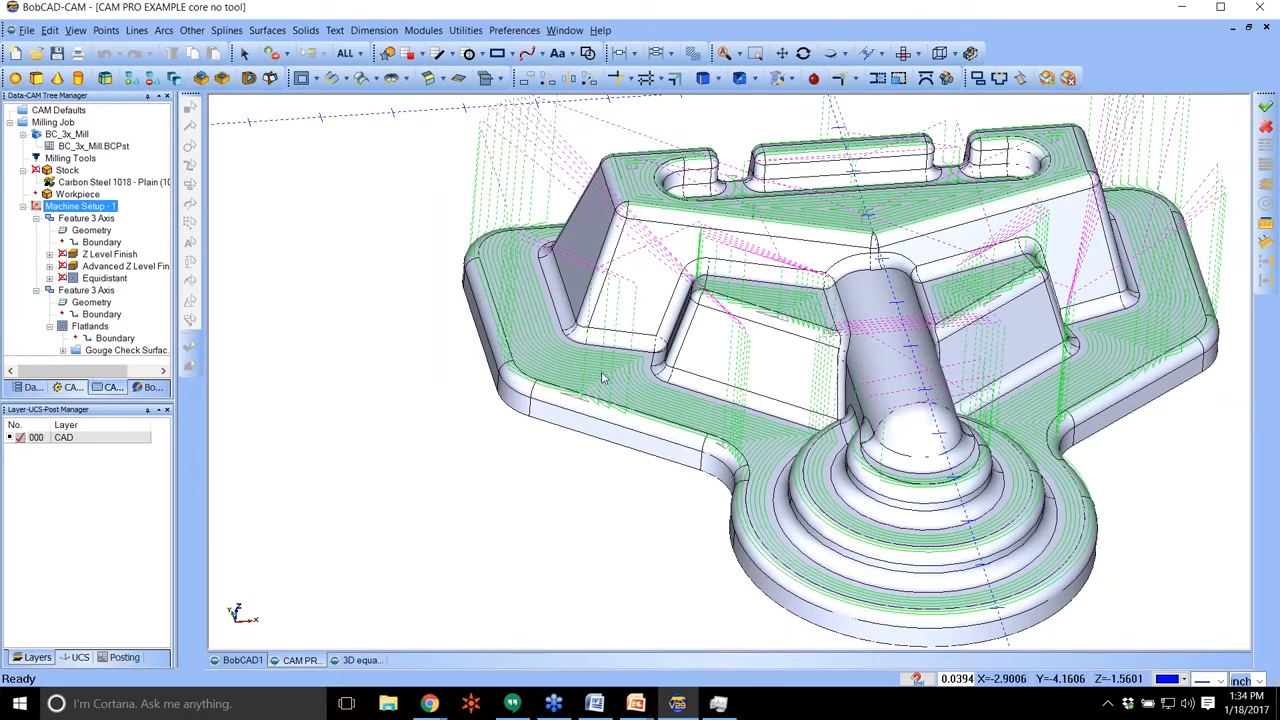
# Display the Advanced Z Level Finish toolpath together with the Flatlands passes to compare their coverage.
pyautogui.click(92, 279)
pyautogui.click(93, 269)
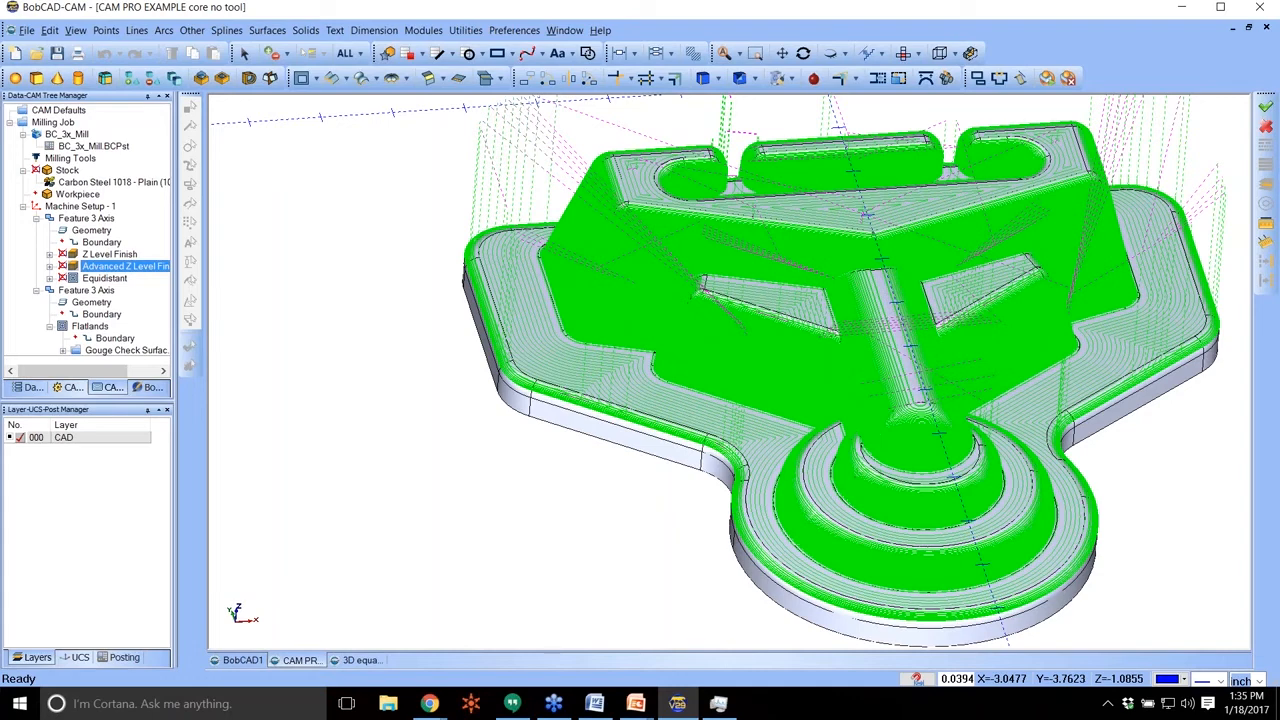
pyautogui.rightClick(67, 170)
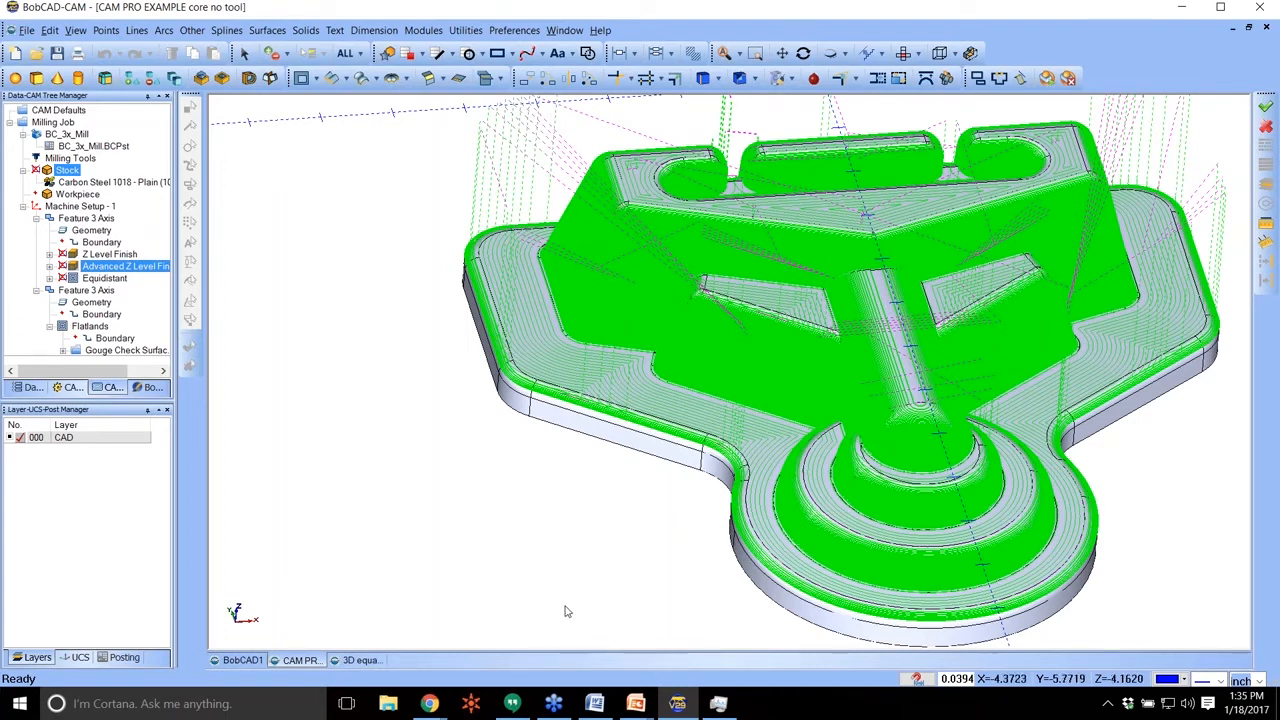
# Enable Trim to Stock in the Advanced Z Level Finish parameters, save the feature and expand that operation's entries.
pyautogui.rightClick(97, 219)
pyautogui.click(131, 230)
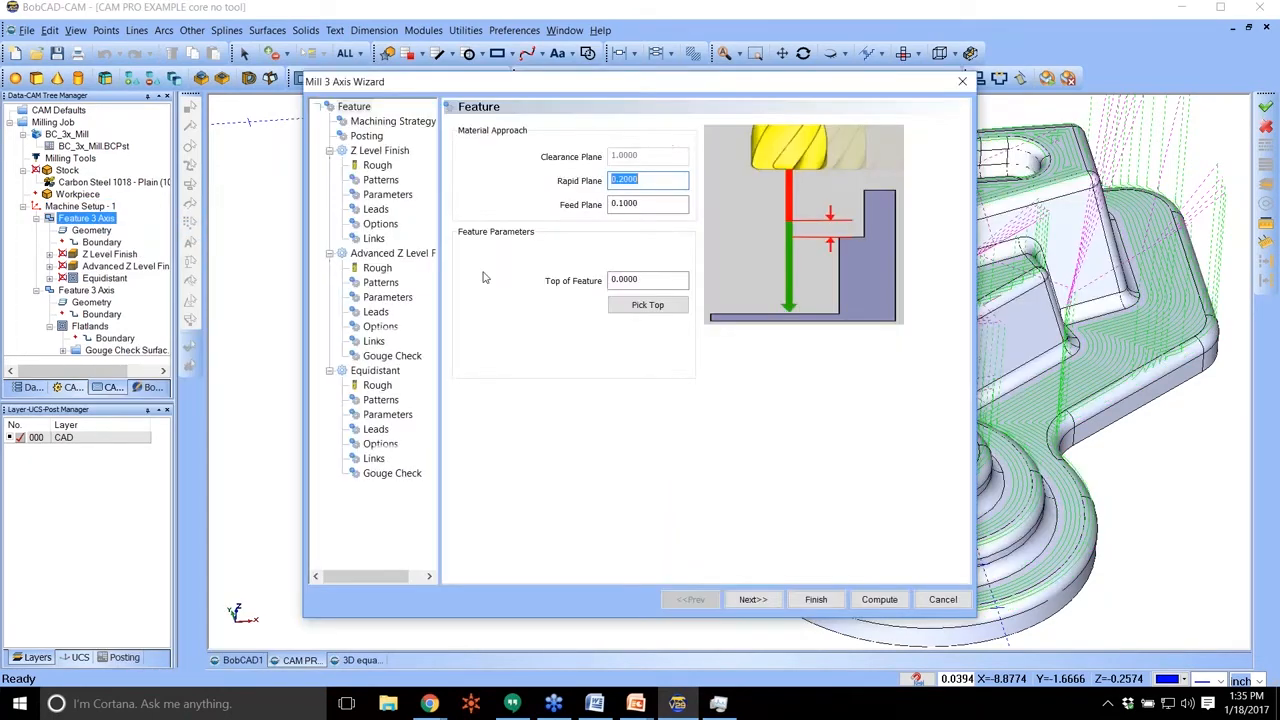
pyautogui.click(380, 327)
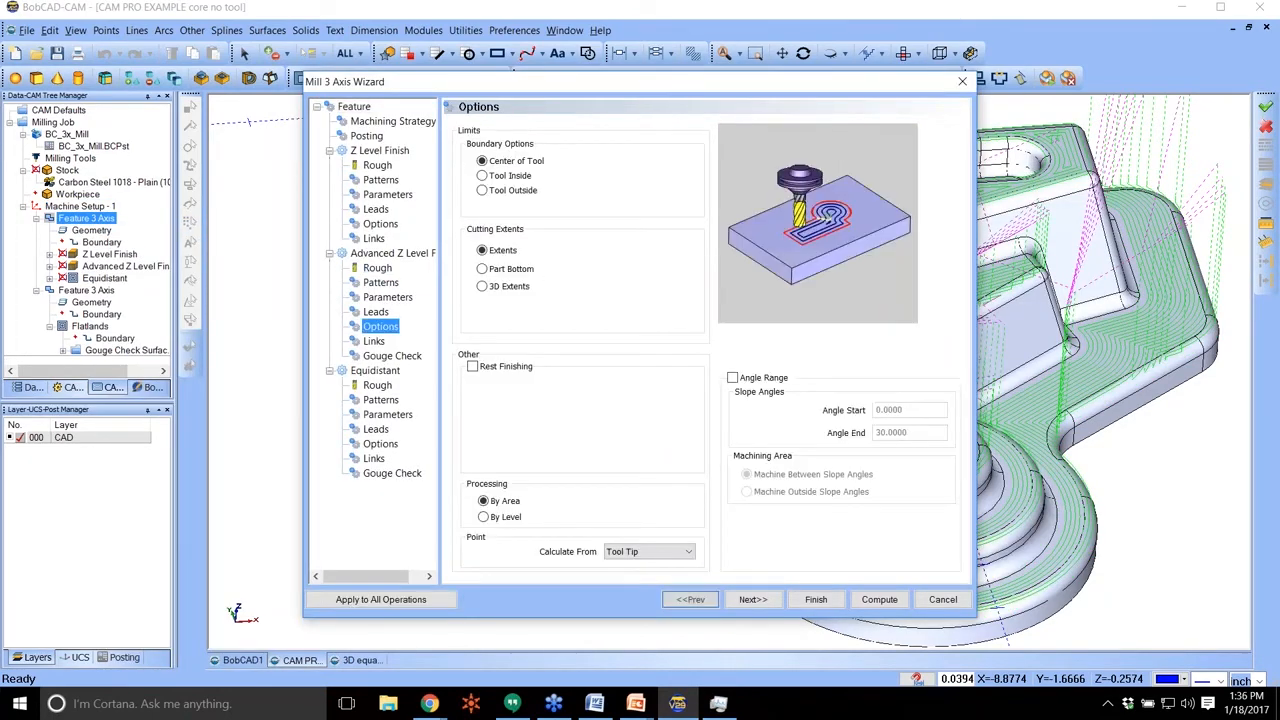
pyautogui.click(387, 297)
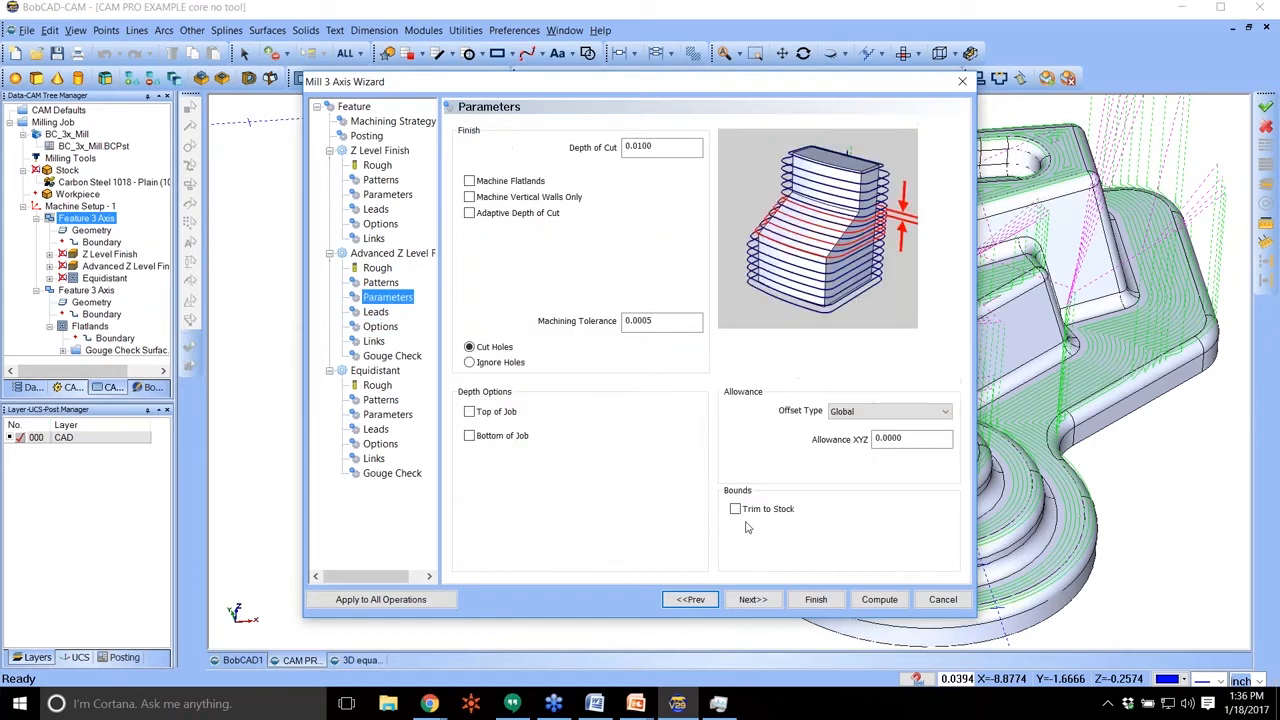
pyautogui.click(765, 517)
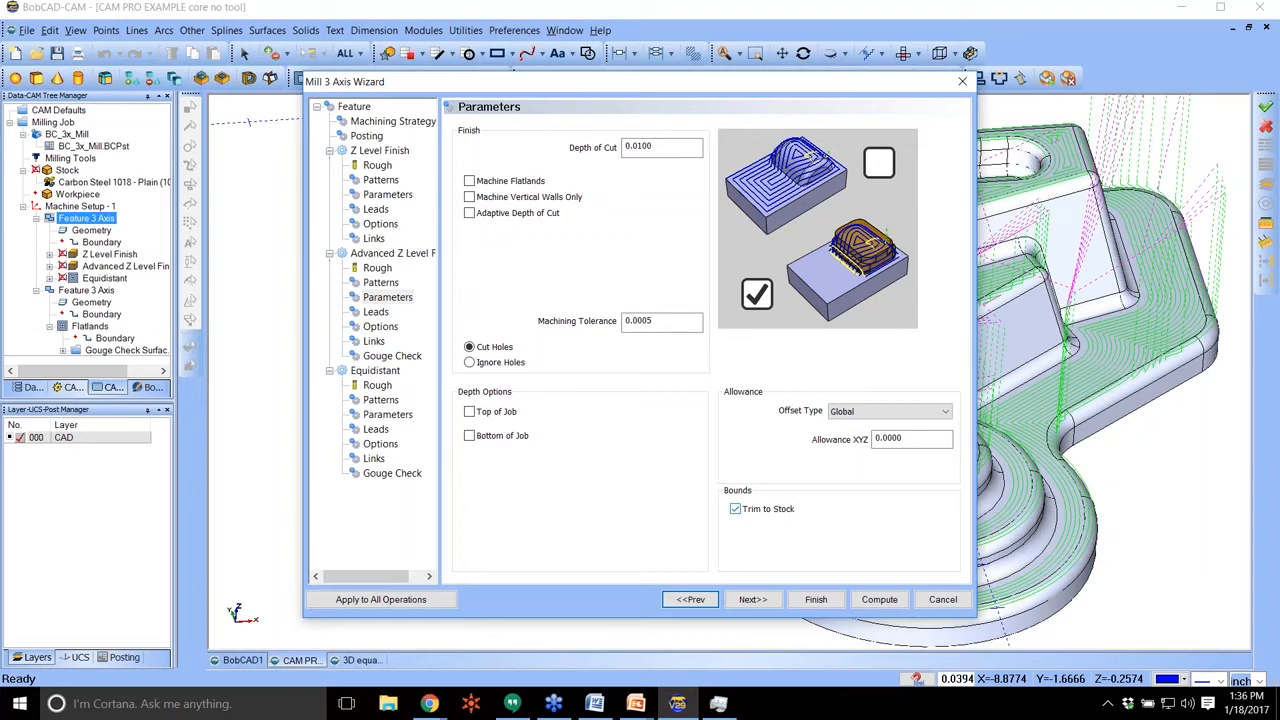
pyautogui.click(816, 599)
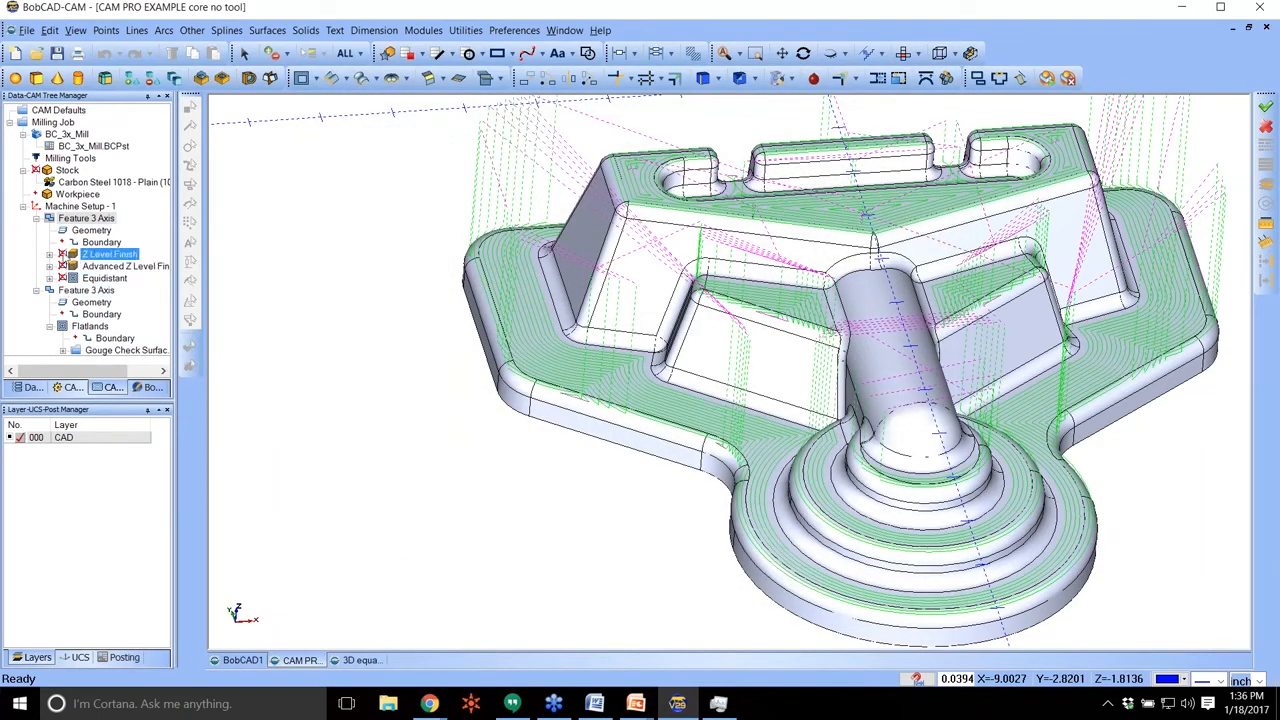
pyautogui.click(49, 266)
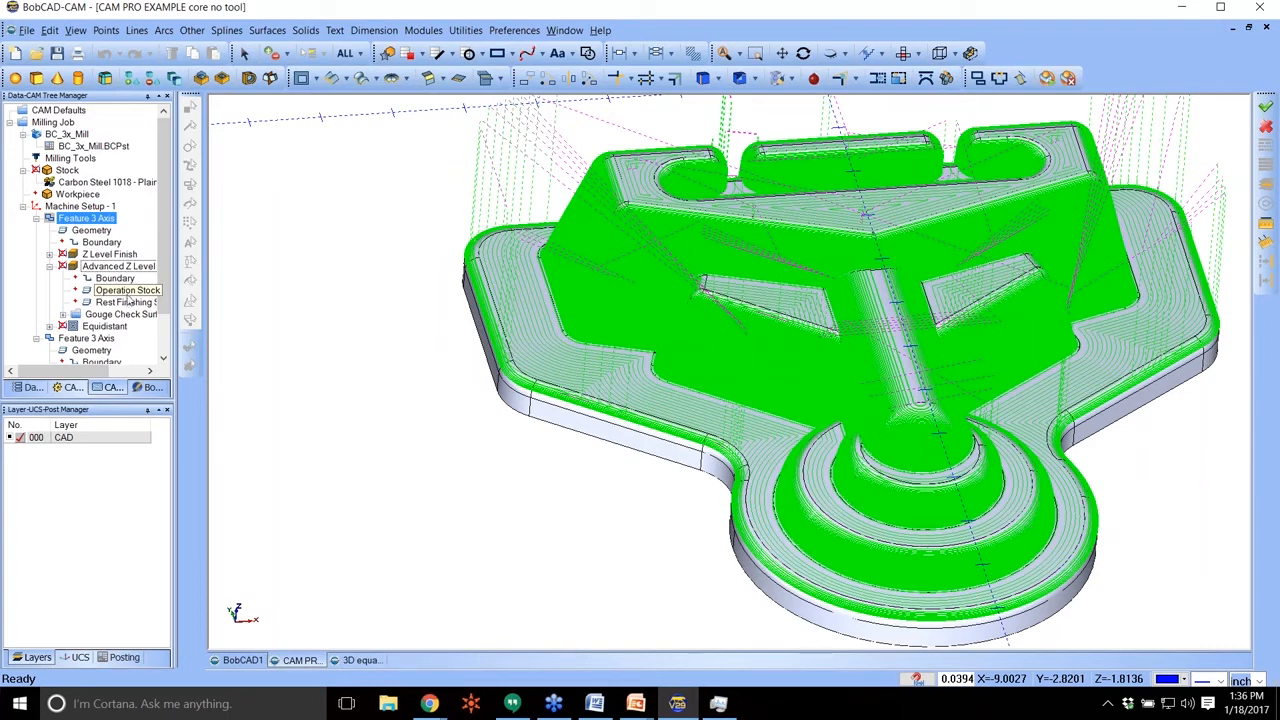
# Open the Advanced Z Level operation's stock definition to view its stock type options, and return to the feature list.
pyautogui.rightClick(128, 292)
pyautogui.click(176, 304)
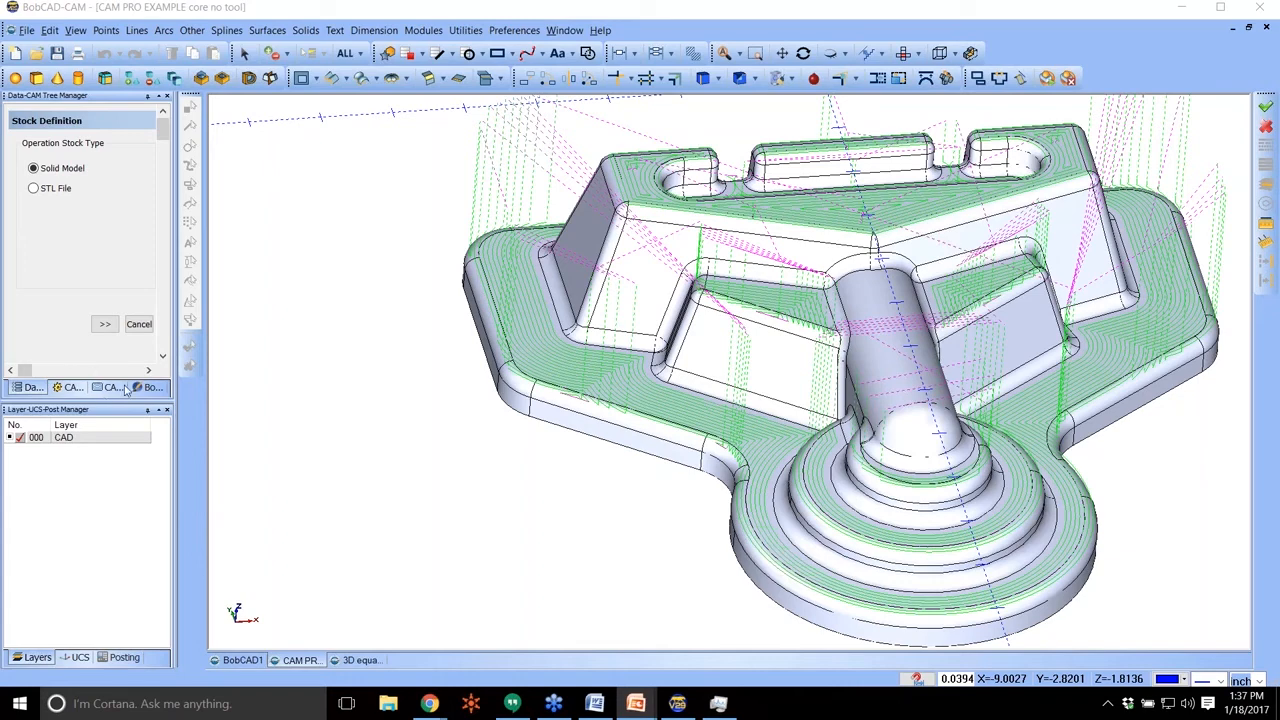
pyautogui.click(122, 388)
pyautogui.scroll(-2, 95, 255)
pyautogui.scroll(1, 95, 250)
# Add a Mill Multiaxis feature to Machine Setup - 1 using the Surface toolpath type Parallel to multiple curves.
pyautogui.click(55, 186)
pyautogui.rightClick(55, 186)
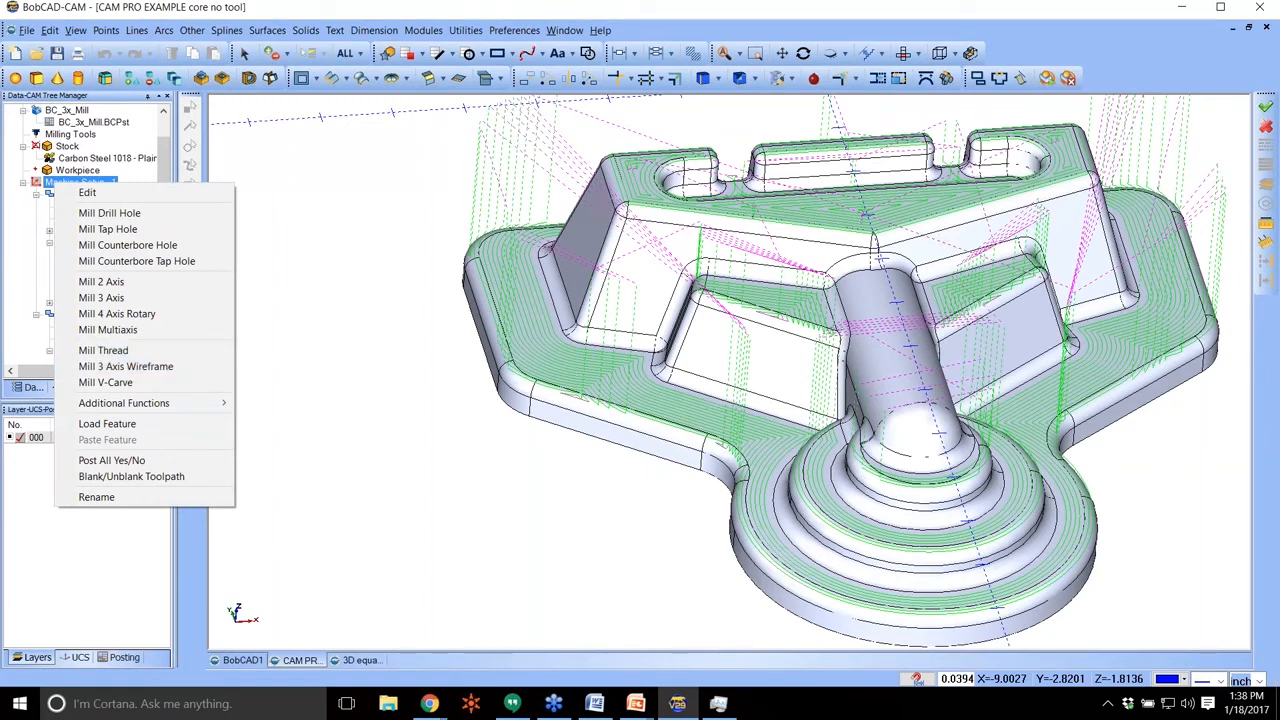
pyautogui.click(128, 383)
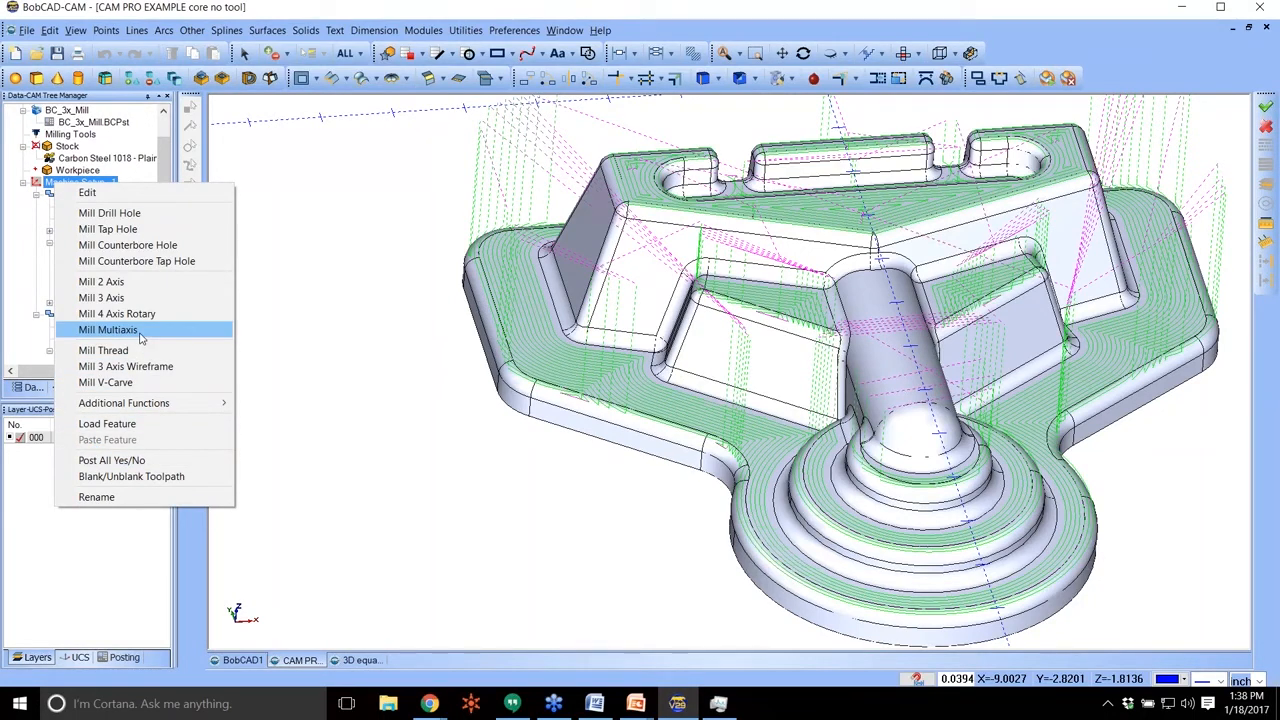
pyautogui.click(141, 336)
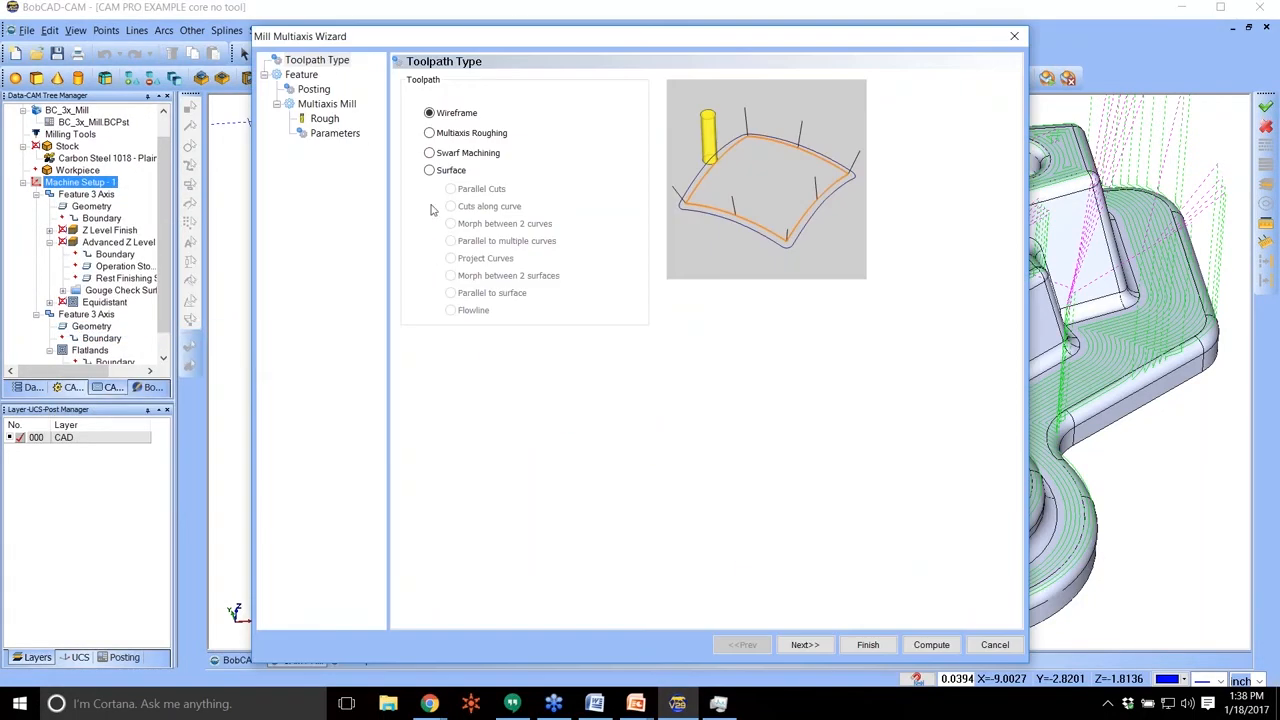
pyautogui.click(447, 172)
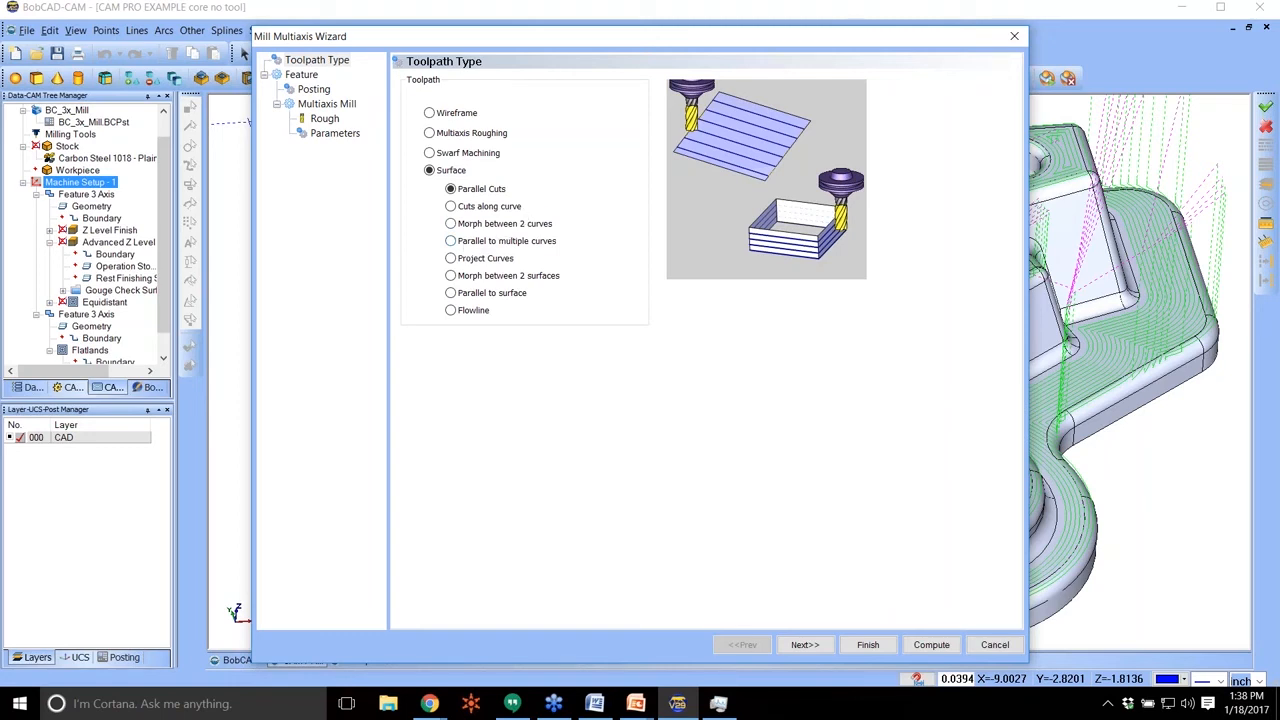
pyautogui.click(506, 242)
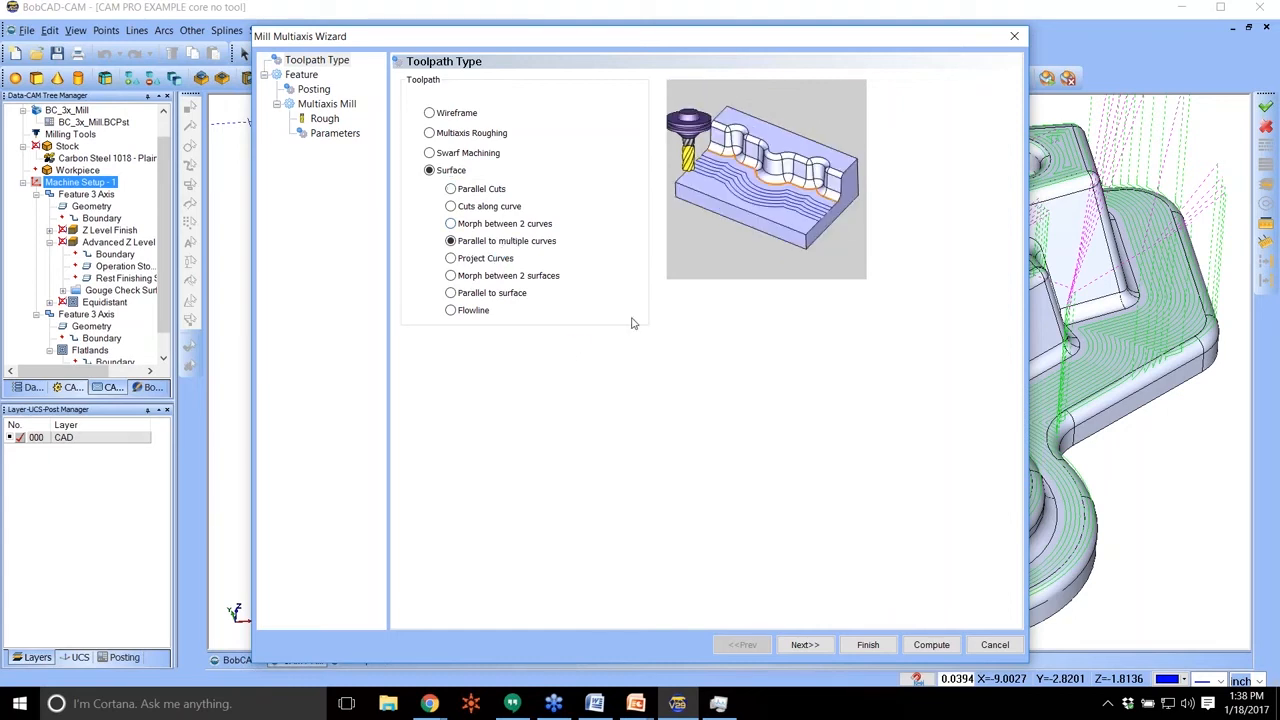
pyautogui.click(805, 644)
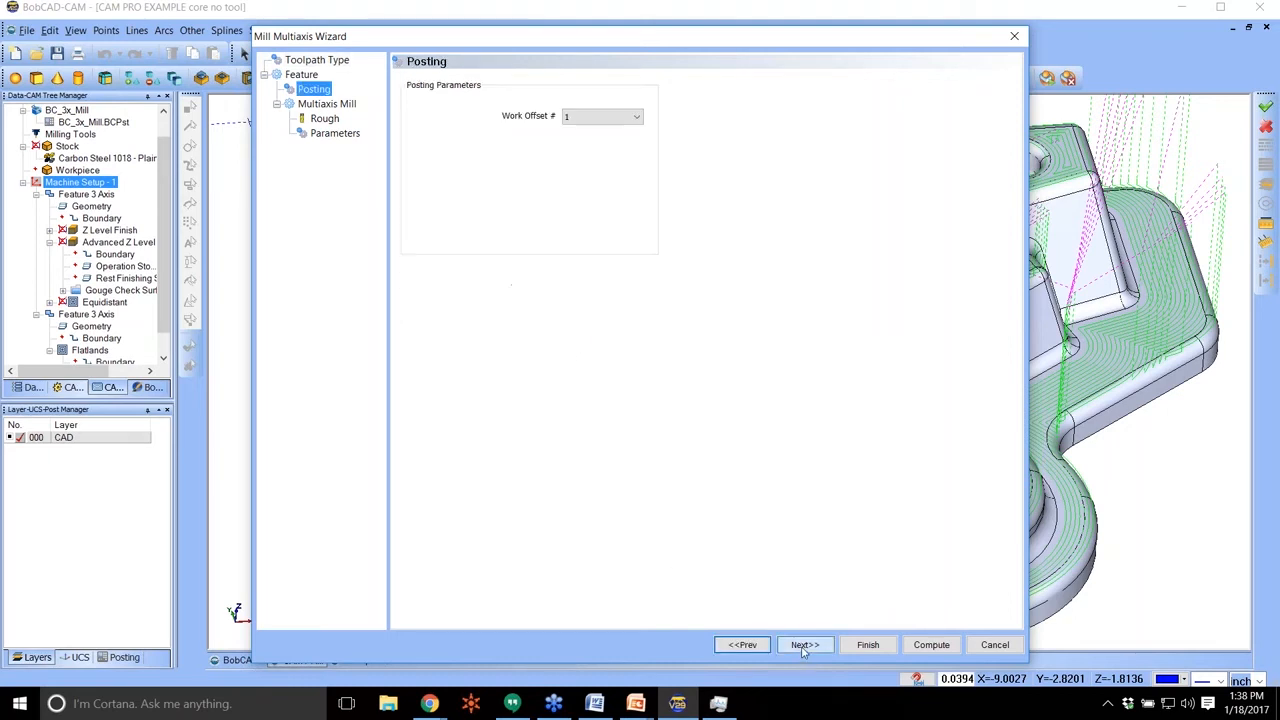
# Set the multiaxis rough tool's corner radius to .25.
pyautogui.click(324, 118)
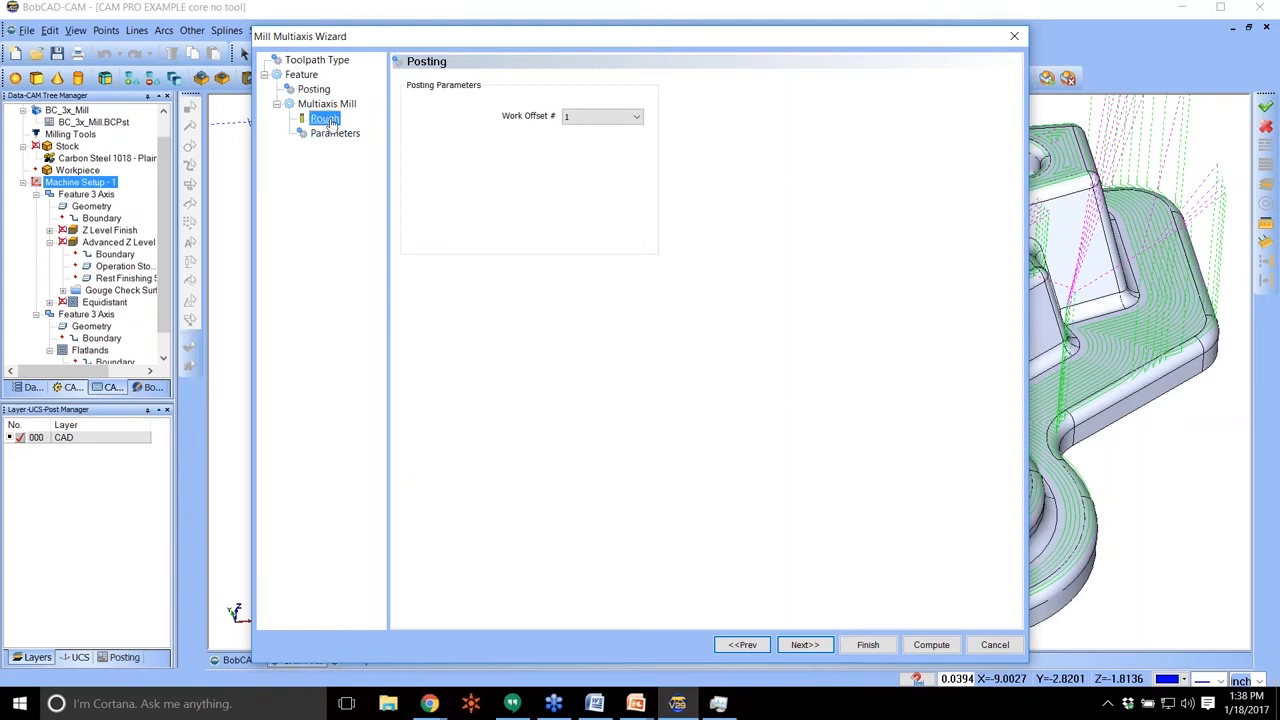
pyautogui.click(600, 183)
pyautogui.press('BackSpace')
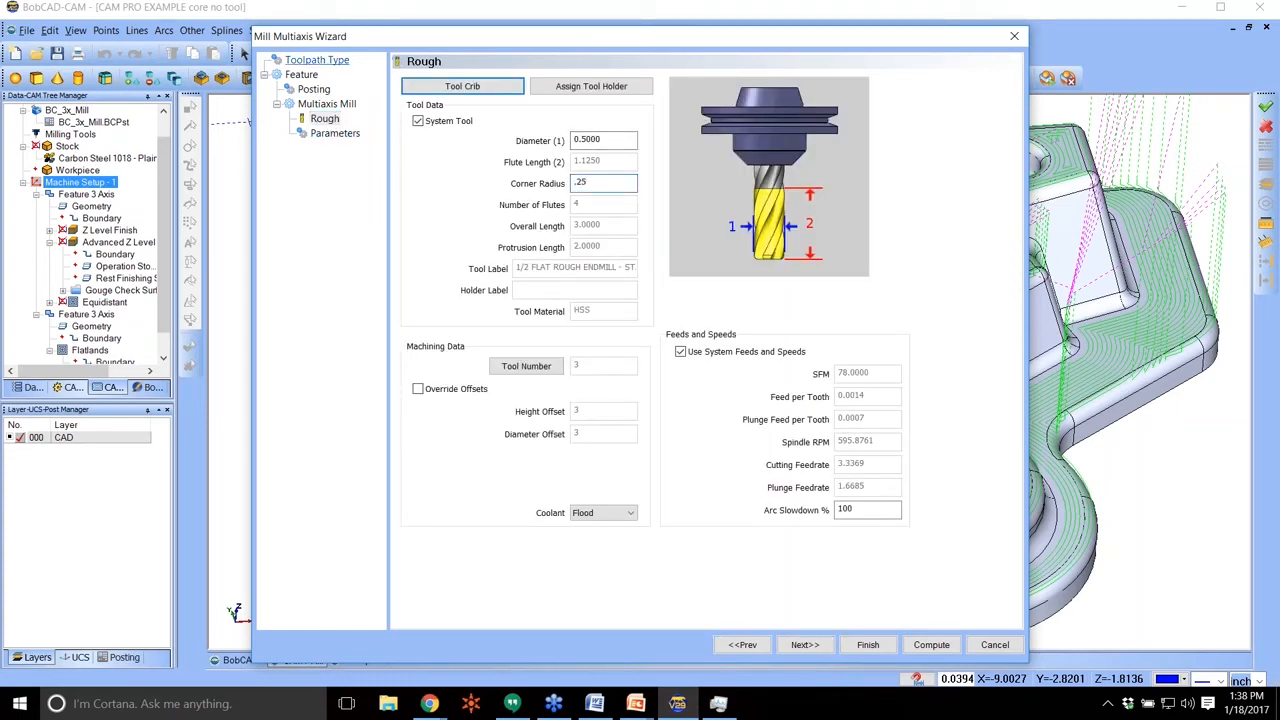
# Assign the outer edge of the base's flat floor as the multiaxis edge curves, using Constant Z selection.
pyautogui.click(335, 133)
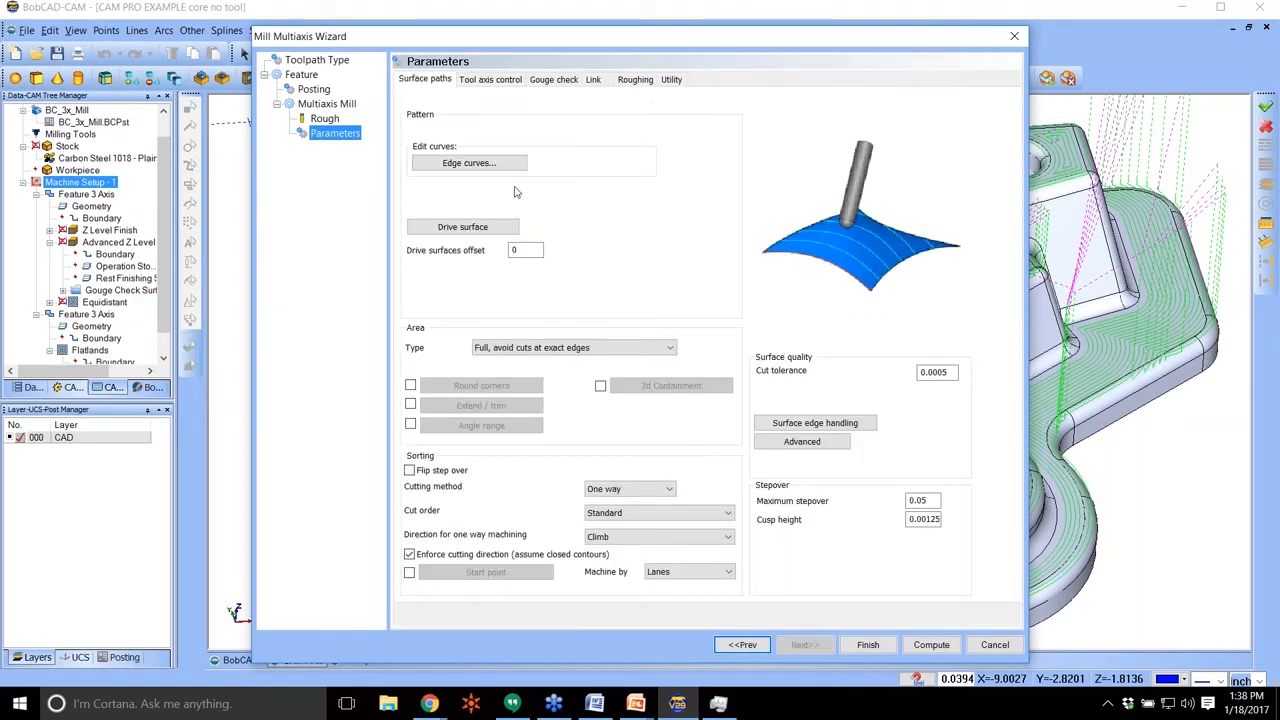
pyautogui.click(510, 168)
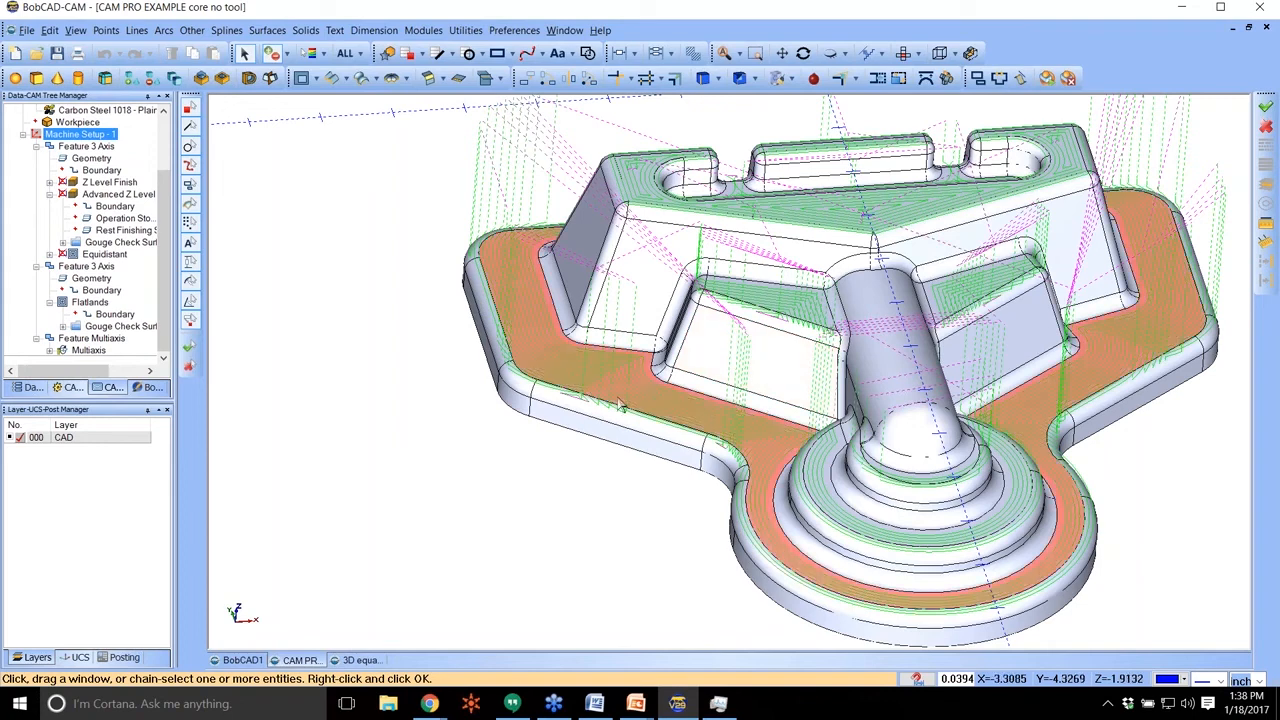
pyautogui.rightClick(565, 393)
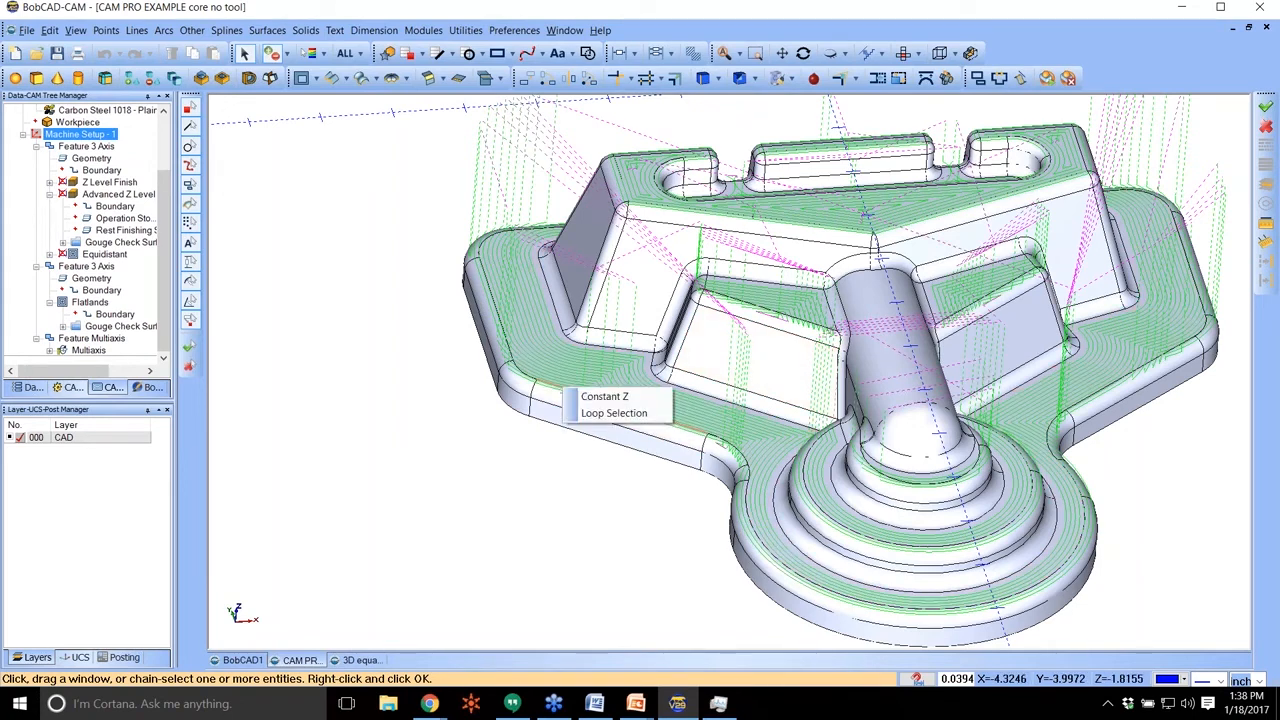
pyautogui.click(600, 396)
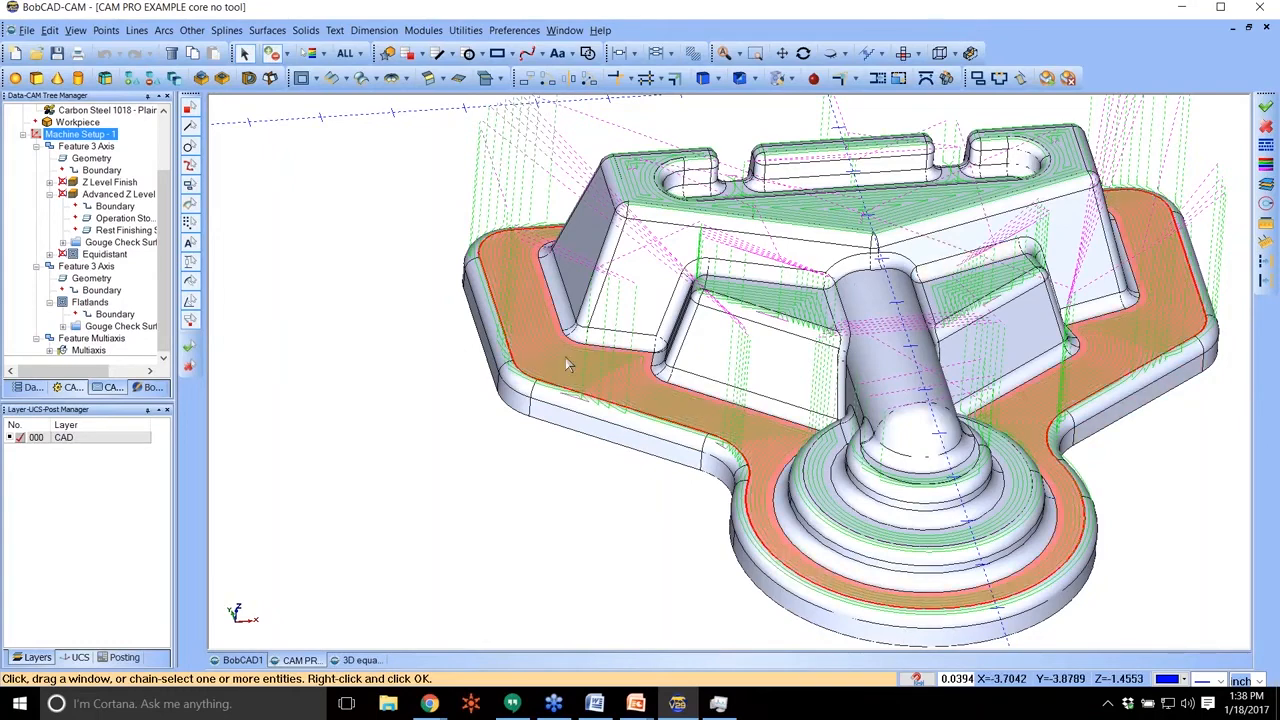
pyautogui.rightClick(316, 250)
pyautogui.click(333, 252)
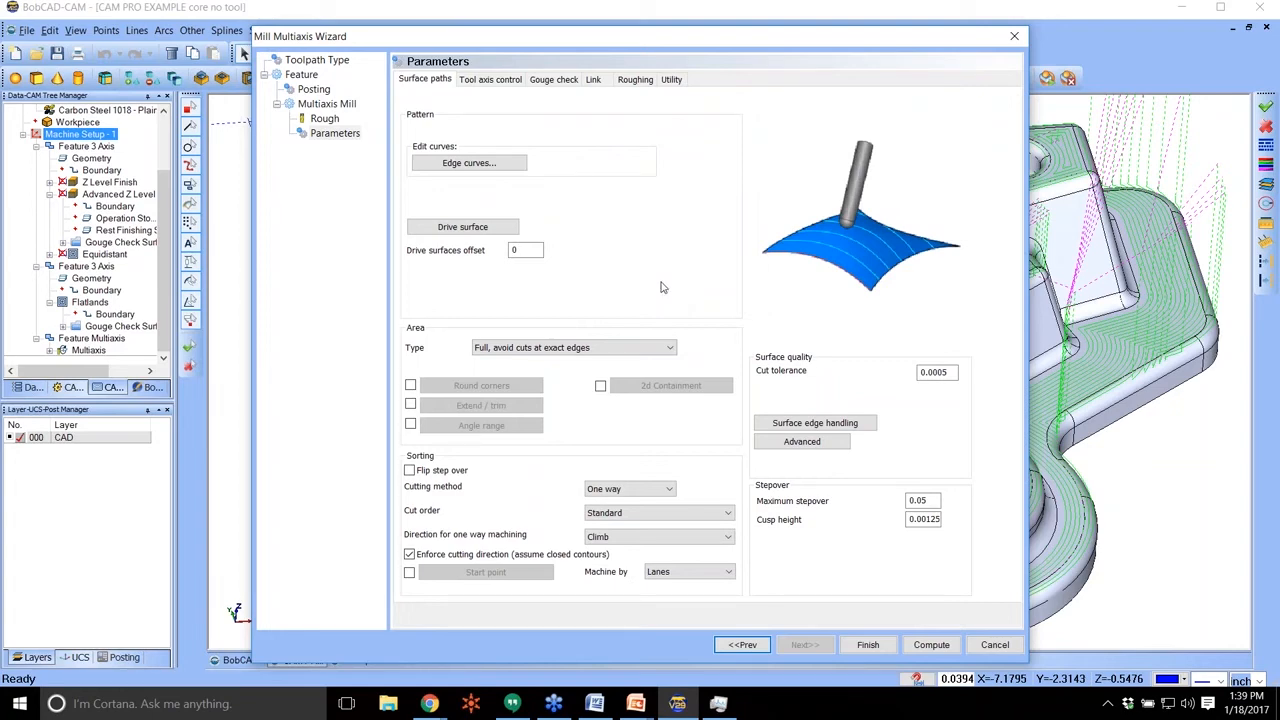
# Assign the steep outer walls, the walls below the recessed ledges and the flat base floor as drive surfaces.
pyautogui.click(462, 226)
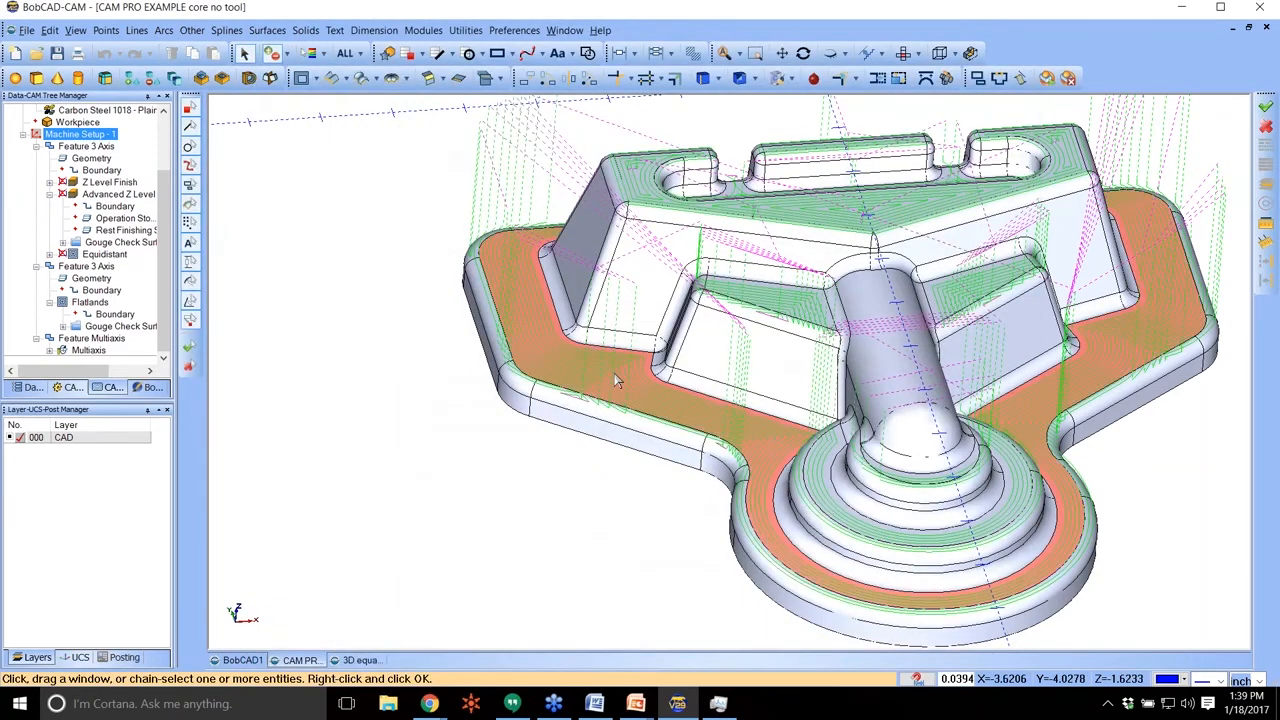
pyautogui.click(730, 393)
pyautogui.click(752, 356)
pyautogui.click(650, 296)
pyautogui.click(597, 273)
pyautogui.click(973, 346)
pyautogui.click(975, 240)
pyautogui.moveTo(1162, 235); pyautogui.dragTo(390, 258, button='middle')
pyautogui.click(1158, 178)
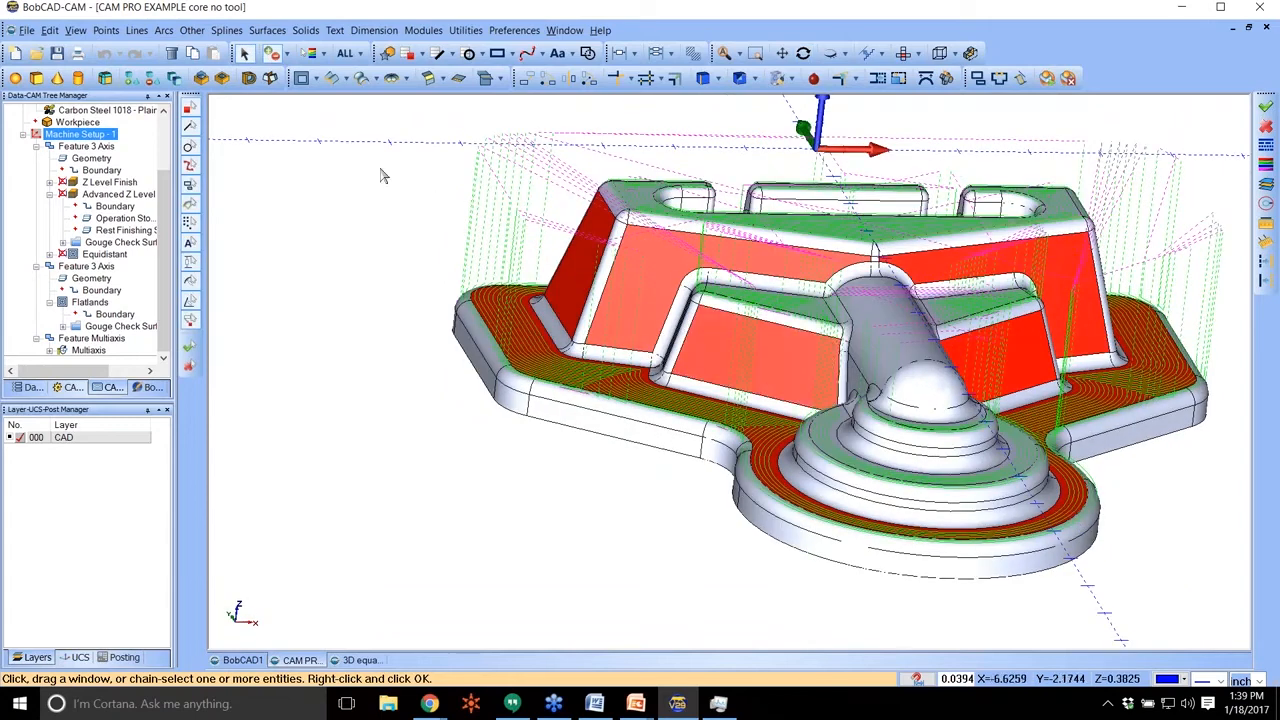
pyautogui.click(575, 382)
pyautogui.rightClick(441, 257)
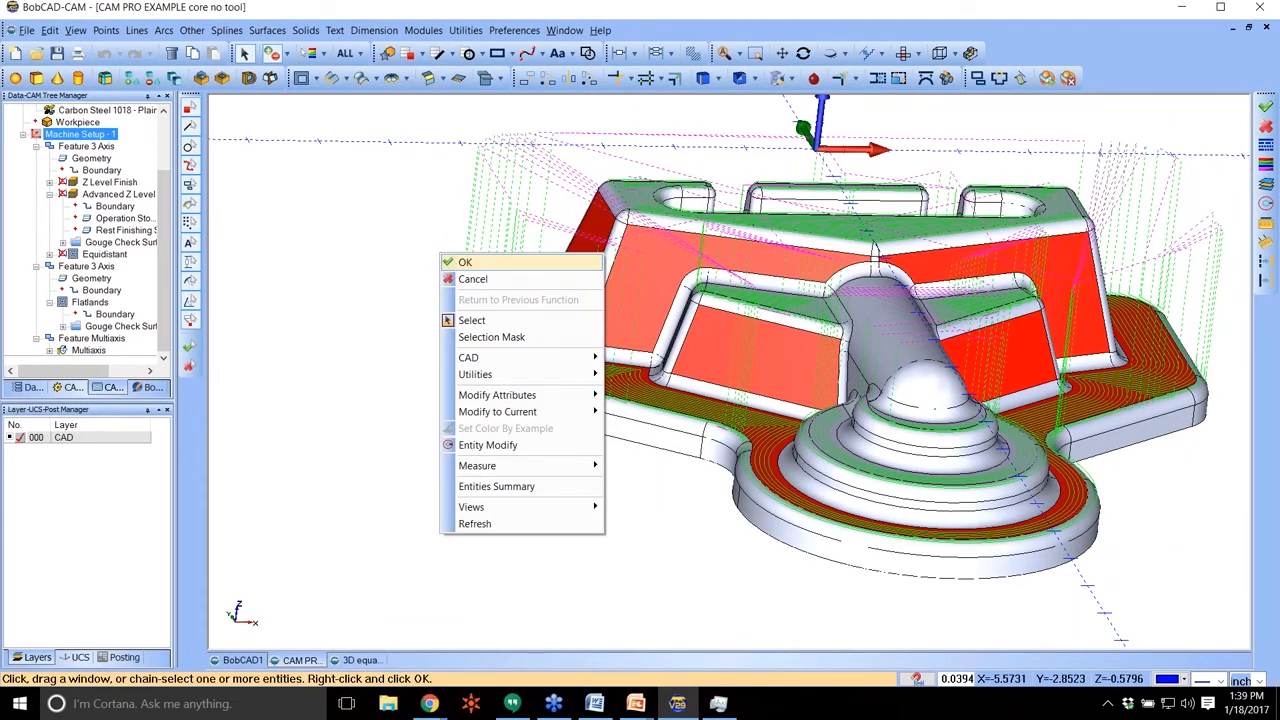
pyautogui.click(465, 262)
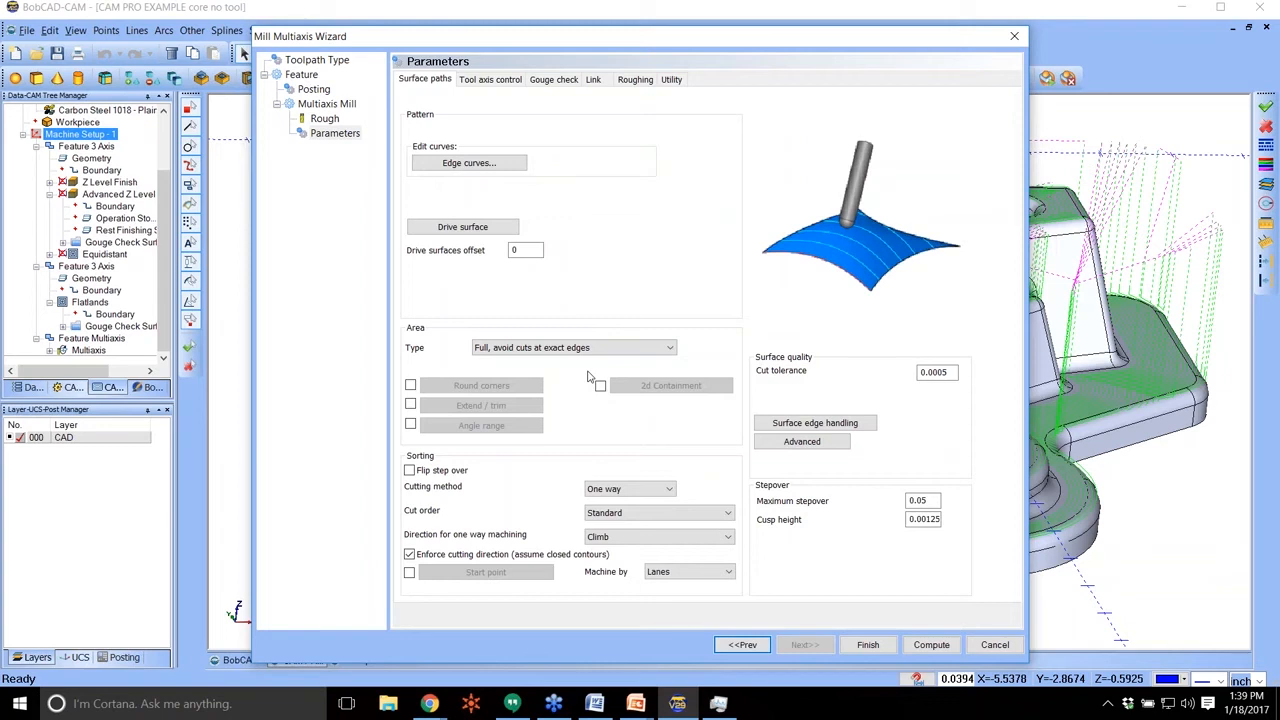
# Set the multiaxis tool axis output format to 3 Axis.
pyautogui.click(497, 79)
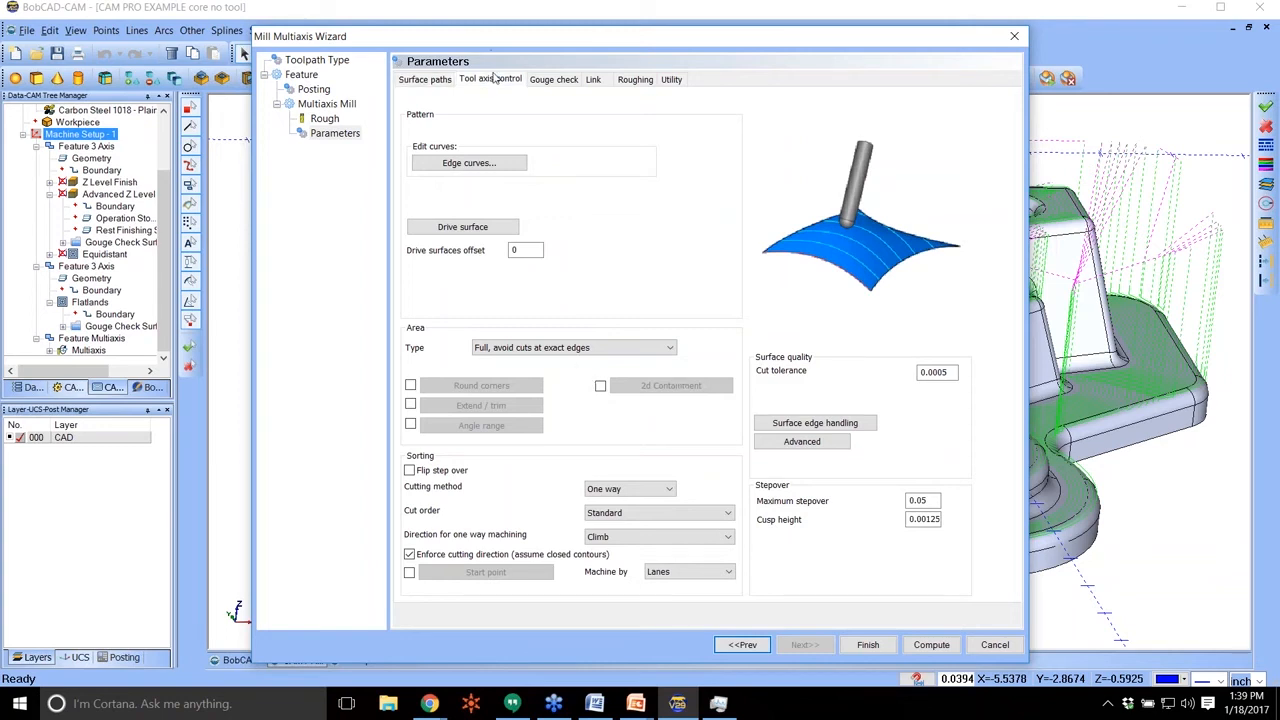
pyautogui.click(518, 105)
pyautogui.click(549, 144)
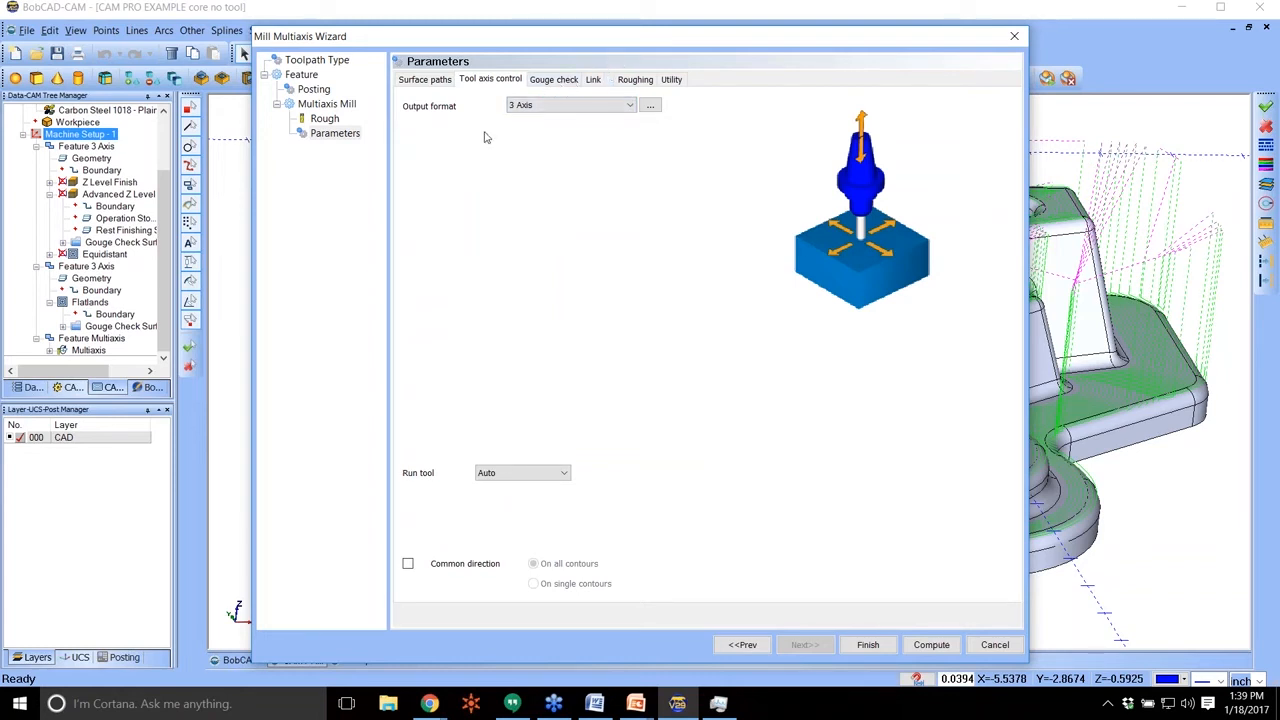
# Review the surface path settings for Extend / trim, cusp height, surface edge handling and advanced surface quality without changing them.
pyautogui.click(408, 79)
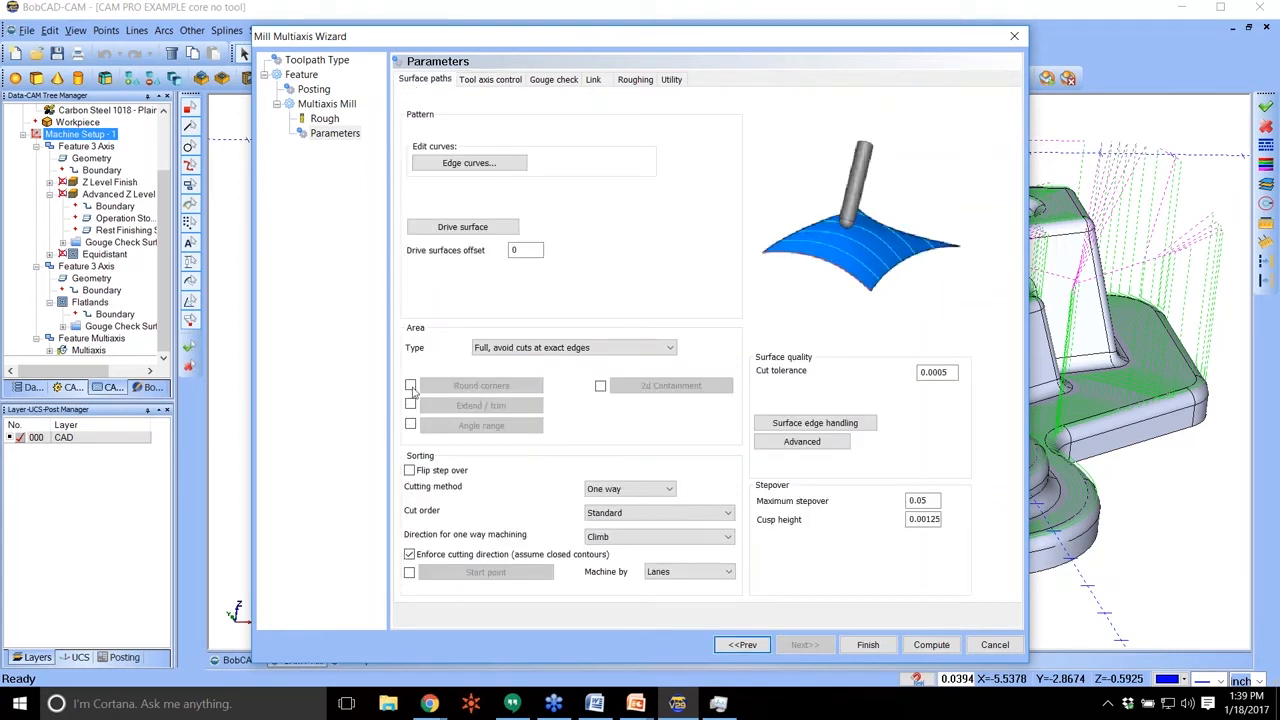
pyautogui.click(410, 404)
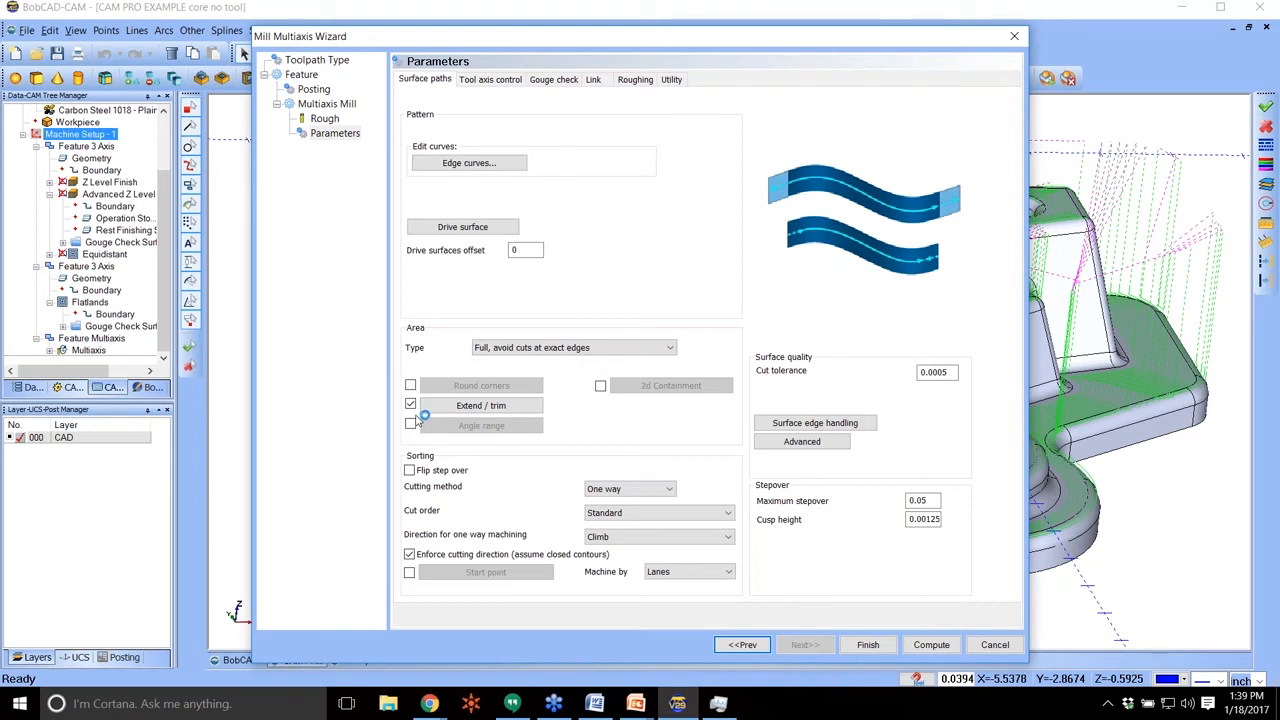
pyautogui.click(410, 404)
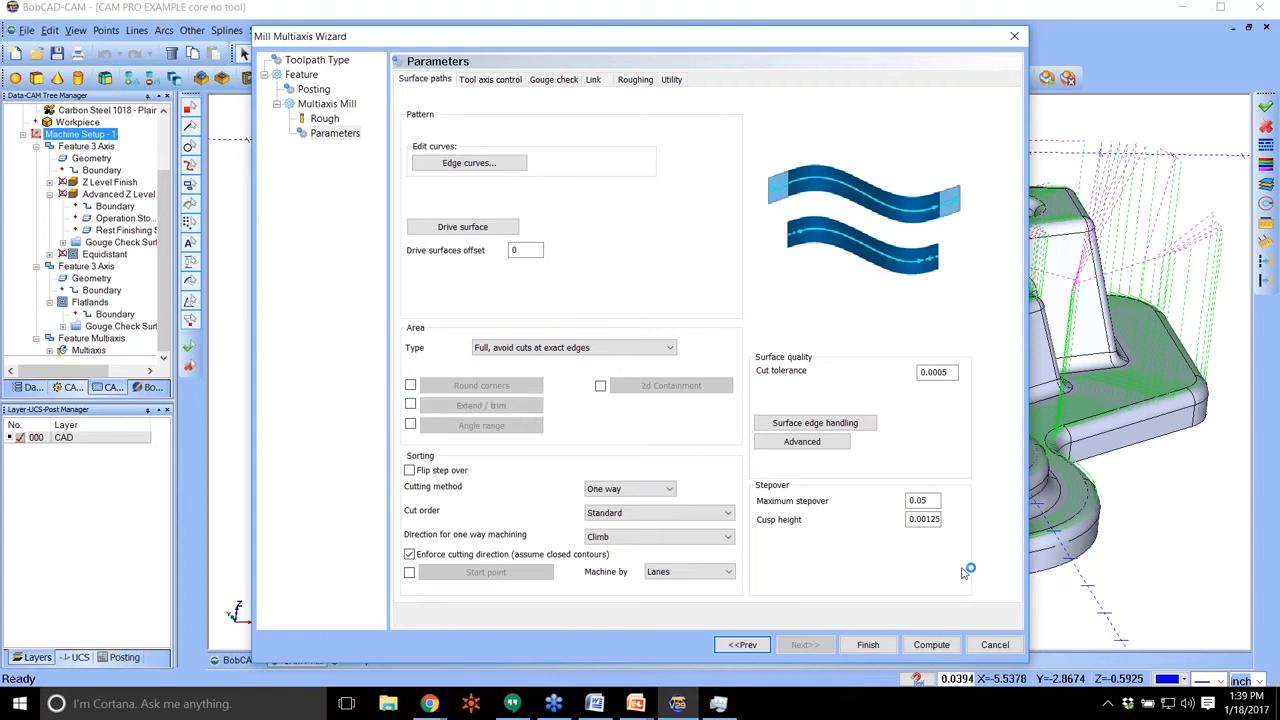
pyautogui.click(918, 520)
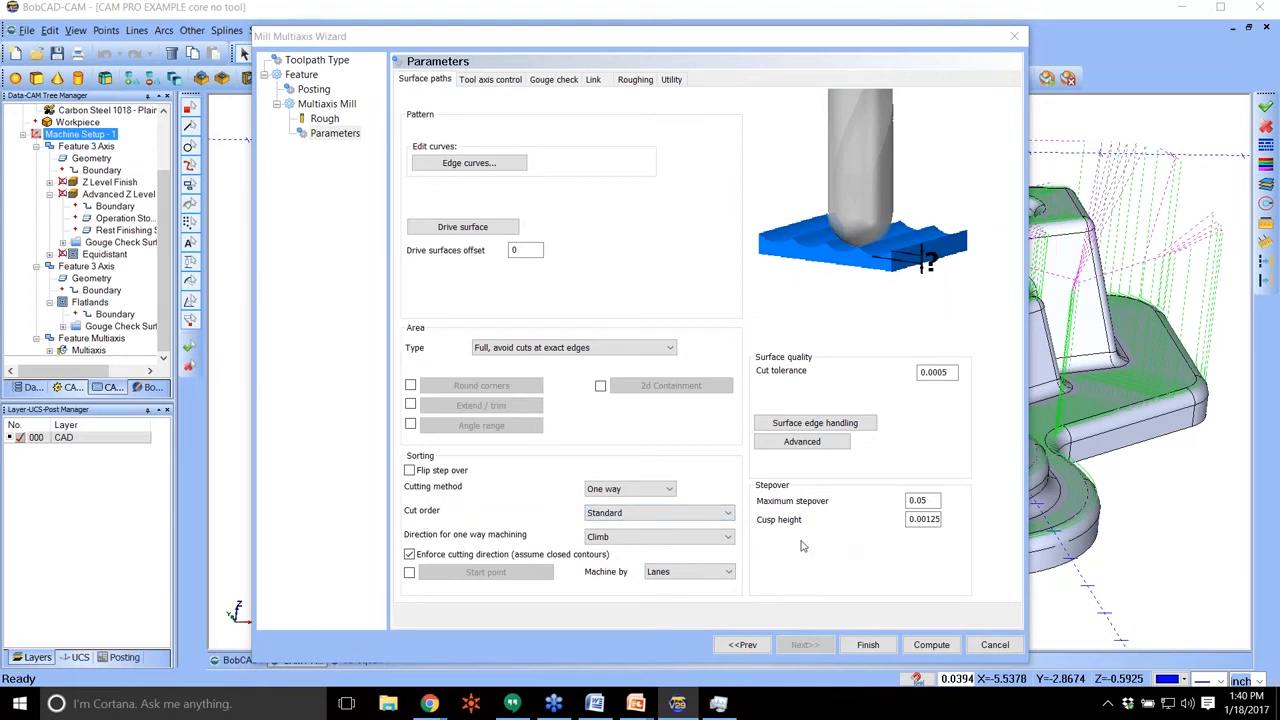
pyautogui.click(846, 427)
pyautogui.click(846, 180)
pyautogui.click(806, 441)
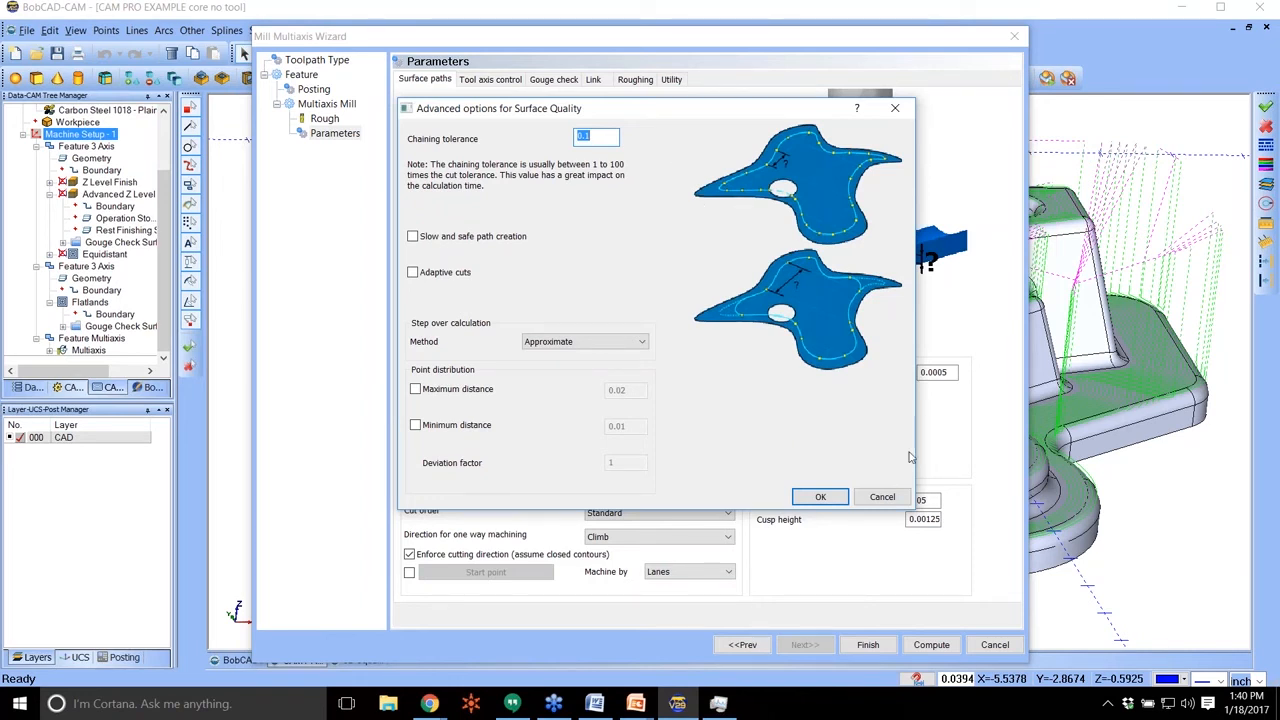
pyautogui.click(884, 496)
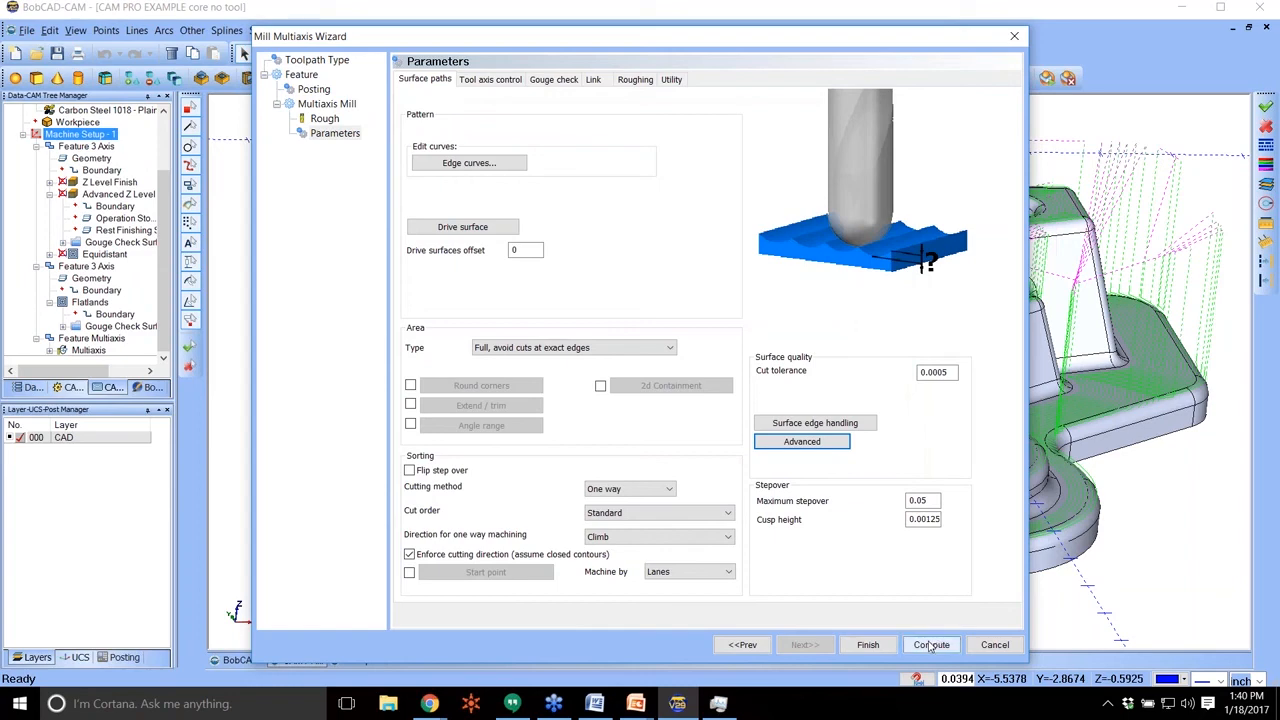
# Compute the multiaxis toolpath and blank the Flatlands feature's toolpath to inspect the multiaxis passes on the floor and walls.
pyautogui.click(930, 645)
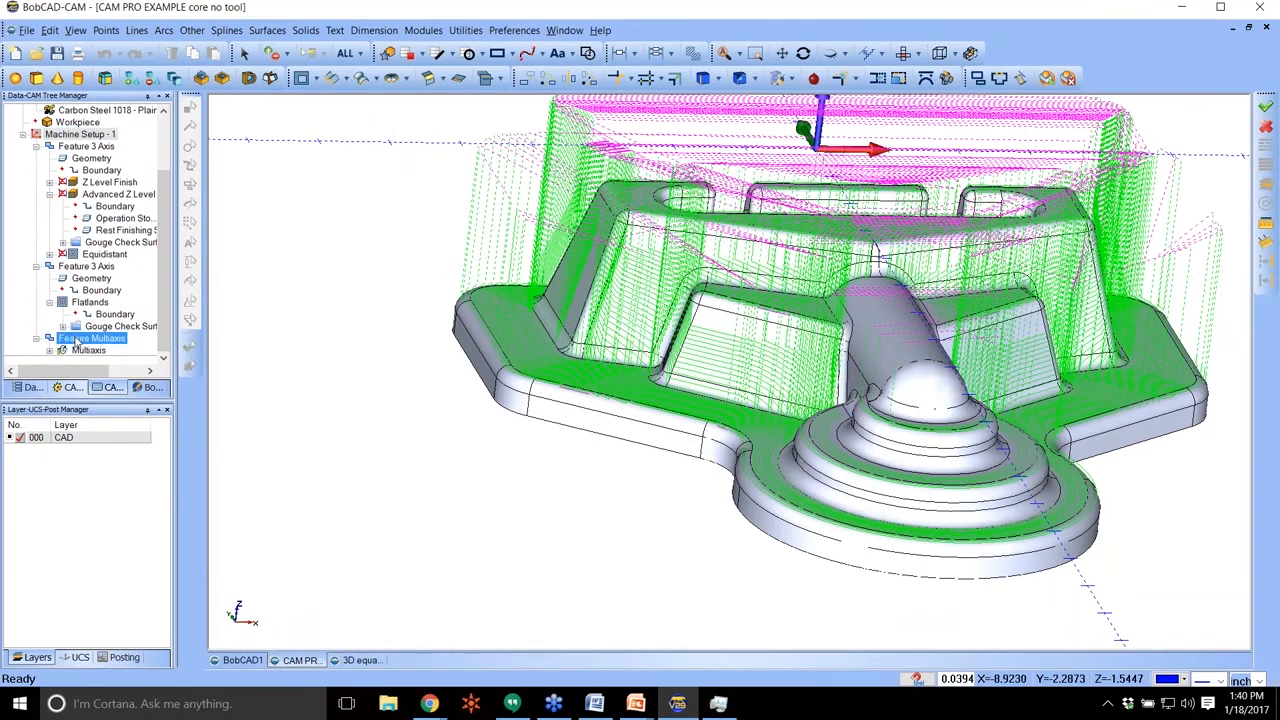
pyautogui.rightClick(86, 266)
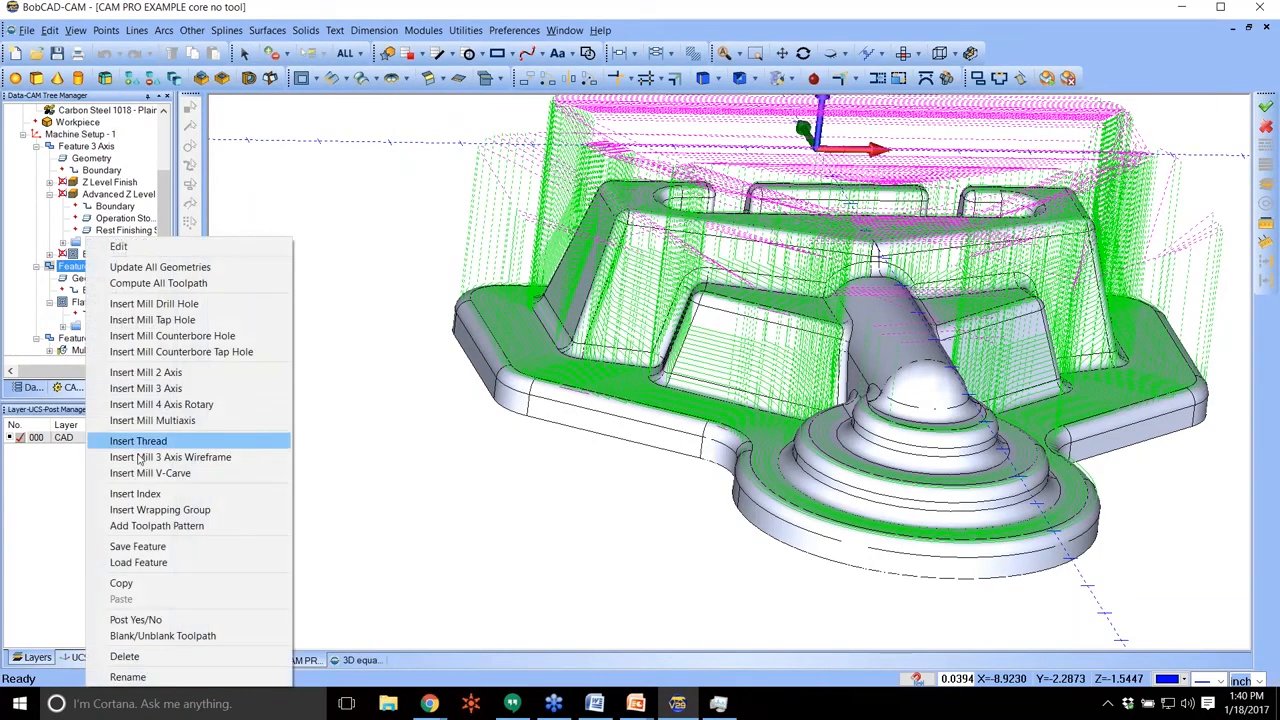
pyautogui.click(170, 636)
pyautogui.moveTo(837, 292); pyautogui.dragTo(786, 345, button='middle')
pyautogui.moveTo(686, 351); pyautogui.dragTo(620, 258, button='middle')
pyautogui.moveTo(629, 200); pyautogui.dragTo(612, 340, button='middle')
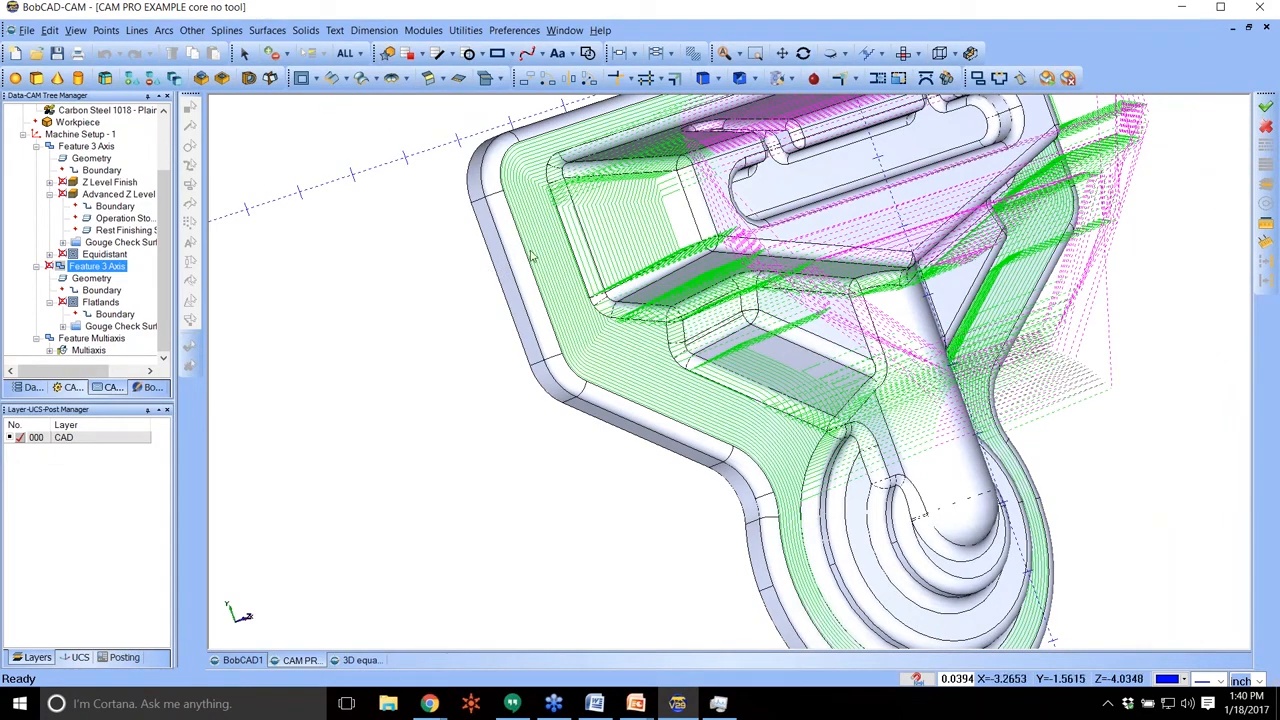
pyautogui.moveTo(1073, 321); pyautogui.dragTo(865, 370, button='middle')
pyautogui.moveTo(1062, 428); pyautogui.dragTo(899, 383, button='middle')
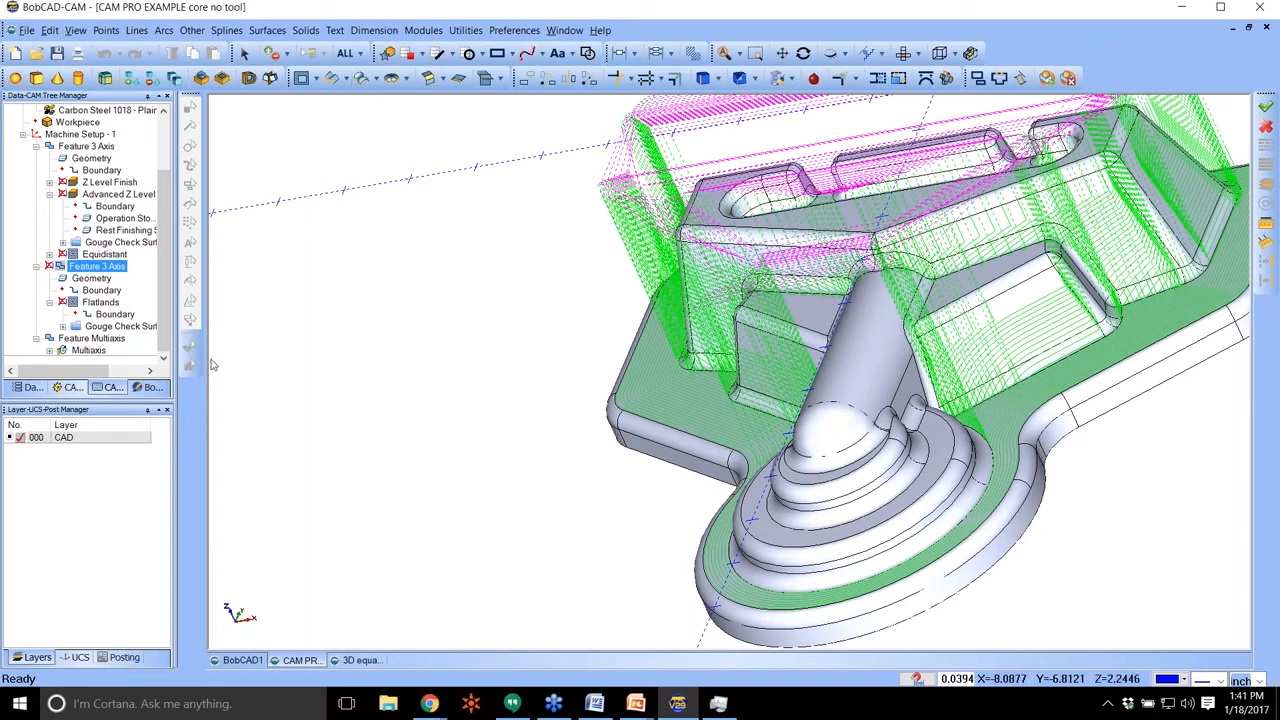
# Edit the multiaxis feature's links, trying Follow surfaces and Retract to feed distance for small gaps along the cut.
pyautogui.rightClick(92, 338)
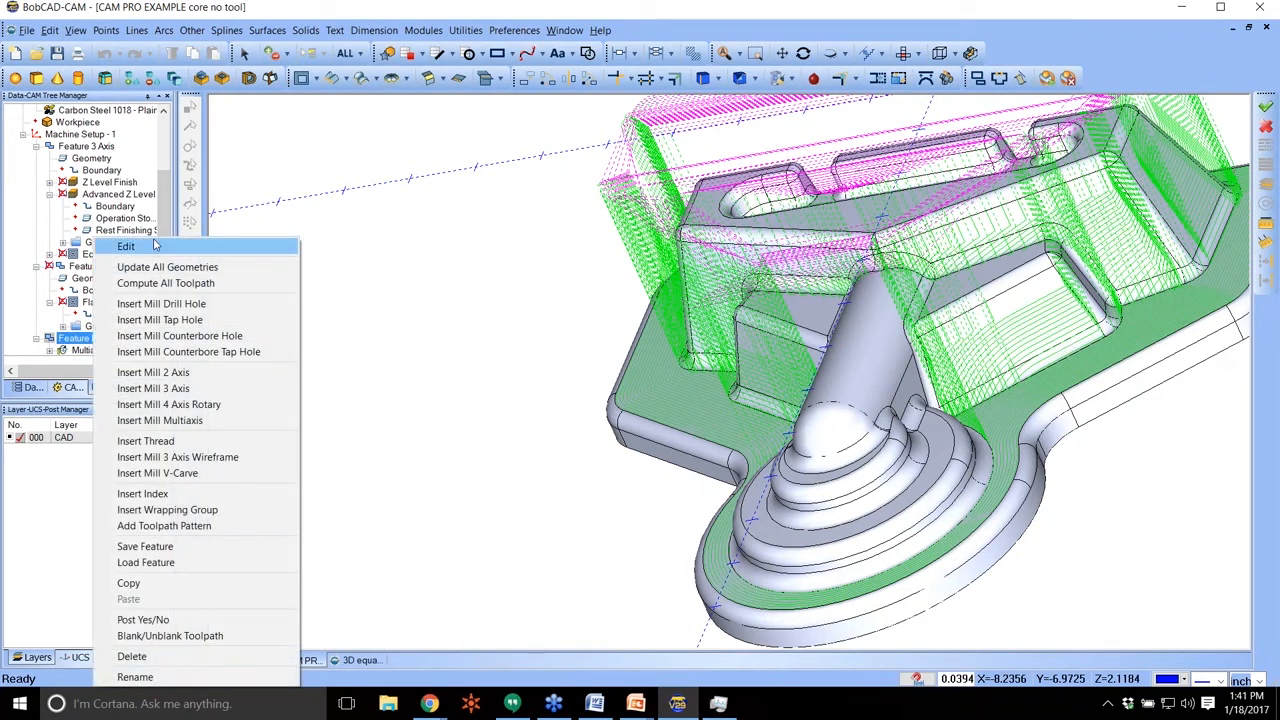
pyautogui.click(126, 246)
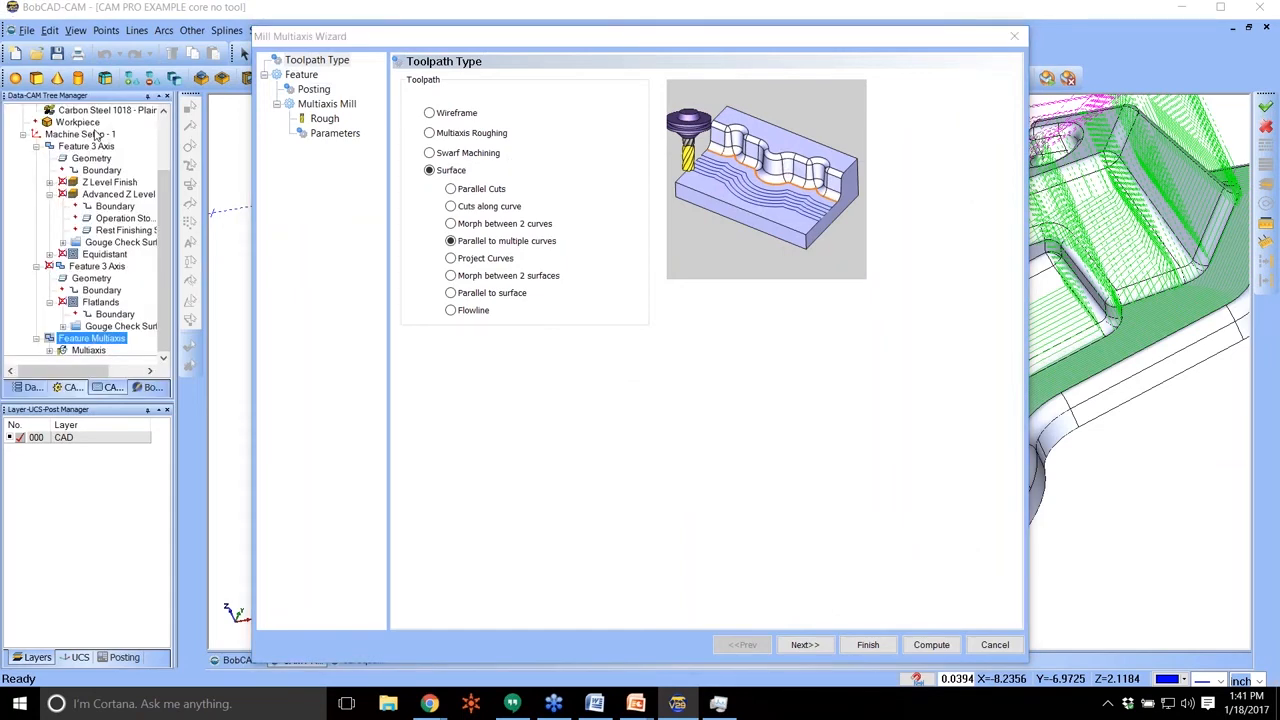
pyautogui.click(336, 135)
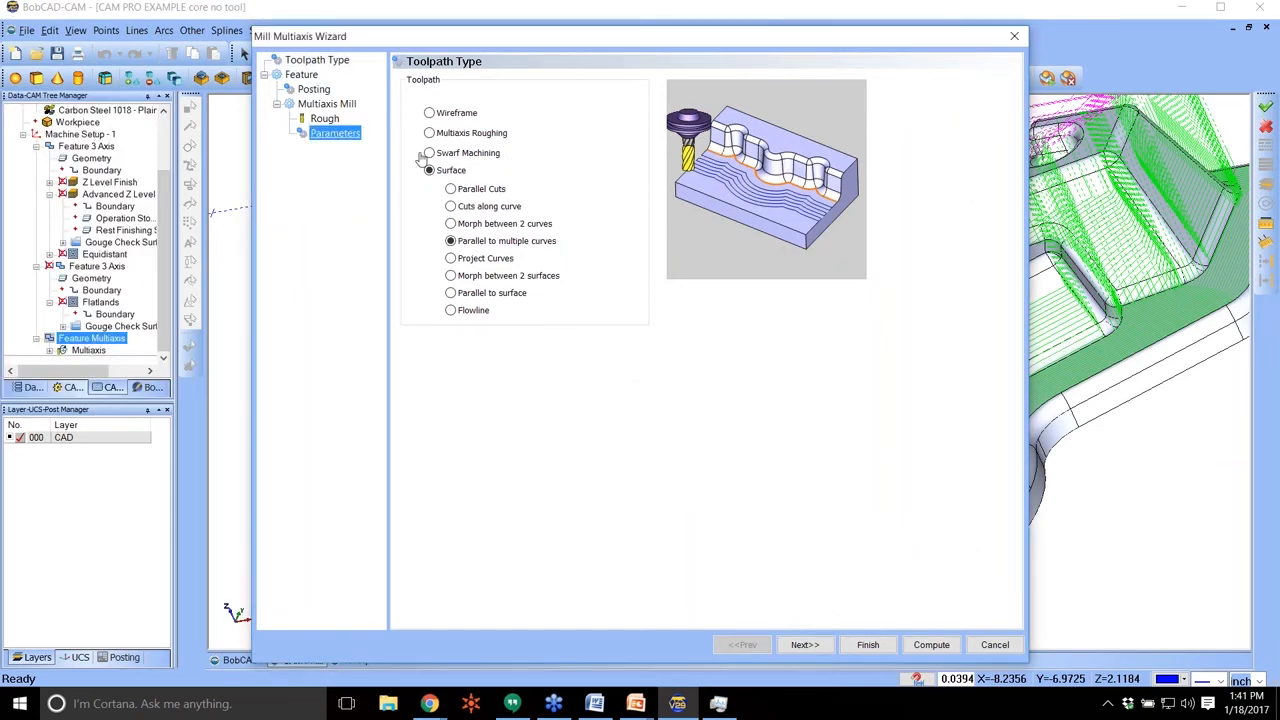
pyautogui.click(594, 80)
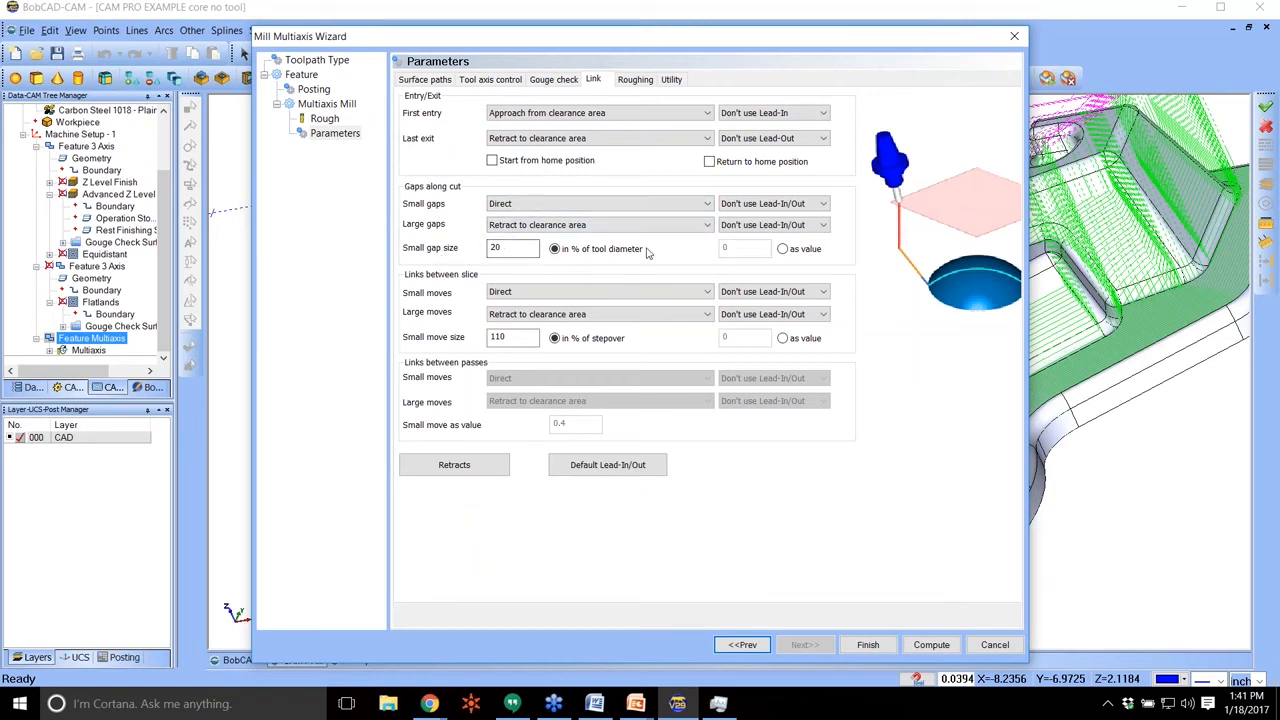
pyautogui.click(519, 204)
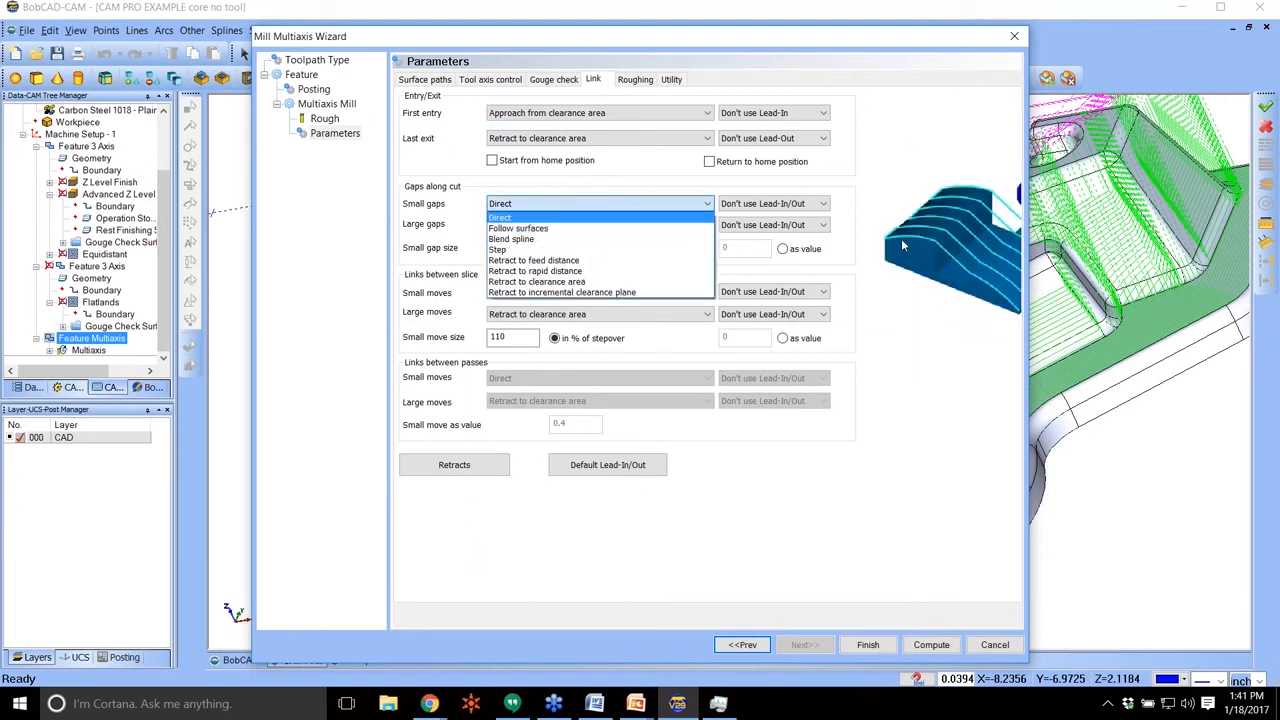
pyautogui.click(550, 228)
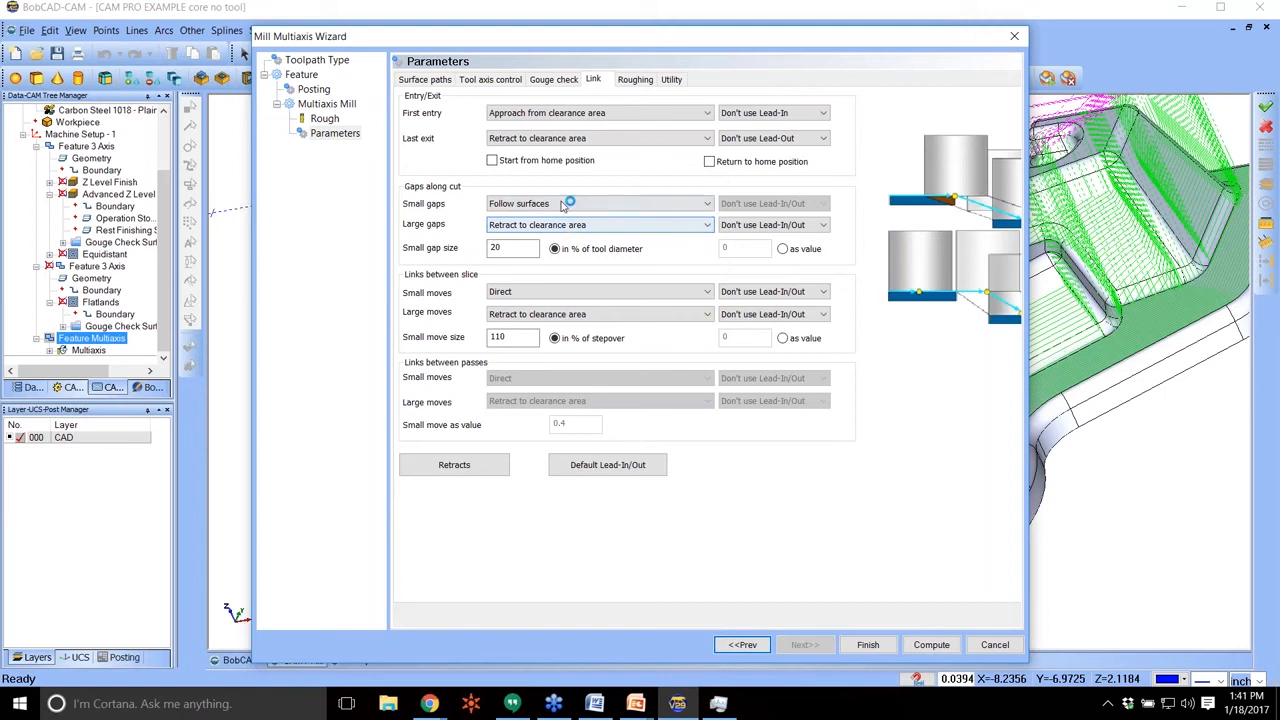
pyautogui.click(566, 204)
pyautogui.click(538, 262)
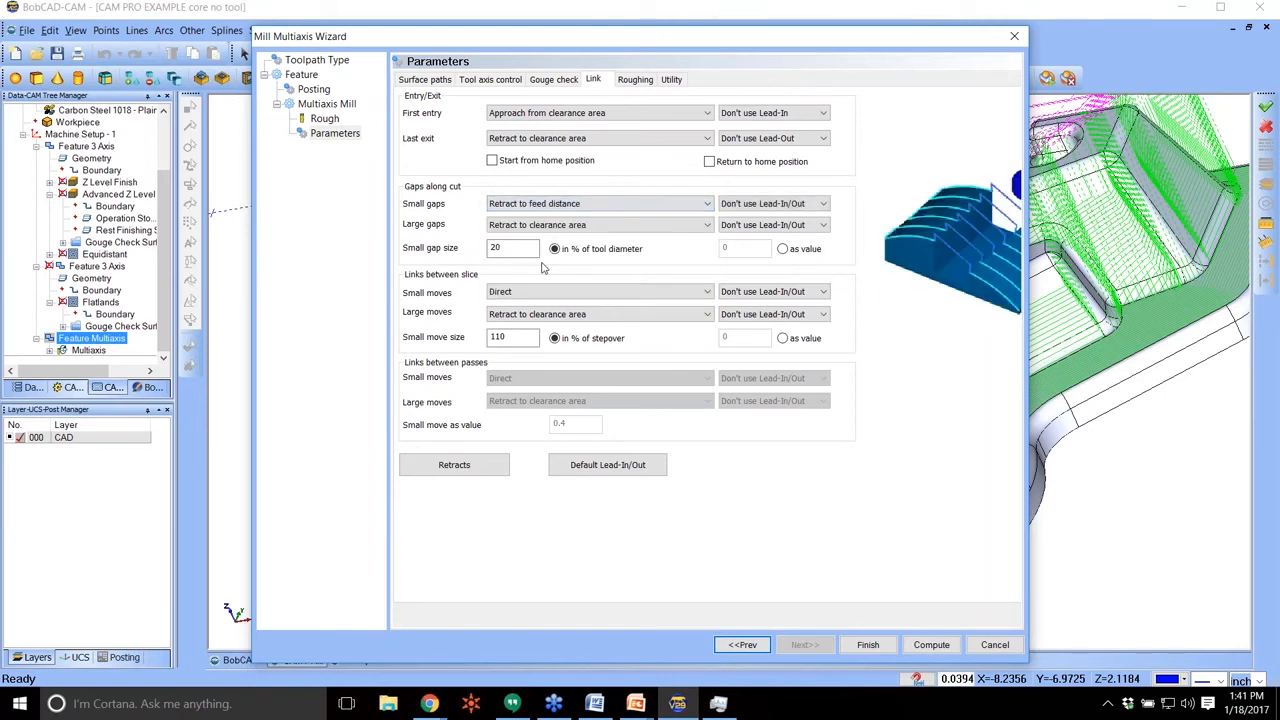
# Set both the small gaps and the large gaps along the cut to Direct.
pyautogui.click(566, 204)
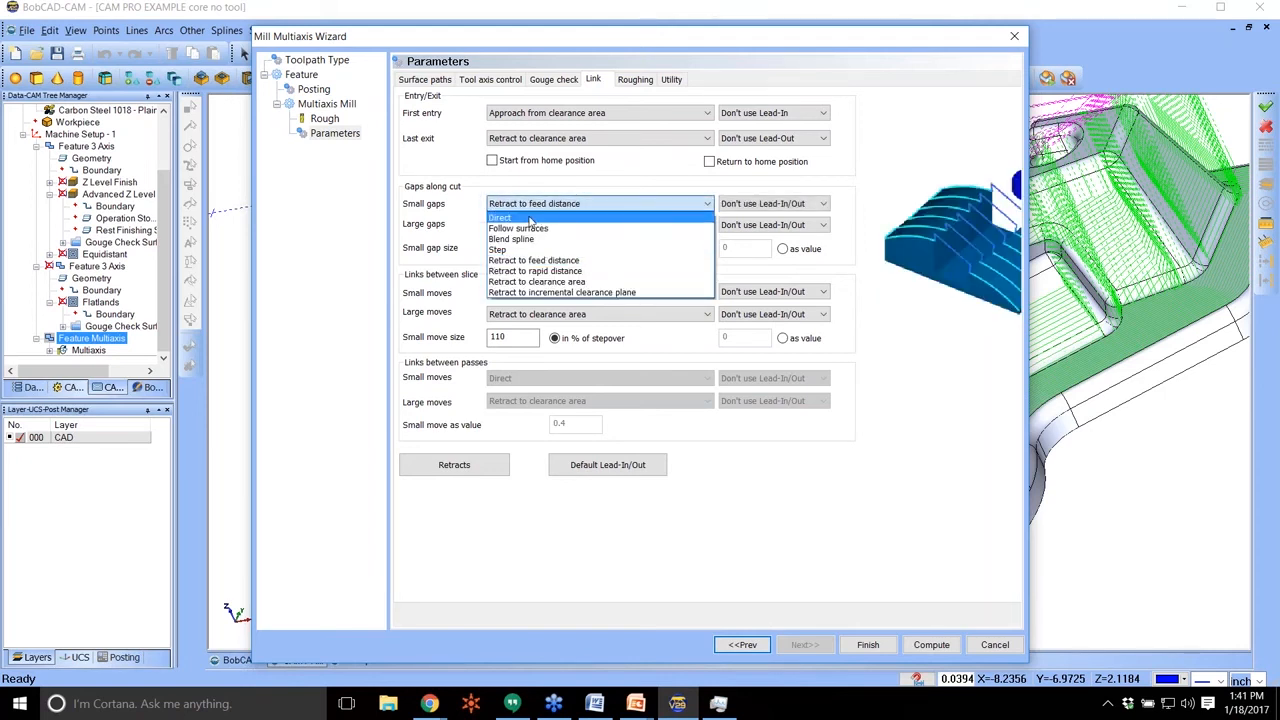
pyautogui.click(520, 218)
pyautogui.click(522, 225)
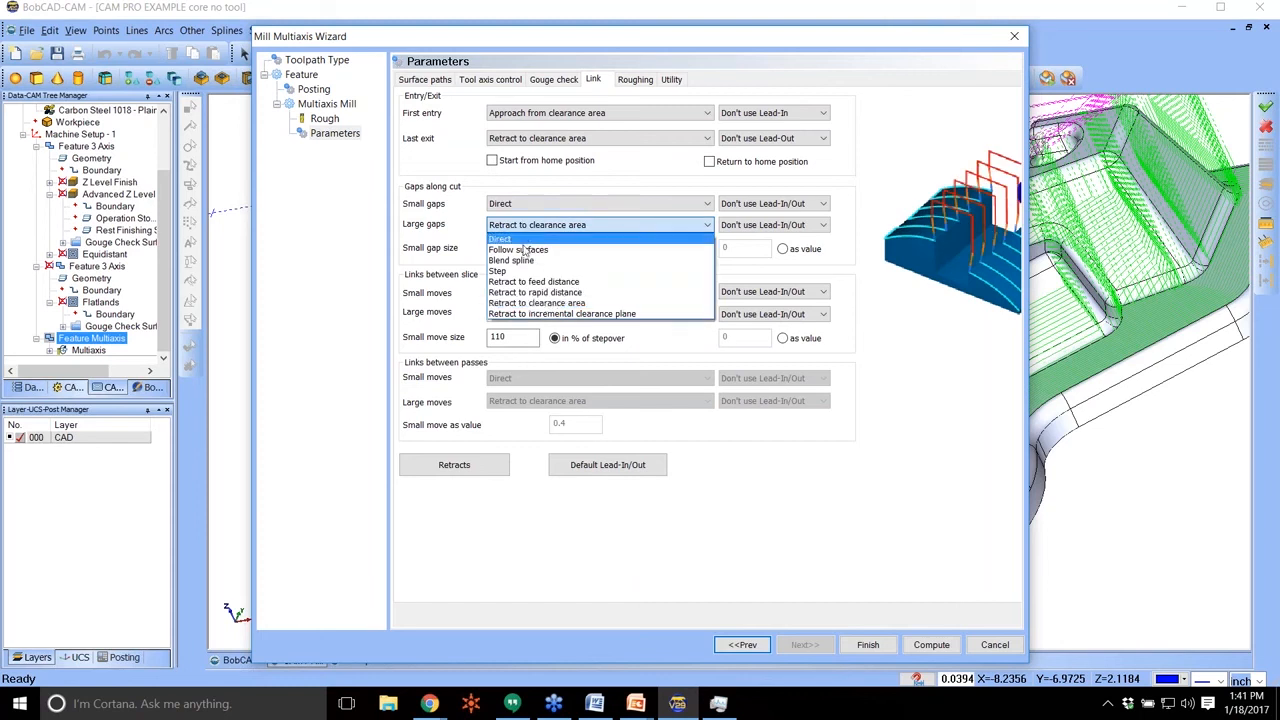
pyautogui.click(522, 240)
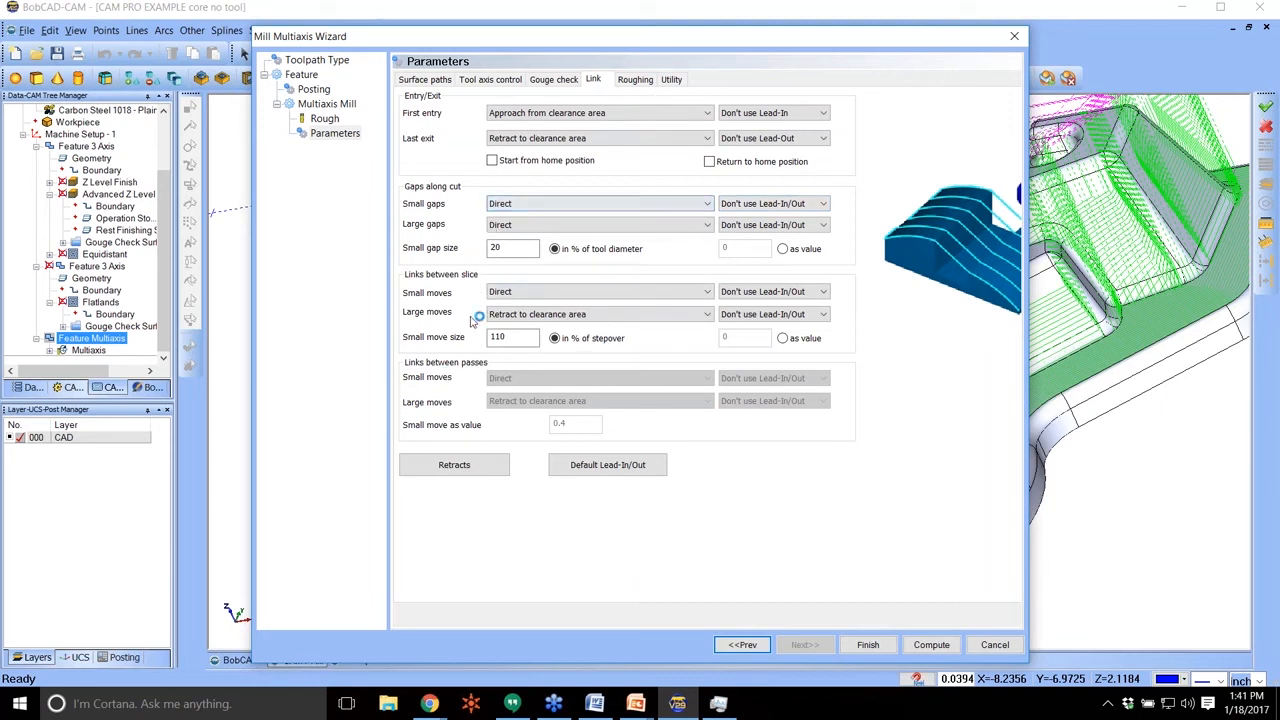
# Review the link options for small moves between slices and set the large moves between slices to Direct.
pyautogui.click(516, 290)
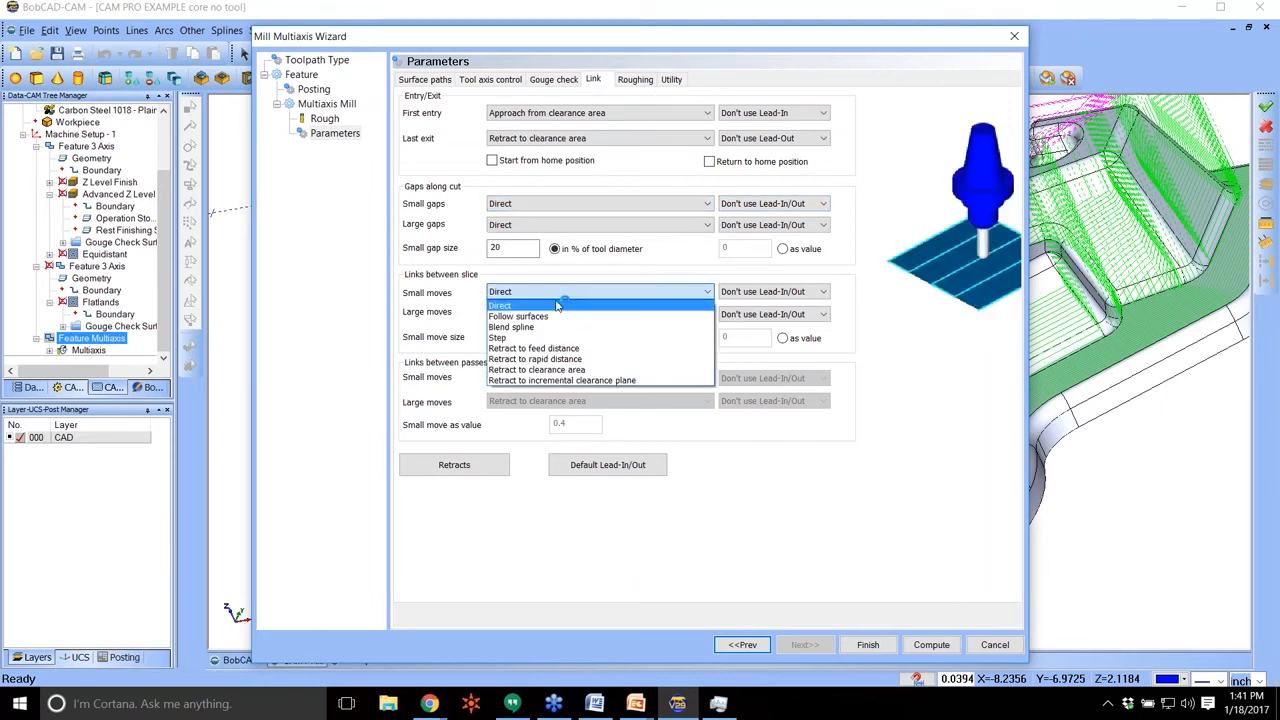
pyautogui.click(476, 308)
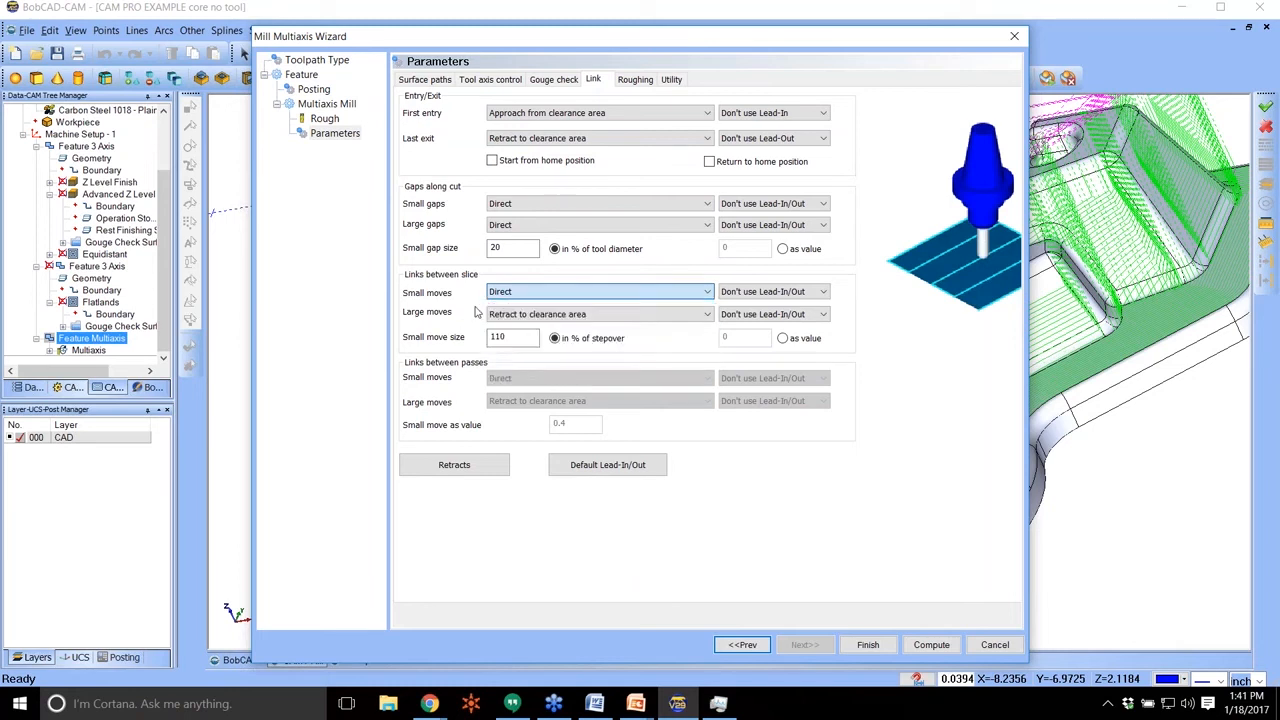
pyautogui.click(518, 314)
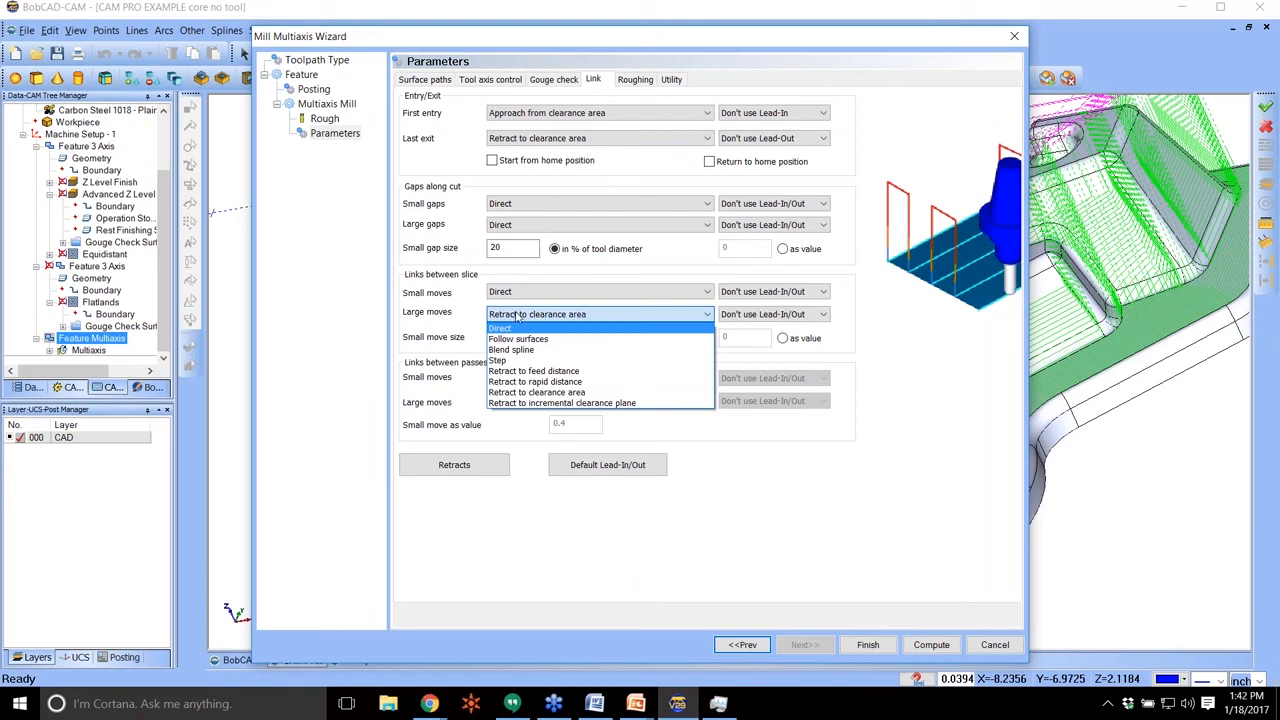
pyautogui.click(517, 330)
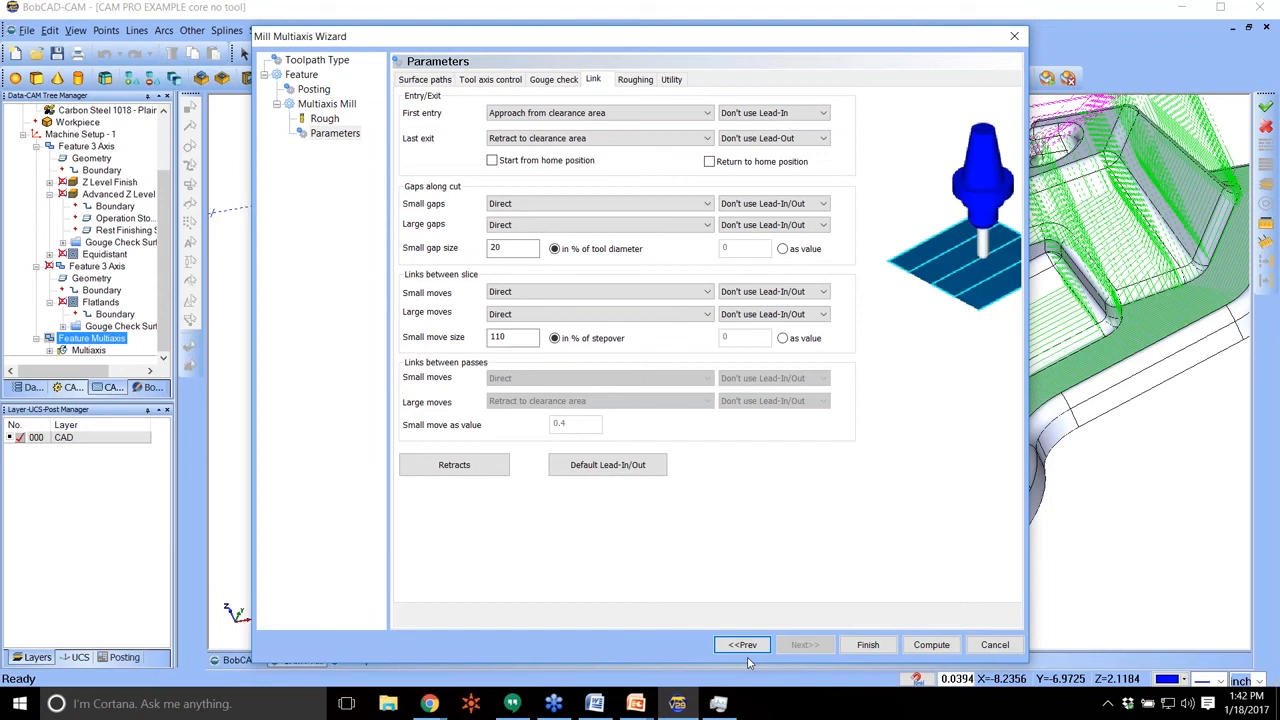
# Review the multiaxis gouge check settings and close the feature without applying the link changes.
pyautogui.click(553, 79)
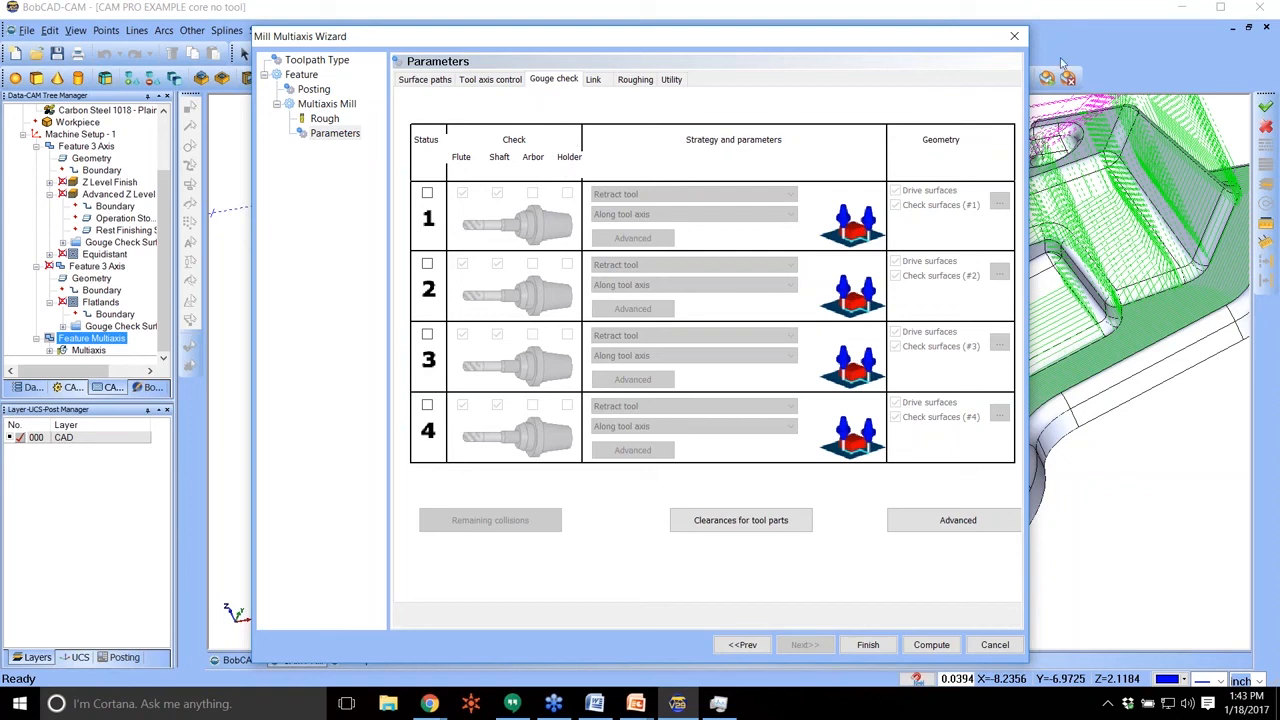
pyautogui.click(1013, 34)
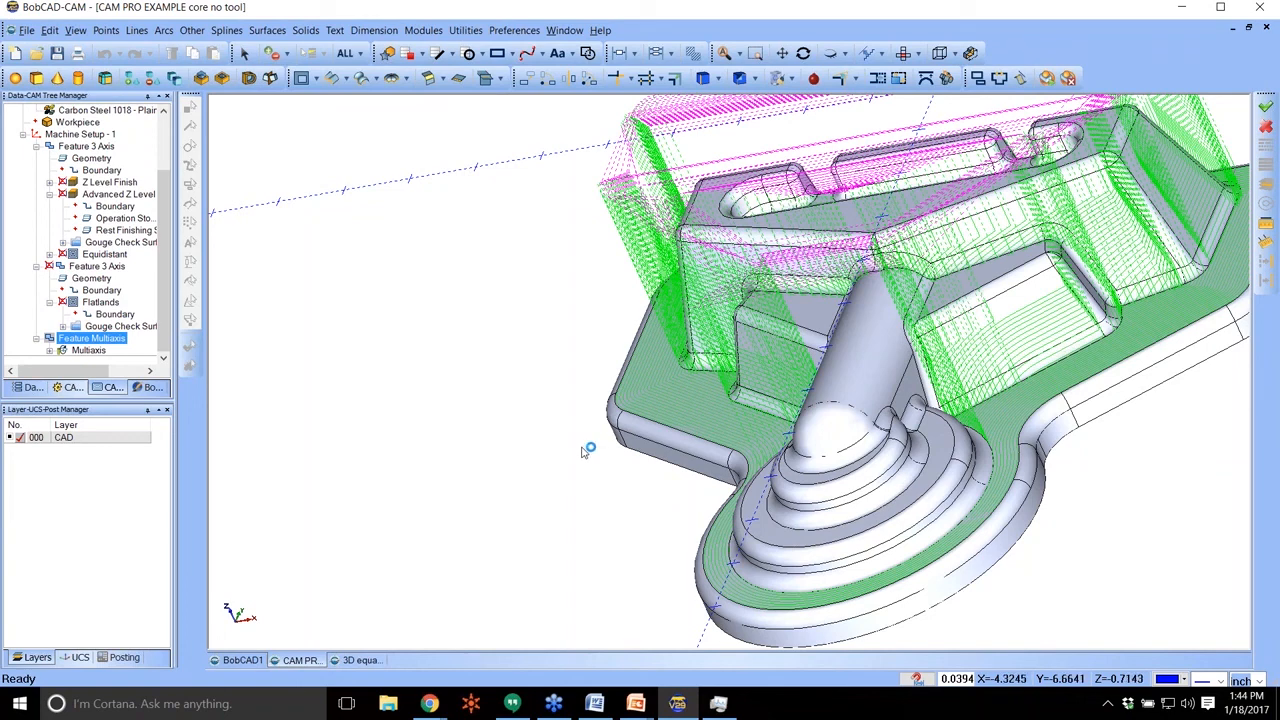
pyautogui.moveTo(796, 399); pyautogui.dragTo(824, 387, button='middle')
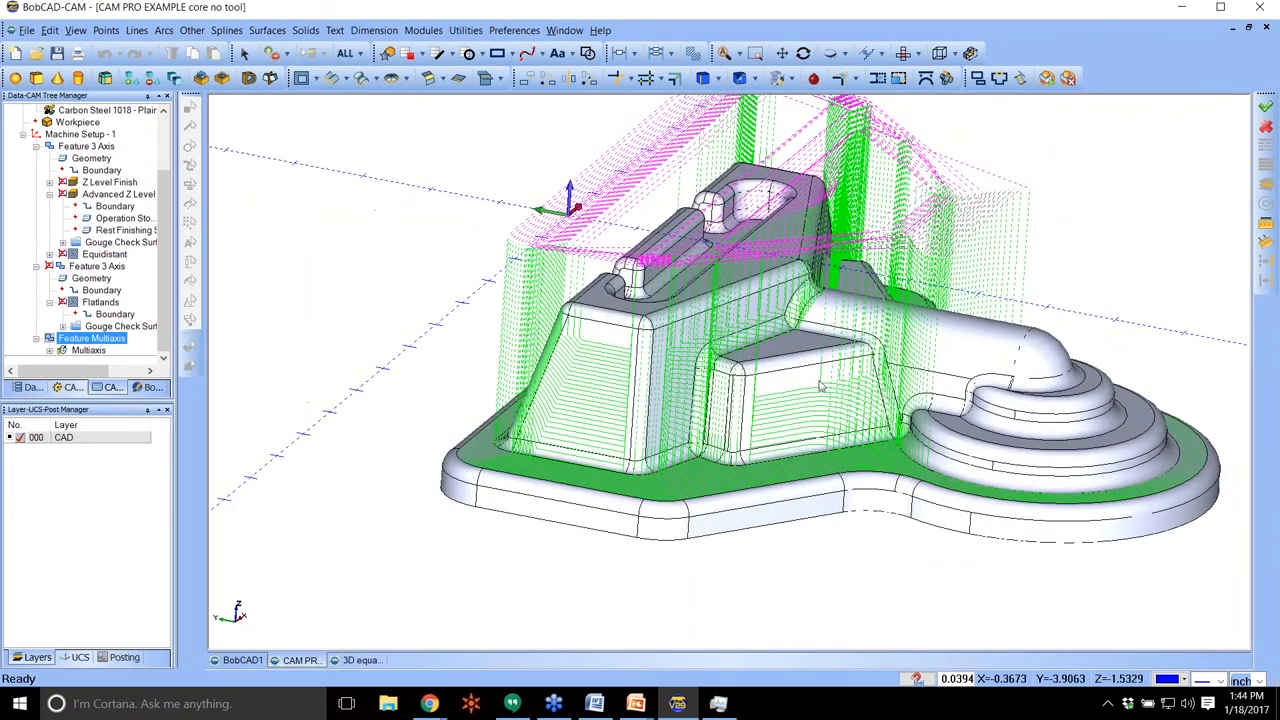